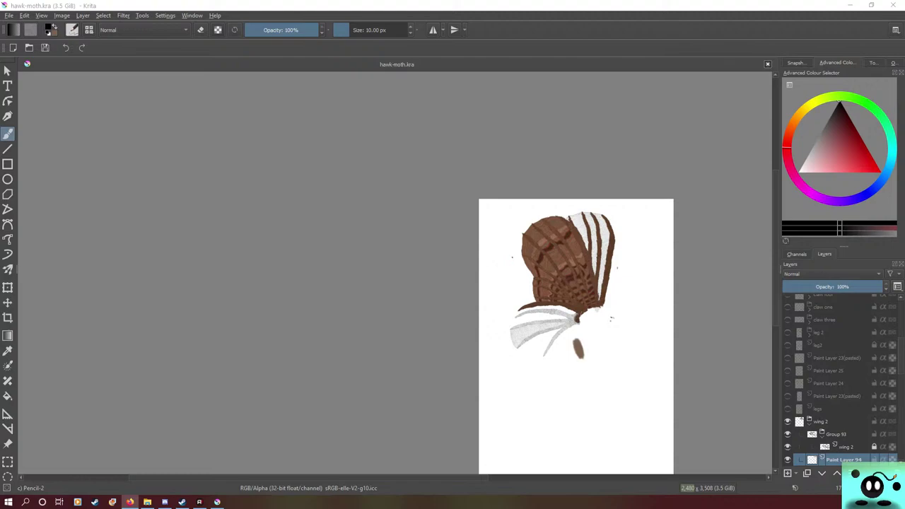
pyautogui.scroll(4, 492, 347)
pyautogui.scroll(-8, 499, 331)
pyautogui.scroll(6, 555, 324)
pyautogui.scroll(2, 282, 355)
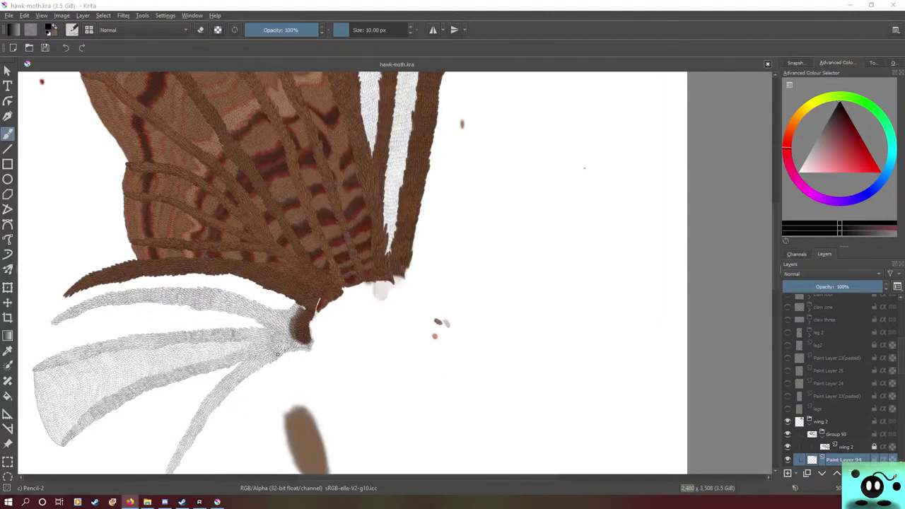
pyautogui.scroll(-2, 278, 353)
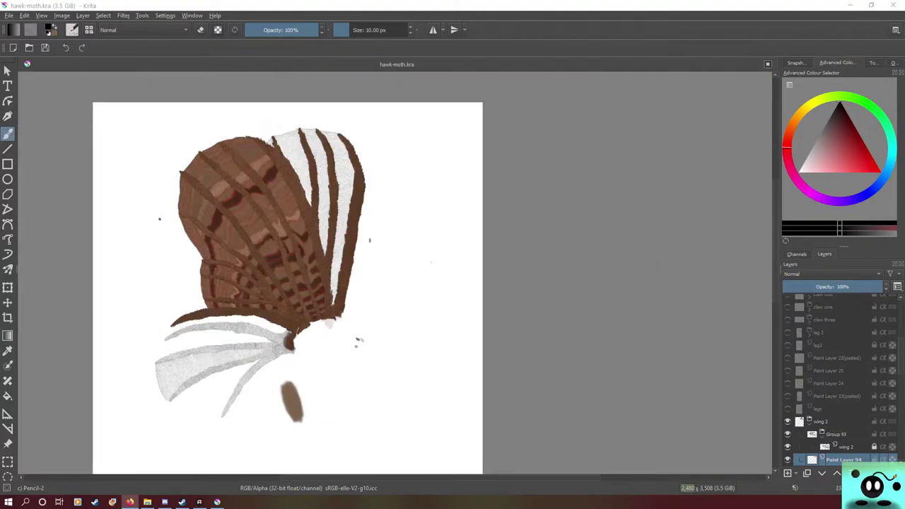
# - Close the hawk-moth.kra document and open it again
pyautogui.click(8, 15)
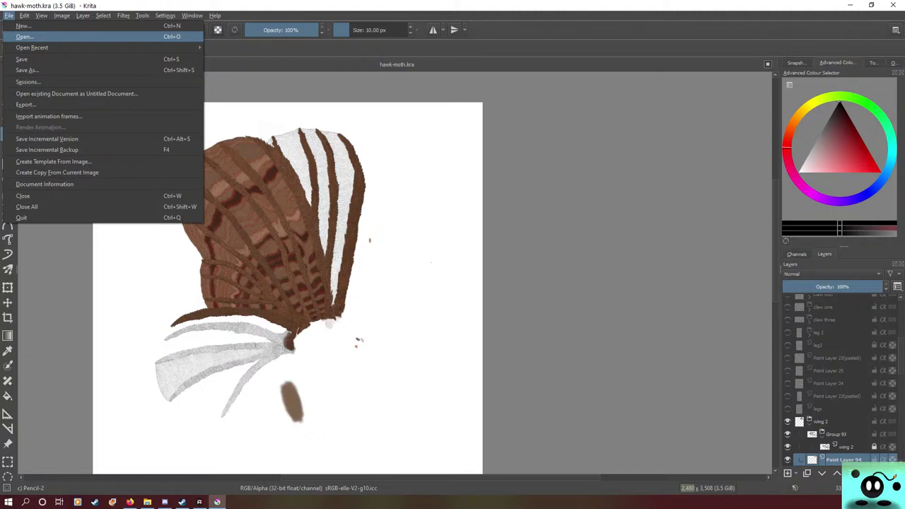
pyautogui.click(23, 196)
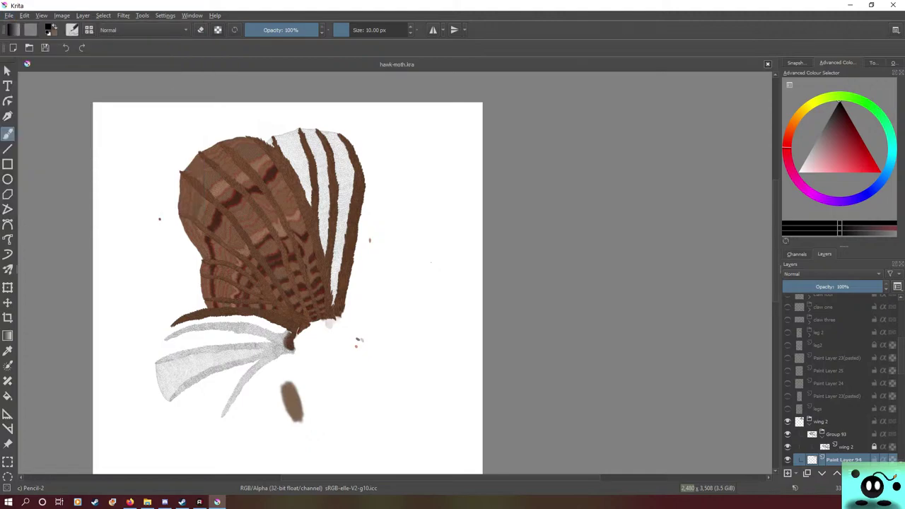
pyautogui.click(213, 263)
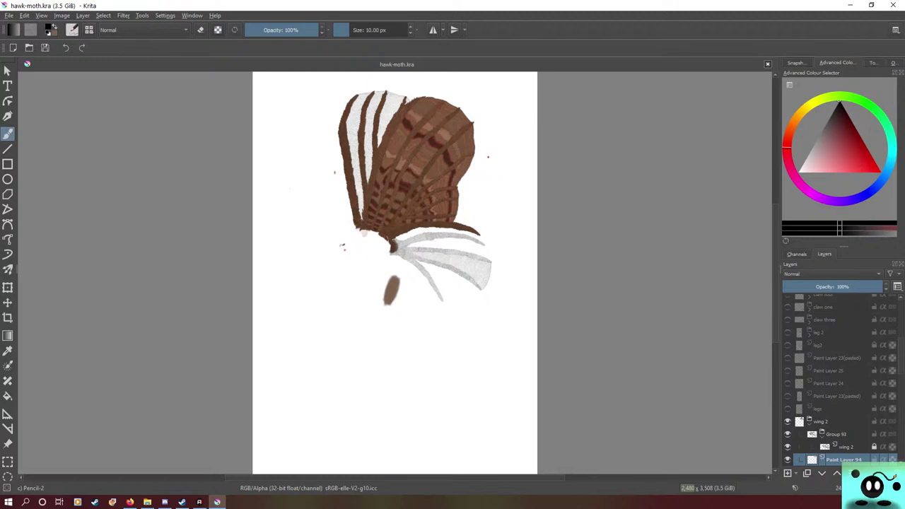
# - Sample the medium brown from the wing's scales as the painting colour and activate the freehand brush with the Pencil-2 preset
pyautogui.press('e')
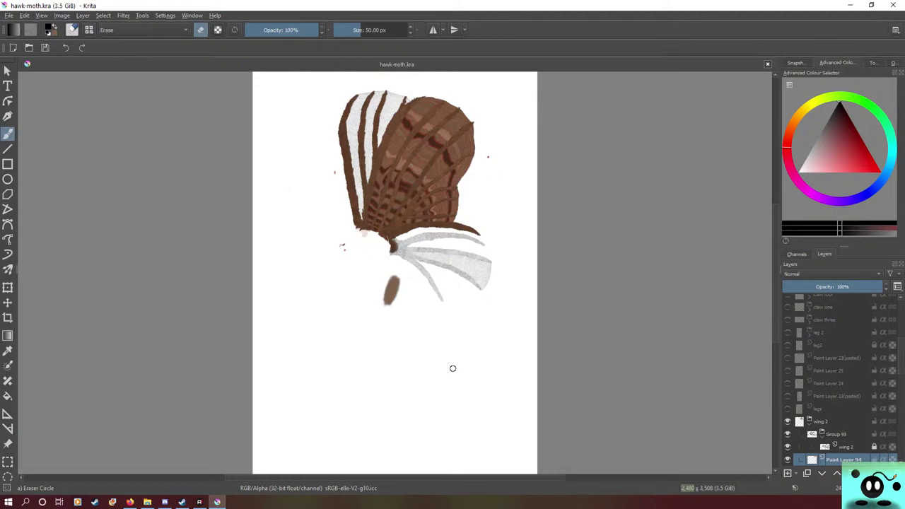
pyautogui.scroll(6, 382, 247)
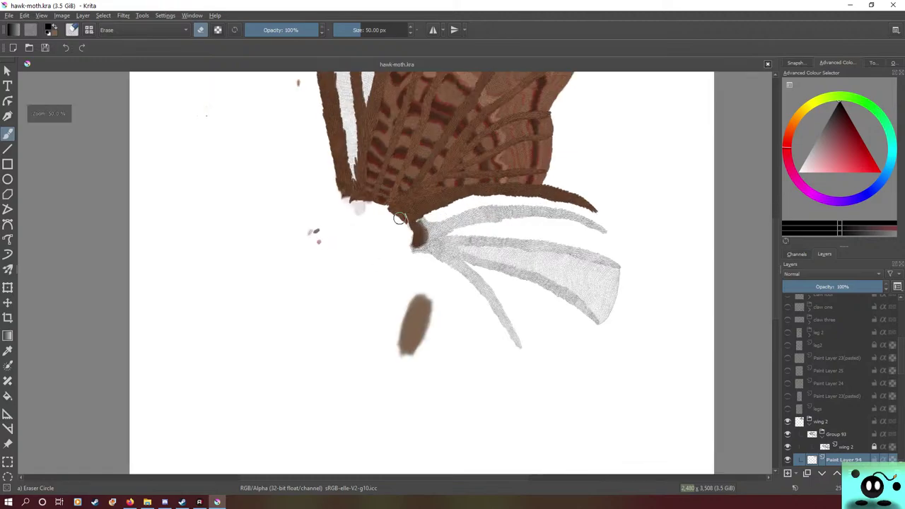
pyautogui.scroll(2, 344, 335)
pyautogui.scroll(-2, 335, 335)
pyautogui.scroll(4, 389, 223)
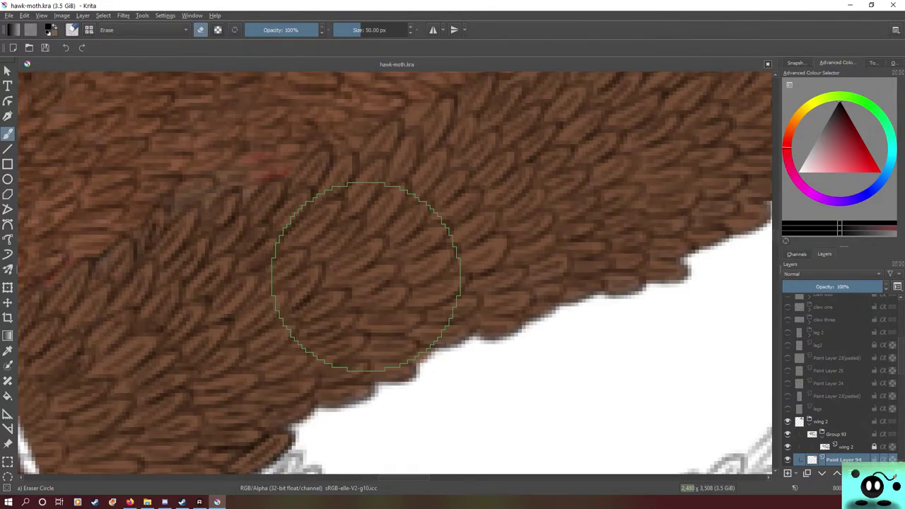
pyautogui.click(8, 350)
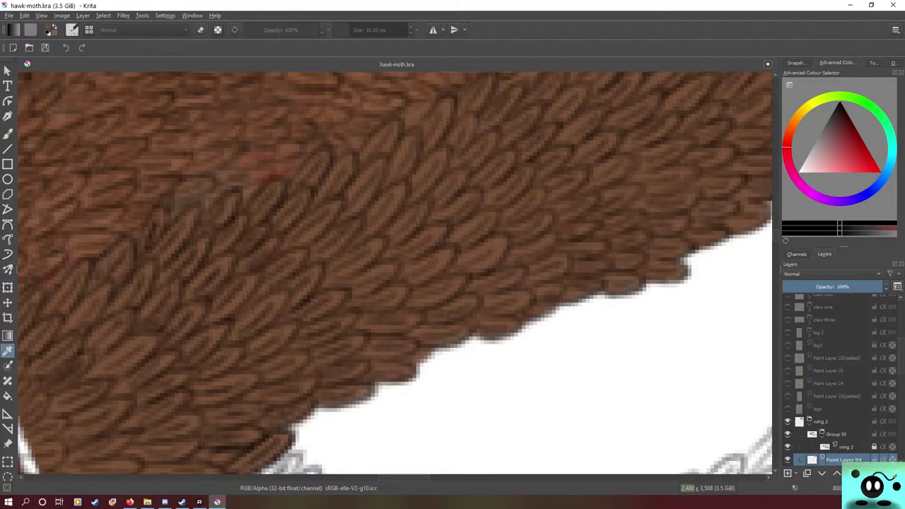
pyautogui.click(389, 224)
pyautogui.click(8, 133)
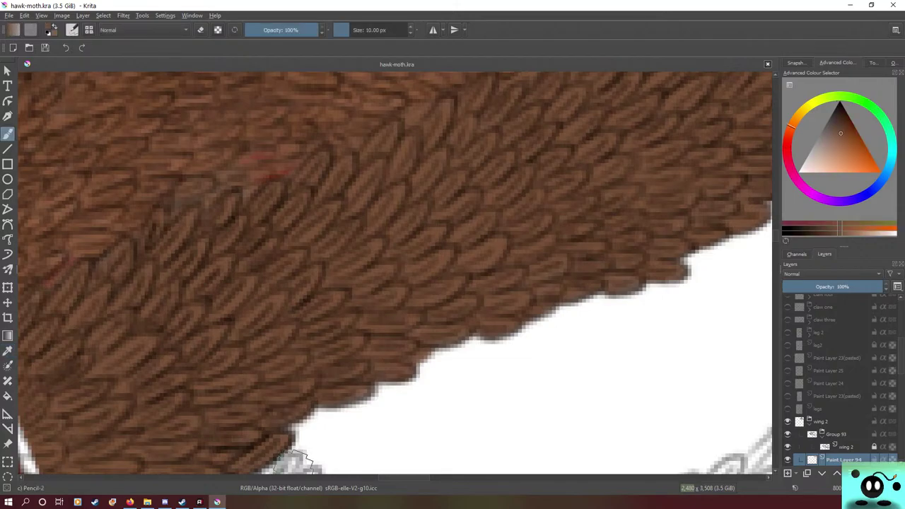
# - Set the brush size to 9.47 px and paint the white gap and adjoining pale scales at the lower wing's base brown
pyautogui.moveTo(404, 479)
pyautogui.mouseDown()
pyautogui.moveTo(562, 479)
pyautogui.moveTo(314, 478)
pyautogui.moveTo(387, 478)
pyautogui.mouseUp()
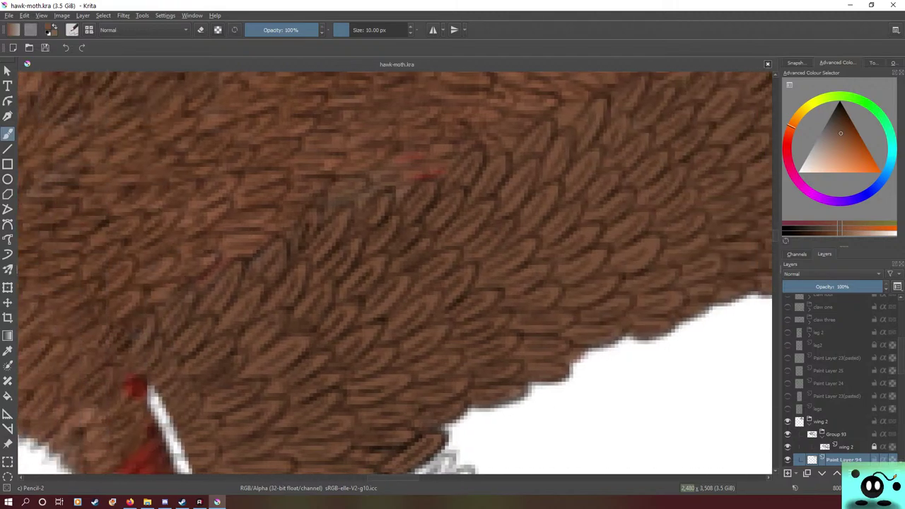
pyautogui.moveTo(775, 235); pyautogui.dragTo(776, 240)
pyautogui.scroll(-1, 396, 273)
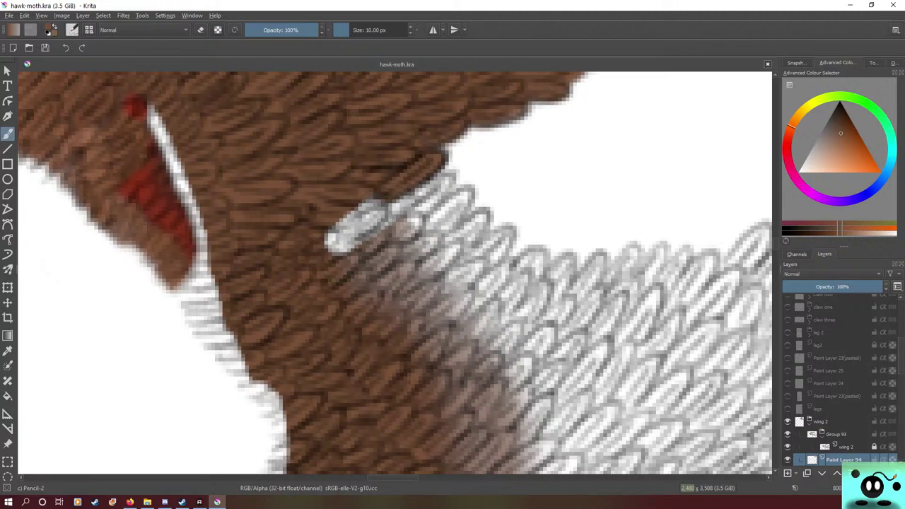
pyautogui.press('[')
pyautogui.moveTo(334, 234)
pyautogui.mouseDown()
pyautogui.moveTo(366, 209)
pyautogui.moveTo(375, 218)
pyautogui.mouseUp()
pyautogui.moveTo(406, 30); pyautogui.dragTo(344, 30)
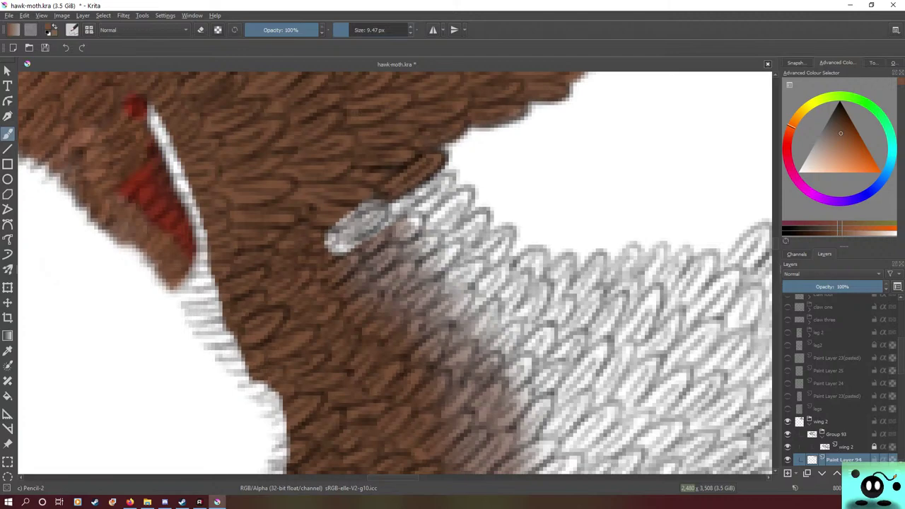
pyautogui.moveTo(340, 235)
pyautogui.mouseDown()
pyautogui.moveTo(371, 215)
pyautogui.moveTo(331, 258)
pyautogui.moveTo(366, 214)
pyautogui.moveTo(351, 212)
pyautogui.moveTo(329, 235)
pyautogui.moveTo(332, 226)
pyautogui.moveTo(376, 205)
pyautogui.moveTo(342, 249)
pyautogui.moveTo(372, 228)
pyautogui.moveTo(341, 249)
pyautogui.moveTo(389, 229)
pyautogui.moveTo(342, 249)
pyautogui.moveTo(344, 232)
pyautogui.moveTo(342, 249)
pyautogui.moveTo(355, 254)
pyautogui.moveTo(384, 210)
pyautogui.moveTo(384, 221)
pyautogui.moveTo(401, 225)
pyautogui.moveTo(407, 203)
pyautogui.moveTo(398, 226)
pyautogui.moveTo(412, 220)
pyautogui.moveTo(403, 234)
pyautogui.moveTo(420, 213)
pyautogui.moveTo(414, 191)
pyautogui.moveTo(396, 207)
pyautogui.moveTo(437, 182)
pyautogui.moveTo(414, 211)
pyautogui.moveTo(442, 182)
pyautogui.moveTo(389, 209)
pyautogui.moveTo(374, 242)
pyautogui.moveTo(404, 231)
pyautogui.moveTo(392, 256)
pyautogui.moveTo(335, 294)
pyautogui.moveTo(365, 276)
pyautogui.moveTo(364, 291)
pyautogui.moveTo(382, 298)
pyautogui.moveTo(355, 315)
pyautogui.moveTo(429, 231)
pyautogui.moveTo(365, 291)
pyautogui.moveTo(368, 304)
pyautogui.moveTo(428, 230)
pyautogui.moveTo(396, 283)
pyautogui.moveTo(425, 241)
pyautogui.moveTo(398, 256)
pyautogui.moveTo(424, 241)
pyautogui.moveTo(400, 265)
pyautogui.moveTo(357, 268)
pyautogui.moveTo(463, 202)
pyautogui.moveTo(428, 226)
pyautogui.moveTo(414, 222)
pyautogui.moveTo(391, 249)
pyautogui.moveTo(396, 297)
pyautogui.moveTo(386, 311)
pyautogui.moveTo(418, 276)
pyautogui.moveTo(407, 319)
pyautogui.moveTo(382, 319)
pyautogui.moveTo(386, 297)
pyautogui.moveTo(432, 262)
pyautogui.moveTo(430, 281)
pyautogui.moveTo(442, 259)
pyautogui.moveTo(424, 265)
pyautogui.moveTo(446, 255)
pyautogui.moveTo(382, 303)
pyautogui.mouseUp()
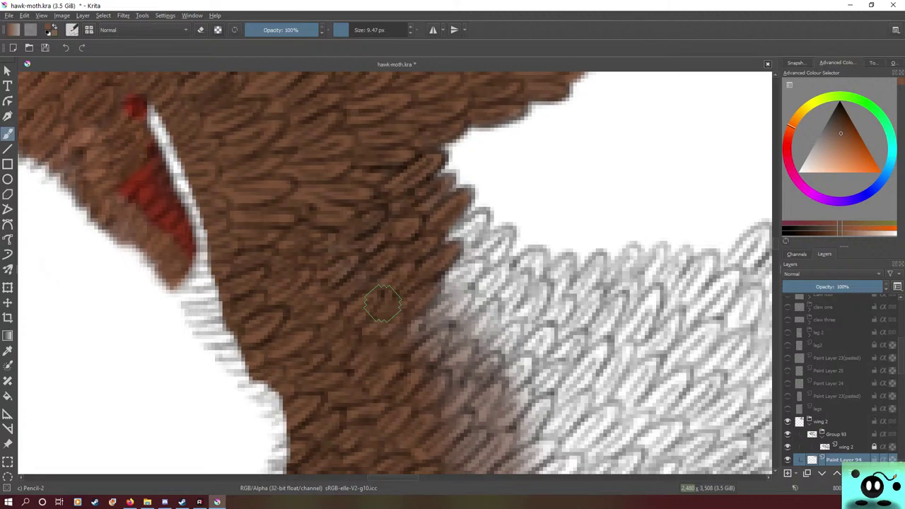
# - Extend the brown over the next pale scales along the blurred edge of the lower wing's base, following each scale's outline
pyautogui.moveTo(382, 478); pyautogui.dragTo(390, 478)
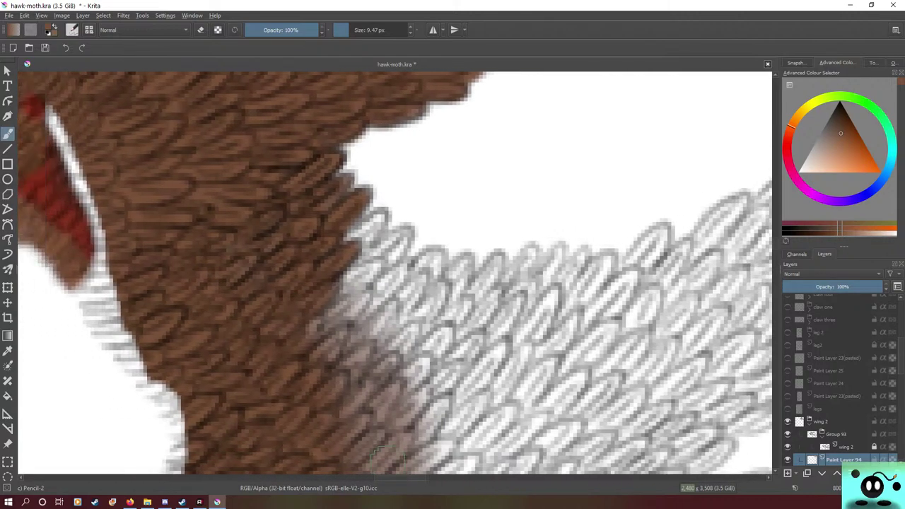
pyautogui.moveTo(341, 281)
pyautogui.mouseDown()
pyautogui.moveTo(372, 263)
pyautogui.moveTo(338, 281)
pyautogui.moveTo(365, 271)
pyautogui.moveTo(334, 300)
pyautogui.moveTo(366, 289)
pyautogui.moveTo(366, 298)
pyautogui.moveTo(372, 290)
pyautogui.moveTo(304, 350)
pyautogui.moveTo(345, 293)
pyautogui.moveTo(329, 364)
pyautogui.moveTo(319, 372)
pyautogui.moveTo(303, 363)
pyautogui.moveTo(337, 338)
pyautogui.moveTo(334, 375)
pyautogui.moveTo(344, 387)
pyautogui.moveTo(316, 408)
pyautogui.moveTo(393, 298)
pyautogui.moveTo(388, 316)
pyautogui.moveTo(356, 346)
pyautogui.moveTo(336, 349)
pyautogui.moveTo(357, 311)
pyautogui.moveTo(401, 268)
pyautogui.moveTo(387, 271)
pyautogui.moveTo(397, 262)
pyautogui.moveTo(392, 279)
pyautogui.moveTo(401, 265)
pyautogui.moveTo(336, 345)
pyautogui.moveTo(402, 245)
pyautogui.moveTo(380, 264)
pyautogui.moveTo(388, 232)
pyautogui.moveTo(397, 244)
pyautogui.moveTo(406, 241)
pyautogui.moveTo(392, 253)
pyautogui.moveTo(393, 238)
pyautogui.moveTo(365, 227)
pyautogui.moveTo(379, 216)
pyautogui.moveTo(361, 233)
pyautogui.moveTo(371, 223)
pyautogui.moveTo(373, 230)
pyautogui.moveTo(322, 254)
pyautogui.mouseUp()
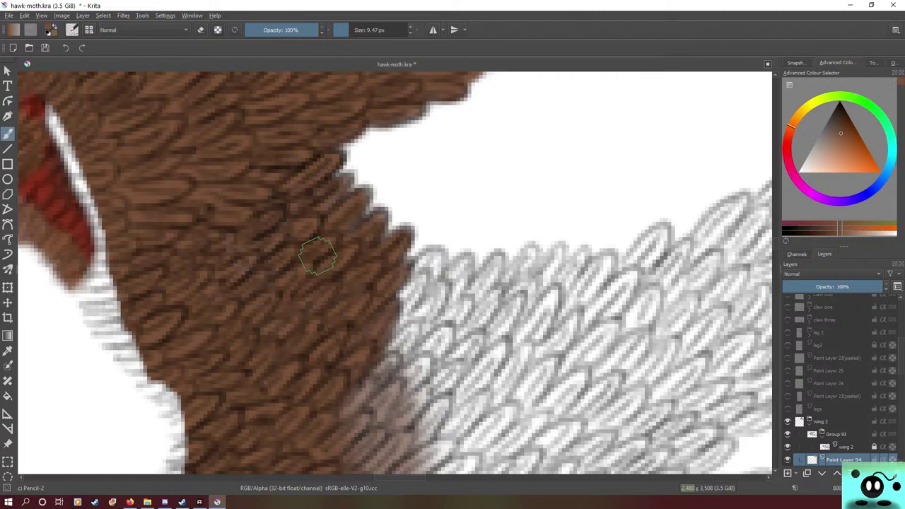
pyautogui.moveTo(365, 375)
pyautogui.mouseDown()
pyautogui.moveTo(372, 382)
pyautogui.moveTo(361, 404)
pyautogui.moveTo(382, 397)
pyautogui.moveTo(423, 322)
pyautogui.moveTo(403, 336)
pyautogui.moveTo(391, 375)
pyautogui.moveTo(424, 361)
pyautogui.moveTo(384, 403)
pyautogui.mouseUp()
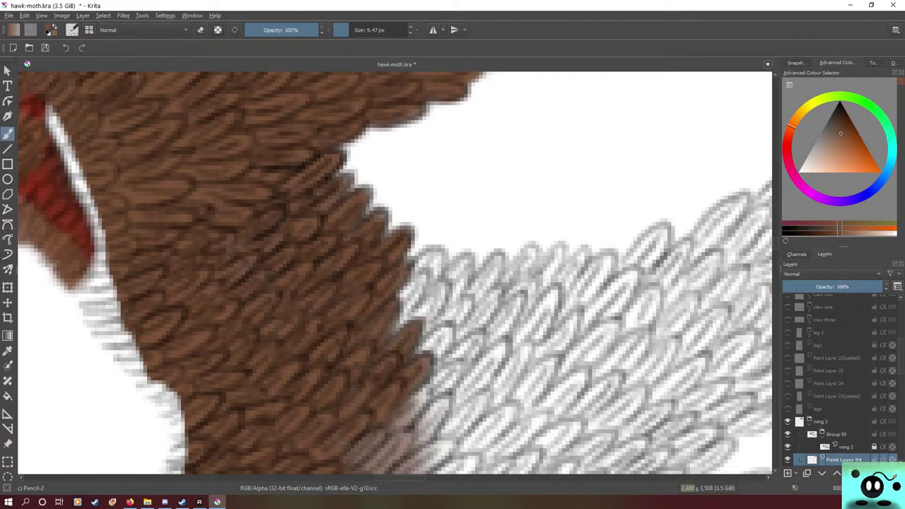
# - Paint the faded scales further down the base brown and widen the brown area by another column of pale scales
pyautogui.moveTo(395, 273); pyautogui.dragTo(271, 273)
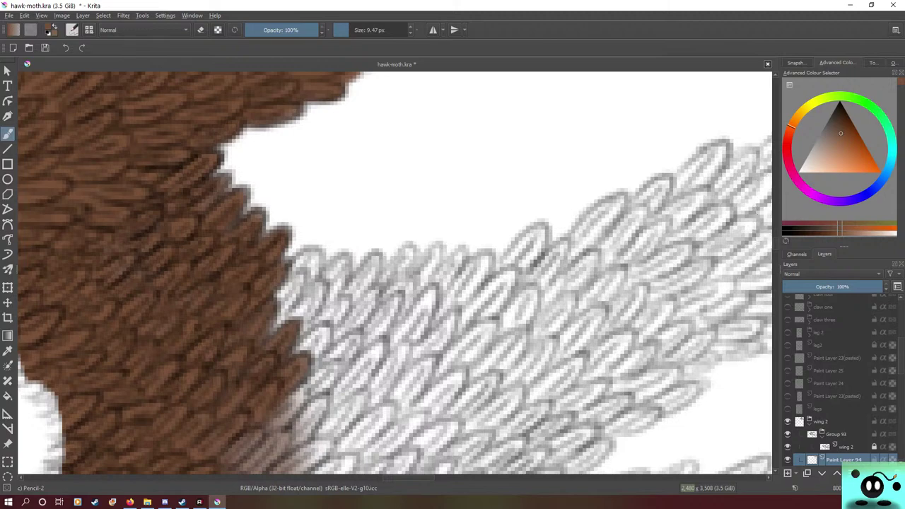
pyautogui.moveTo(395, 273); pyautogui.dragTo(395, 154)
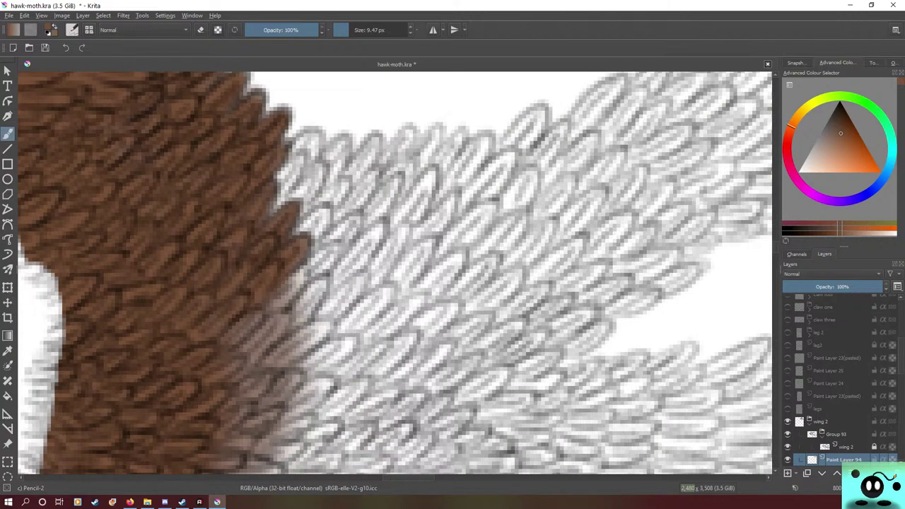
pyautogui.moveTo(267, 311)
pyautogui.mouseDown()
pyautogui.moveTo(298, 264)
pyautogui.moveTo(304, 269)
pyautogui.moveTo(217, 349)
pyautogui.moveTo(258, 314)
pyautogui.moveTo(226, 337)
pyautogui.moveTo(199, 300)
pyautogui.moveTo(213, 324)
pyautogui.moveTo(184, 333)
pyautogui.moveTo(184, 309)
pyautogui.moveTo(218, 262)
pyautogui.mouseUp()
pyautogui.moveTo(237, 347)
pyautogui.mouseDown()
pyautogui.moveTo(279, 319)
pyautogui.moveTo(262, 327)
pyautogui.moveTo(257, 355)
pyautogui.moveTo(310, 342)
pyautogui.moveTo(322, 328)
pyautogui.moveTo(262, 366)
pyautogui.moveTo(307, 345)
pyautogui.moveTo(241, 366)
pyautogui.mouseUp()
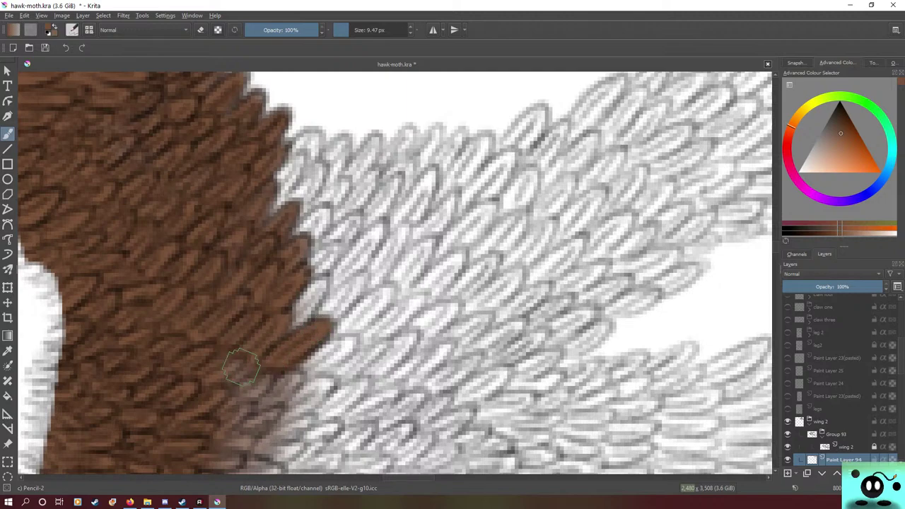
pyautogui.moveTo(241, 366)
pyautogui.mouseDown()
pyautogui.moveTo(324, 299)
pyautogui.moveTo(299, 322)
pyautogui.moveTo(321, 279)
pyautogui.moveTo(299, 297)
pyautogui.moveTo(286, 328)
pyautogui.moveTo(292, 304)
pyautogui.moveTo(317, 281)
pyautogui.moveTo(314, 291)
pyautogui.moveTo(311, 247)
pyautogui.moveTo(312, 266)
pyautogui.moveTo(322, 249)
pyautogui.moveTo(320, 258)
pyautogui.moveTo(299, 291)
pyautogui.moveTo(328, 247)
pyautogui.moveTo(281, 298)
pyautogui.moveTo(284, 273)
pyautogui.moveTo(315, 227)
pyautogui.moveTo(286, 242)
pyautogui.moveTo(286, 268)
pyautogui.moveTo(319, 213)
pyautogui.moveTo(299, 249)
pyautogui.mouseUp()
pyautogui.moveTo(311, 187)
pyautogui.mouseDown()
pyautogui.moveTo(298, 210)
pyautogui.moveTo(290, 194)
pyautogui.moveTo(272, 212)
pyautogui.moveTo(269, 244)
pyautogui.moveTo(279, 209)
pyautogui.moveTo(302, 170)
pyautogui.mouseUp()
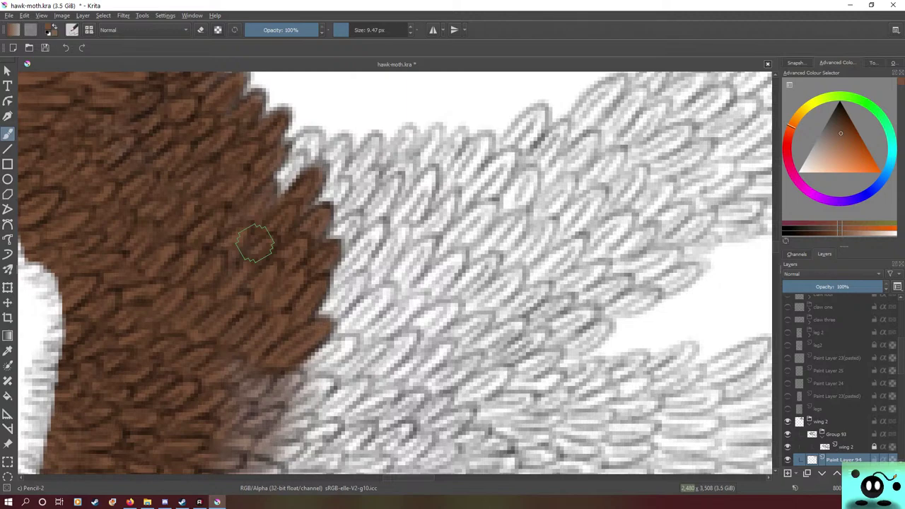
# - Colour the pale scales along the upper edge of the lower wing's base brown, up to their pointed tips
pyautogui.moveTo(274, 185)
pyautogui.mouseDown()
pyautogui.moveTo(296, 163)
pyautogui.moveTo(235, 233)
pyautogui.moveTo(312, 136)
pyautogui.moveTo(296, 181)
pyautogui.moveTo(281, 161)
pyautogui.moveTo(296, 145)
pyautogui.moveTo(305, 167)
pyautogui.moveTo(292, 154)
pyautogui.moveTo(303, 138)
pyautogui.moveTo(251, 201)
pyautogui.moveTo(331, 220)
pyautogui.moveTo(329, 232)
pyautogui.moveTo(354, 217)
pyautogui.moveTo(322, 245)
pyautogui.moveTo(331, 263)
pyautogui.moveTo(323, 244)
pyautogui.moveTo(366, 175)
pyautogui.moveTo(354, 186)
pyautogui.moveTo(341, 228)
pyautogui.moveTo(372, 177)
pyautogui.moveTo(333, 222)
pyautogui.mouseUp()
pyautogui.moveTo(297, 181)
pyautogui.mouseDown()
pyautogui.moveTo(323, 200)
pyautogui.moveTo(336, 200)
pyautogui.moveTo(336, 183)
pyautogui.moveTo(329, 189)
pyautogui.moveTo(347, 185)
pyautogui.moveTo(329, 193)
pyautogui.moveTo(316, 215)
pyautogui.moveTo(304, 207)
pyautogui.moveTo(337, 189)
pyautogui.moveTo(293, 227)
pyautogui.mouseUp()
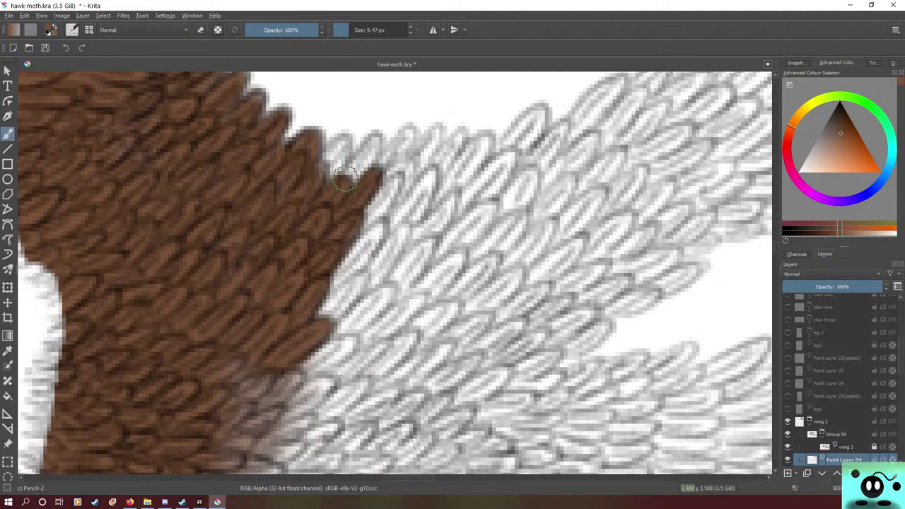
pyautogui.moveTo(351, 174)
pyautogui.mouseDown()
pyautogui.moveTo(381, 147)
pyautogui.moveTo(367, 164)
pyautogui.moveTo(369, 138)
pyautogui.moveTo(358, 170)
pyautogui.moveTo(316, 184)
pyautogui.moveTo(341, 158)
pyautogui.moveTo(314, 174)
pyautogui.moveTo(312, 191)
pyautogui.moveTo(330, 178)
pyautogui.mouseUp()
pyautogui.moveTo(341, 144); pyautogui.dragTo(322, 176)
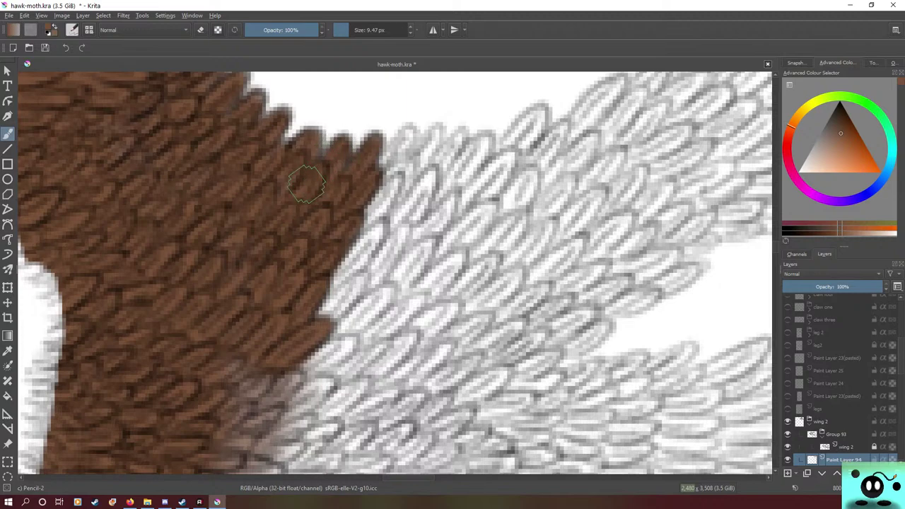
# - Fill the scales along the brown area's outer edge and spread the brown outward at its lower corner
pyautogui.moveTo(418, 478); pyautogui.dragTo(430, 479)
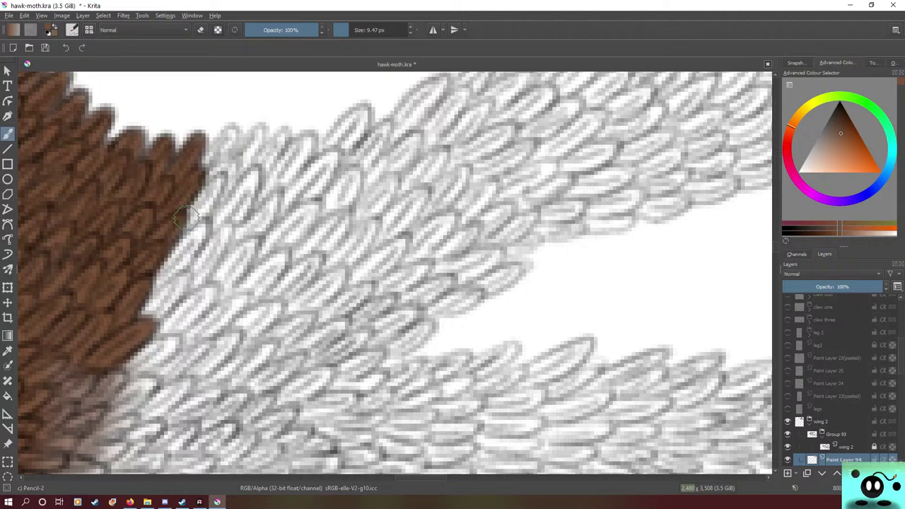
pyautogui.moveTo(188, 218)
pyautogui.mouseDown()
pyautogui.moveTo(205, 190)
pyautogui.moveTo(163, 256)
pyautogui.moveTo(203, 218)
pyautogui.moveTo(180, 244)
pyautogui.moveTo(204, 232)
pyautogui.moveTo(159, 278)
pyautogui.mouseUp()
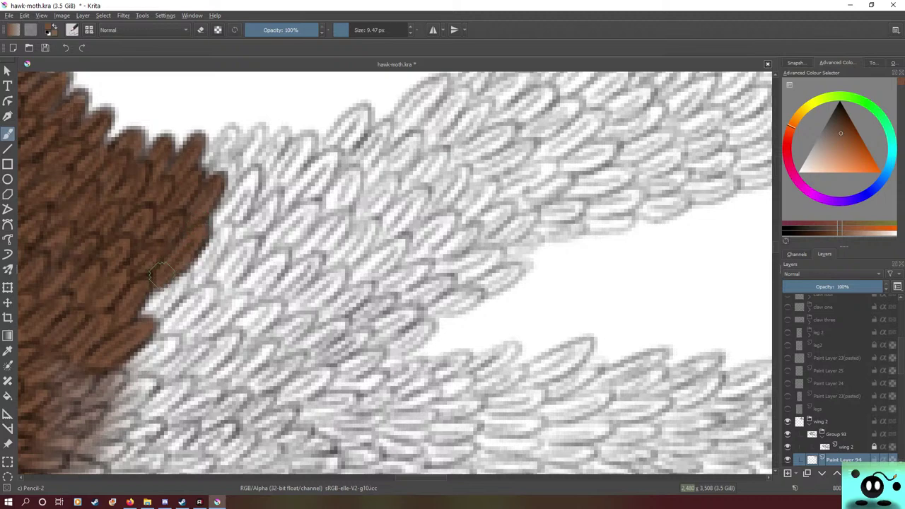
pyautogui.moveTo(142, 308)
pyautogui.mouseDown()
pyautogui.moveTo(185, 286)
pyautogui.moveTo(137, 314)
pyautogui.moveTo(144, 320)
pyautogui.mouseUp()
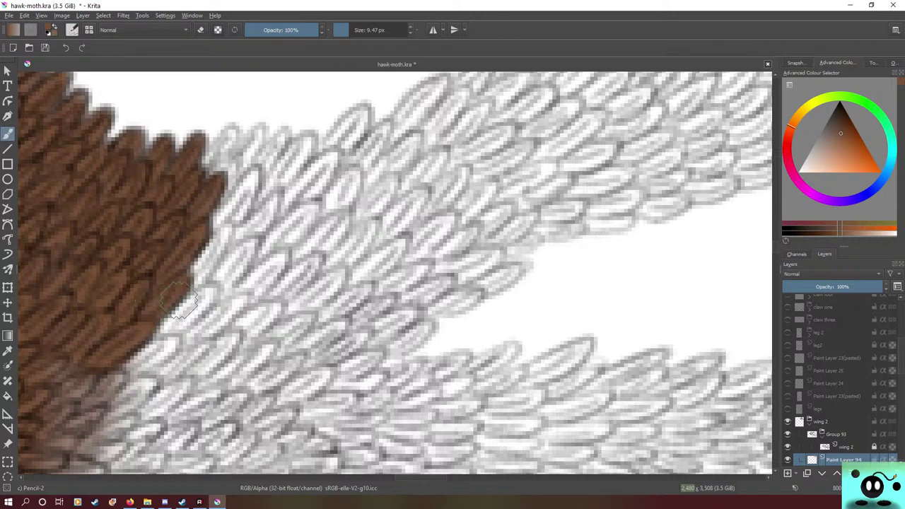
pyautogui.moveTo(180, 303)
pyautogui.mouseDown()
pyautogui.moveTo(176, 338)
pyautogui.moveTo(211, 297)
pyautogui.moveTo(173, 333)
pyautogui.moveTo(156, 333)
pyautogui.moveTo(180, 310)
pyautogui.moveTo(157, 327)
pyautogui.moveTo(168, 317)
pyautogui.moveTo(203, 292)
pyautogui.moveTo(199, 308)
pyautogui.moveTo(150, 342)
pyautogui.moveTo(161, 329)
pyautogui.moveTo(216, 318)
pyautogui.moveTo(192, 334)
pyautogui.moveTo(242, 299)
pyautogui.moveTo(242, 317)
pyautogui.moveTo(212, 319)
pyautogui.moveTo(185, 338)
pyautogui.moveTo(237, 296)
pyautogui.moveTo(182, 357)
pyautogui.moveTo(124, 367)
pyautogui.moveTo(182, 338)
pyautogui.moveTo(186, 350)
pyautogui.moveTo(157, 381)
pyautogui.moveTo(239, 331)
pyautogui.moveTo(182, 375)
pyautogui.moveTo(164, 373)
pyautogui.moveTo(179, 348)
pyautogui.moveTo(113, 367)
pyautogui.mouseUp()
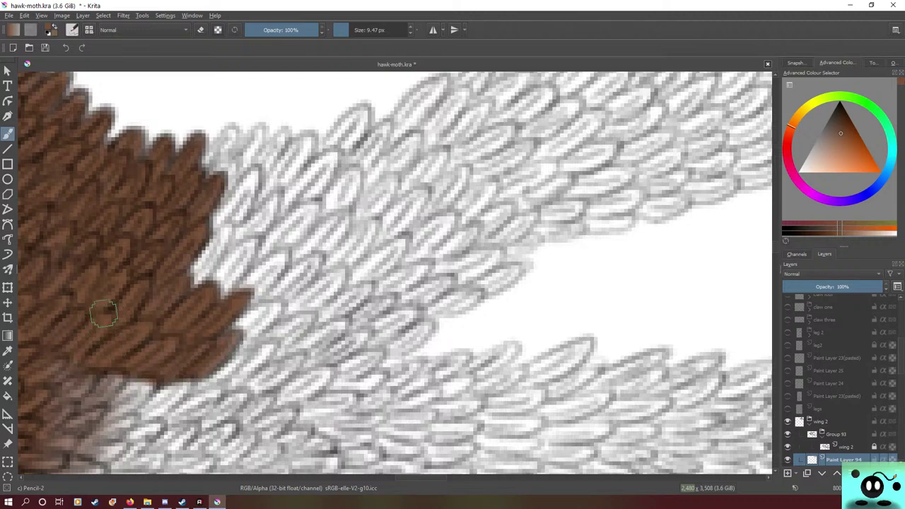
# - Paint a band of brown scales from the lower corner toward the notch between the two upper wing veins, filling its upper edge
pyautogui.moveTo(238, 365)
pyautogui.mouseDown()
pyautogui.moveTo(247, 355)
pyautogui.moveTo(225, 369)
pyautogui.moveTo(271, 347)
pyautogui.moveTo(234, 371)
pyautogui.moveTo(262, 354)
pyautogui.moveTo(197, 372)
pyautogui.mouseUp()
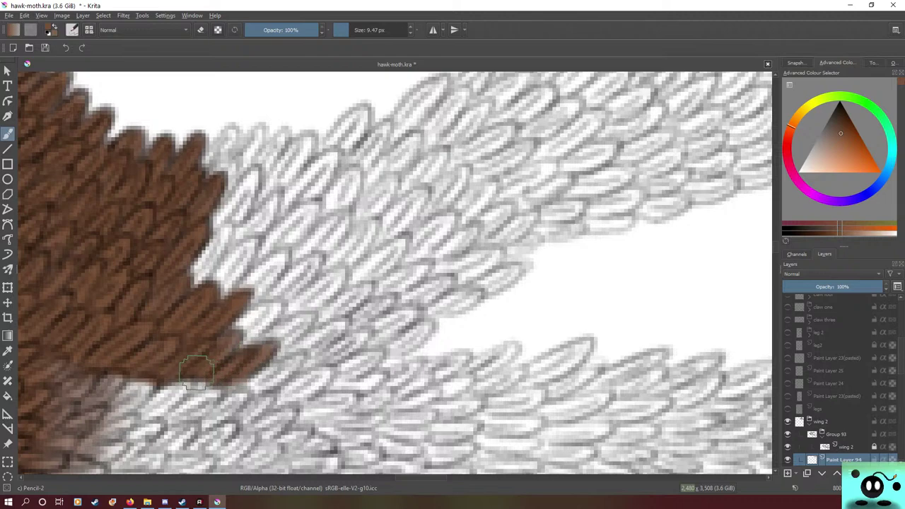
pyautogui.moveTo(265, 375)
pyautogui.mouseDown()
pyautogui.moveTo(254, 396)
pyautogui.moveTo(236, 385)
pyautogui.moveTo(289, 360)
pyautogui.moveTo(280, 386)
pyautogui.moveTo(320, 371)
pyautogui.moveTo(301, 390)
pyautogui.moveTo(299, 374)
pyautogui.moveTo(315, 369)
pyautogui.moveTo(288, 390)
pyautogui.moveTo(342, 371)
pyautogui.moveTo(304, 387)
pyautogui.moveTo(282, 378)
pyautogui.moveTo(313, 385)
pyautogui.moveTo(376, 358)
pyautogui.moveTo(332, 379)
pyautogui.mouseUp()
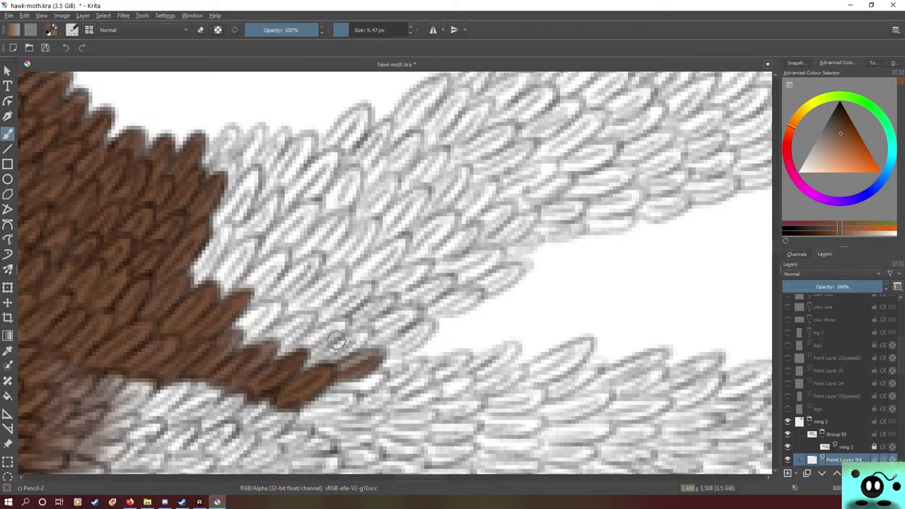
pyautogui.moveTo(335, 349)
pyautogui.mouseDown()
pyautogui.moveTo(369, 331)
pyautogui.moveTo(337, 355)
pyautogui.moveTo(291, 371)
pyautogui.moveTo(373, 353)
pyautogui.mouseUp()
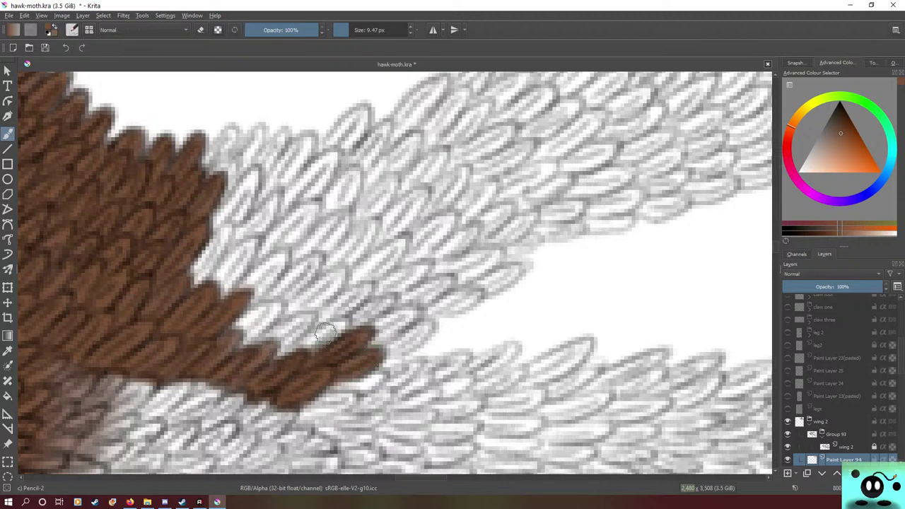
pyautogui.moveTo(325, 332)
pyautogui.mouseDown()
pyautogui.moveTo(285, 351)
pyautogui.moveTo(315, 346)
pyautogui.moveTo(329, 326)
pyautogui.moveTo(254, 372)
pyautogui.mouseUp()
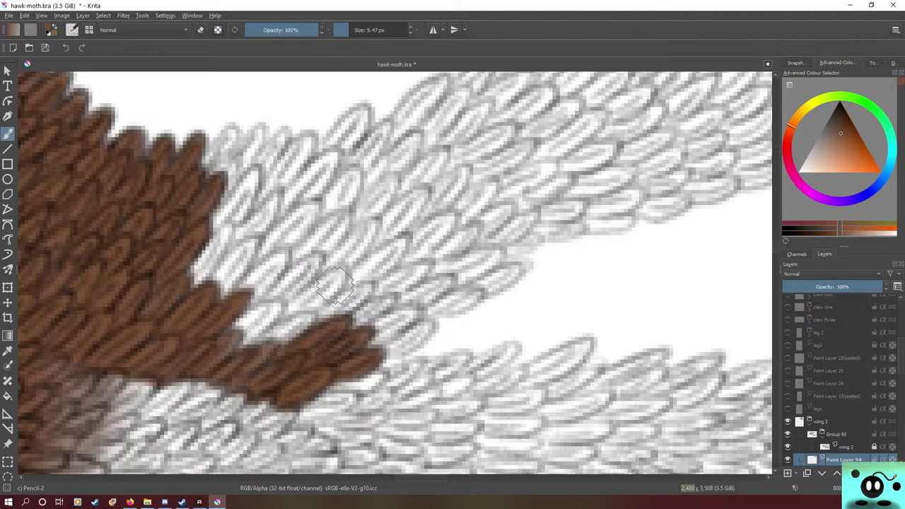
pyautogui.moveTo(296, 340)
pyautogui.mouseDown()
pyautogui.moveTo(241, 351)
pyautogui.moveTo(269, 348)
pyautogui.moveTo(274, 333)
pyautogui.moveTo(315, 309)
pyautogui.moveTo(302, 325)
pyautogui.moveTo(256, 331)
pyautogui.moveTo(228, 348)
pyautogui.moveTo(256, 311)
pyautogui.moveTo(256, 333)
pyautogui.moveTo(276, 305)
pyautogui.moveTo(231, 328)
pyautogui.moveTo(259, 320)
pyautogui.mouseUp()
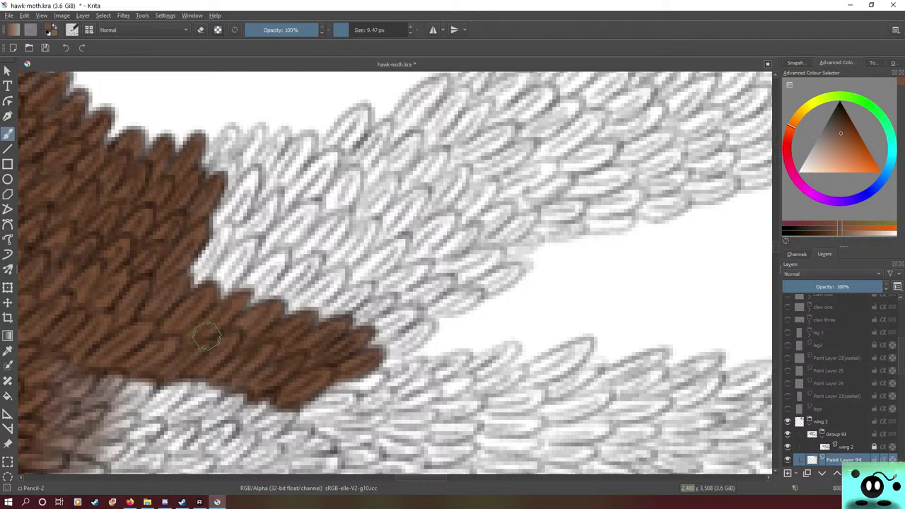
# - Colour another row of pale scales brown along the band's upper edge, out to the notch between the upper wing veins
pyautogui.moveTo(268, 280)
pyautogui.mouseDown()
pyautogui.moveTo(280, 262)
pyautogui.moveTo(262, 287)
pyautogui.moveTo(264, 264)
pyautogui.moveTo(226, 296)
pyautogui.moveTo(283, 259)
pyautogui.moveTo(223, 301)
pyautogui.moveTo(306, 266)
pyautogui.moveTo(272, 300)
pyautogui.moveTo(311, 260)
pyautogui.moveTo(289, 295)
pyautogui.moveTo(265, 306)
pyautogui.mouseUp()
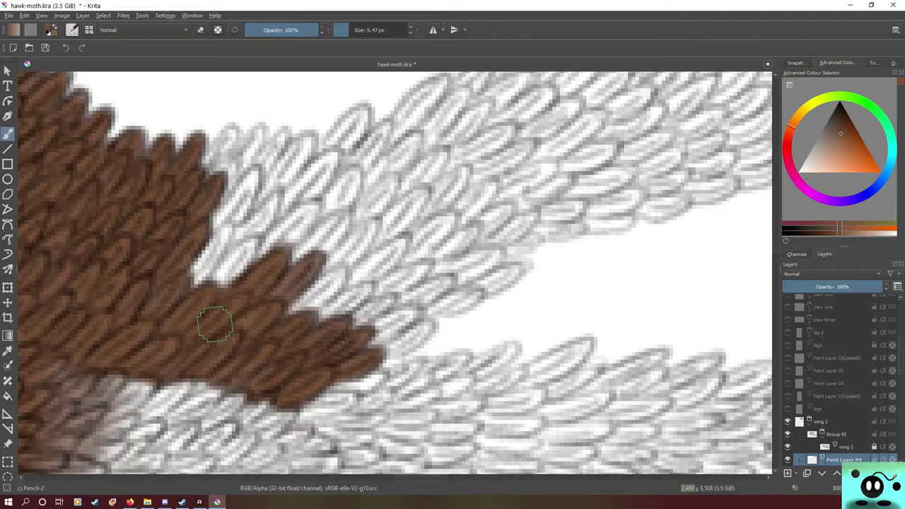
pyautogui.moveTo(316, 261)
pyautogui.mouseDown()
pyautogui.moveTo(308, 282)
pyautogui.moveTo(281, 290)
pyautogui.mouseUp()
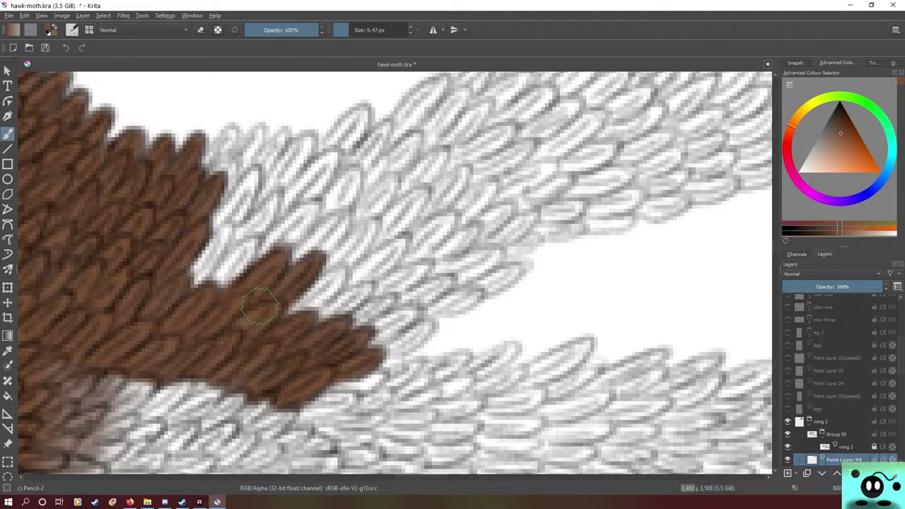
pyautogui.moveTo(298, 304); pyautogui.dragTo(328, 282)
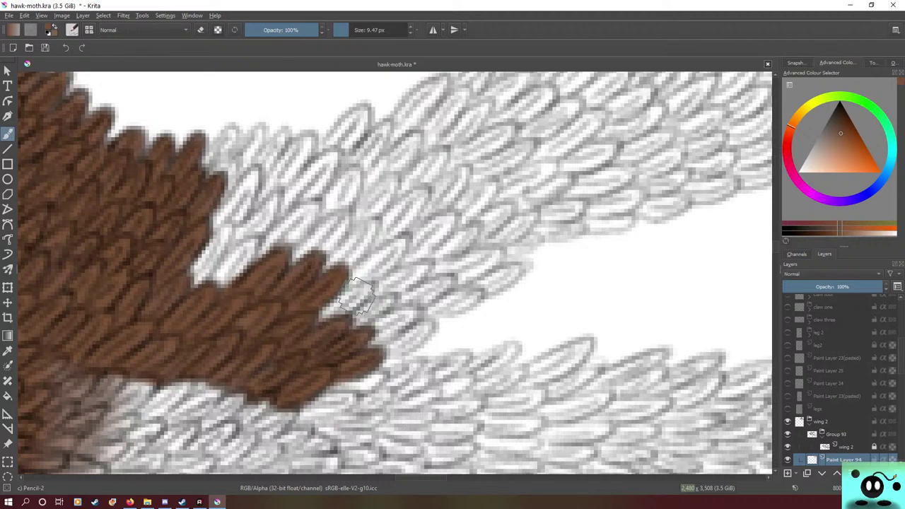
pyautogui.moveTo(313, 322)
pyautogui.mouseDown()
pyautogui.moveTo(367, 284)
pyautogui.moveTo(298, 325)
pyautogui.moveTo(387, 300)
pyautogui.moveTo(333, 327)
pyautogui.moveTo(359, 336)
pyautogui.moveTo(403, 312)
pyautogui.moveTo(417, 316)
pyautogui.moveTo(404, 316)
pyautogui.moveTo(412, 310)
pyautogui.moveTo(371, 340)
pyautogui.moveTo(398, 309)
pyautogui.moveTo(406, 307)
pyautogui.moveTo(332, 346)
pyautogui.moveTo(402, 330)
pyautogui.moveTo(396, 341)
pyautogui.moveTo(428, 324)
pyautogui.moveTo(378, 352)
pyautogui.mouseUp()
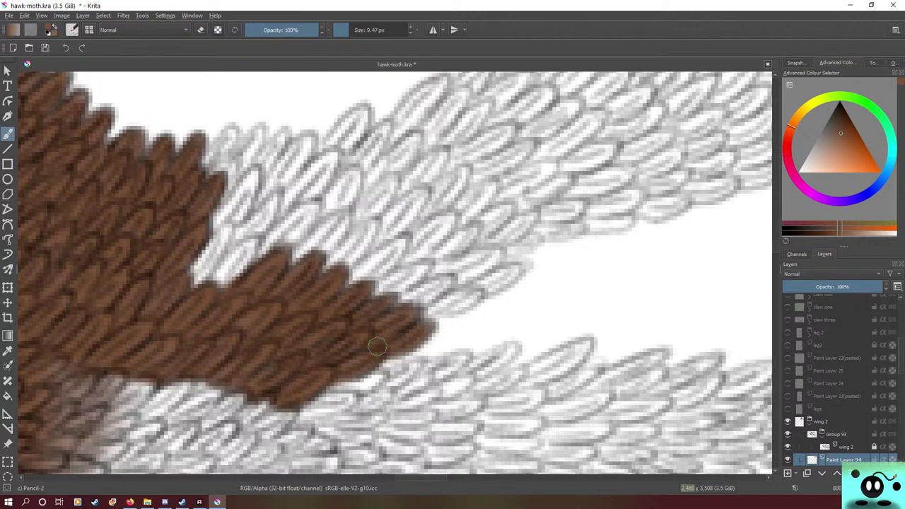
# - Fill the pale corner between the band and the base brown, and colour the short scales beside it up to the wing's upper edge
pyautogui.moveTo(227, 283)
pyautogui.mouseDown()
pyautogui.moveTo(234, 263)
pyautogui.moveTo(203, 291)
pyautogui.moveTo(250, 247)
pyautogui.moveTo(238, 264)
pyautogui.moveTo(175, 292)
pyautogui.moveTo(234, 219)
pyautogui.moveTo(181, 288)
pyautogui.moveTo(224, 242)
pyautogui.moveTo(211, 260)
pyautogui.moveTo(180, 283)
pyautogui.mouseUp()
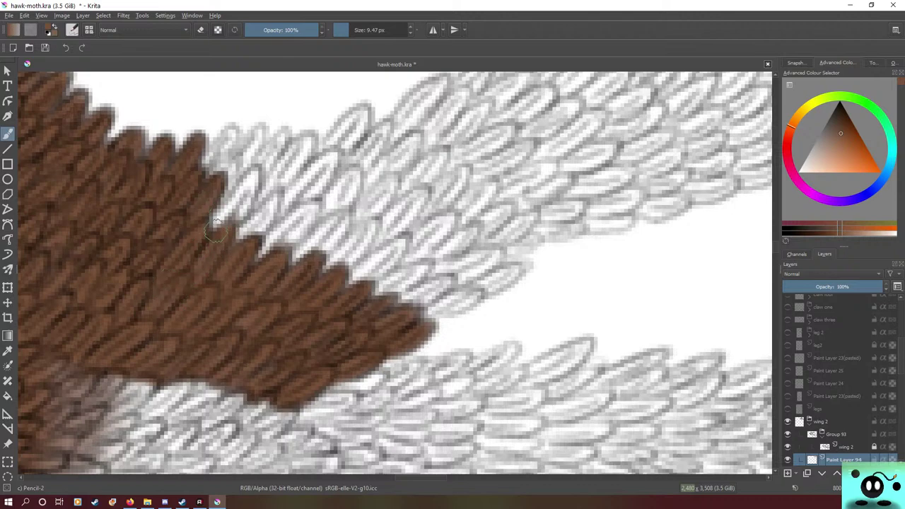
pyautogui.moveTo(215, 232)
pyautogui.mouseDown()
pyautogui.moveTo(256, 172)
pyautogui.moveTo(209, 214)
pyautogui.moveTo(207, 228)
pyautogui.moveTo(254, 181)
pyautogui.moveTo(228, 233)
pyautogui.moveTo(190, 243)
pyautogui.mouseUp()
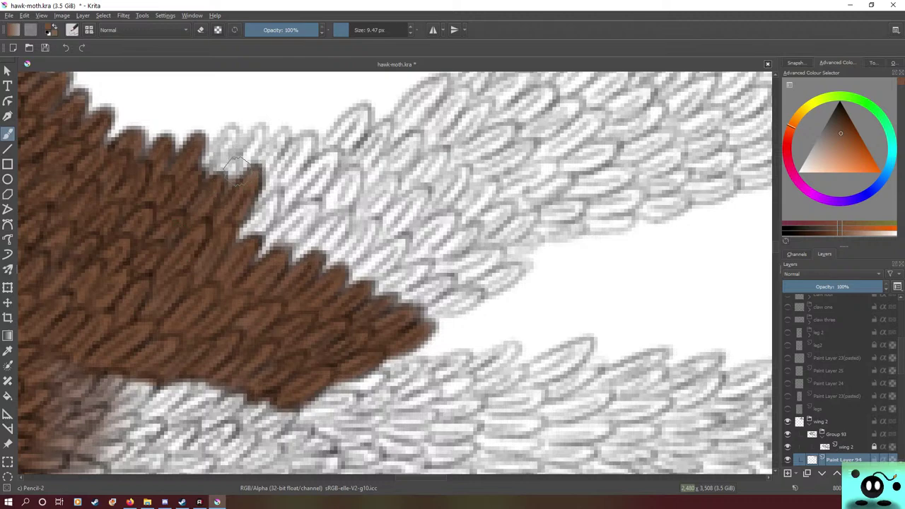
pyautogui.moveTo(237, 166)
pyautogui.mouseDown()
pyautogui.moveTo(258, 136)
pyautogui.moveTo(200, 193)
pyautogui.moveTo(233, 135)
pyautogui.mouseUp()
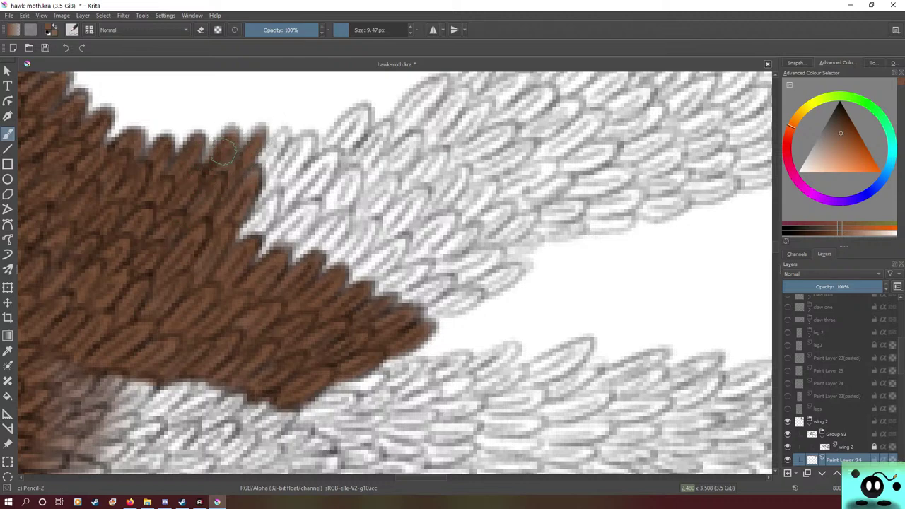
pyautogui.moveTo(197, 205)
pyautogui.mouseDown()
pyautogui.moveTo(280, 138)
pyautogui.moveTo(248, 182)
pyautogui.moveTo(283, 137)
pyautogui.moveTo(282, 166)
pyautogui.moveTo(306, 158)
pyautogui.moveTo(293, 181)
pyautogui.moveTo(279, 166)
pyautogui.moveTo(251, 194)
pyautogui.moveTo(230, 227)
pyautogui.moveTo(268, 212)
pyautogui.moveTo(219, 252)
pyautogui.mouseUp()
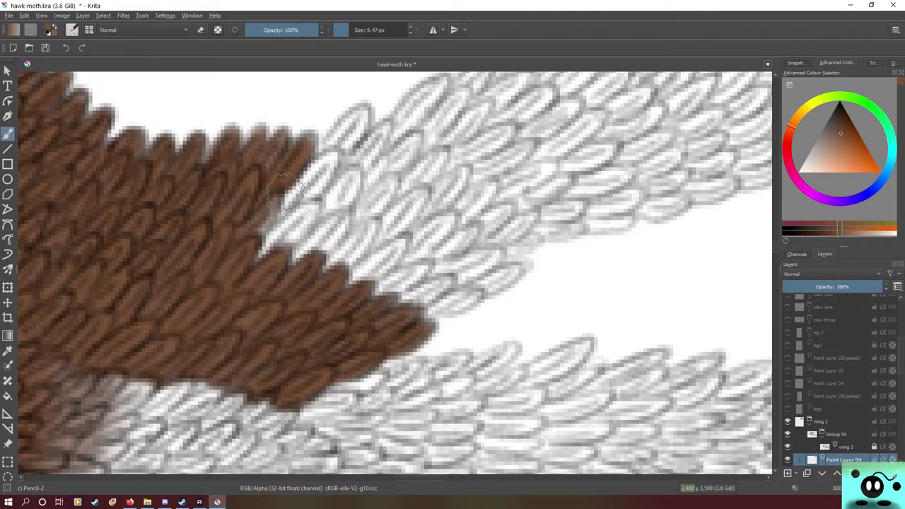
# - Paint a diagonal row of scales brown from below the wing's upper edge down toward the notch, widening the brown area
pyautogui.moveTo(287, 188)
pyautogui.mouseDown()
pyautogui.moveTo(262, 233)
pyautogui.moveTo(283, 198)
pyautogui.moveTo(269, 248)
pyautogui.moveTo(305, 206)
pyautogui.moveTo(269, 254)
pyautogui.moveTo(281, 228)
pyautogui.moveTo(308, 213)
pyautogui.moveTo(233, 268)
pyautogui.mouseUp()
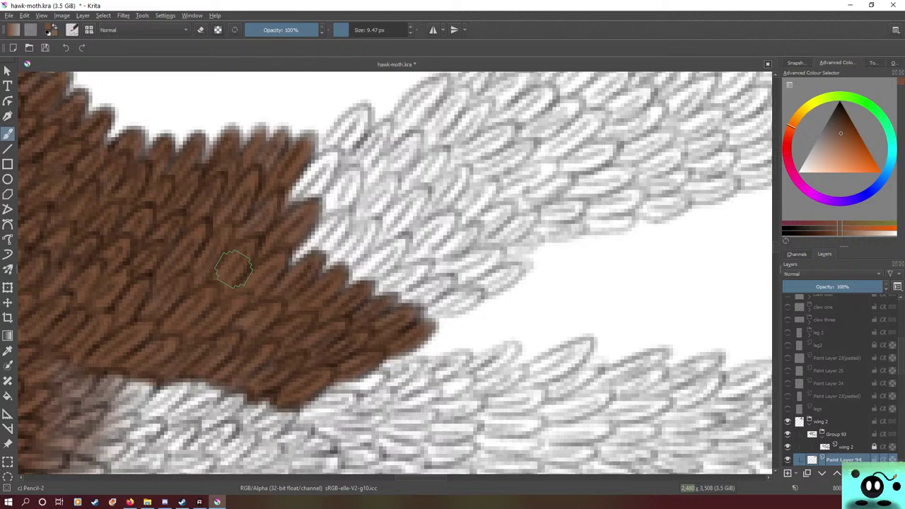
pyautogui.moveTo(234, 268)
pyautogui.mouseDown()
pyautogui.moveTo(293, 230)
pyautogui.moveTo(250, 246)
pyautogui.moveTo(280, 208)
pyautogui.mouseUp()
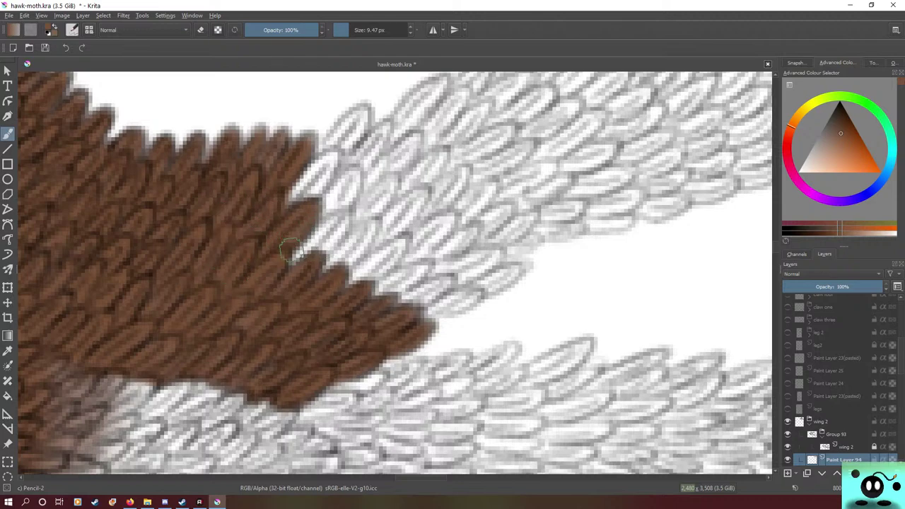
pyautogui.moveTo(297, 249)
pyautogui.mouseDown()
pyautogui.moveTo(336, 220)
pyautogui.moveTo(317, 241)
pyautogui.mouseUp()
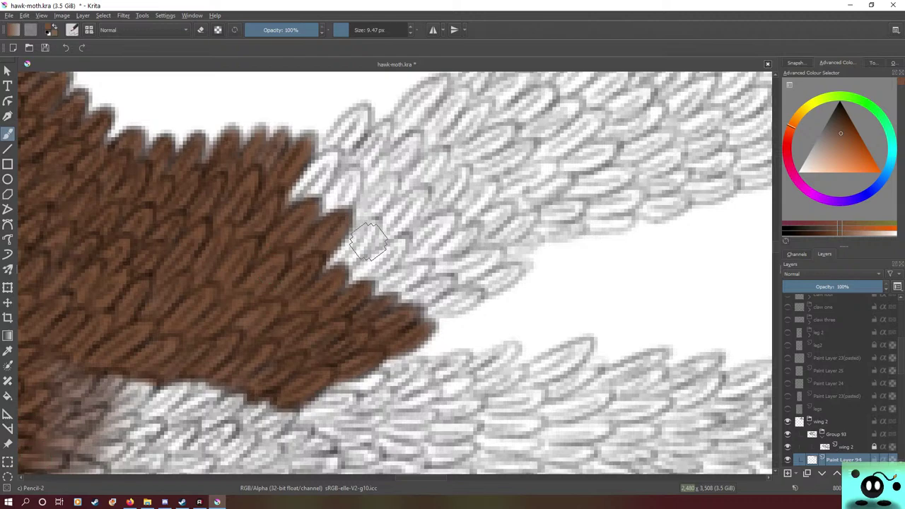
pyautogui.moveTo(329, 260)
pyautogui.mouseDown()
pyautogui.moveTo(372, 224)
pyautogui.moveTo(353, 273)
pyautogui.moveTo(324, 266)
pyautogui.moveTo(396, 244)
pyautogui.moveTo(357, 273)
pyautogui.mouseUp()
pyautogui.moveTo(364, 267)
pyautogui.mouseDown()
pyautogui.moveTo(403, 243)
pyautogui.moveTo(389, 283)
pyautogui.mouseUp()
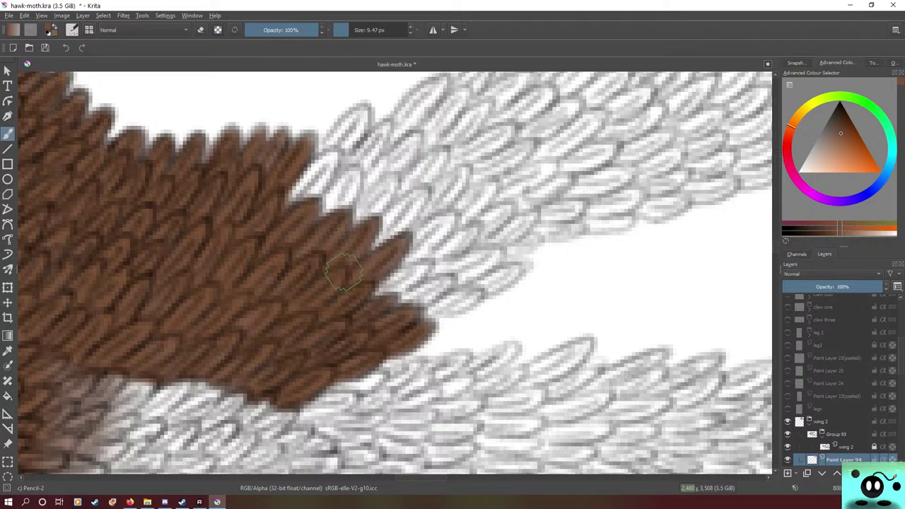
pyautogui.moveTo(375, 293)
pyautogui.mouseDown()
pyautogui.moveTo(401, 276)
pyautogui.moveTo(415, 284)
pyautogui.moveTo(385, 298)
pyautogui.mouseUp()
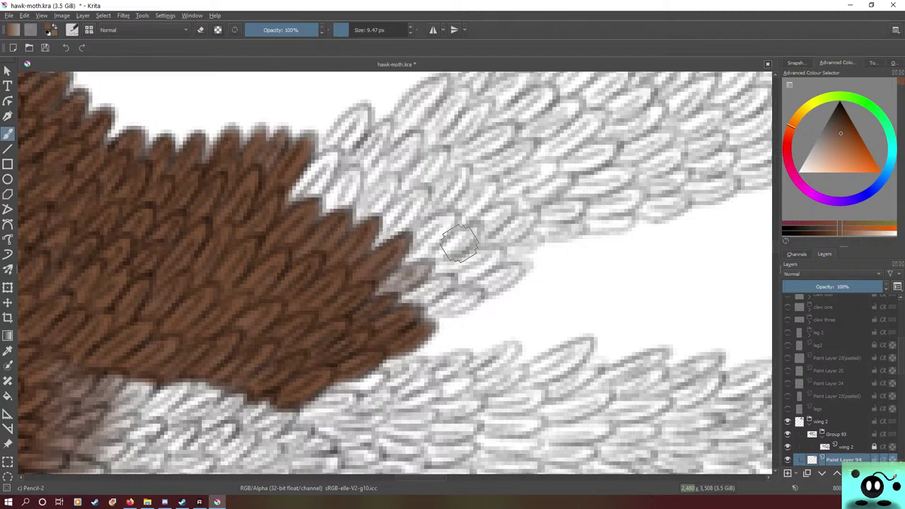
# - Colour the next rows of pale scales brown up to the wing's upper margin, including the large pointed scale there
pyautogui.moveTo(422, 286)
pyautogui.mouseDown()
pyautogui.moveTo(383, 288)
pyautogui.moveTo(425, 267)
pyautogui.moveTo(425, 245)
pyautogui.moveTo(413, 269)
pyautogui.moveTo(361, 287)
pyautogui.moveTo(357, 234)
pyautogui.moveTo(391, 237)
pyautogui.moveTo(356, 256)
pyautogui.moveTo(415, 202)
pyautogui.moveTo(381, 239)
pyautogui.moveTo(404, 199)
pyautogui.moveTo(369, 234)
pyautogui.moveTo(422, 210)
pyautogui.moveTo(421, 196)
pyautogui.moveTo(360, 242)
pyautogui.moveTo(423, 194)
pyautogui.moveTo(344, 249)
pyautogui.moveTo(363, 195)
pyautogui.moveTo(356, 234)
pyautogui.moveTo(376, 193)
pyautogui.moveTo(352, 212)
pyautogui.moveTo(354, 205)
pyautogui.moveTo(391, 188)
pyautogui.moveTo(352, 232)
pyautogui.moveTo(387, 169)
pyautogui.moveTo(361, 171)
pyautogui.moveTo(331, 193)
pyautogui.moveTo(346, 202)
pyautogui.moveTo(341, 179)
pyautogui.moveTo(324, 191)
pyautogui.moveTo(334, 182)
pyautogui.moveTo(346, 177)
pyautogui.moveTo(332, 209)
pyautogui.moveTo(313, 216)
pyautogui.moveTo(361, 185)
pyautogui.moveTo(322, 206)
pyautogui.mouseUp()
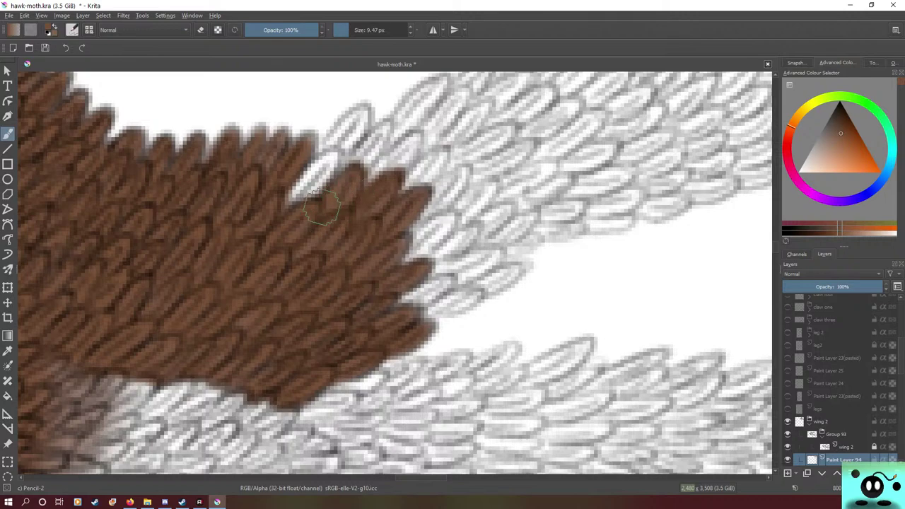
pyautogui.moveTo(322, 207)
pyautogui.mouseDown()
pyautogui.moveTo(333, 183)
pyautogui.moveTo(314, 201)
pyautogui.moveTo(332, 157)
pyautogui.moveTo(336, 171)
pyautogui.moveTo(331, 152)
pyautogui.moveTo(301, 182)
pyautogui.moveTo(318, 168)
pyautogui.moveTo(300, 212)
pyautogui.moveTo(314, 187)
pyautogui.mouseUp()
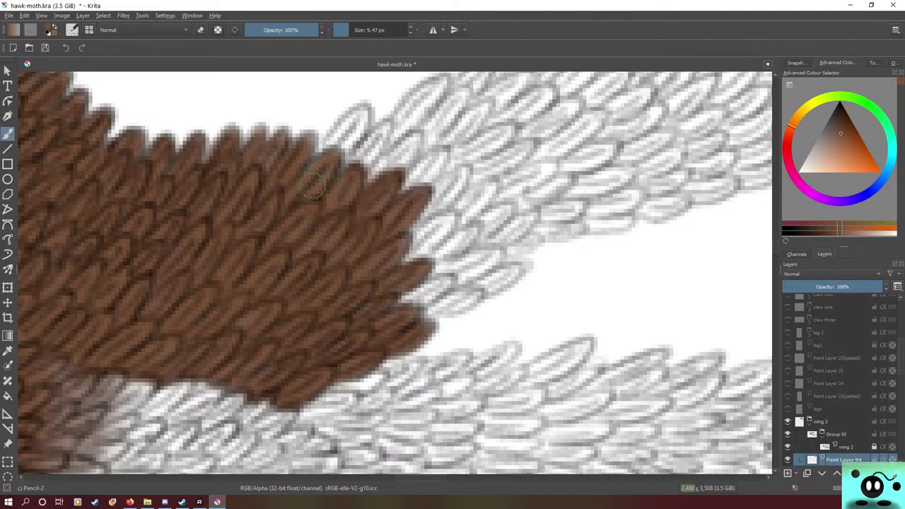
pyautogui.moveTo(336, 139)
pyautogui.mouseDown()
pyautogui.moveTo(305, 174)
pyautogui.moveTo(364, 106)
pyautogui.moveTo(342, 156)
pyautogui.moveTo(352, 147)
pyautogui.moveTo(336, 157)
pyautogui.moveTo(355, 113)
pyautogui.moveTo(352, 142)
pyautogui.moveTo(308, 196)
pyautogui.moveTo(349, 121)
pyautogui.moveTo(320, 167)
pyautogui.mouseUp()
pyautogui.moveTo(269, 153)
pyautogui.mouseDown()
pyautogui.moveTo(266, 177)
pyautogui.moveTo(275, 141)
pyautogui.moveTo(255, 179)
pyautogui.mouseUp()
pyautogui.moveTo(368, 148)
pyautogui.mouseDown()
pyautogui.moveTo(387, 130)
pyautogui.moveTo(356, 173)
pyautogui.moveTo(380, 127)
pyautogui.moveTo(370, 170)
pyautogui.moveTo(411, 133)
pyautogui.moveTo(384, 178)
pyautogui.moveTo(394, 173)
pyautogui.moveTo(403, 138)
pyautogui.moveTo(409, 163)
pyautogui.moveTo(388, 177)
pyautogui.mouseUp()
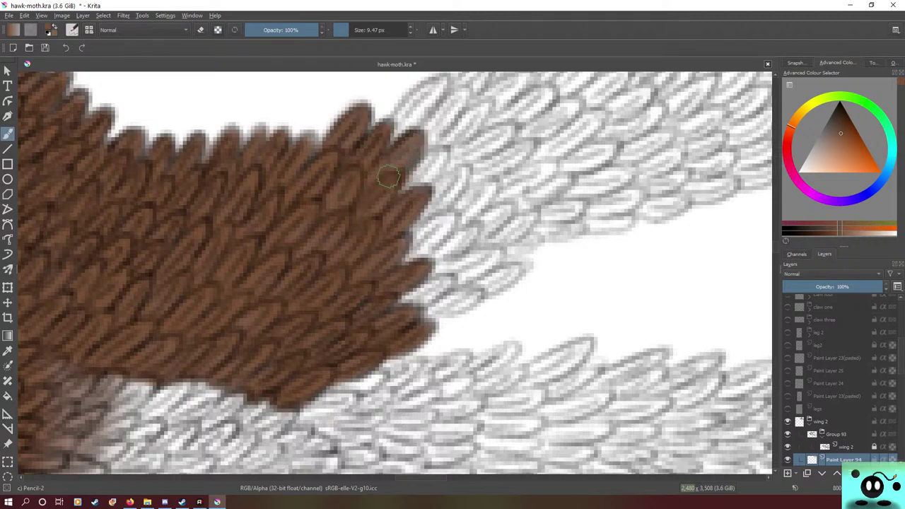
# - Extend the brown outward across the start of the upper vein, from its upper scales down to the pointed scales at the notch
pyautogui.moveTo(409, 141)
pyautogui.mouseDown()
pyautogui.moveTo(412, 167)
pyautogui.moveTo(373, 218)
pyautogui.mouseUp()
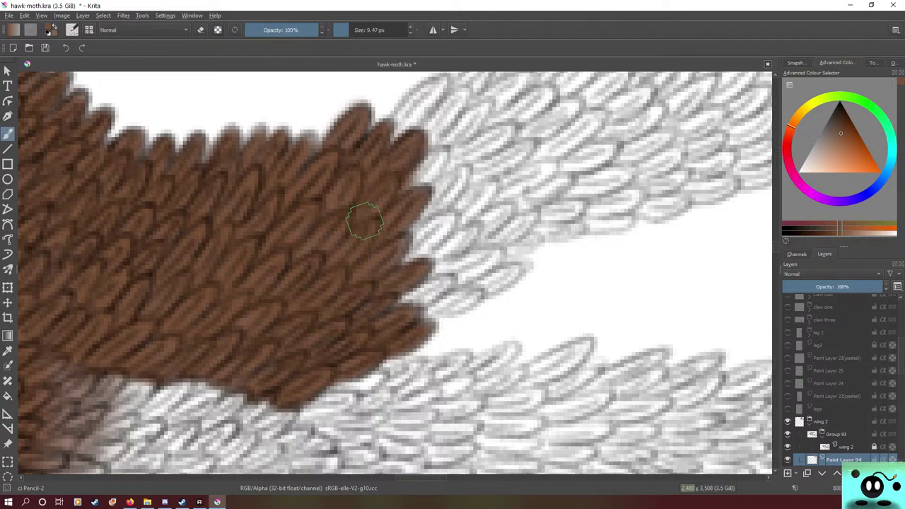
pyautogui.moveTo(365, 222)
pyautogui.mouseDown()
pyautogui.moveTo(435, 149)
pyautogui.moveTo(413, 187)
pyautogui.moveTo(424, 157)
pyautogui.moveTo(441, 150)
pyautogui.moveTo(434, 172)
pyautogui.moveTo(390, 218)
pyautogui.moveTo(415, 168)
pyautogui.moveTo(434, 188)
pyautogui.moveTo(447, 179)
pyautogui.moveTo(434, 207)
pyautogui.moveTo(426, 201)
pyautogui.moveTo(436, 177)
pyautogui.moveTo(455, 173)
pyautogui.moveTo(414, 216)
pyautogui.mouseUp()
pyautogui.moveTo(458, 178); pyautogui.dragTo(382, 251)
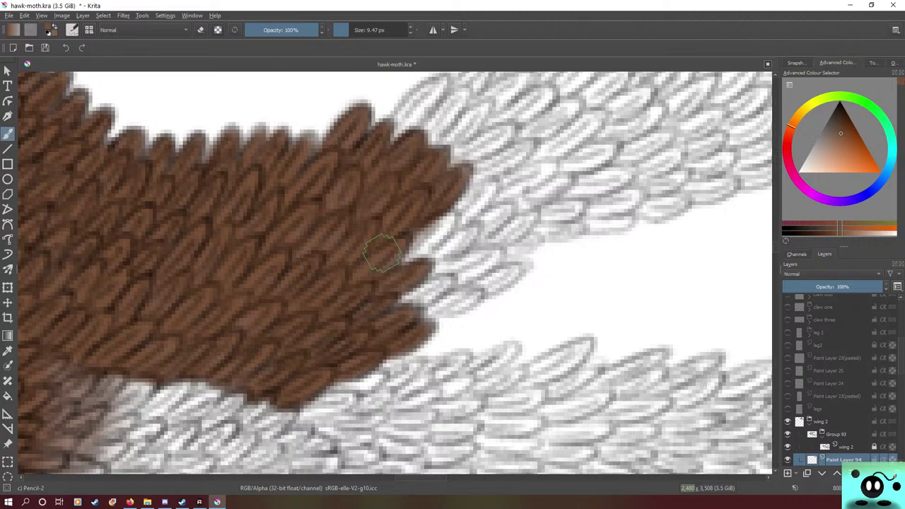
pyautogui.moveTo(437, 167); pyautogui.dragTo(456, 141)
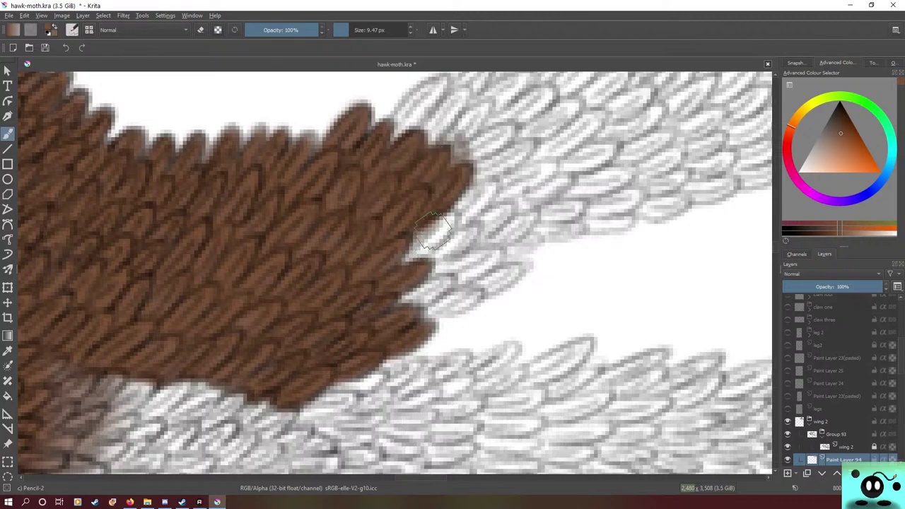
pyautogui.moveTo(433, 230)
pyautogui.mouseDown()
pyautogui.moveTo(452, 214)
pyautogui.moveTo(445, 234)
pyautogui.moveTo(447, 224)
pyautogui.moveTo(397, 259)
pyautogui.moveTo(449, 214)
pyautogui.moveTo(396, 260)
pyautogui.moveTo(448, 215)
pyautogui.moveTo(393, 279)
pyautogui.moveTo(371, 289)
pyautogui.moveTo(408, 284)
pyautogui.moveTo(381, 311)
pyautogui.moveTo(456, 261)
pyautogui.moveTo(417, 293)
pyautogui.moveTo(443, 277)
pyautogui.moveTo(443, 293)
pyautogui.moveTo(389, 300)
pyautogui.moveTo(461, 292)
pyautogui.moveTo(422, 309)
pyautogui.moveTo(468, 302)
pyautogui.moveTo(455, 309)
pyautogui.moveTo(466, 303)
pyautogui.moveTo(453, 293)
pyautogui.moveTo(472, 287)
pyautogui.moveTo(440, 301)
pyautogui.mouseUp()
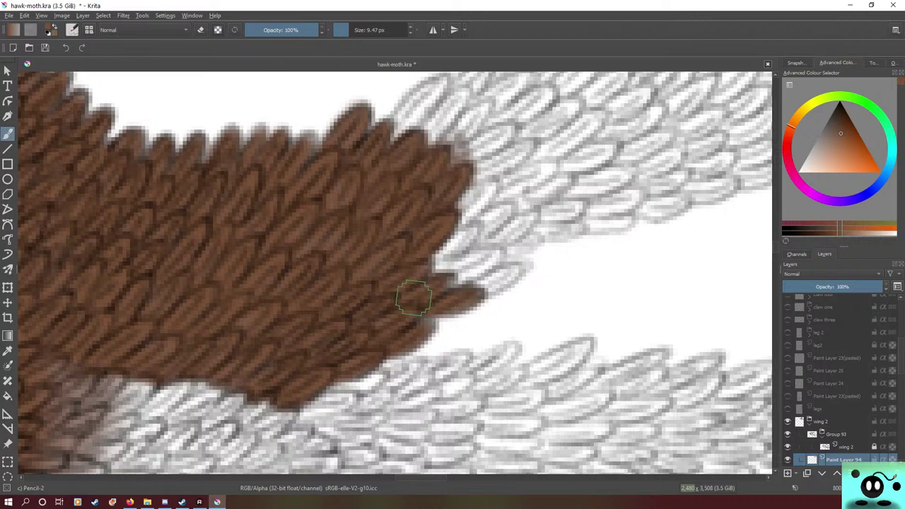
pyautogui.moveTo(504, 260)
pyautogui.mouseDown()
pyautogui.moveTo(496, 285)
pyautogui.moveTo(519, 269)
pyautogui.moveTo(504, 277)
pyautogui.moveTo(513, 279)
pyautogui.moveTo(475, 287)
pyautogui.moveTo(505, 265)
pyautogui.moveTo(482, 261)
pyautogui.moveTo(470, 276)
pyautogui.moveTo(494, 256)
pyautogui.moveTo(457, 285)
pyautogui.moveTo(503, 252)
pyautogui.moveTo(454, 284)
pyautogui.moveTo(459, 251)
pyautogui.moveTo(450, 265)
pyautogui.moveTo(463, 263)
pyautogui.moveTo(443, 260)
pyautogui.moveTo(473, 258)
pyautogui.moveTo(470, 264)
pyautogui.moveTo(475, 254)
pyautogui.moveTo(445, 256)
pyautogui.moveTo(455, 258)
pyautogui.moveTo(442, 244)
pyautogui.moveTo(431, 258)
pyautogui.moveTo(467, 231)
pyautogui.mouseUp()
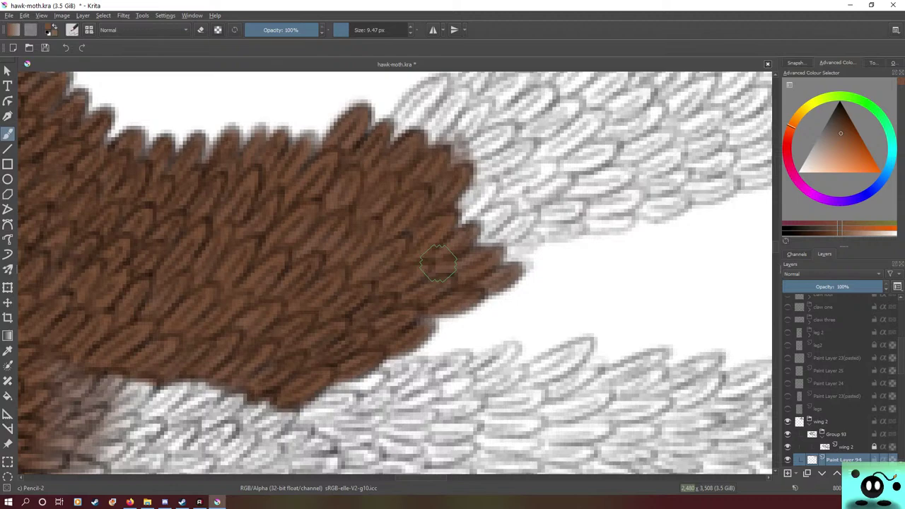
# - Colour the pale scales brown further along the upper vein, from its upper margin to its lower edge beyond the notch
pyautogui.moveTo(418, 478); pyautogui.dragTo(432, 478)
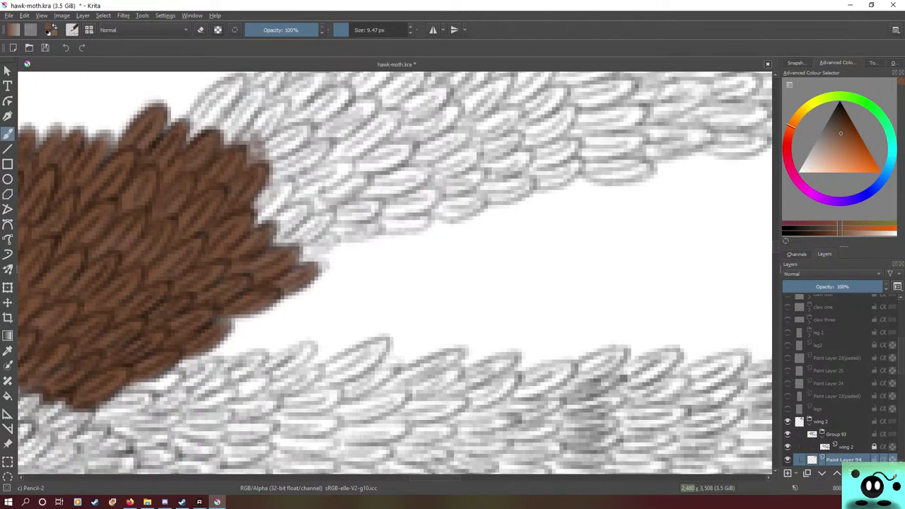
pyautogui.moveTo(776, 247); pyautogui.dragTo(776, 244)
pyautogui.moveTo(186, 252)
pyautogui.mouseDown()
pyautogui.moveTo(214, 208)
pyautogui.moveTo(241, 199)
pyautogui.moveTo(197, 257)
pyautogui.moveTo(223, 217)
pyautogui.moveTo(206, 251)
pyautogui.moveTo(230, 200)
pyautogui.moveTo(205, 242)
pyautogui.moveTo(212, 235)
pyautogui.moveTo(185, 254)
pyautogui.moveTo(206, 223)
pyautogui.moveTo(164, 288)
pyautogui.moveTo(168, 255)
pyautogui.moveTo(141, 282)
pyautogui.moveTo(203, 251)
pyautogui.moveTo(238, 215)
pyautogui.moveTo(234, 249)
pyautogui.moveTo(249, 235)
pyautogui.moveTo(211, 265)
pyautogui.moveTo(241, 220)
pyautogui.moveTo(213, 249)
pyautogui.moveTo(271, 232)
pyautogui.moveTo(260, 231)
pyautogui.moveTo(224, 275)
pyautogui.moveTo(240, 218)
pyautogui.moveTo(276, 227)
pyautogui.mouseUp()
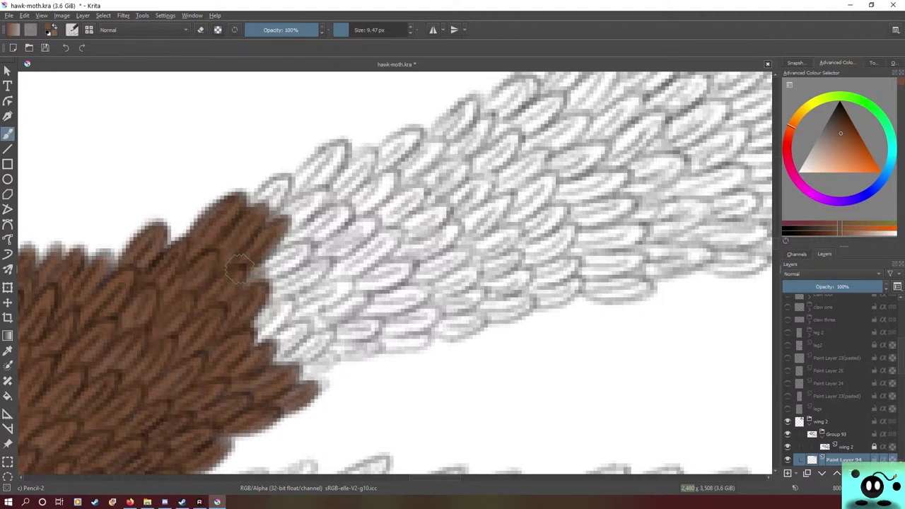
pyautogui.moveTo(239, 268)
pyautogui.mouseDown()
pyautogui.moveTo(304, 253)
pyautogui.moveTo(244, 283)
pyautogui.moveTo(278, 257)
pyautogui.mouseUp()
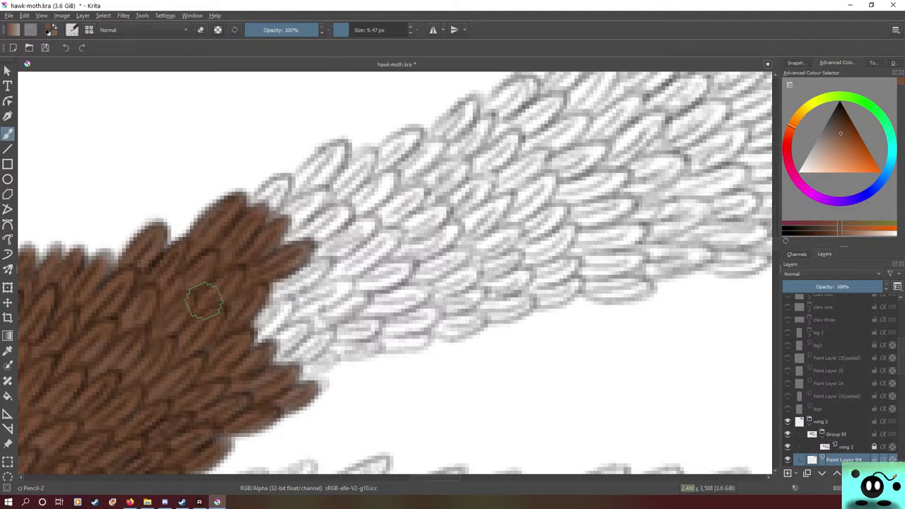
pyautogui.moveTo(204, 302)
pyautogui.mouseDown()
pyautogui.moveTo(277, 299)
pyautogui.moveTo(245, 330)
pyautogui.moveTo(287, 305)
pyautogui.moveTo(255, 341)
pyautogui.moveTo(243, 343)
pyautogui.moveTo(254, 321)
pyautogui.moveTo(289, 298)
pyautogui.moveTo(265, 331)
pyautogui.moveTo(241, 341)
pyautogui.moveTo(279, 301)
pyautogui.moveTo(245, 327)
pyautogui.moveTo(272, 345)
pyautogui.moveTo(304, 326)
pyautogui.moveTo(296, 343)
pyautogui.moveTo(256, 357)
pyautogui.moveTo(257, 343)
pyautogui.moveTo(302, 331)
pyautogui.moveTo(234, 363)
pyautogui.moveTo(324, 338)
pyautogui.moveTo(266, 368)
pyautogui.moveTo(328, 332)
pyautogui.moveTo(318, 354)
pyautogui.moveTo(335, 355)
pyautogui.moveTo(266, 368)
pyautogui.mouseUp()
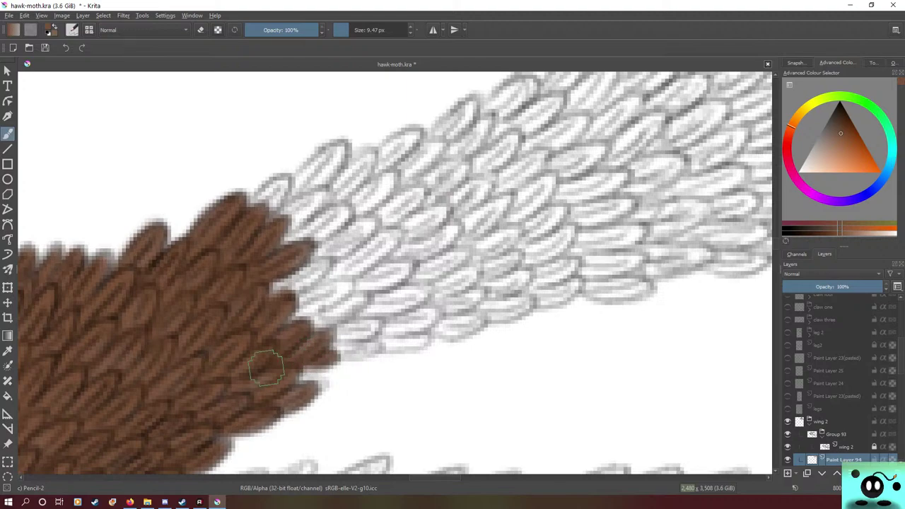
pyautogui.moveTo(354, 352)
pyautogui.mouseDown()
pyautogui.moveTo(308, 341)
pyautogui.moveTo(369, 332)
pyautogui.moveTo(365, 325)
pyautogui.moveTo(326, 336)
pyautogui.moveTo(312, 328)
pyautogui.moveTo(317, 299)
pyautogui.moveTo(336, 312)
pyautogui.moveTo(305, 330)
pyautogui.moveTo(368, 296)
pyautogui.moveTo(309, 316)
pyautogui.moveTo(285, 288)
pyautogui.moveTo(325, 296)
pyautogui.moveTo(312, 307)
pyautogui.moveTo(336, 278)
pyautogui.moveTo(285, 305)
pyautogui.moveTo(333, 277)
pyautogui.moveTo(320, 294)
pyautogui.moveTo(334, 292)
pyautogui.moveTo(277, 319)
pyautogui.moveTo(346, 278)
pyautogui.moveTo(286, 306)
pyautogui.mouseUp()
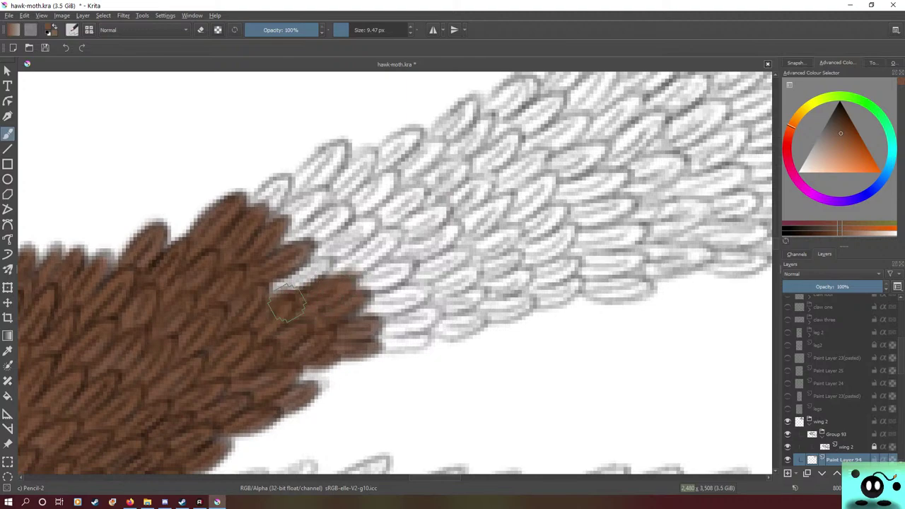
pyautogui.moveTo(286, 304)
pyautogui.mouseDown()
pyautogui.moveTo(313, 256)
pyautogui.moveTo(283, 290)
pyautogui.moveTo(306, 266)
pyautogui.moveTo(289, 271)
pyautogui.moveTo(313, 265)
pyautogui.moveTo(317, 273)
pyautogui.moveTo(265, 277)
pyautogui.mouseUp()
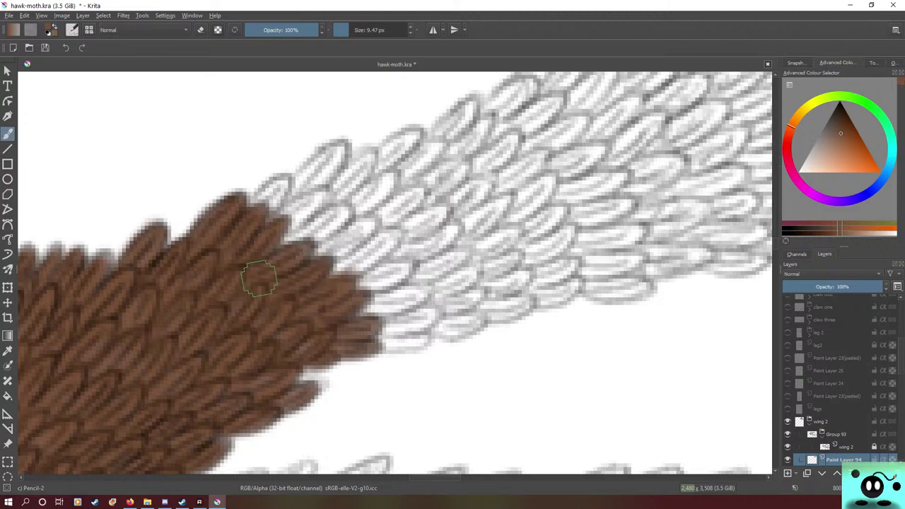
# - Paint the small pointed scale on the upper vein's margin and the pale scales just below it brown
pyautogui.moveTo(266, 201); pyautogui.dragTo(272, 185)
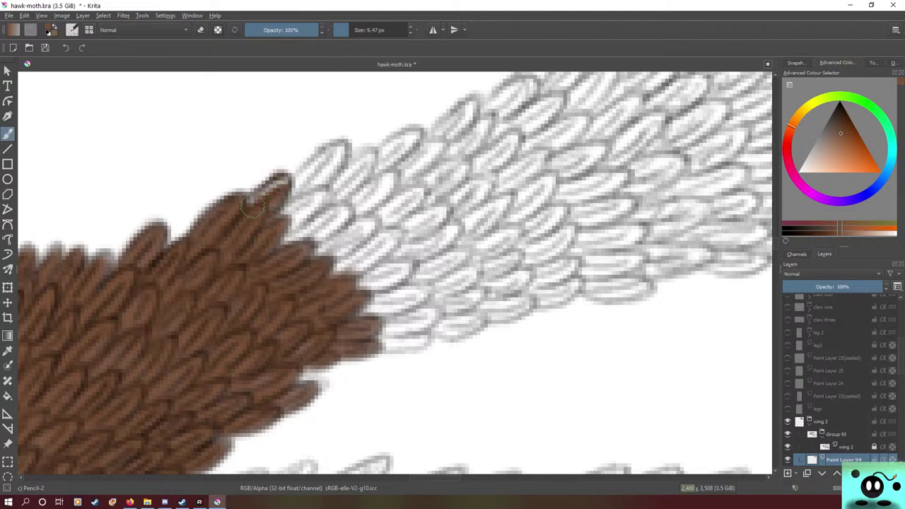
pyautogui.moveTo(271, 220)
pyautogui.mouseDown()
pyautogui.moveTo(324, 202)
pyautogui.moveTo(299, 215)
pyautogui.moveTo(268, 227)
pyautogui.moveTo(326, 188)
pyautogui.moveTo(286, 249)
pyautogui.moveTo(340, 208)
pyautogui.moveTo(307, 247)
pyautogui.moveTo(336, 214)
pyautogui.moveTo(262, 256)
pyautogui.moveTo(260, 197)
pyautogui.moveTo(269, 192)
pyautogui.moveTo(245, 208)
pyautogui.mouseUp()
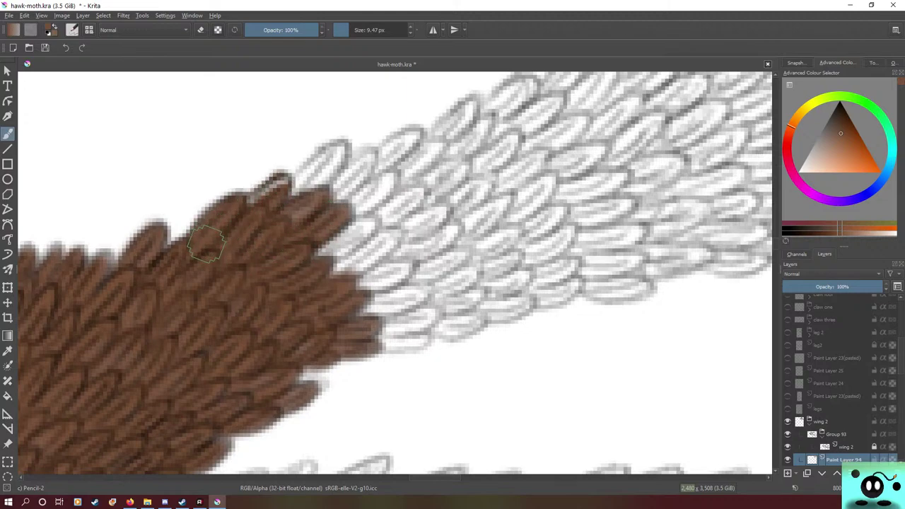
pyautogui.moveTo(205, 246); pyautogui.dragTo(271, 205)
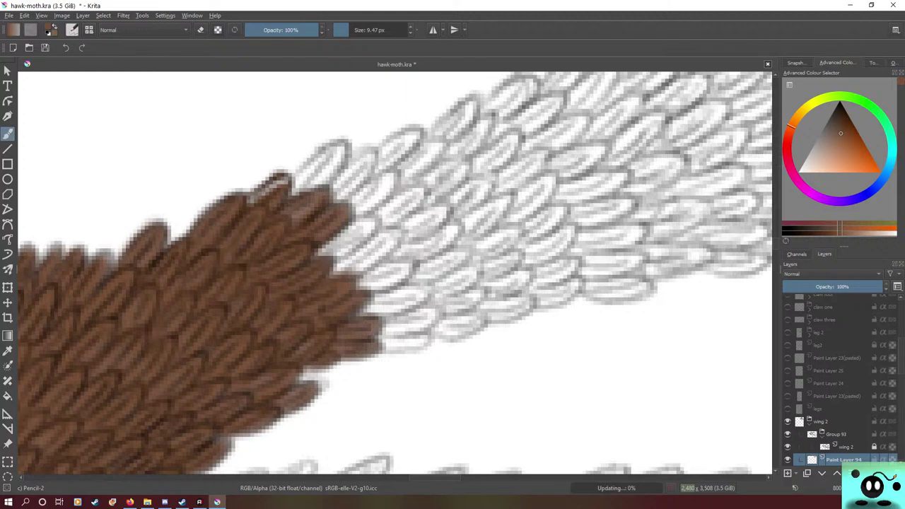
# - Erase the stray pale streak over the small pointed scale on the wing 2 layer, and return to the Pencil-2 brush on Paint Layer 94
pyautogui.click(788, 460)
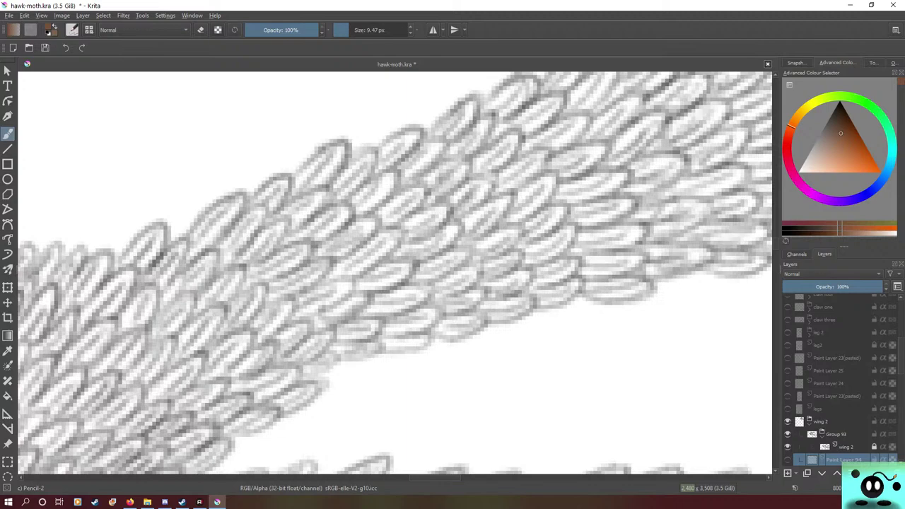
pyautogui.click(847, 447)
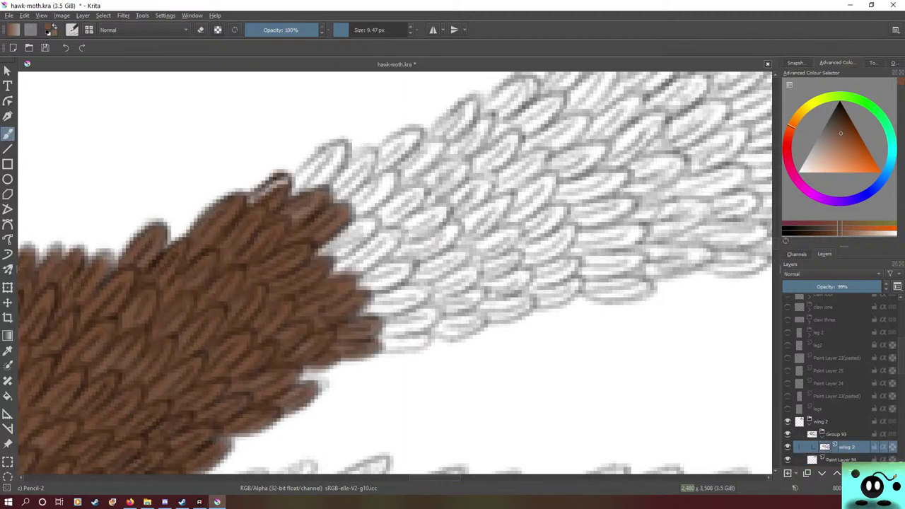
pyautogui.moveTo(835, 435)
pyautogui.press('e')
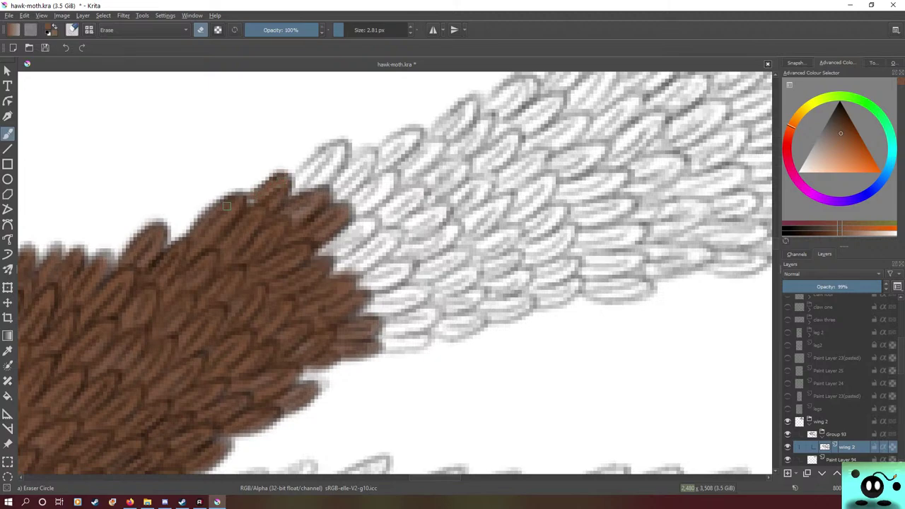
pyautogui.press('/')
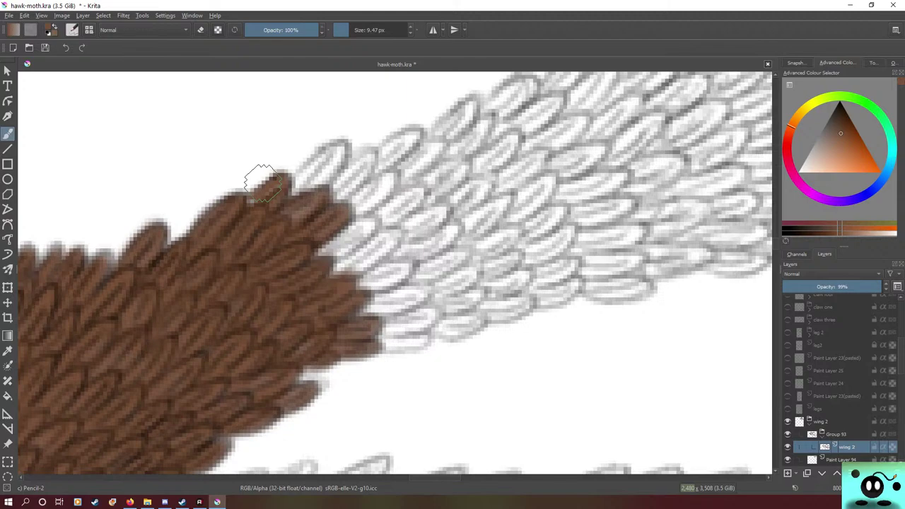
pyautogui.click(842, 460)
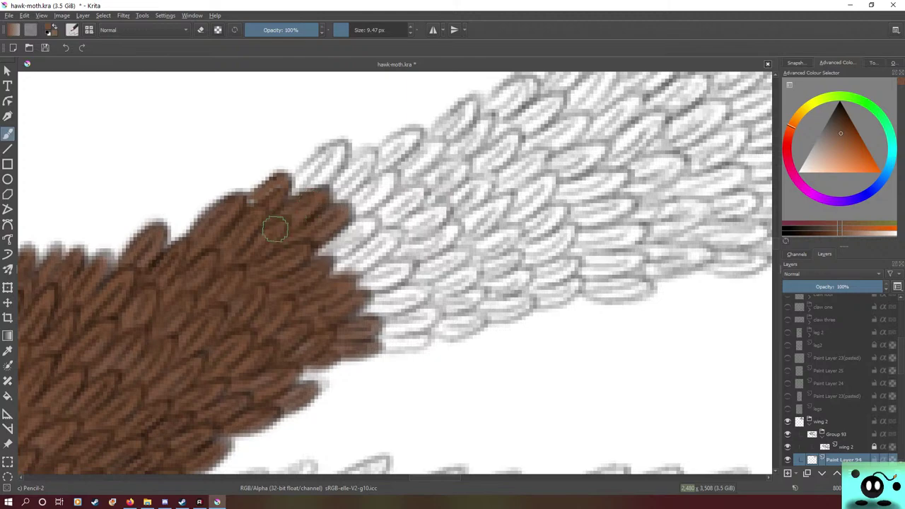
# - Paint the tall pale scale on the upper vein's upper margin, beyond the small pointed scale, brown
pyautogui.moveTo(300, 194)
pyautogui.mouseDown()
pyautogui.moveTo(312, 170)
pyautogui.moveTo(288, 195)
pyautogui.moveTo(322, 161)
pyautogui.moveTo(336, 180)
pyautogui.moveTo(343, 145)
pyautogui.moveTo(333, 148)
pyautogui.mouseUp()
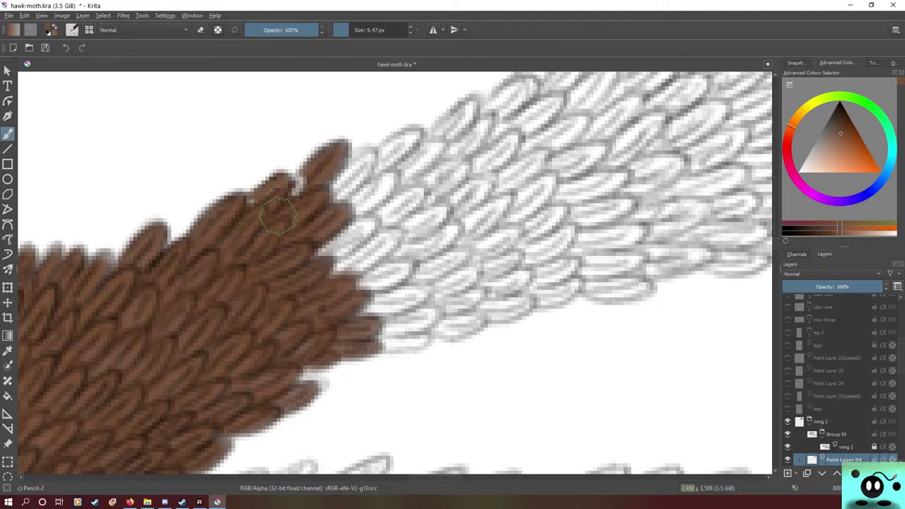
pyautogui.moveTo(406, 113)
pyautogui.mouseDown()
pyautogui.moveTo(414, 111)
pyautogui.moveTo(385, 167)
pyautogui.moveTo(409, 144)
pyautogui.moveTo(357, 185)
pyautogui.mouseUp()
pyautogui.press('e')
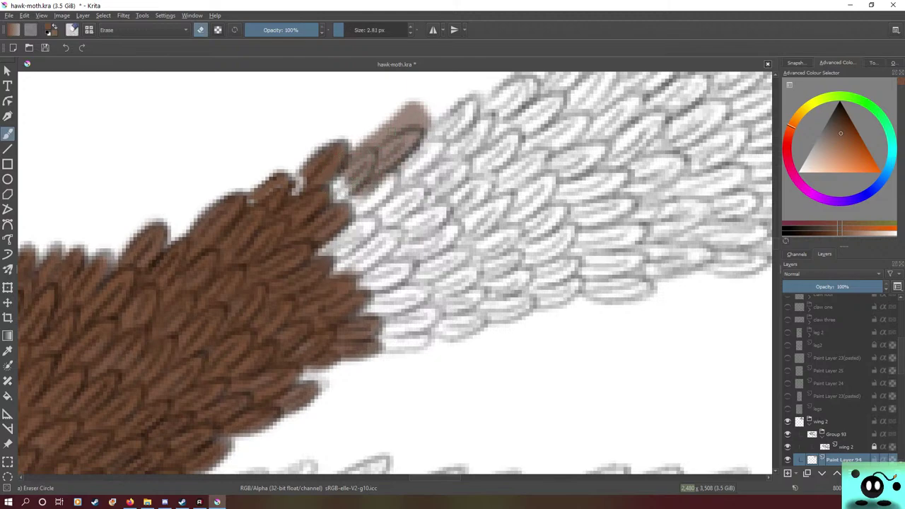
pyautogui.moveTo(358, 144)
pyautogui.mouseDown()
pyautogui.moveTo(351, 174)
pyautogui.moveTo(384, 126)
pyautogui.moveTo(353, 187)
pyautogui.moveTo(392, 105)
pyautogui.moveTo(391, 141)
pyautogui.moveTo(368, 175)
pyautogui.moveTo(428, 94)
pyautogui.moveTo(396, 178)
pyautogui.mouseUp()
pyautogui.moveTo(439, 117)
pyautogui.mouseDown()
pyautogui.moveTo(361, 196)
pyautogui.moveTo(366, 167)
pyautogui.mouseUp()
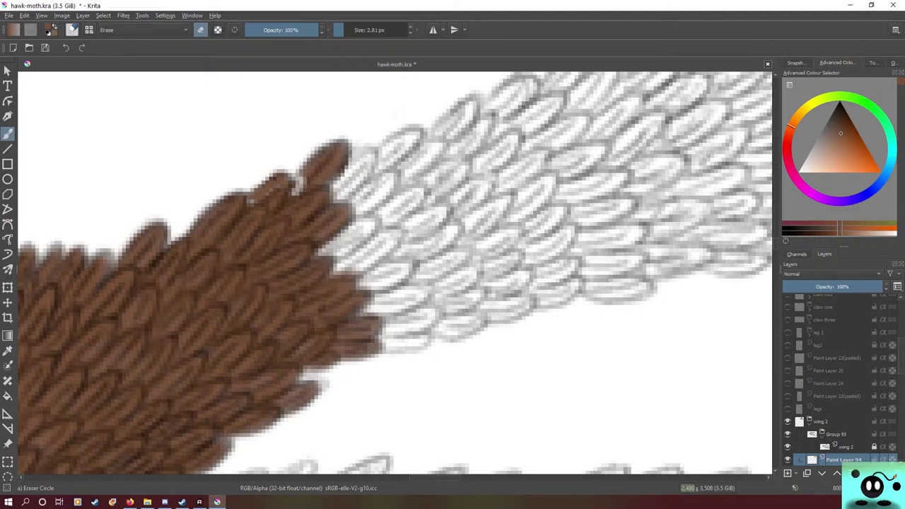
# - On the wing 2 layer, darken the outline of the tall margin scale with Pencil-2 in black at 5.19 px
pyautogui.click(847, 447)
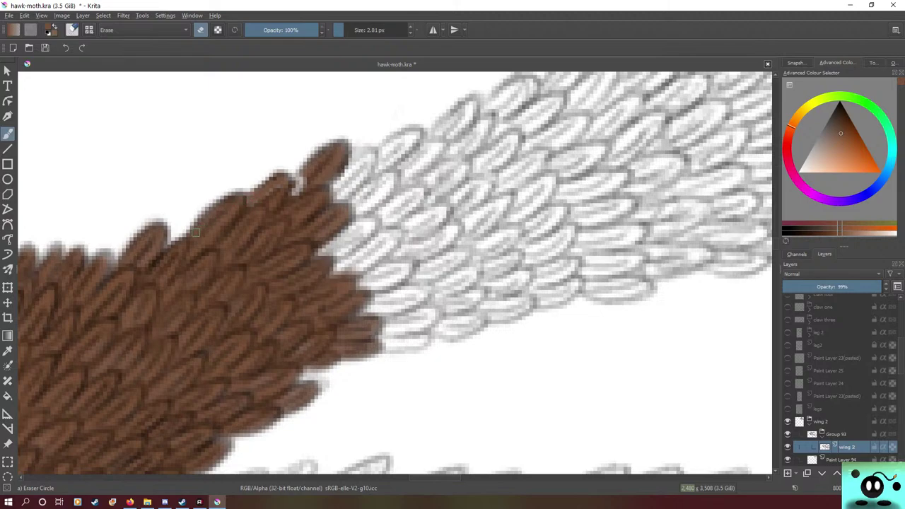
pyautogui.press('/')
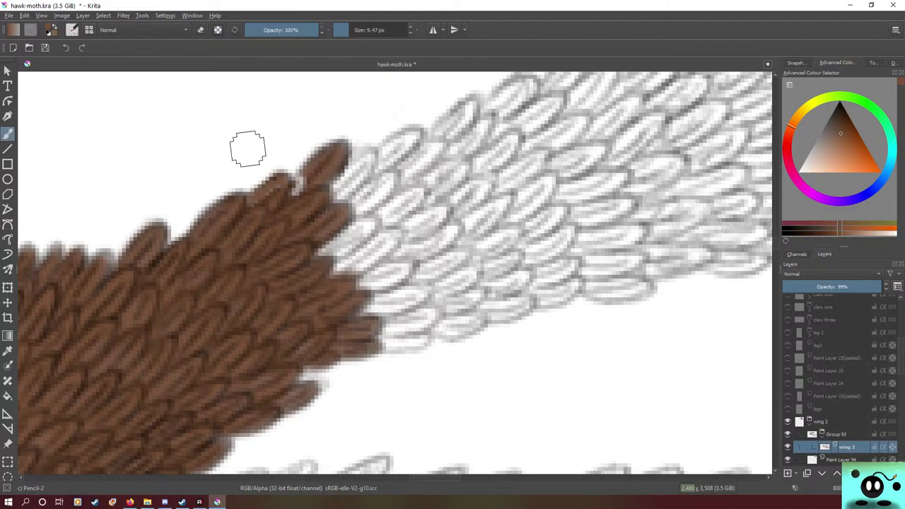
pyautogui.rightClick(248, 146)
pyautogui.click(250, 192)
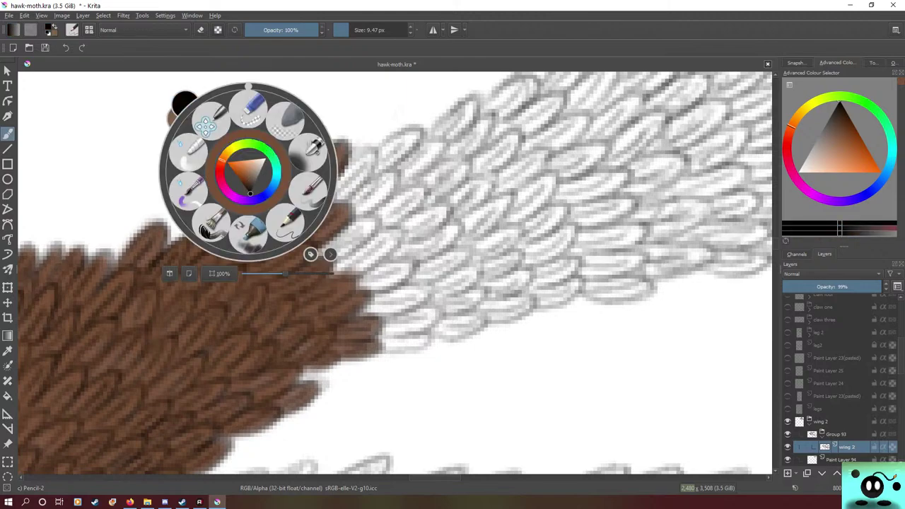
pyautogui.click(160, 82)
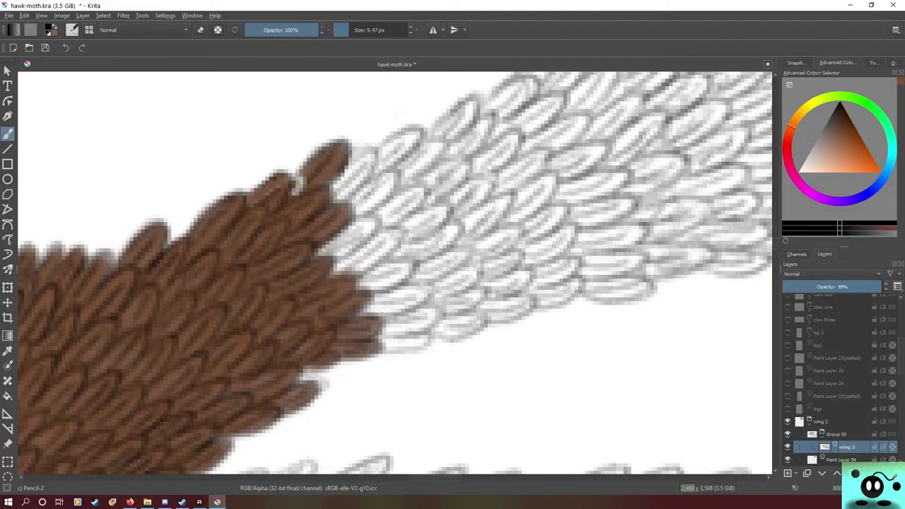
pyautogui.press('[')
pyautogui.press('[')
pyautogui.moveTo(292, 184)
pyautogui.mouseDown()
pyautogui.moveTo(309, 156)
pyautogui.moveTo(343, 139)
pyautogui.mouseUp()
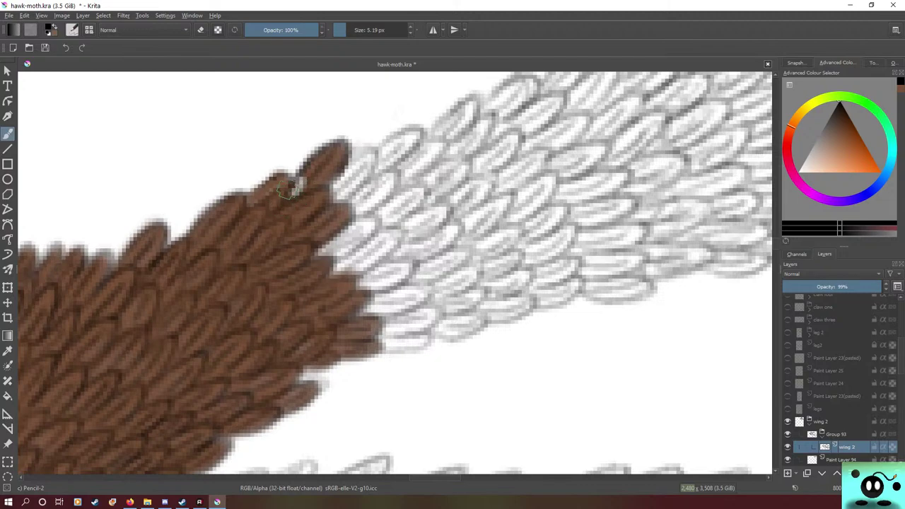
# - Strengthen the black outlines along the tall scale's inner edge and around the small pointed scale beside it
pyautogui.press('e')
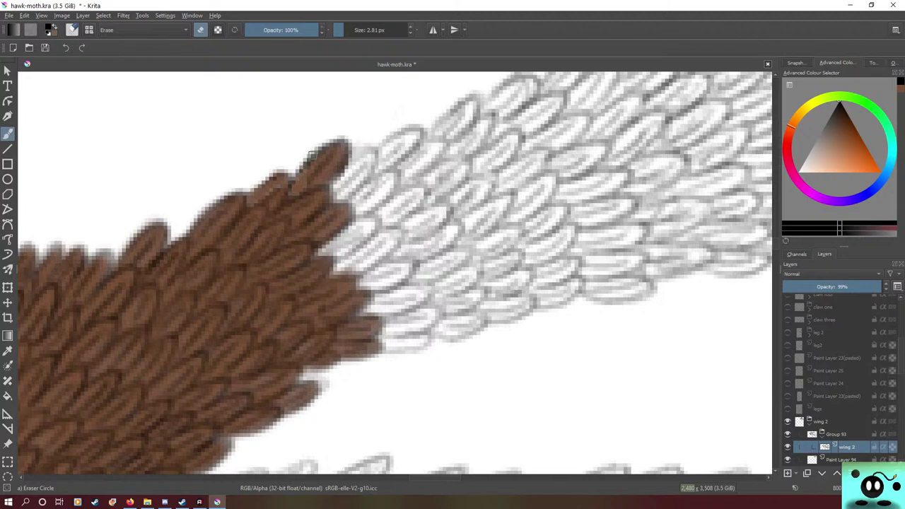
pyautogui.press('e')
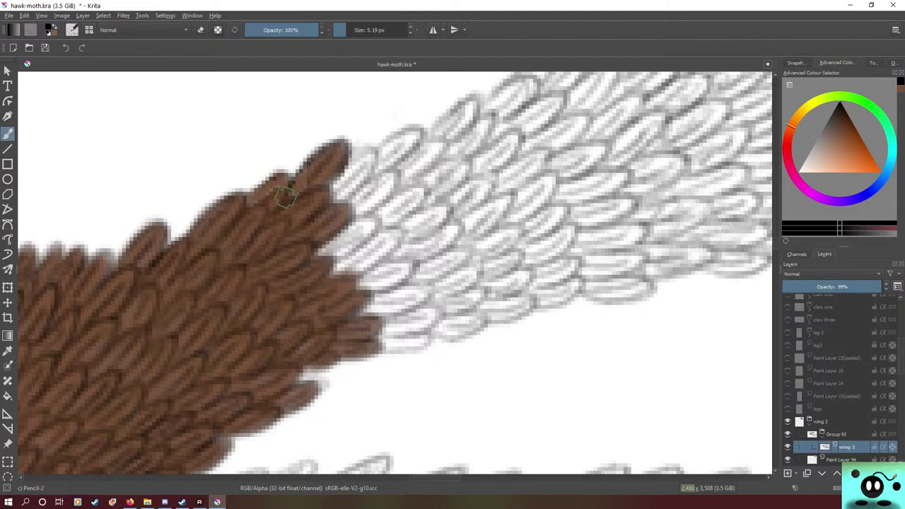
pyautogui.moveTo(285, 198); pyautogui.dragTo(331, 161)
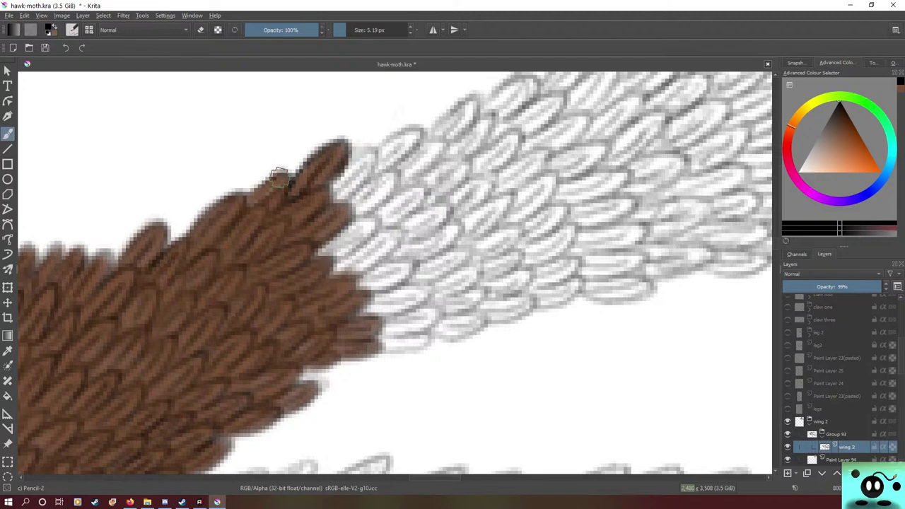
pyautogui.moveTo(280, 177)
pyautogui.mouseDown()
pyautogui.moveTo(234, 221)
pyautogui.moveTo(256, 207)
pyautogui.moveTo(248, 234)
pyautogui.moveTo(273, 243)
pyautogui.mouseUp()
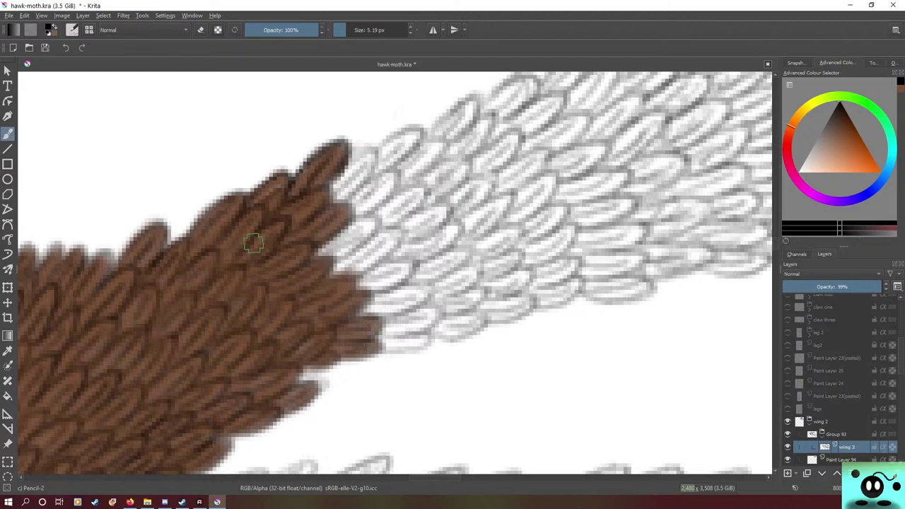
# - Hide Paint Layer 94 and switch to the Eraser Soft brush at 12.29 px
pyautogui.click(788, 460)
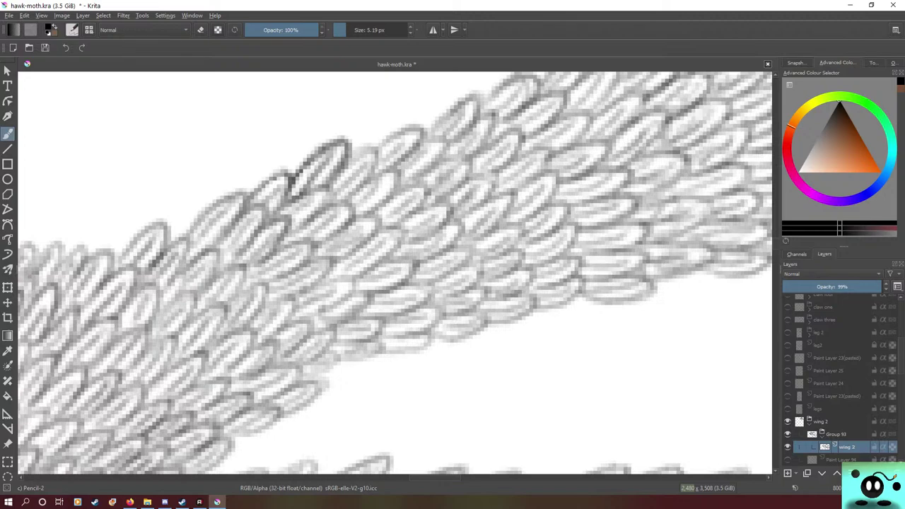
pyautogui.press('/')
pyautogui.press('F5')
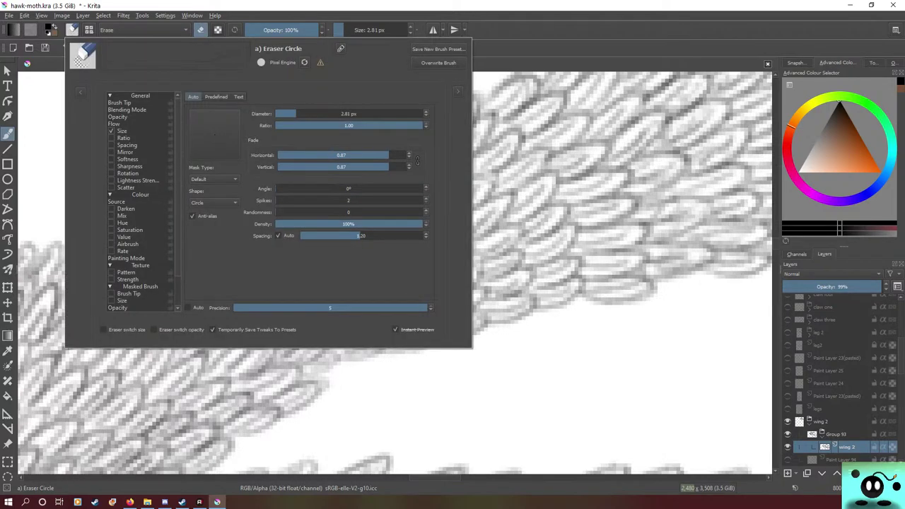
pyautogui.click(80, 92)
pyautogui.click(116, 132)
pyautogui.click(29, 74)
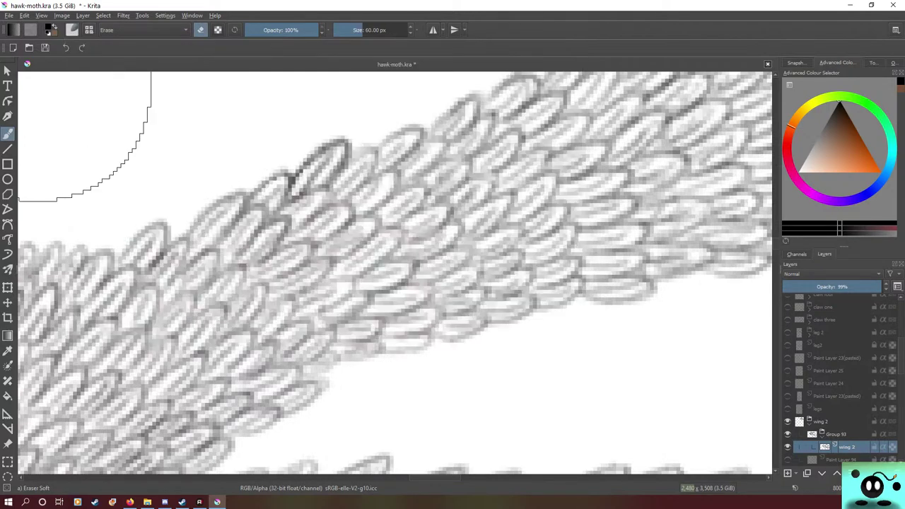
pyautogui.click(352, 29)
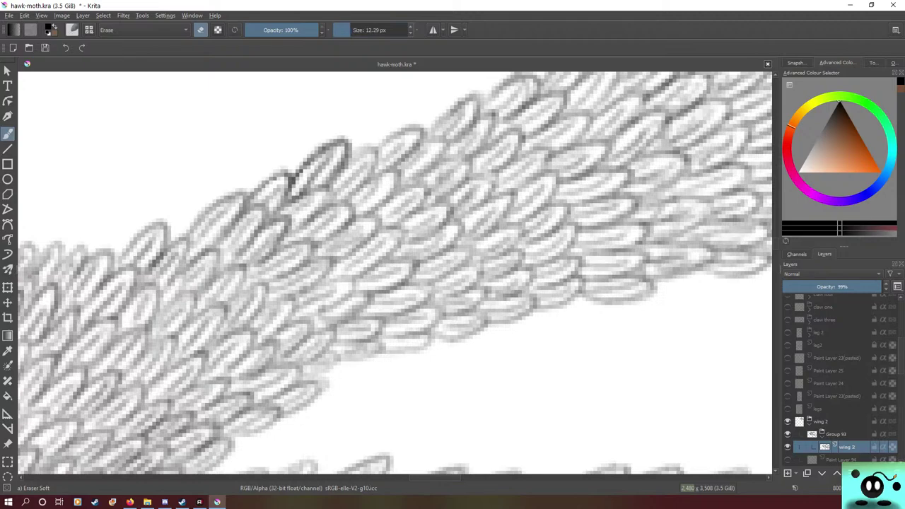
# - Soften the overly dark outlines between the small pointed scale and the tall margin scale on the wing 2 layer
pyautogui.scroll(3, 757, 237)
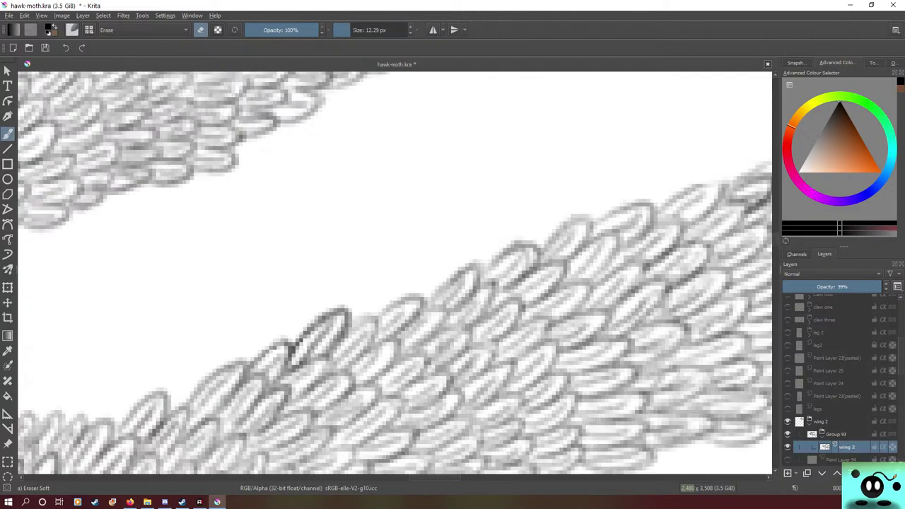
pyautogui.scroll(-3, 395, 273)
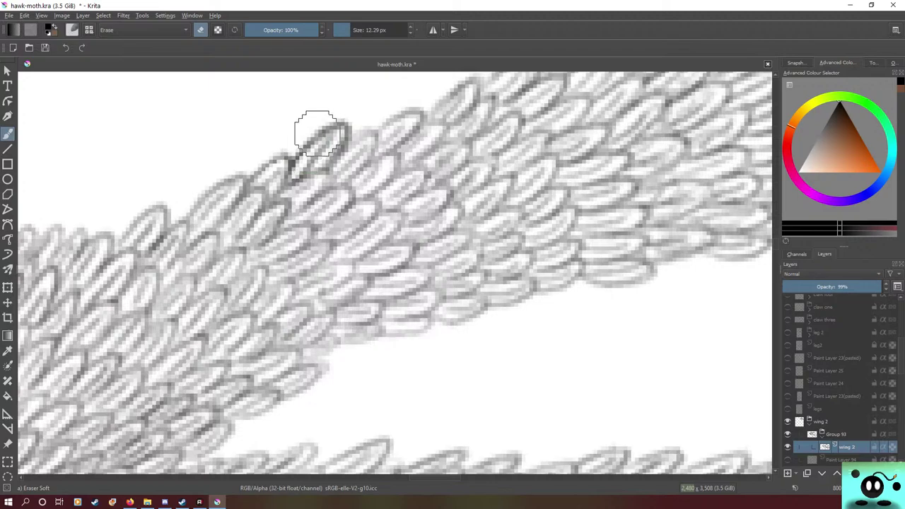
pyautogui.moveTo(291, 164)
pyautogui.mouseDown()
pyautogui.moveTo(308, 148)
pyautogui.moveTo(287, 188)
pyautogui.mouseUp()
pyautogui.moveTo(311, 144); pyautogui.dragTo(298, 186)
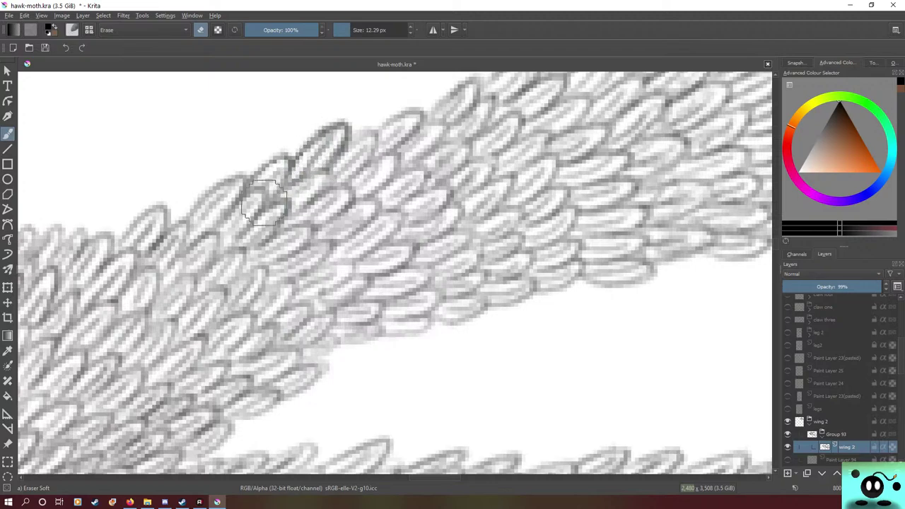
pyautogui.moveTo(323, 129); pyautogui.dragTo(309, 140)
# - Show Paint Layer 94 again and paint the pointed scale beside the tall one brown on it with Pencil-2
pyautogui.click(788, 460)
pyautogui.click(843, 460)
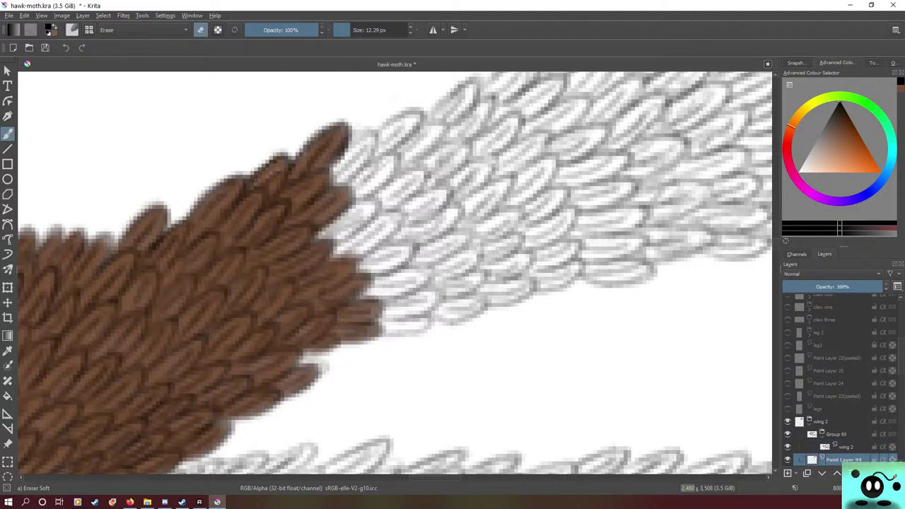
pyautogui.press('/')
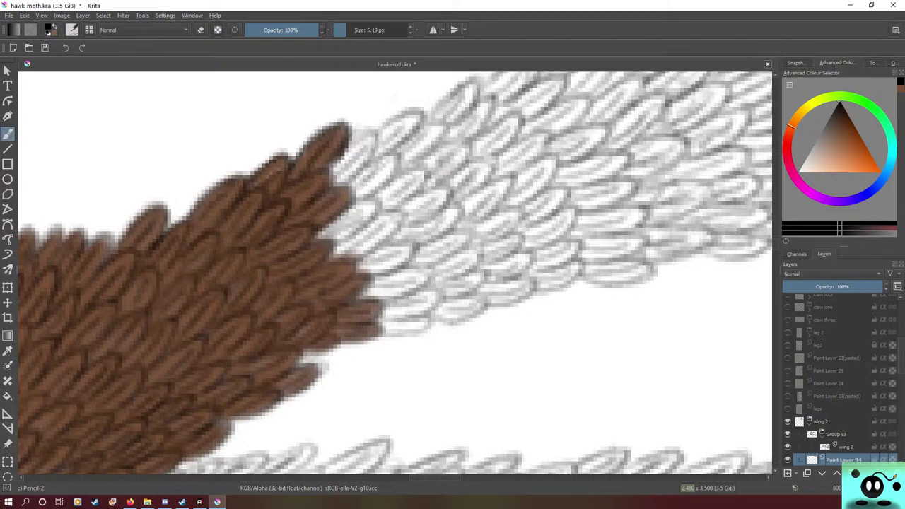
pyautogui.press('p')
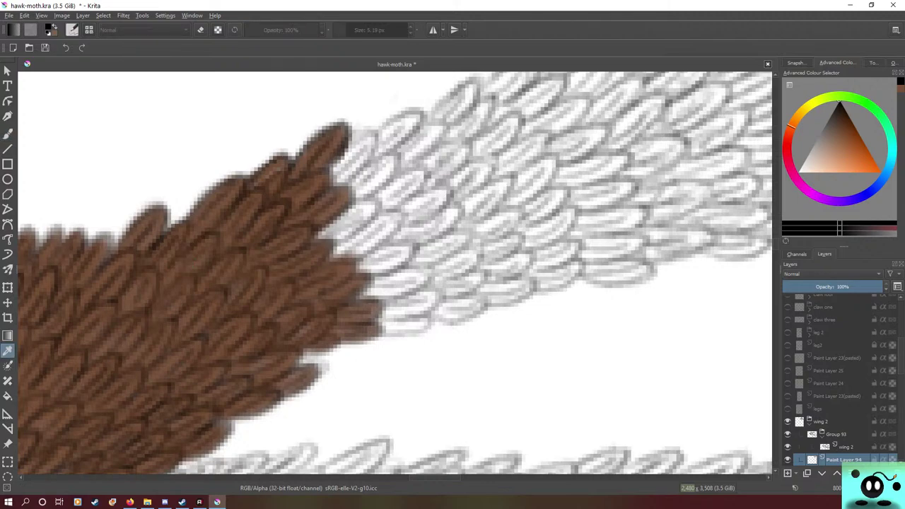
pyautogui.press('x')
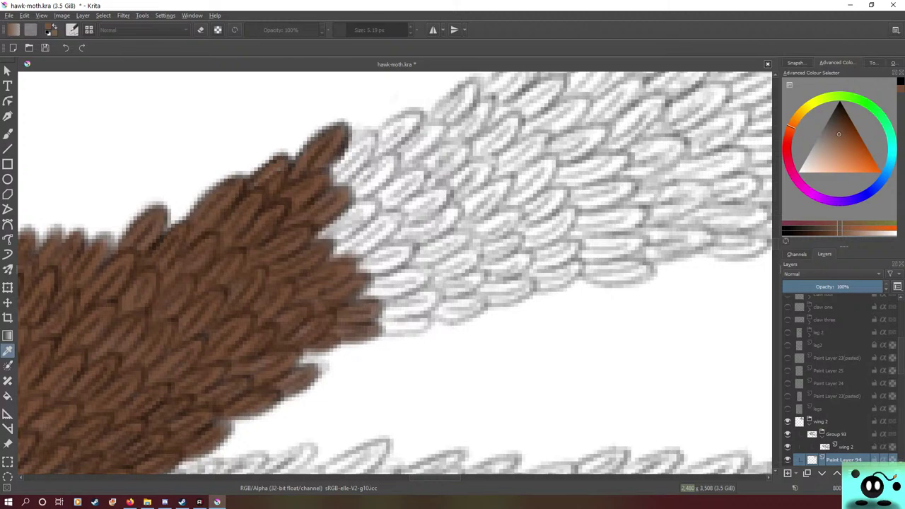
pyautogui.press('b')
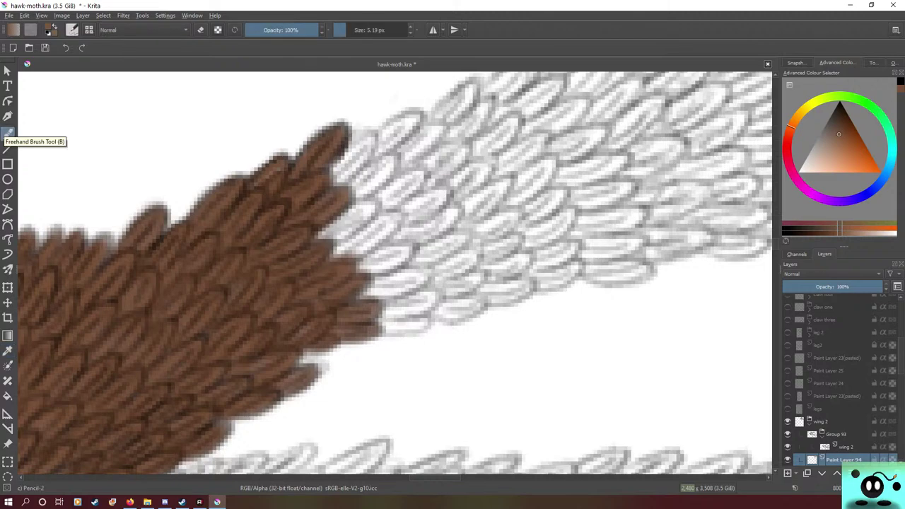
pyautogui.moveTo(325, 175)
pyautogui.mouseDown()
pyautogui.moveTo(375, 135)
pyautogui.moveTo(370, 156)
pyautogui.moveTo(371, 145)
pyautogui.moveTo(332, 186)
pyautogui.moveTo(368, 145)
pyautogui.moveTo(337, 172)
pyautogui.moveTo(364, 137)
pyautogui.moveTo(365, 149)
pyautogui.moveTo(336, 184)
pyautogui.moveTo(361, 154)
pyautogui.moveTo(295, 184)
pyautogui.moveTo(315, 160)
pyautogui.moveTo(281, 184)
pyautogui.moveTo(280, 170)
pyautogui.moveTo(251, 197)
pyautogui.mouseUp()
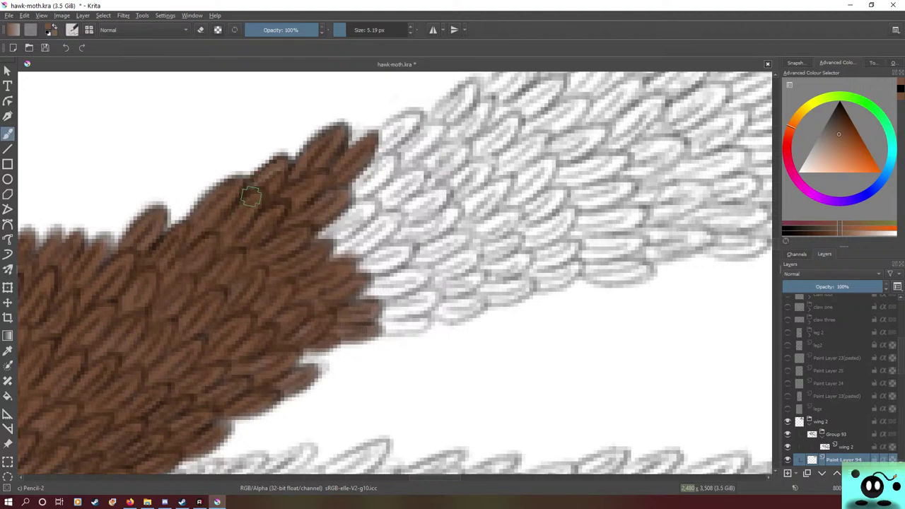
# - Lock the wing 2 layer and check its outlines with Paint Layer 94 briefly hidden
pyautogui.click(847, 447)
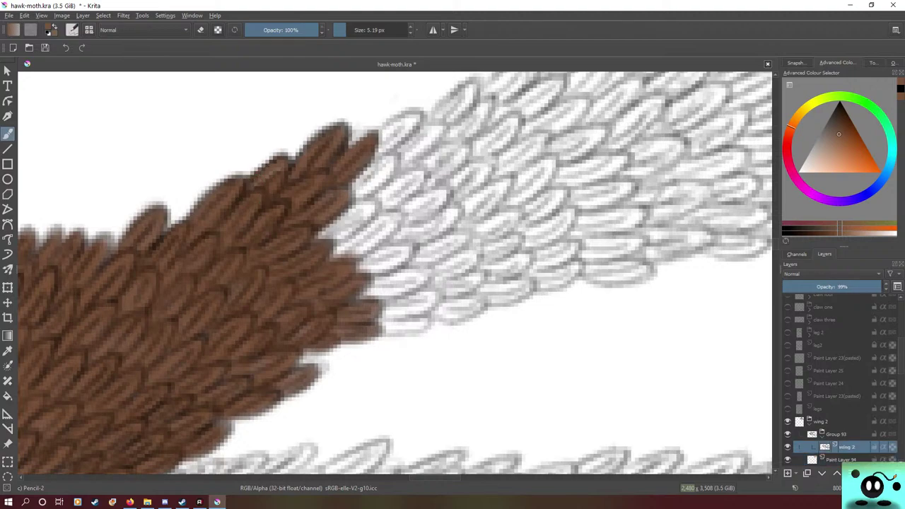
pyautogui.press('e')
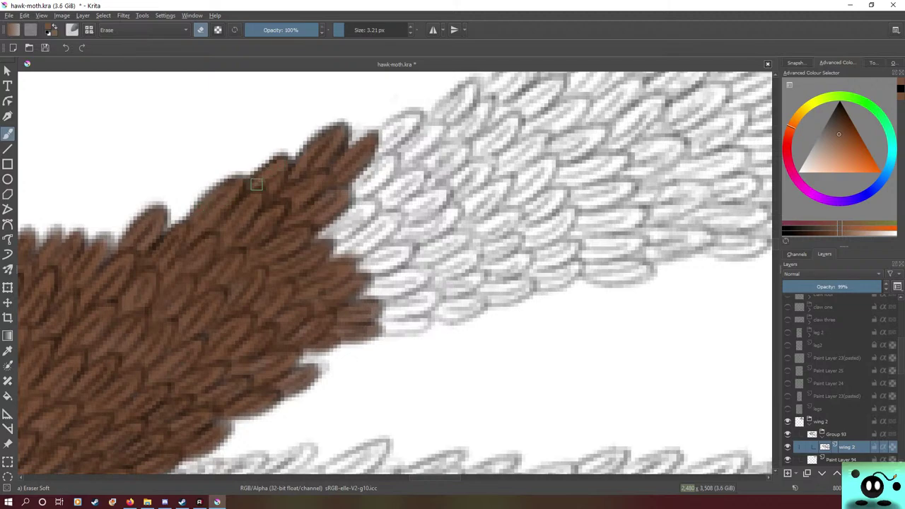
pyautogui.press('/')
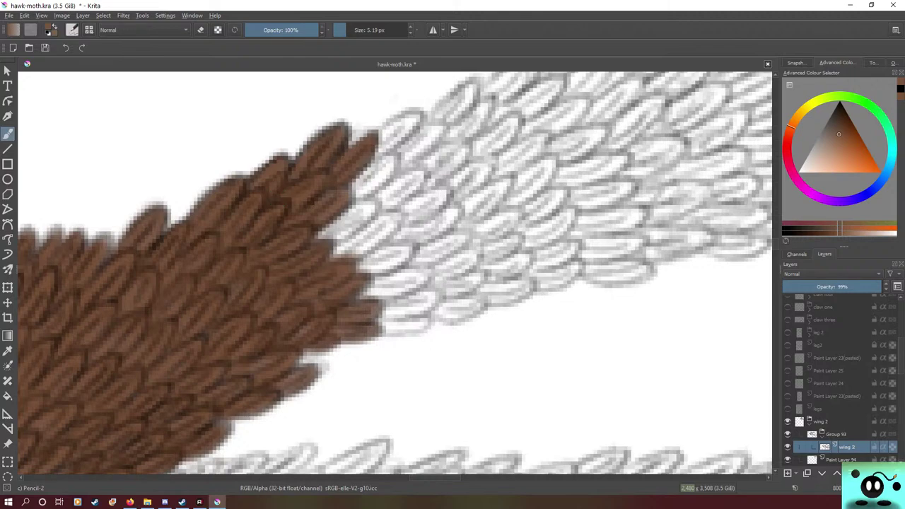
pyautogui.click(844, 460)
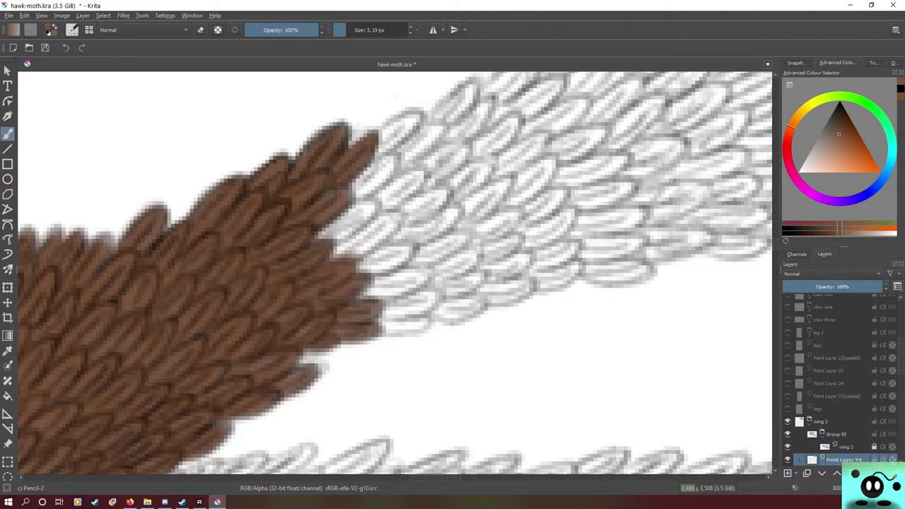
pyautogui.click(788, 460)
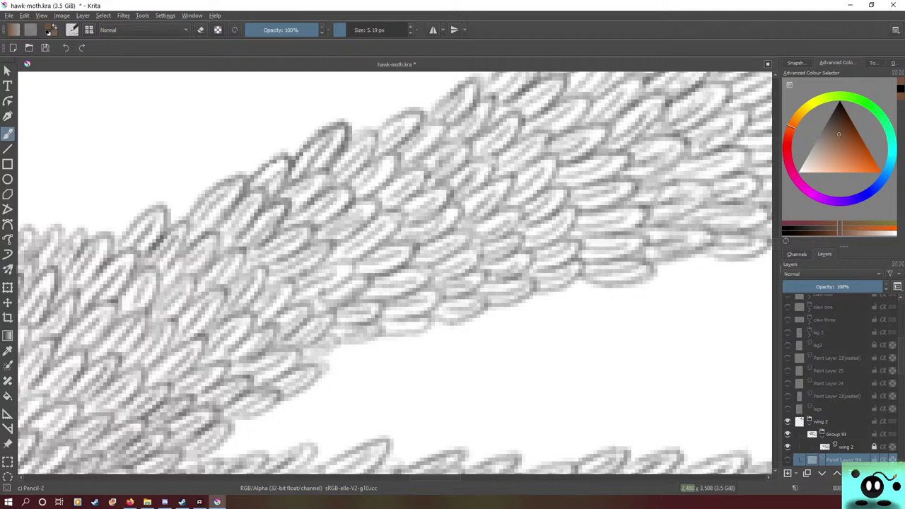
pyautogui.click(788, 459)
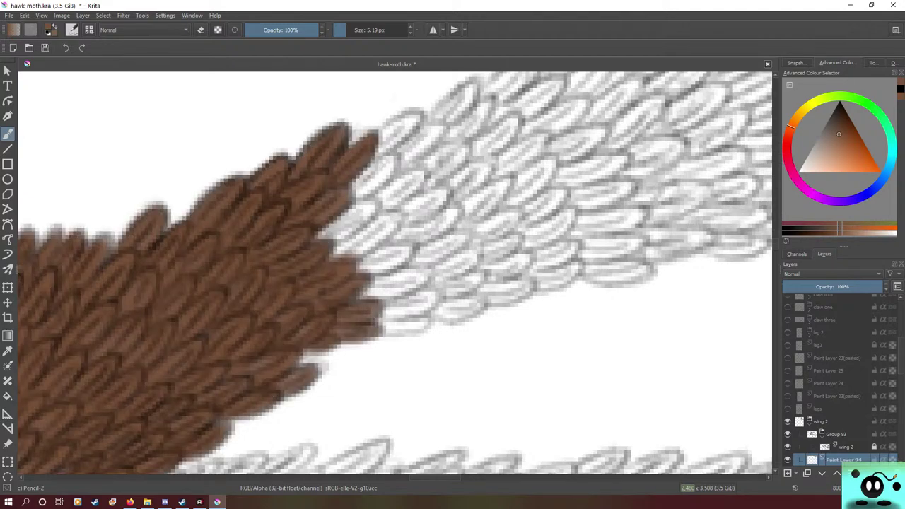
# - Enlarge Pencil-2 to 9.47 px and colour the next band of pale scales brown down to the vein's lower edge
pyautogui.click(349, 29)
pyautogui.press('[')
pyautogui.moveTo(320, 231)
pyautogui.mouseDown()
pyautogui.moveTo(363, 205)
pyautogui.moveTo(300, 243)
pyautogui.moveTo(375, 209)
pyautogui.moveTo(329, 235)
pyautogui.mouseUp()
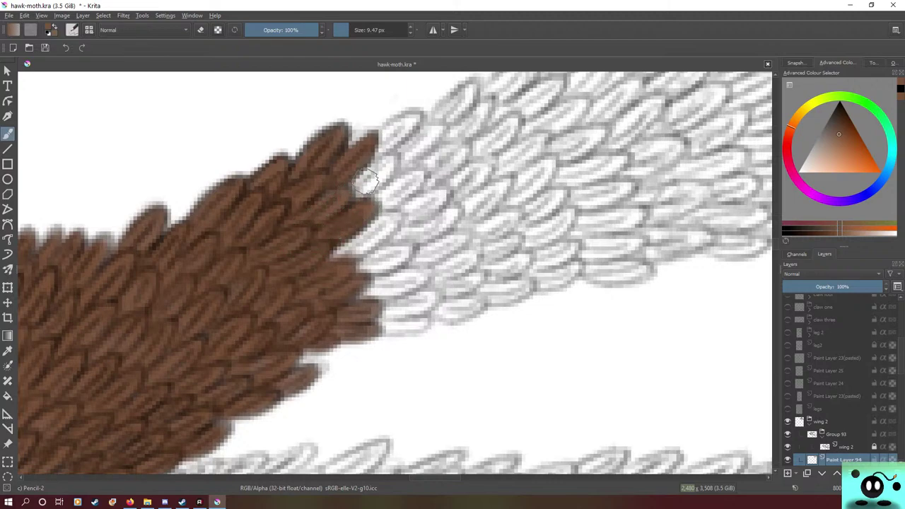
pyautogui.moveTo(364, 177)
pyautogui.mouseDown()
pyautogui.moveTo(391, 156)
pyautogui.moveTo(353, 199)
pyautogui.moveTo(394, 159)
pyautogui.moveTo(339, 195)
pyautogui.moveTo(383, 163)
pyautogui.moveTo(394, 164)
pyautogui.moveTo(379, 180)
pyautogui.moveTo(418, 171)
pyautogui.moveTo(411, 185)
pyautogui.moveTo(368, 205)
pyautogui.moveTo(409, 180)
pyautogui.moveTo(411, 191)
pyautogui.moveTo(333, 226)
pyautogui.moveTo(368, 230)
pyautogui.moveTo(341, 261)
pyautogui.moveTo(349, 245)
pyautogui.moveTo(390, 225)
pyautogui.moveTo(385, 237)
pyautogui.moveTo(381, 230)
pyautogui.moveTo(332, 253)
pyautogui.moveTo(390, 216)
pyautogui.moveTo(363, 227)
pyautogui.moveTo(370, 262)
pyautogui.moveTo(409, 247)
pyautogui.moveTo(357, 262)
pyautogui.moveTo(345, 278)
pyautogui.moveTo(358, 271)
pyautogui.moveTo(404, 288)
pyautogui.moveTo(351, 282)
pyautogui.moveTo(398, 265)
pyautogui.moveTo(337, 288)
pyautogui.moveTo(429, 267)
pyautogui.moveTo(326, 297)
pyautogui.moveTo(347, 304)
pyautogui.moveTo(252, 366)
pyautogui.moveTo(267, 373)
pyautogui.moveTo(262, 385)
pyautogui.moveTo(295, 365)
pyautogui.mouseUp()
pyautogui.moveTo(404, 319)
pyautogui.mouseDown()
pyautogui.moveTo(382, 325)
pyautogui.moveTo(412, 327)
pyautogui.moveTo(427, 302)
pyautogui.moveTo(378, 312)
pyautogui.moveTo(369, 305)
pyautogui.moveTo(434, 290)
pyautogui.moveTo(356, 304)
pyautogui.mouseUp()
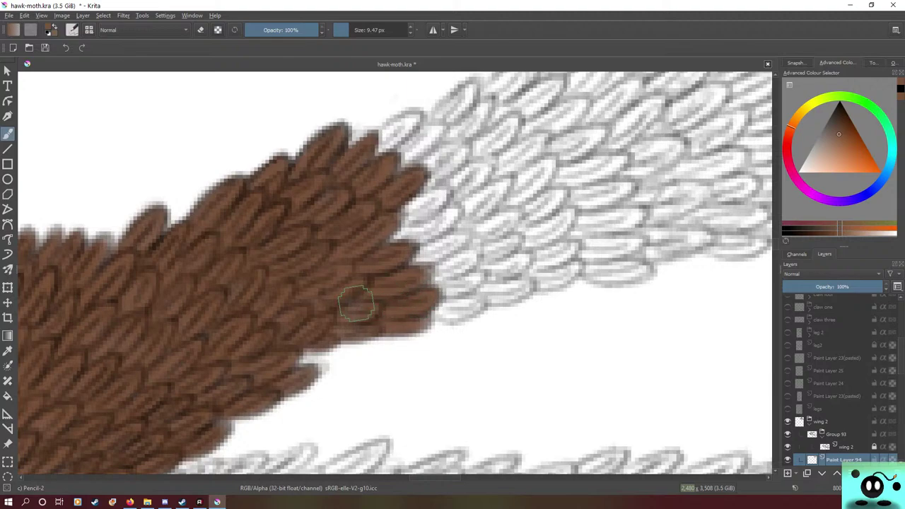
# - Colour the next pale scales at the vein's upper margin and the pointed scale just beneath them brown
pyautogui.moveTo(375, 156)
pyautogui.mouseDown()
pyautogui.moveTo(410, 126)
pyautogui.moveTo(384, 126)
pyautogui.mouseUp()
pyautogui.moveTo(363, 162); pyautogui.dragTo(409, 119)
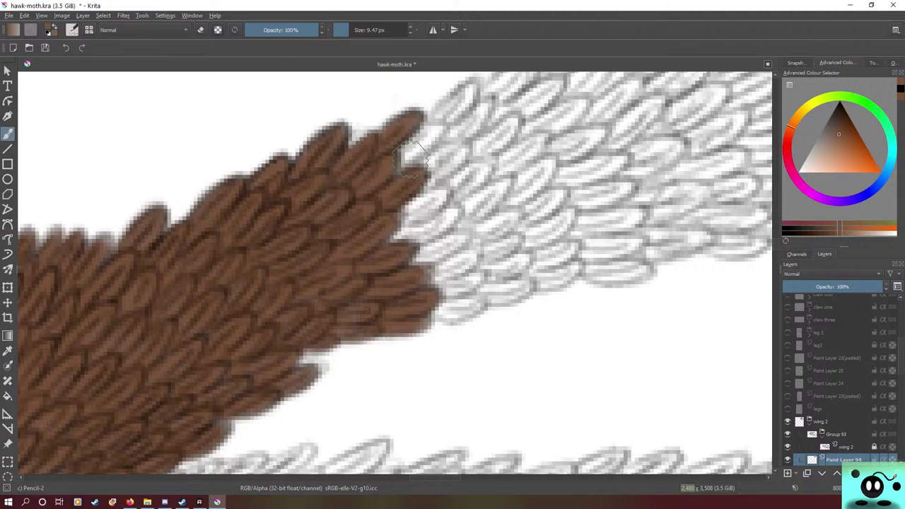
pyautogui.moveTo(412, 159)
pyautogui.mouseDown()
pyautogui.moveTo(435, 142)
pyautogui.moveTo(386, 173)
pyautogui.moveTo(425, 135)
pyautogui.mouseUp()
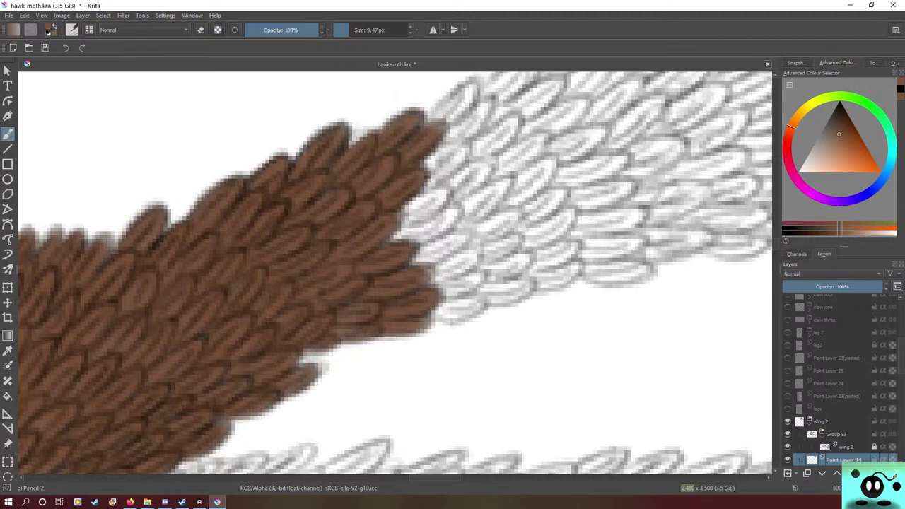
# - Colour the next bands of pale scales beyond the brown edge brown, from the vein's lower edge up to its middle
pyautogui.moveTo(444, 478); pyautogui.dragTo(464, 478)
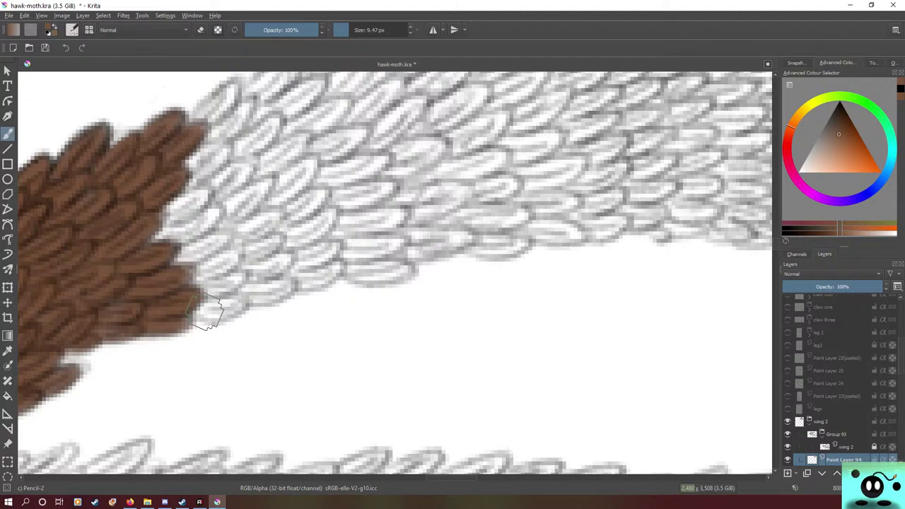
pyautogui.moveTo(207, 311)
pyautogui.mouseDown()
pyautogui.moveTo(238, 305)
pyautogui.moveTo(190, 308)
pyautogui.moveTo(227, 304)
pyautogui.moveTo(194, 301)
pyautogui.moveTo(233, 275)
pyautogui.moveTo(203, 276)
pyautogui.moveTo(228, 256)
pyautogui.moveTo(187, 276)
pyautogui.moveTo(213, 265)
pyautogui.moveTo(194, 283)
pyautogui.moveTo(238, 250)
pyautogui.moveTo(195, 241)
pyautogui.moveTo(231, 242)
pyautogui.moveTo(197, 266)
pyautogui.moveTo(169, 269)
pyautogui.moveTo(200, 233)
pyautogui.moveTo(203, 249)
pyautogui.moveTo(175, 265)
pyautogui.moveTo(197, 229)
pyautogui.moveTo(168, 257)
pyautogui.moveTo(211, 203)
pyautogui.moveTo(139, 237)
pyautogui.moveTo(206, 212)
pyautogui.moveTo(174, 251)
pyautogui.moveTo(215, 212)
pyautogui.moveTo(186, 246)
pyautogui.moveTo(193, 227)
pyautogui.moveTo(150, 232)
pyautogui.moveTo(210, 184)
pyautogui.moveTo(180, 221)
pyautogui.moveTo(198, 192)
pyautogui.moveTo(155, 212)
pyautogui.moveTo(204, 192)
pyautogui.moveTo(161, 228)
pyautogui.mouseUp()
pyautogui.moveTo(208, 164)
pyautogui.mouseDown()
pyautogui.moveTo(191, 184)
pyautogui.moveTo(216, 149)
pyautogui.moveTo(171, 170)
pyautogui.moveTo(187, 159)
pyautogui.moveTo(169, 177)
pyautogui.moveTo(212, 161)
pyautogui.moveTo(197, 186)
pyautogui.moveTo(159, 205)
pyautogui.mouseUp()
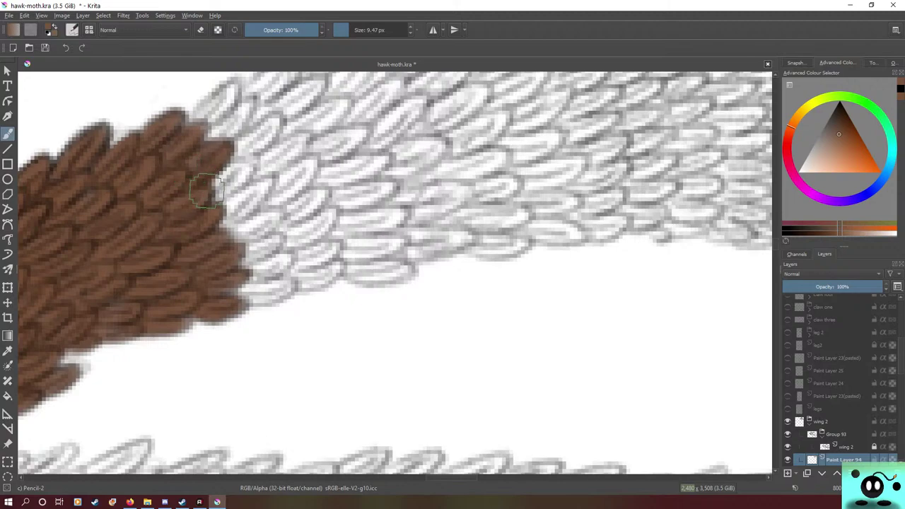
pyautogui.moveTo(207, 191)
pyautogui.mouseDown()
pyautogui.moveTo(242, 163)
pyautogui.moveTo(205, 210)
pyautogui.moveTo(221, 179)
pyautogui.mouseUp()
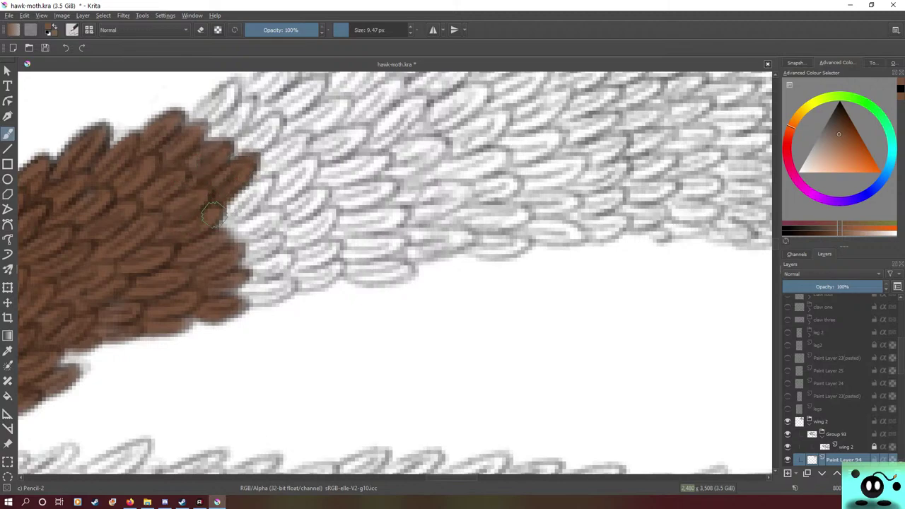
pyautogui.moveTo(212, 214)
pyautogui.mouseDown()
pyautogui.moveTo(250, 203)
pyautogui.moveTo(243, 225)
pyautogui.moveTo(203, 229)
pyautogui.moveTo(250, 188)
pyautogui.moveTo(193, 230)
pyautogui.moveTo(270, 174)
pyautogui.moveTo(223, 231)
pyautogui.moveTo(270, 216)
pyautogui.moveTo(254, 239)
pyautogui.moveTo(225, 242)
pyautogui.moveTo(258, 219)
pyautogui.moveTo(246, 237)
pyautogui.moveTo(261, 225)
pyautogui.moveTo(236, 234)
pyautogui.moveTo(258, 263)
pyautogui.moveTo(278, 242)
pyautogui.moveTo(226, 263)
pyautogui.moveTo(281, 232)
pyautogui.moveTo(254, 246)
pyautogui.moveTo(241, 271)
pyautogui.moveTo(290, 263)
pyautogui.moveTo(285, 269)
pyautogui.moveTo(243, 276)
pyautogui.moveTo(264, 258)
pyautogui.moveTo(281, 256)
pyautogui.moveTo(234, 279)
pyautogui.moveTo(297, 279)
pyautogui.moveTo(244, 292)
pyautogui.mouseUp()
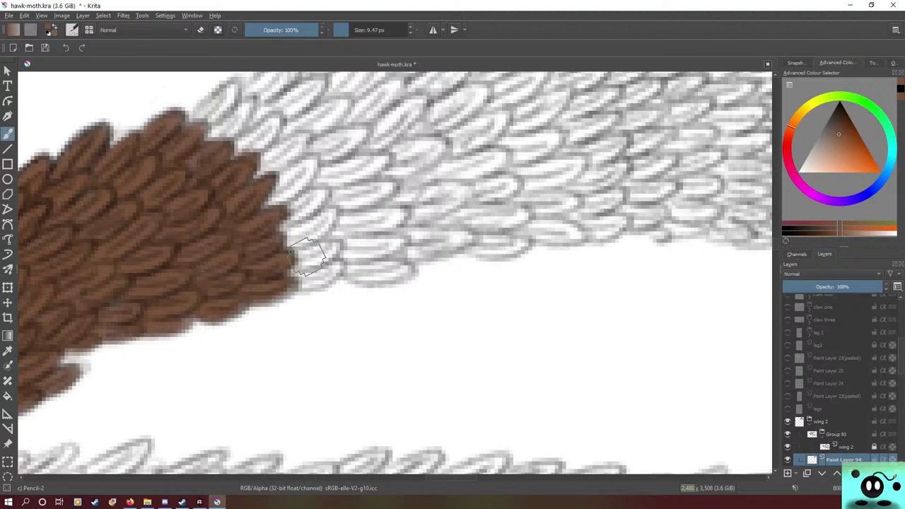
pyautogui.moveTo(307, 256)
pyautogui.mouseDown()
pyautogui.moveTo(288, 277)
pyautogui.moveTo(337, 272)
pyautogui.moveTo(287, 277)
pyautogui.moveTo(286, 268)
pyautogui.moveTo(335, 244)
pyautogui.moveTo(297, 249)
pyautogui.moveTo(312, 251)
pyautogui.moveTo(317, 228)
pyautogui.moveTo(294, 244)
pyautogui.moveTo(331, 213)
pyautogui.moveTo(279, 243)
pyautogui.moveTo(311, 203)
pyautogui.moveTo(286, 226)
pyautogui.moveTo(303, 205)
pyautogui.moveTo(291, 207)
pyautogui.moveTo(315, 200)
pyautogui.moveTo(303, 210)
pyautogui.moveTo(331, 209)
pyautogui.moveTo(261, 254)
pyautogui.moveTo(284, 191)
pyautogui.moveTo(283, 203)
pyautogui.moveTo(267, 193)
pyautogui.moveTo(303, 154)
pyautogui.moveTo(311, 166)
pyautogui.moveTo(286, 201)
pyautogui.moveTo(273, 205)
pyautogui.moveTo(251, 184)
pyautogui.mouseUp()
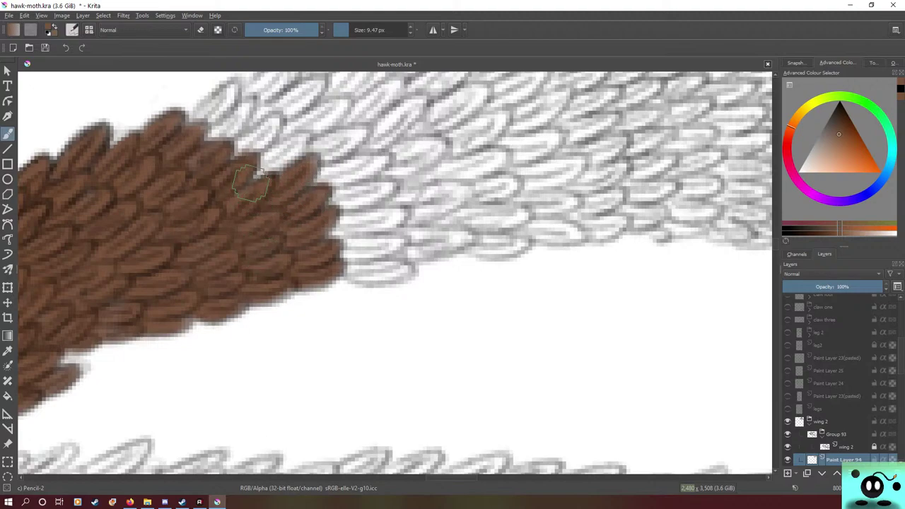
# - Fill the pale notch below the upper margin with brown and colour the tall pointed scale at the margin
pyautogui.moveTo(286, 156)
pyautogui.mouseDown()
pyautogui.moveTo(311, 132)
pyautogui.moveTo(244, 170)
pyautogui.moveTo(307, 129)
pyautogui.moveTo(256, 180)
pyautogui.mouseUp()
pyautogui.moveTo(296, 157)
pyautogui.mouseDown()
pyautogui.moveTo(272, 205)
pyautogui.moveTo(315, 181)
pyautogui.moveTo(288, 204)
pyautogui.mouseUp()
pyautogui.moveTo(241, 131)
pyautogui.mouseDown()
pyautogui.moveTo(281, 127)
pyautogui.moveTo(225, 154)
pyautogui.moveTo(263, 145)
pyautogui.moveTo(235, 160)
pyautogui.moveTo(242, 135)
pyautogui.moveTo(216, 128)
pyautogui.moveTo(209, 145)
pyautogui.moveTo(251, 103)
pyautogui.moveTo(202, 145)
pyautogui.mouseUp()
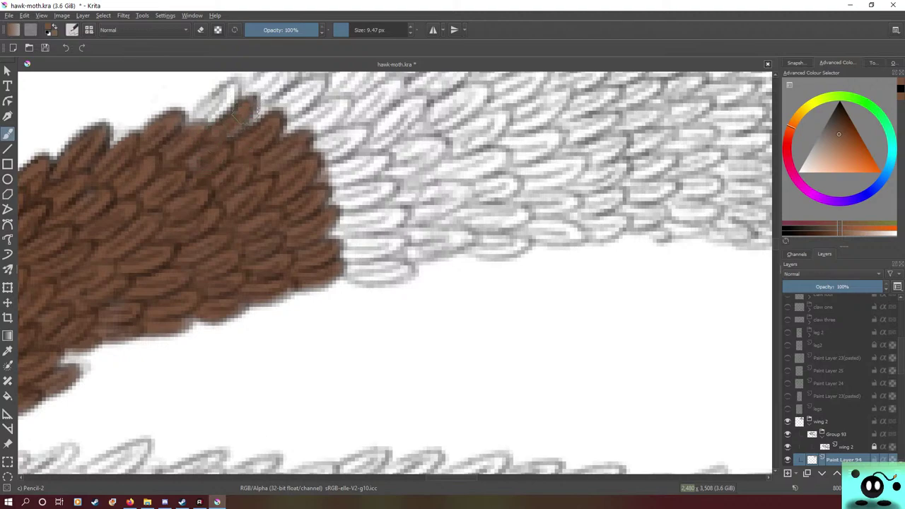
pyautogui.moveTo(184, 86)
pyautogui.mouseDown()
pyautogui.moveTo(209, 104)
pyautogui.moveTo(232, 90)
pyautogui.moveTo(197, 120)
pyautogui.moveTo(225, 95)
pyautogui.mouseUp()
pyautogui.moveTo(206, 127); pyautogui.dragTo(217, 102)
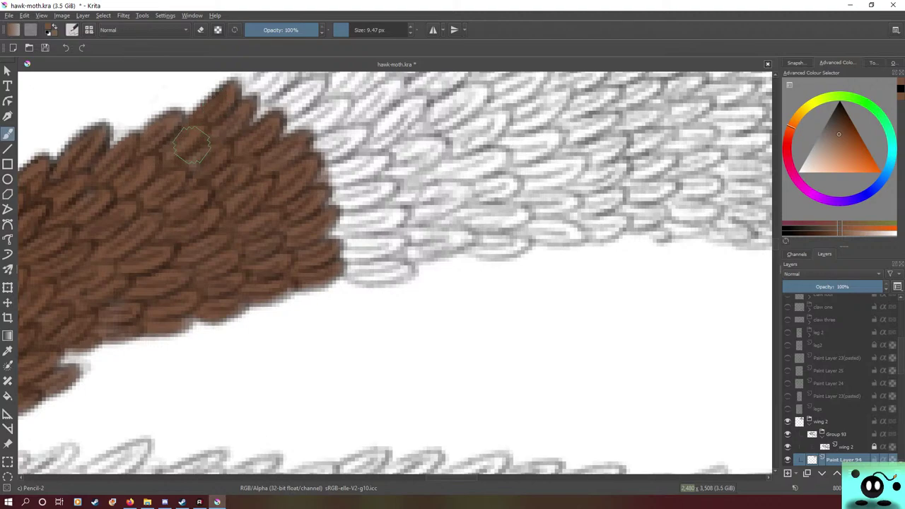
# - Paint the next column of pale scales brown, from the blunt stack at the lower edge up to the rounded scale at the upper margin
pyautogui.moveTo(347, 270)
pyautogui.mouseDown()
pyautogui.moveTo(409, 269)
pyautogui.moveTo(333, 264)
pyautogui.moveTo(375, 265)
pyautogui.moveTo(350, 250)
pyautogui.moveTo(402, 241)
pyautogui.moveTo(377, 236)
pyautogui.moveTo(398, 240)
pyautogui.moveTo(338, 254)
pyautogui.moveTo(372, 249)
pyautogui.moveTo(403, 216)
pyautogui.moveTo(335, 222)
pyautogui.moveTo(313, 238)
pyautogui.moveTo(392, 215)
pyautogui.moveTo(395, 205)
pyautogui.moveTo(327, 221)
pyautogui.mouseUp()
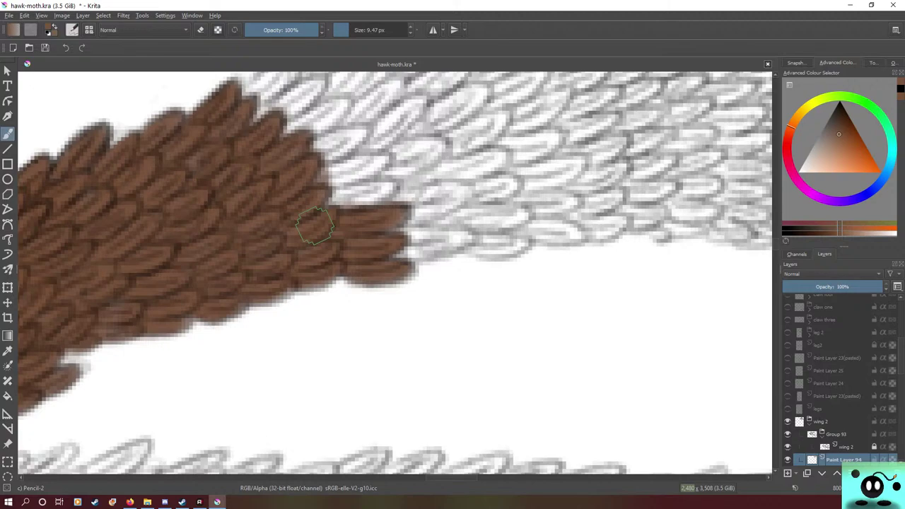
pyautogui.moveTo(344, 195)
pyautogui.mouseDown()
pyautogui.moveTo(391, 183)
pyautogui.moveTo(361, 188)
pyautogui.moveTo(384, 187)
pyautogui.moveTo(375, 197)
pyautogui.moveTo(311, 196)
pyautogui.mouseUp()
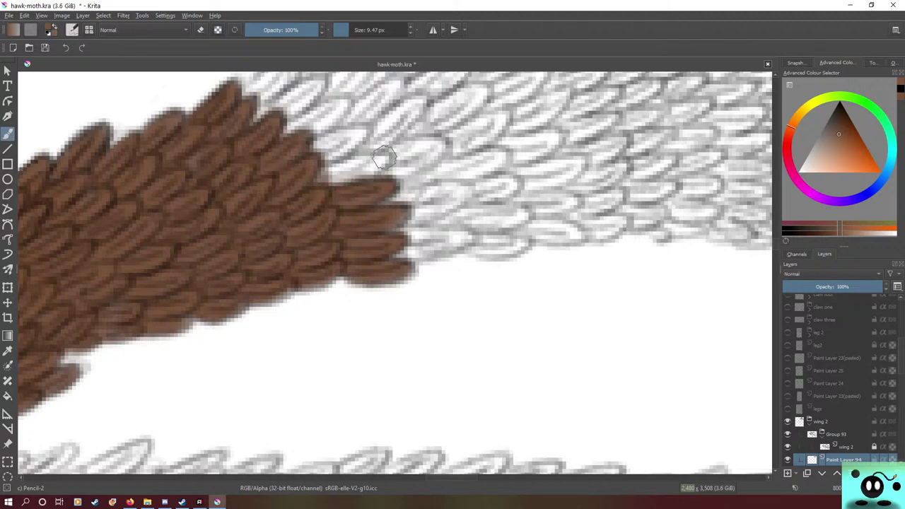
pyautogui.moveTo(384, 157)
pyautogui.mouseDown()
pyautogui.moveTo(308, 181)
pyautogui.moveTo(368, 147)
pyautogui.moveTo(328, 183)
pyautogui.moveTo(336, 180)
pyautogui.moveTo(311, 168)
pyautogui.moveTo(302, 174)
pyautogui.moveTo(363, 129)
pyautogui.moveTo(322, 163)
pyautogui.moveTo(349, 131)
pyautogui.moveTo(302, 150)
pyautogui.moveTo(329, 132)
pyautogui.moveTo(346, 138)
pyautogui.moveTo(323, 143)
pyautogui.mouseUp()
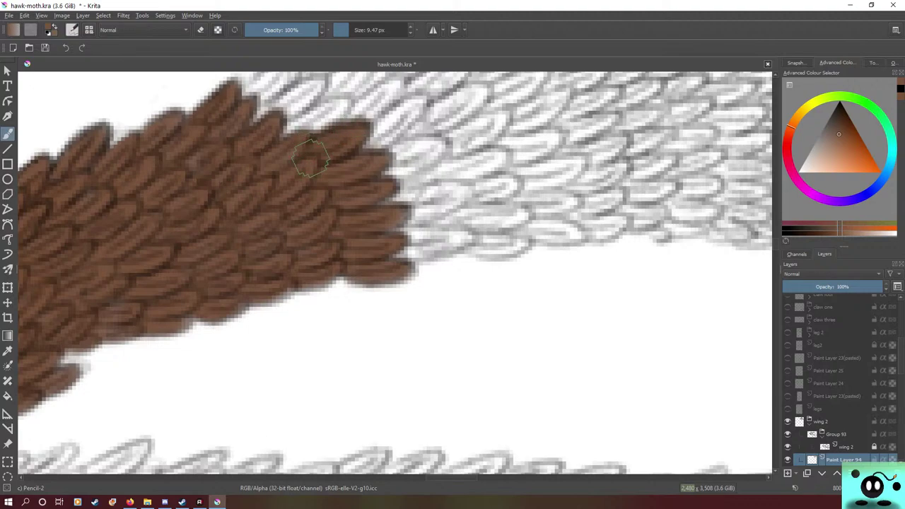
pyautogui.scroll(3, 395, 273)
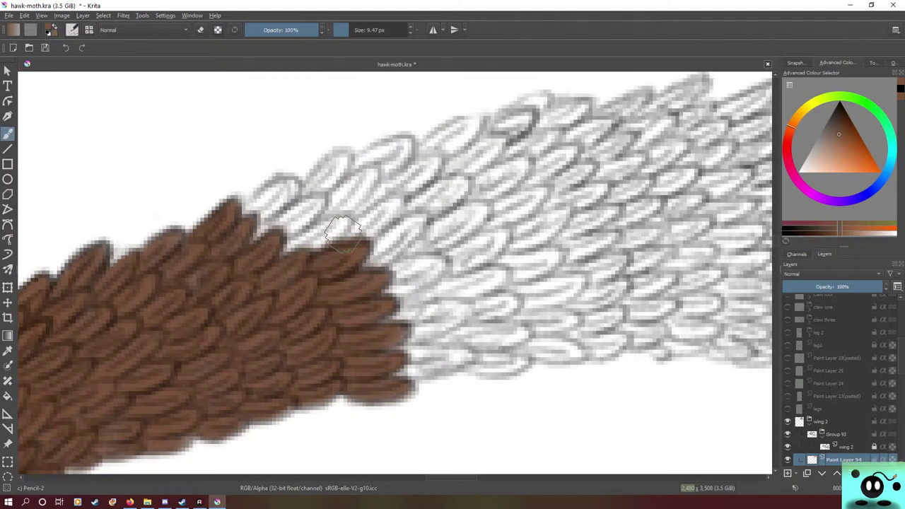
pyautogui.moveTo(343, 230)
pyautogui.mouseDown()
pyautogui.moveTo(332, 237)
pyautogui.moveTo(339, 222)
pyautogui.moveTo(304, 237)
pyautogui.moveTo(319, 248)
pyautogui.moveTo(292, 258)
pyautogui.mouseUp()
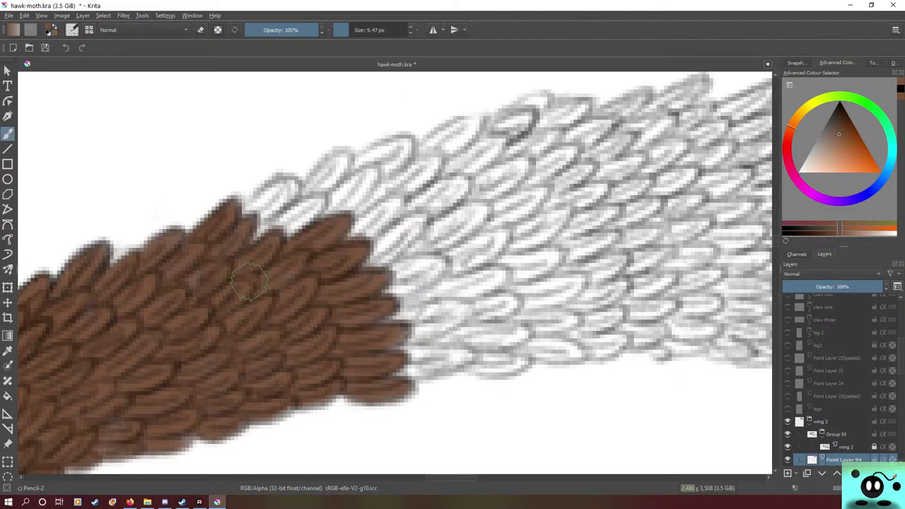
pyautogui.moveTo(293, 226)
pyautogui.mouseDown()
pyautogui.moveTo(309, 204)
pyautogui.moveTo(252, 243)
pyautogui.moveTo(283, 231)
pyautogui.moveTo(261, 245)
pyautogui.moveTo(277, 240)
pyautogui.moveTo(318, 198)
pyautogui.moveTo(264, 222)
pyautogui.moveTo(256, 242)
pyautogui.moveTo(261, 228)
pyautogui.moveTo(245, 225)
pyautogui.moveTo(288, 186)
pyautogui.moveTo(285, 209)
pyautogui.moveTo(276, 194)
pyautogui.moveTo(252, 206)
pyautogui.moveTo(290, 179)
pyautogui.moveTo(268, 209)
pyautogui.mouseUp()
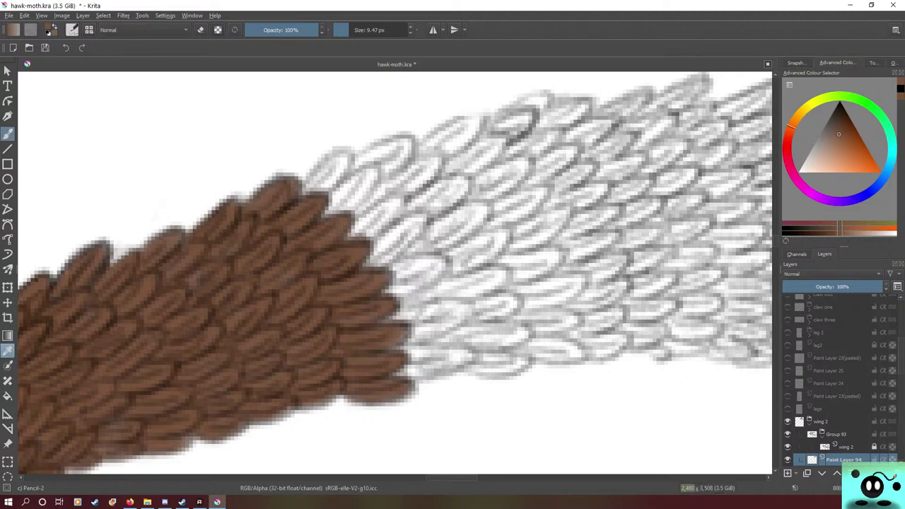
# - Extend the brown outward along the upper margin over the next three large scales and the rows beneath them
pyautogui.moveTo(315, 188); pyautogui.dragTo(338, 160)
pyautogui.moveTo(304, 211)
pyautogui.mouseDown()
pyautogui.moveTo(335, 172)
pyautogui.moveTo(319, 198)
pyautogui.moveTo(363, 175)
pyautogui.moveTo(336, 221)
pyautogui.moveTo(320, 216)
pyautogui.moveTo(366, 170)
pyautogui.moveTo(327, 225)
pyautogui.moveTo(383, 177)
pyautogui.moveTo(360, 220)
pyautogui.moveTo(387, 198)
pyautogui.moveTo(328, 251)
pyautogui.moveTo(352, 241)
pyautogui.moveTo(375, 206)
pyautogui.moveTo(361, 232)
pyautogui.moveTo(333, 240)
pyautogui.moveTo(347, 229)
pyautogui.moveTo(365, 236)
pyautogui.moveTo(417, 219)
pyautogui.moveTo(358, 259)
pyautogui.moveTo(412, 220)
pyautogui.moveTo(406, 244)
pyautogui.moveTo(364, 267)
pyautogui.moveTo(378, 241)
pyautogui.mouseUp()
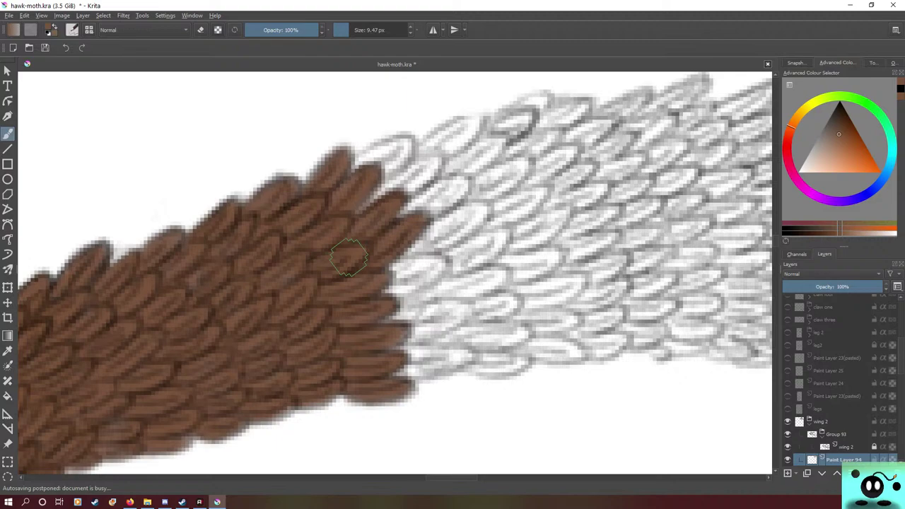
pyautogui.moveTo(349, 258)
pyautogui.mouseDown()
pyautogui.moveTo(407, 267)
pyautogui.moveTo(418, 260)
pyautogui.moveTo(414, 273)
pyautogui.moveTo(428, 279)
pyautogui.moveTo(397, 282)
pyautogui.moveTo(425, 244)
pyautogui.moveTo(439, 272)
pyautogui.moveTo(384, 302)
pyautogui.moveTo(424, 240)
pyautogui.moveTo(460, 212)
pyautogui.moveTo(471, 215)
pyautogui.moveTo(453, 244)
pyautogui.moveTo(417, 254)
pyautogui.moveTo(481, 208)
pyautogui.moveTo(403, 249)
pyautogui.moveTo(446, 161)
pyautogui.moveTo(440, 197)
pyautogui.moveTo(454, 188)
pyautogui.moveTo(435, 205)
pyautogui.moveTo(385, 216)
pyautogui.moveTo(453, 177)
pyautogui.moveTo(423, 194)
pyautogui.moveTo(405, 185)
pyautogui.moveTo(409, 168)
pyautogui.moveTo(386, 191)
pyautogui.moveTo(428, 166)
pyautogui.moveTo(350, 212)
pyautogui.moveTo(405, 176)
pyautogui.moveTo(401, 196)
pyautogui.moveTo(388, 146)
pyautogui.moveTo(407, 138)
pyautogui.moveTo(366, 157)
pyautogui.moveTo(396, 155)
pyautogui.moveTo(368, 170)
pyautogui.moveTo(365, 161)
pyautogui.mouseUp()
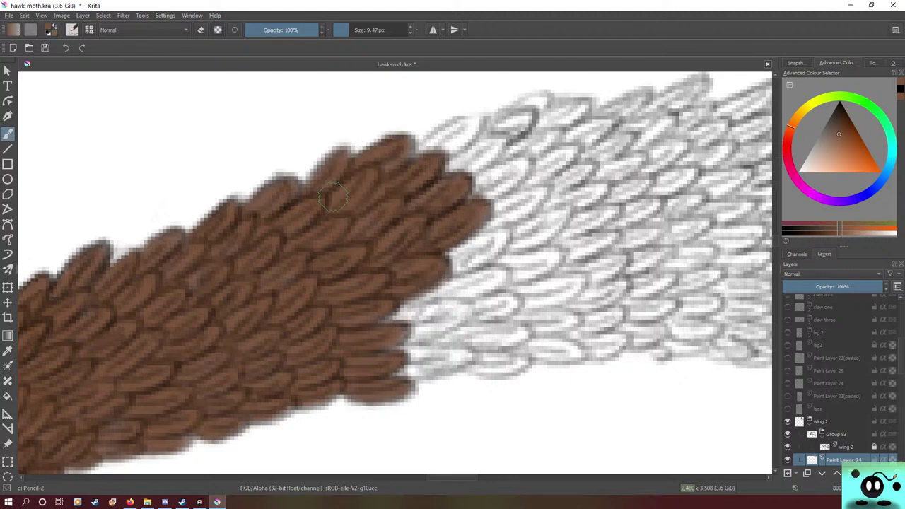
pyautogui.moveTo(433, 150)
pyautogui.mouseDown()
pyautogui.moveTo(459, 126)
pyautogui.moveTo(454, 156)
pyautogui.moveTo(469, 135)
pyautogui.moveTo(439, 157)
pyautogui.moveTo(473, 124)
pyautogui.moveTo(418, 170)
pyautogui.moveTo(501, 148)
pyautogui.moveTo(490, 150)
pyautogui.moveTo(495, 133)
pyautogui.moveTo(464, 165)
pyautogui.mouseUp()
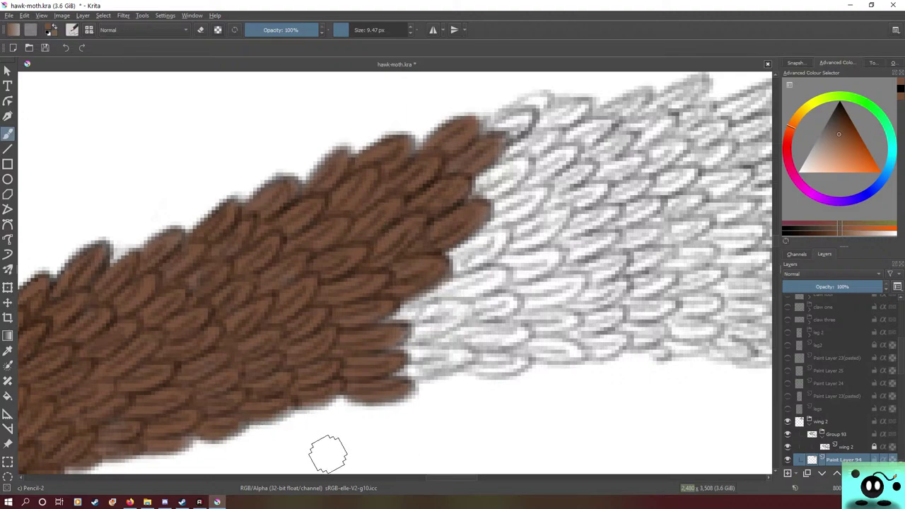
# - Fade the stray grey smudge in the white gap below the vein with Eraser Soft at 20.93 px
pyautogui.moveTo(396, 326); pyautogui.dragTo(396, 292)
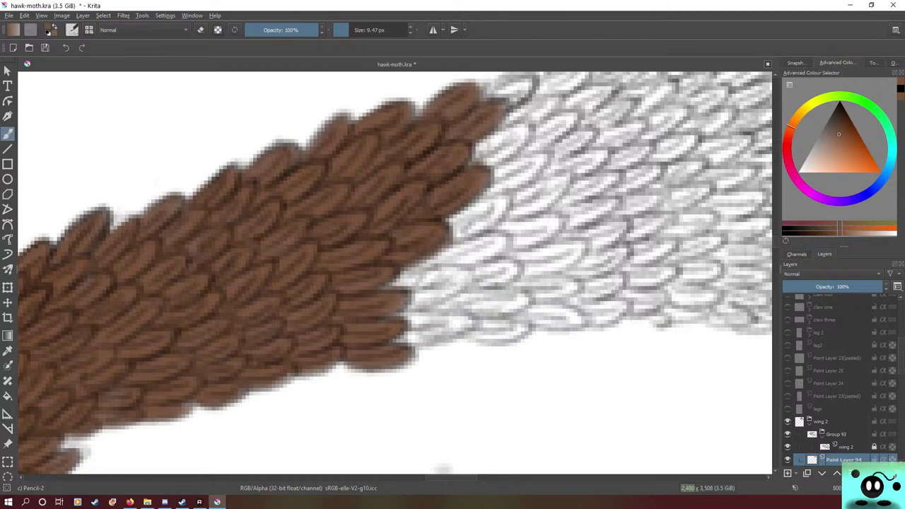
pyautogui.moveTo(442, 469); pyautogui.dragTo(443, 353)
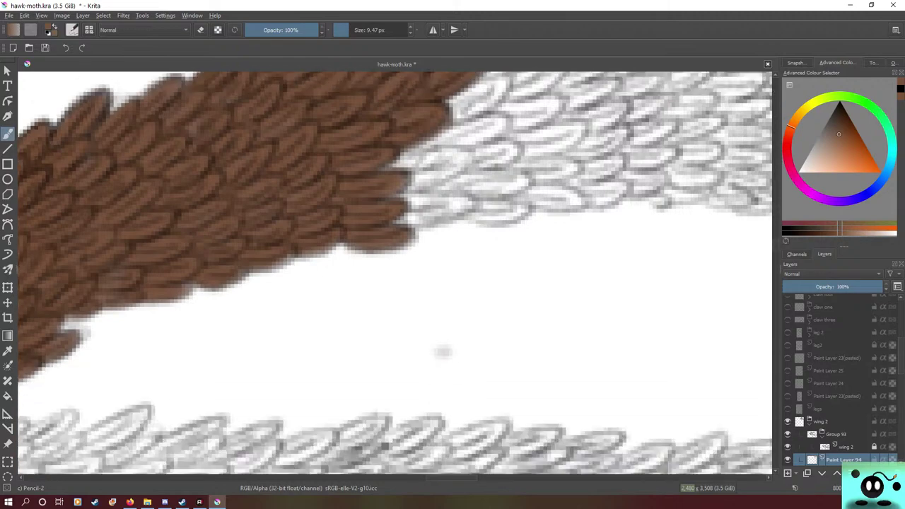
pyautogui.moveTo(457, 353)
pyautogui.mouseDown()
pyautogui.moveTo(416, 362)
pyautogui.moveTo(437, 343)
pyautogui.mouseUp()
pyautogui.click(354, 30)
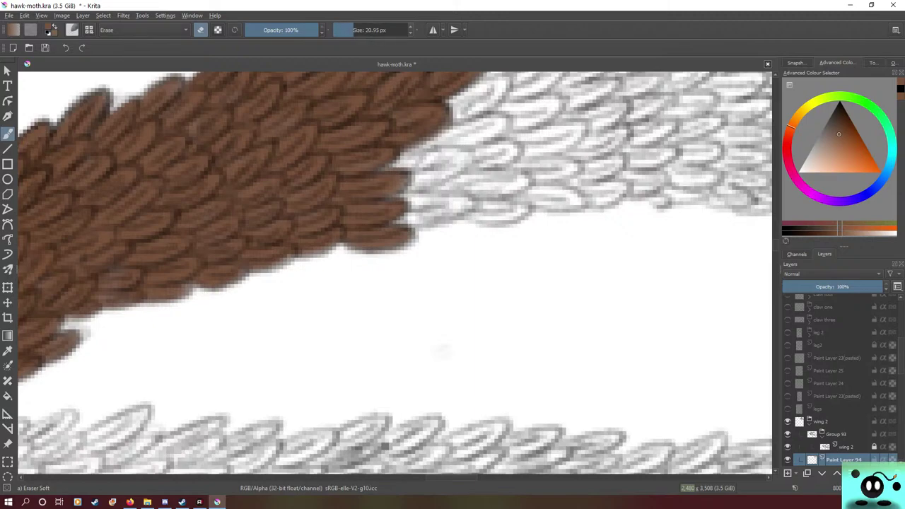
# - Switch to the Eraser Circle preset, enlarge it to 22.44 px and erase the remaining trace of the smudge
pyautogui.press('F5')
pyautogui.press('/')
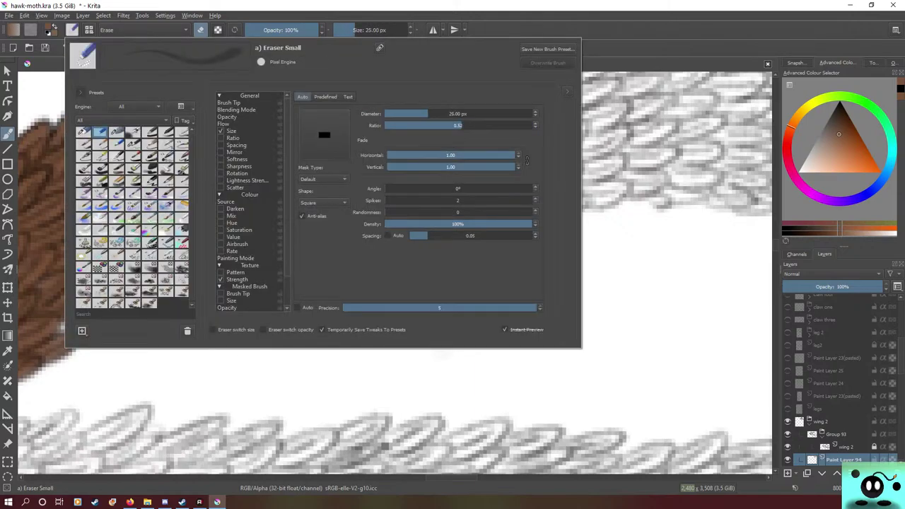
pyautogui.press('F5')
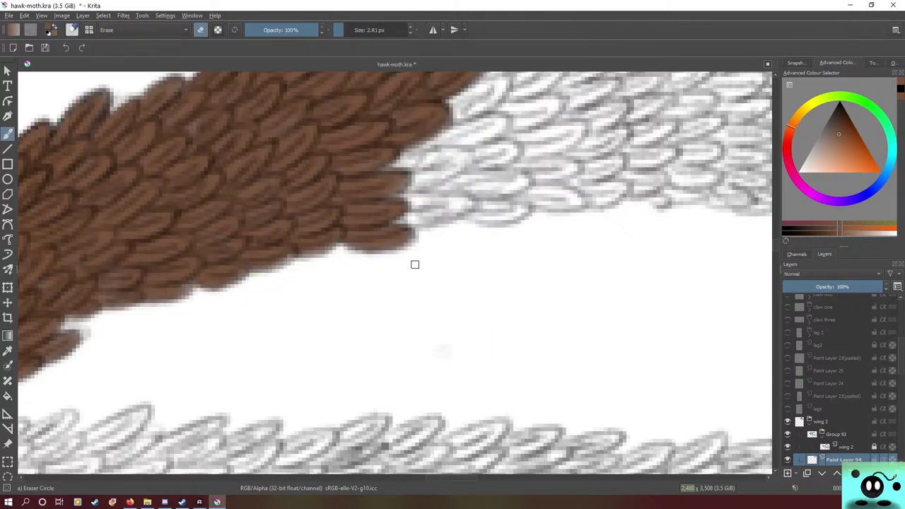
pyautogui.press(']')
pyautogui.press(']')
pyautogui.press(']')
pyautogui.press(']')
pyautogui.press(']')
pyautogui.press(']')
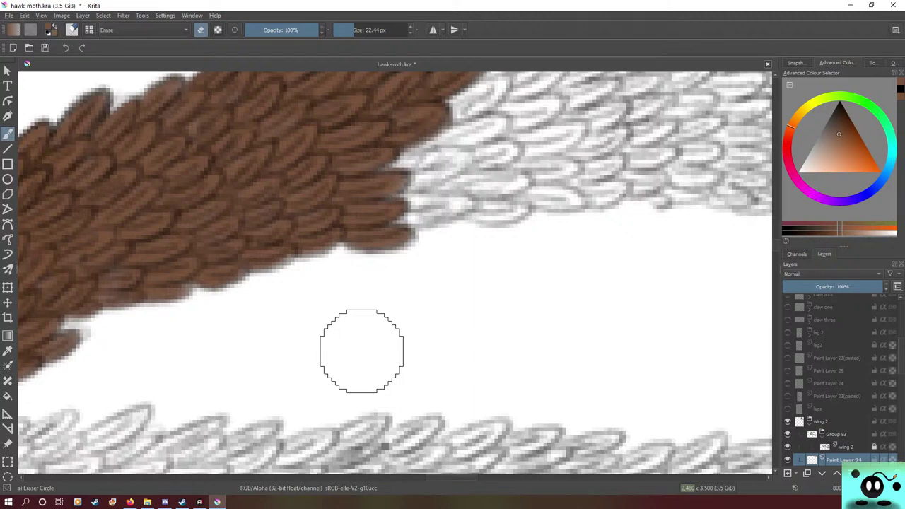
# - Return to Pencil-2 at 9.47 px and colour the pale scales in the notch along the lower half of the brown edge
pyautogui.press('/')
pyautogui.moveTo(776, 244); pyautogui.dragTo(776, 239)
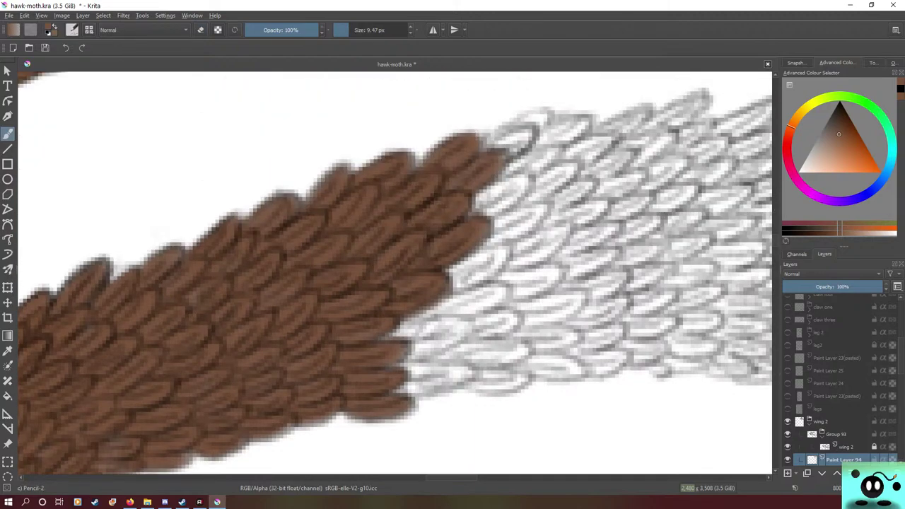
pyautogui.hscroll(5, 431, 463)
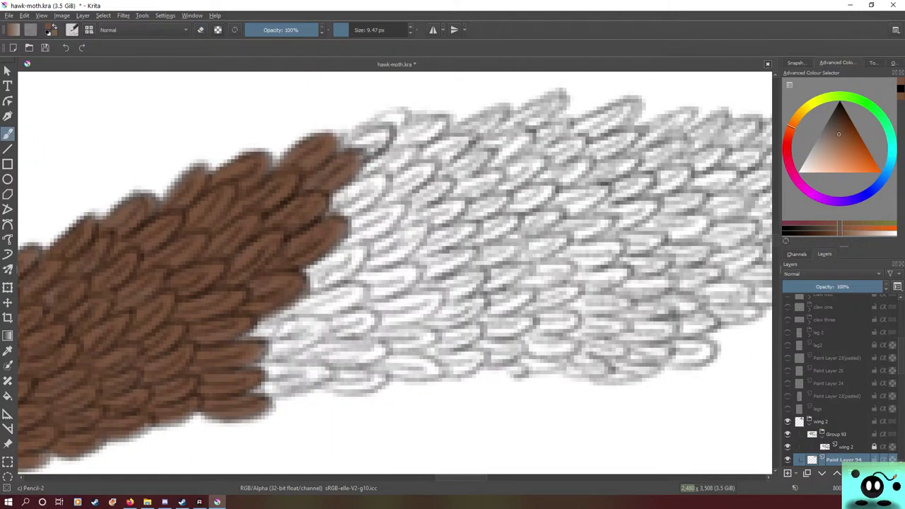
pyautogui.moveTo(263, 386)
pyautogui.mouseDown()
pyautogui.moveTo(332, 371)
pyautogui.moveTo(244, 378)
pyautogui.moveTo(318, 368)
pyautogui.moveTo(255, 365)
pyautogui.moveTo(317, 363)
pyautogui.moveTo(264, 380)
pyautogui.moveTo(326, 359)
pyautogui.mouseUp()
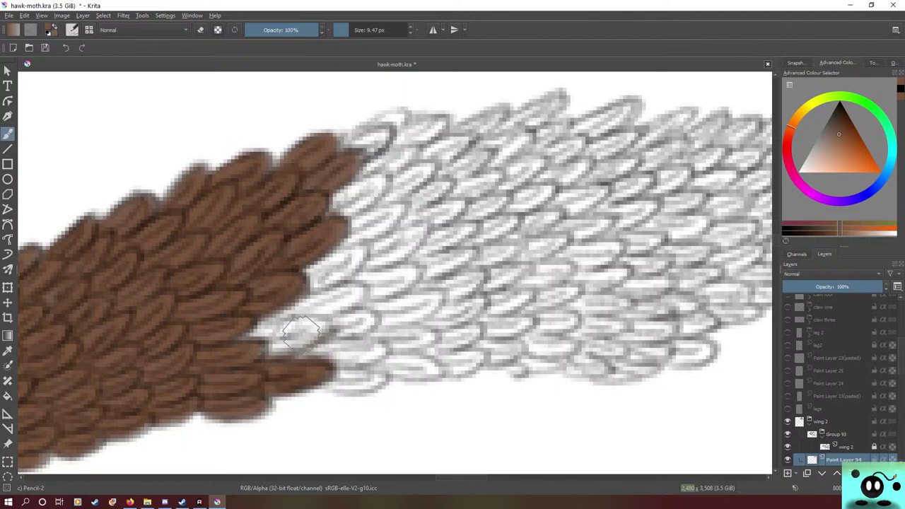
pyautogui.moveTo(300, 332)
pyautogui.mouseDown()
pyautogui.moveTo(244, 357)
pyautogui.moveTo(329, 326)
pyautogui.moveTo(293, 349)
pyautogui.moveTo(251, 348)
pyautogui.moveTo(310, 314)
pyautogui.moveTo(310, 325)
pyautogui.moveTo(238, 338)
pyautogui.moveTo(302, 337)
pyautogui.moveTo(254, 338)
pyautogui.moveTo(317, 299)
pyautogui.moveTo(251, 322)
pyautogui.moveTo(354, 297)
pyautogui.moveTo(315, 318)
pyautogui.moveTo(324, 302)
pyautogui.moveTo(254, 314)
pyautogui.moveTo(305, 297)
pyautogui.moveTo(260, 314)
pyautogui.moveTo(323, 304)
pyautogui.moveTo(358, 286)
pyautogui.moveTo(297, 288)
pyautogui.moveTo(348, 255)
pyautogui.moveTo(294, 301)
pyautogui.mouseUp()
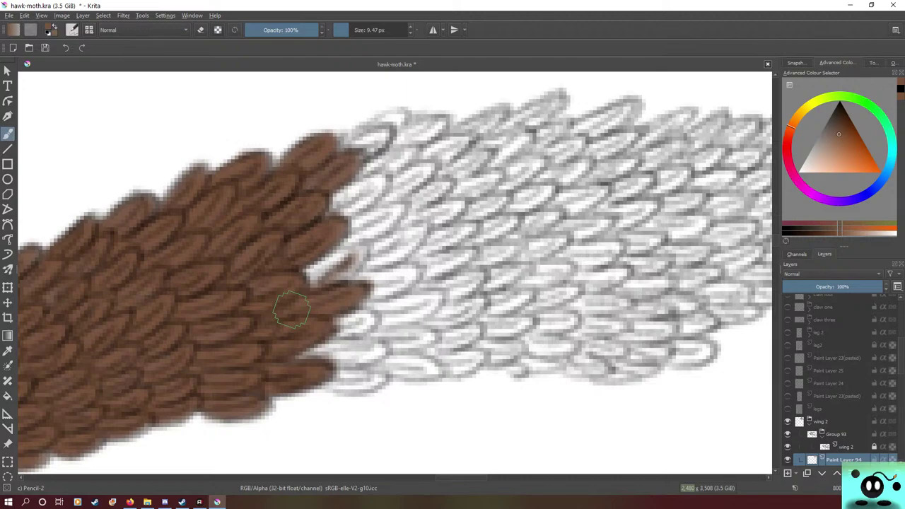
pyautogui.moveTo(292, 309)
pyautogui.mouseDown()
pyautogui.moveTo(331, 272)
pyautogui.moveTo(326, 286)
pyautogui.moveTo(355, 266)
pyautogui.moveTo(299, 275)
pyautogui.moveTo(352, 249)
pyautogui.moveTo(297, 272)
pyautogui.moveTo(317, 266)
pyautogui.moveTo(338, 275)
pyautogui.moveTo(307, 278)
pyautogui.mouseUp()
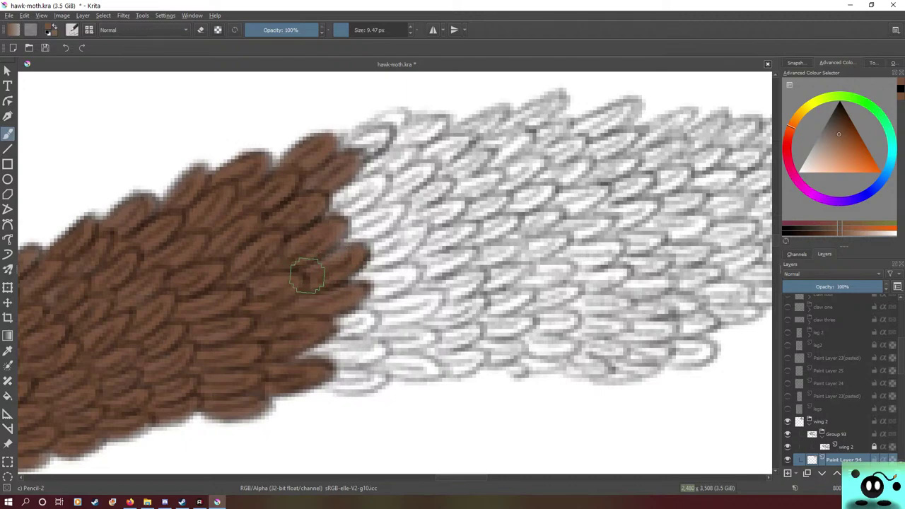
pyautogui.click(129, 502)
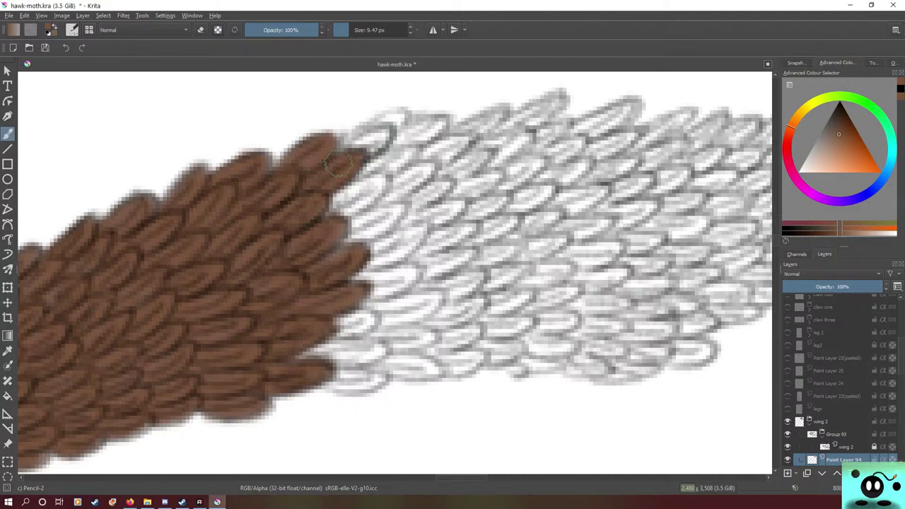
# - Colour the next pale scales brown from just under the upper margin's scales down to the vein's lower edge
pyautogui.moveTo(362, 177)
pyautogui.mouseDown()
pyautogui.moveTo(344, 200)
pyautogui.moveTo(381, 177)
pyautogui.moveTo(331, 220)
pyautogui.moveTo(316, 218)
pyautogui.moveTo(364, 184)
pyautogui.moveTo(321, 208)
pyautogui.moveTo(377, 192)
pyautogui.moveTo(307, 210)
pyautogui.moveTo(381, 228)
pyautogui.moveTo(339, 244)
pyautogui.moveTo(396, 211)
pyautogui.moveTo(341, 226)
pyautogui.moveTo(335, 232)
pyautogui.moveTo(403, 212)
pyautogui.moveTo(331, 244)
pyautogui.moveTo(377, 216)
pyautogui.moveTo(337, 230)
pyautogui.mouseUp()
pyautogui.moveTo(400, 247)
pyautogui.mouseDown()
pyautogui.moveTo(423, 227)
pyautogui.moveTo(407, 246)
pyautogui.moveTo(355, 268)
pyautogui.moveTo(410, 220)
pyautogui.moveTo(390, 250)
pyautogui.moveTo(366, 263)
pyautogui.moveTo(395, 247)
pyautogui.moveTo(410, 229)
pyautogui.moveTo(348, 283)
pyautogui.moveTo(391, 268)
pyautogui.moveTo(372, 293)
pyautogui.moveTo(353, 297)
pyautogui.moveTo(380, 279)
pyautogui.mouseUp()
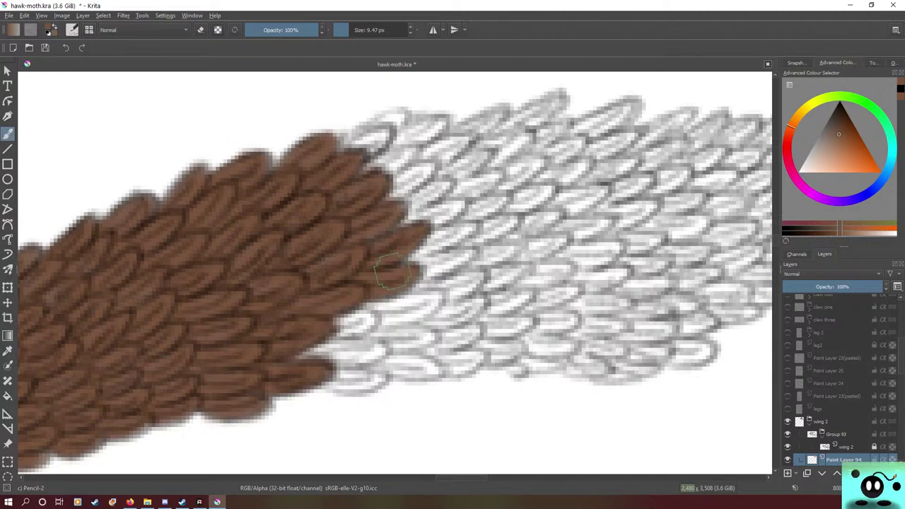
pyautogui.moveTo(391, 315)
pyautogui.mouseDown()
pyautogui.moveTo(441, 292)
pyautogui.moveTo(409, 305)
pyautogui.moveTo(360, 307)
pyautogui.moveTo(437, 295)
pyautogui.moveTo(385, 320)
pyautogui.moveTo(386, 306)
pyautogui.moveTo(372, 302)
pyautogui.moveTo(339, 312)
pyautogui.moveTo(345, 326)
pyautogui.moveTo(368, 319)
pyautogui.moveTo(320, 321)
pyautogui.moveTo(374, 318)
pyautogui.moveTo(314, 332)
pyautogui.moveTo(344, 317)
pyautogui.moveTo(328, 332)
pyautogui.moveTo(359, 316)
pyautogui.moveTo(285, 340)
pyautogui.moveTo(354, 285)
pyautogui.moveTo(291, 305)
pyautogui.moveTo(284, 286)
pyautogui.moveTo(304, 248)
pyautogui.moveTo(265, 248)
pyautogui.moveTo(344, 256)
pyautogui.moveTo(336, 341)
pyautogui.moveTo(379, 347)
pyautogui.moveTo(318, 357)
pyautogui.moveTo(298, 351)
pyautogui.moveTo(340, 343)
pyautogui.moveTo(298, 355)
pyautogui.moveTo(374, 344)
pyautogui.moveTo(326, 383)
pyautogui.moveTo(384, 369)
pyautogui.moveTo(361, 384)
pyautogui.moveTo(318, 377)
pyautogui.moveTo(342, 373)
pyautogui.moveTo(284, 370)
pyautogui.moveTo(432, 362)
pyautogui.moveTo(426, 368)
pyautogui.moveTo(412, 358)
pyautogui.moveTo(387, 361)
pyautogui.moveTo(421, 369)
pyautogui.moveTo(363, 370)
pyautogui.moveTo(425, 338)
pyautogui.moveTo(396, 333)
pyautogui.moveTo(431, 325)
pyautogui.moveTo(355, 364)
pyautogui.mouseUp()
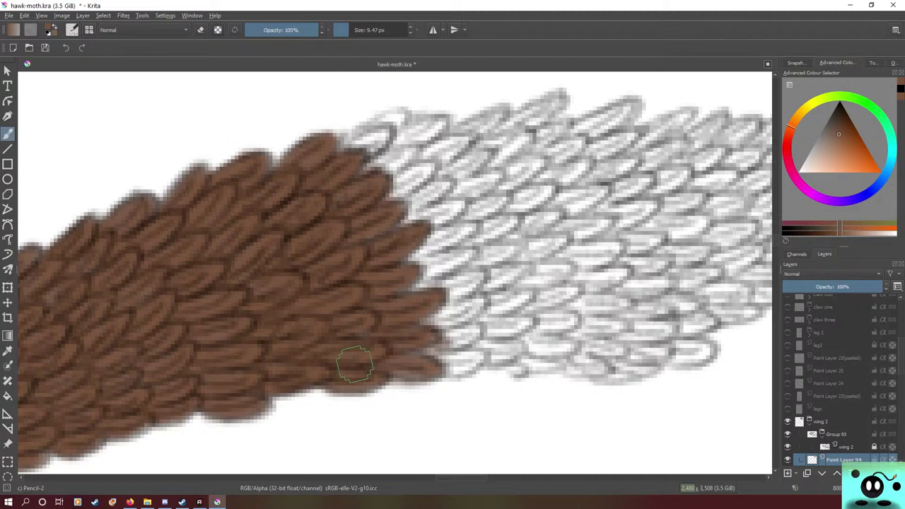
pyautogui.moveTo(428, 363)
pyautogui.mouseDown()
pyautogui.moveTo(463, 351)
pyautogui.moveTo(407, 360)
pyautogui.moveTo(420, 369)
pyautogui.moveTo(466, 363)
pyautogui.moveTo(501, 377)
pyautogui.moveTo(438, 371)
pyautogui.moveTo(481, 354)
pyautogui.moveTo(469, 351)
pyautogui.moveTo(420, 354)
pyautogui.moveTo(418, 372)
pyautogui.moveTo(420, 328)
pyautogui.moveTo(423, 347)
pyautogui.moveTo(440, 334)
pyautogui.moveTo(424, 336)
pyautogui.moveTo(461, 325)
pyautogui.moveTo(466, 340)
pyautogui.moveTo(402, 346)
pyautogui.moveTo(467, 297)
pyautogui.moveTo(421, 323)
pyautogui.moveTo(476, 306)
pyautogui.mouseUp()
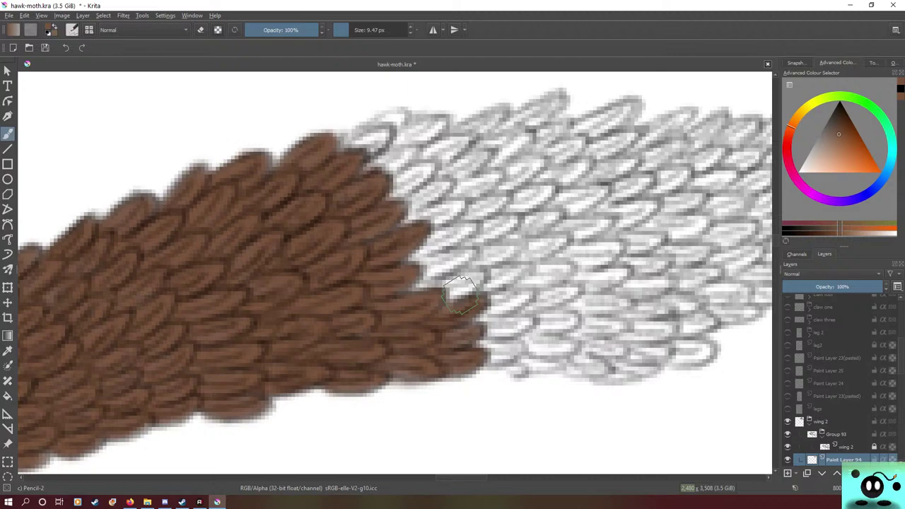
# - Paint the pale scales from mid-vein up to the upper margin brown, including the dark-outlined scale and its neighbours
pyautogui.moveTo(445, 293)
pyautogui.mouseDown()
pyautogui.moveTo(482, 276)
pyautogui.moveTo(435, 301)
pyautogui.moveTo(478, 272)
pyautogui.moveTo(440, 297)
pyautogui.moveTo(459, 267)
pyautogui.moveTo(439, 285)
pyautogui.moveTo(406, 285)
pyautogui.moveTo(465, 249)
pyautogui.moveTo(421, 281)
pyautogui.moveTo(450, 249)
pyautogui.moveTo(401, 269)
pyautogui.moveTo(466, 258)
pyautogui.moveTo(424, 282)
pyautogui.moveTo(377, 270)
pyautogui.moveTo(467, 236)
pyautogui.moveTo(397, 253)
pyautogui.moveTo(454, 232)
pyautogui.moveTo(407, 257)
pyautogui.moveTo(459, 226)
pyautogui.moveTo(428, 255)
pyautogui.moveTo(390, 209)
pyautogui.moveTo(445, 218)
pyautogui.moveTo(409, 240)
pyautogui.moveTo(457, 198)
pyautogui.moveTo(450, 216)
pyautogui.moveTo(423, 224)
pyautogui.moveTo(429, 211)
pyautogui.moveTo(414, 217)
pyautogui.moveTo(446, 197)
pyautogui.moveTo(409, 225)
pyautogui.moveTo(444, 214)
pyautogui.moveTo(414, 217)
pyautogui.moveTo(394, 203)
pyautogui.moveTo(446, 181)
pyautogui.moveTo(405, 195)
pyautogui.mouseUp()
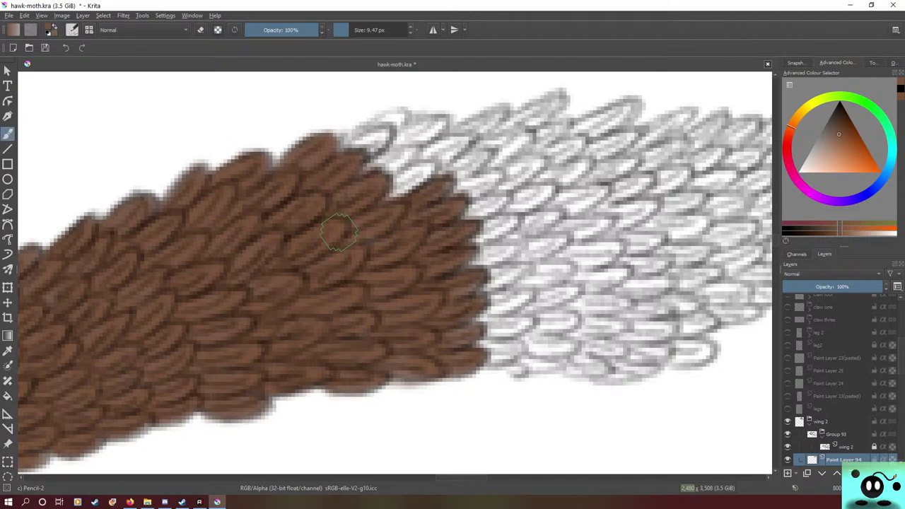
pyautogui.moveTo(392, 195)
pyautogui.mouseDown()
pyautogui.moveTo(422, 174)
pyautogui.moveTo(411, 173)
pyautogui.moveTo(429, 170)
pyautogui.moveTo(369, 208)
pyautogui.moveTo(358, 190)
pyautogui.moveTo(378, 164)
pyautogui.moveTo(409, 150)
pyautogui.moveTo(351, 176)
pyautogui.moveTo(411, 154)
pyautogui.moveTo(338, 179)
pyautogui.moveTo(348, 145)
pyautogui.moveTo(385, 134)
pyautogui.moveTo(328, 156)
pyautogui.moveTo(366, 149)
pyautogui.mouseUp()
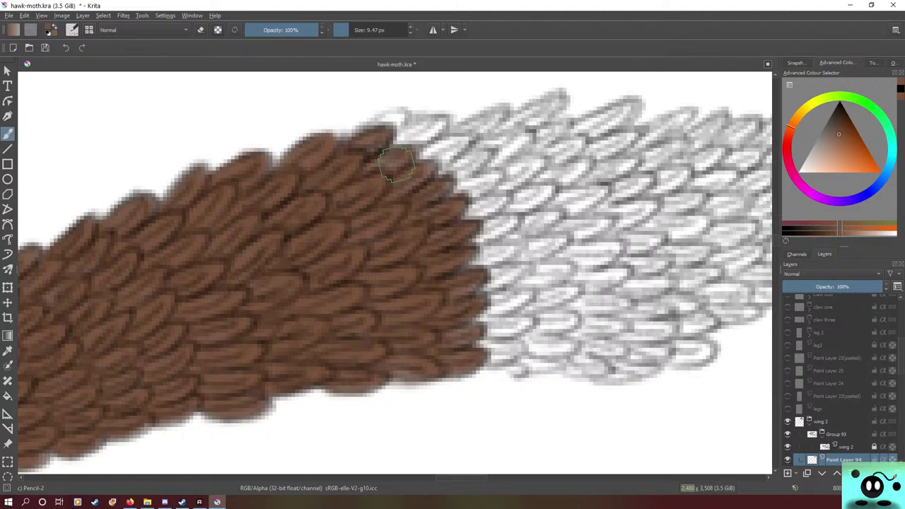
pyautogui.moveTo(413, 134)
pyautogui.mouseDown()
pyautogui.moveTo(373, 156)
pyautogui.moveTo(398, 155)
pyautogui.moveTo(389, 154)
pyautogui.moveTo(411, 134)
pyautogui.moveTo(391, 146)
pyautogui.moveTo(395, 120)
pyautogui.moveTo(361, 145)
pyautogui.moveTo(400, 114)
pyautogui.mouseUp()
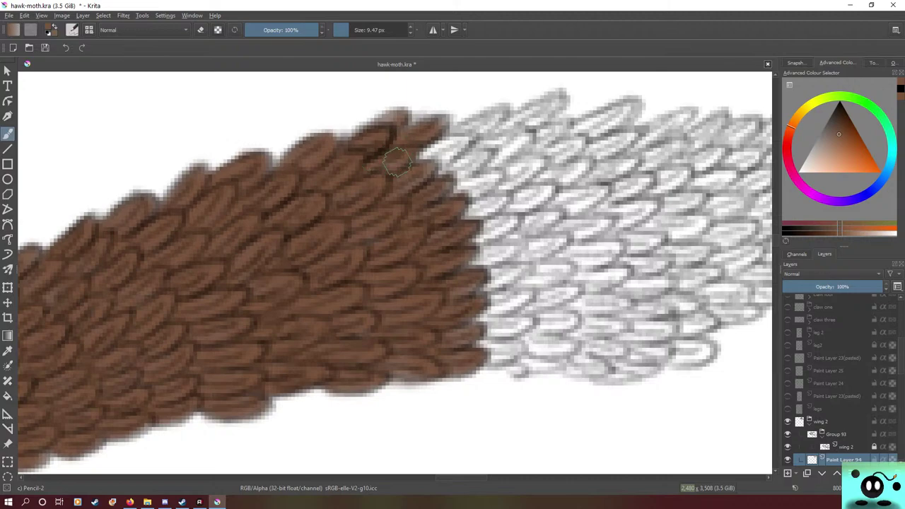
pyautogui.moveTo(397, 163)
pyautogui.mouseDown()
pyautogui.moveTo(426, 168)
pyautogui.moveTo(441, 157)
pyautogui.moveTo(411, 167)
pyautogui.moveTo(437, 147)
pyautogui.moveTo(422, 180)
pyautogui.moveTo(405, 171)
pyautogui.moveTo(447, 170)
pyautogui.moveTo(485, 156)
pyautogui.moveTo(453, 185)
pyautogui.moveTo(481, 153)
pyautogui.moveTo(433, 181)
pyautogui.moveTo(443, 177)
pyautogui.moveTo(447, 190)
pyautogui.moveTo(466, 189)
pyautogui.moveTo(495, 170)
pyautogui.moveTo(443, 197)
pyautogui.moveTo(481, 177)
pyautogui.moveTo(491, 187)
pyautogui.moveTo(429, 201)
pyautogui.moveTo(467, 194)
pyautogui.moveTo(472, 174)
pyautogui.moveTo(433, 188)
pyautogui.moveTo(427, 152)
pyautogui.moveTo(416, 157)
pyautogui.moveTo(460, 138)
pyautogui.moveTo(415, 185)
pyautogui.mouseUp()
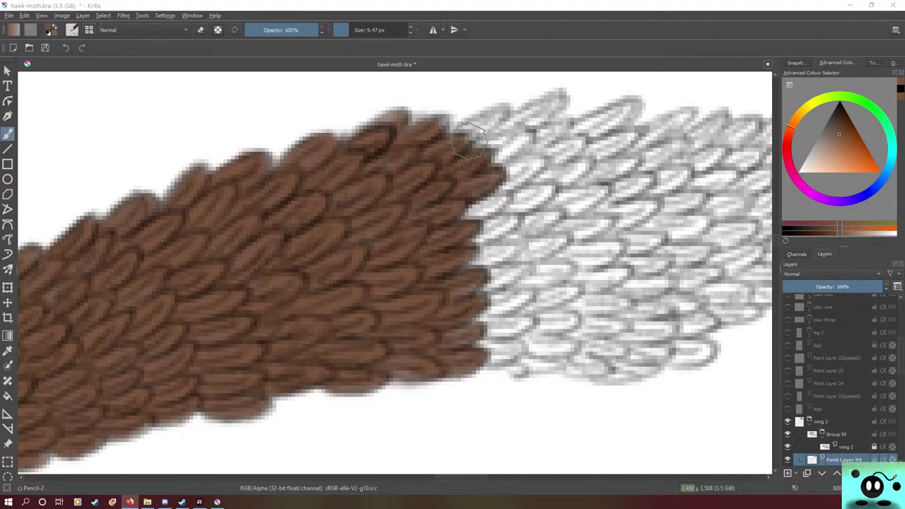
# - Colour the pale scales brown from the protruding scale on the upper margin down to the middle of the vein
pyautogui.moveTo(469, 138)
pyautogui.mouseDown()
pyautogui.moveTo(504, 117)
pyautogui.moveTo(448, 140)
pyautogui.moveTo(498, 117)
pyautogui.moveTo(484, 147)
pyautogui.moveTo(469, 155)
pyautogui.moveTo(527, 139)
pyautogui.moveTo(520, 154)
pyautogui.moveTo(477, 165)
pyautogui.moveTo(515, 138)
pyautogui.moveTo(460, 153)
pyautogui.moveTo(552, 97)
pyautogui.moveTo(535, 128)
pyautogui.moveTo(556, 103)
pyautogui.mouseUp()
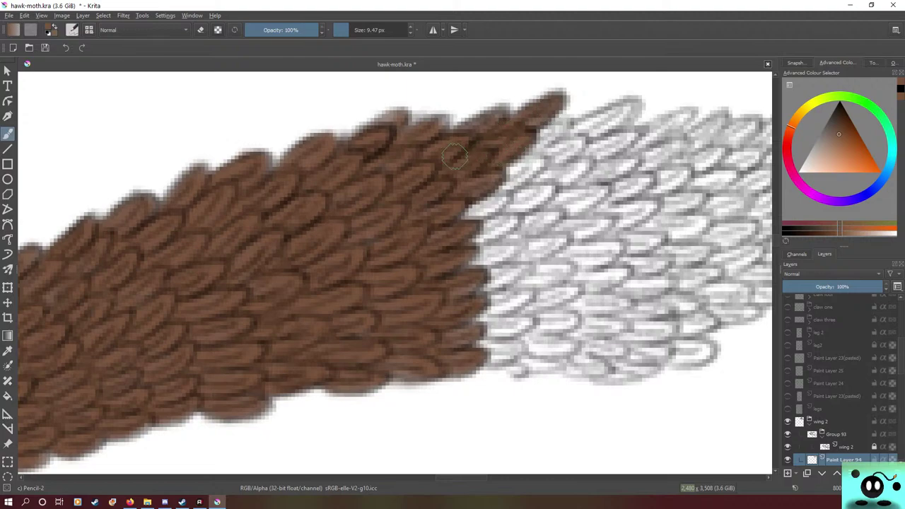
pyautogui.moveTo(455, 157)
pyautogui.mouseDown()
pyautogui.moveTo(475, 129)
pyautogui.moveTo(448, 148)
pyautogui.moveTo(469, 140)
pyautogui.moveTo(491, 155)
pyautogui.moveTo(491, 169)
pyautogui.moveTo(521, 165)
pyautogui.moveTo(507, 162)
pyautogui.moveTo(483, 191)
pyautogui.moveTo(546, 159)
pyautogui.moveTo(479, 189)
pyautogui.moveTo(467, 205)
pyautogui.moveTo(508, 198)
pyautogui.moveTo(463, 214)
pyautogui.mouseUp()
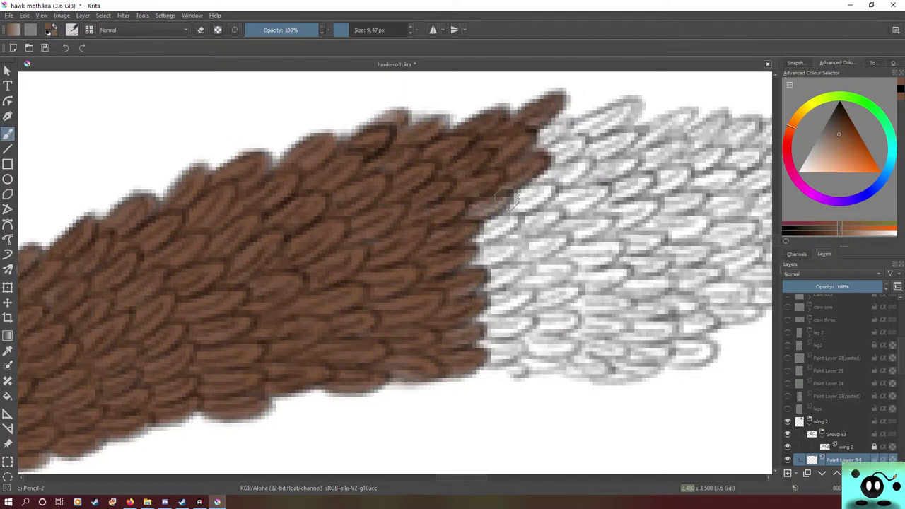
pyautogui.moveTo(515, 199)
pyautogui.mouseDown()
pyautogui.moveTo(480, 214)
pyautogui.moveTo(501, 194)
pyautogui.mouseUp()
pyautogui.moveTo(479, 230)
pyautogui.mouseDown()
pyautogui.moveTo(514, 214)
pyautogui.moveTo(460, 245)
pyautogui.moveTo(507, 218)
pyautogui.mouseUp()
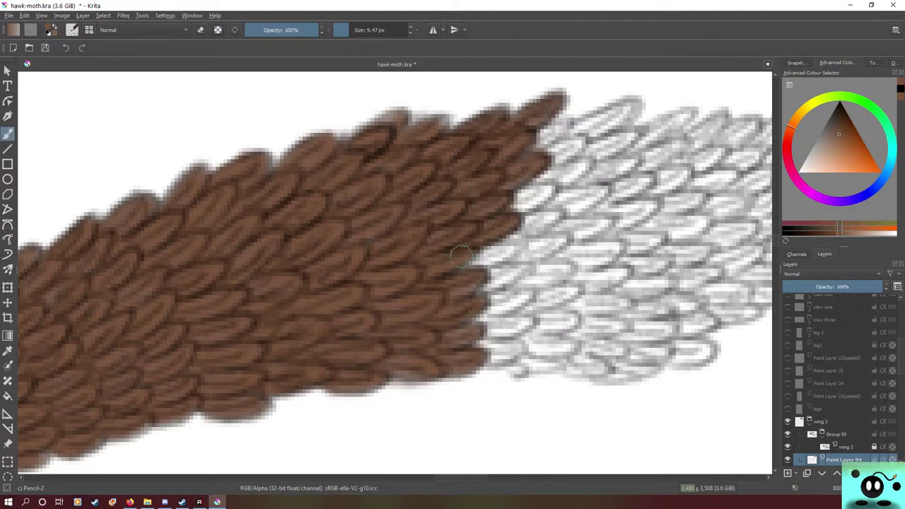
pyautogui.moveTo(460, 254)
pyautogui.mouseDown()
pyautogui.moveTo(488, 264)
pyautogui.moveTo(469, 268)
pyautogui.moveTo(462, 266)
pyautogui.moveTo(510, 246)
pyautogui.moveTo(453, 256)
pyautogui.mouseUp()
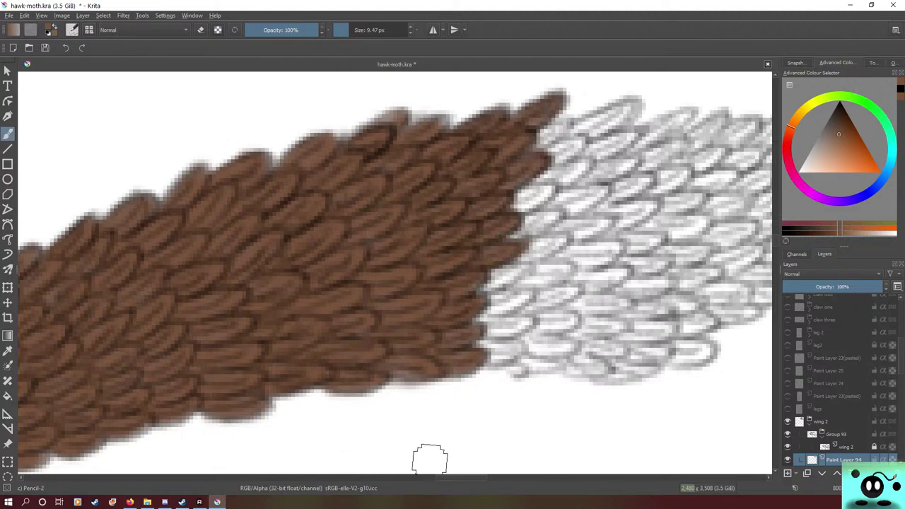
# - Colour the next pale scales along the brown edge from mid-vein down to the vein's lower margin
pyautogui.moveTo(462, 478); pyautogui.dragTo(477, 478)
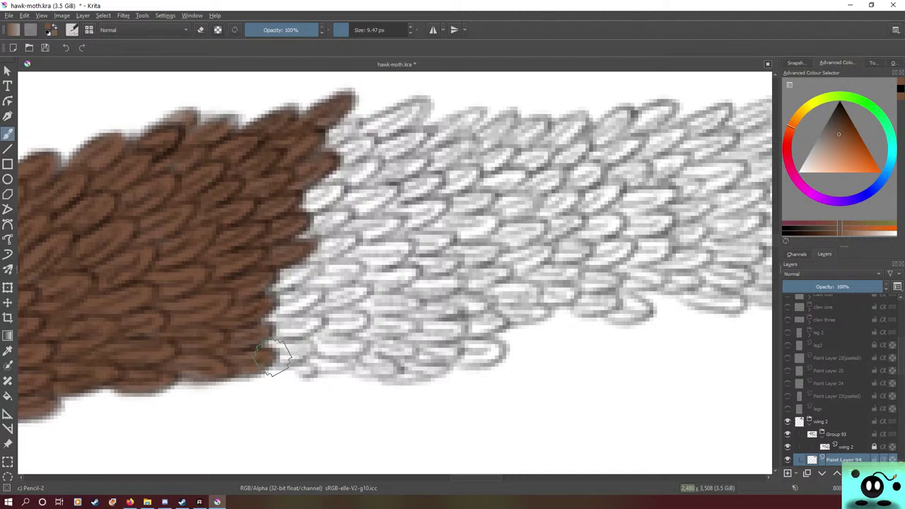
pyautogui.moveTo(276, 357)
pyautogui.mouseDown()
pyautogui.moveTo(310, 351)
pyautogui.moveTo(254, 348)
pyautogui.moveTo(271, 354)
pyautogui.moveTo(262, 339)
pyautogui.moveTo(311, 321)
pyautogui.moveTo(293, 302)
pyautogui.moveTo(259, 326)
pyautogui.moveTo(282, 324)
pyautogui.moveTo(261, 314)
pyautogui.moveTo(315, 293)
pyautogui.moveTo(265, 310)
pyautogui.moveTo(306, 291)
pyautogui.moveTo(256, 303)
pyautogui.moveTo(262, 280)
pyautogui.moveTo(298, 275)
pyautogui.moveTo(258, 293)
pyautogui.moveTo(284, 275)
pyautogui.mouseUp()
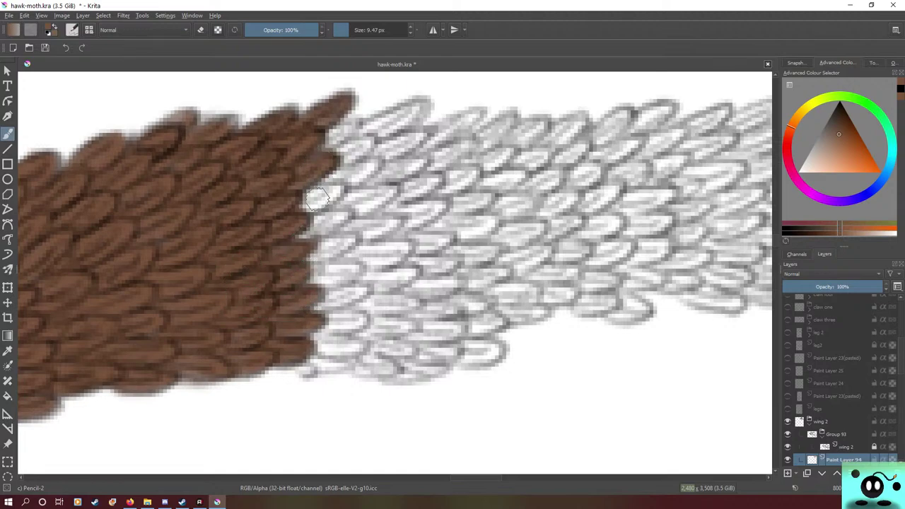
pyautogui.moveTo(318, 198)
pyautogui.mouseDown()
pyautogui.moveTo(292, 201)
pyautogui.moveTo(296, 193)
pyautogui.moveTo(336, 192)
pyautogui.moveTo(289, 222)
pyautogui.moveTo(312, 228)
pyautogui.moveTo(336, 214)
pyautogui.moveTo(281, 237)
pyautogui.moveTo(323, 218)
pyautogui.moveTo(306, 221)
pyautogui.moveTo(324, 256)
pyautogui.moveTo(303, 263)
pyautogui.moveTo(333, 240)
pyautogui.mouseUp()
pyautogui.moveTo(311, 272)
pyautogui.mouseDown()
pyautogui.moveTo(353, 267)
pyautogui.moveTo(293, 276)
pyautogui.moveTo(347, 262)
pyautogui.mouseUp()
pyautogui.moveTo(279, 288)
pyautogui.mouseDown()
pyautogui.moveTo(303, 272)
pyautogui.moveTo(360, 293)
pyautogui.moveTo(310, 312)
pyautogui.moveTo(308, 301)
pyautogui.moveTo(339, 282)
pyautogui.moveTo(289, 311)
pyautogui.moveTo(307, 316)
pyautogui.moveTo(347, 293)
pyautogui.moveTo(338, 272)
pyautogui.moveTo(302, 278)
pyautogui.moveTo(330, 237)
pyautogui.moveTo(293, 254)
pyautogui.moveTo(324, 252)
pyautogui.mouseUp()
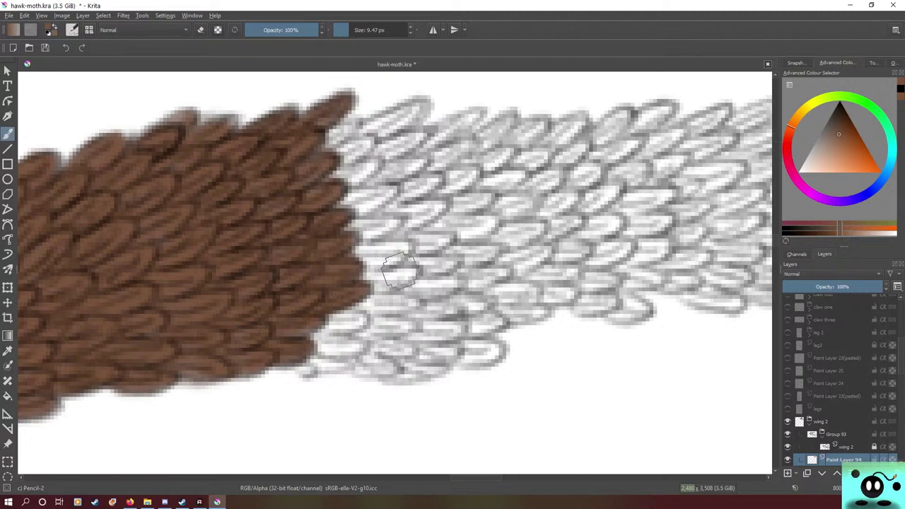
pyautogui.moveTo(345, 327)
pyautogui.mouseDown()
pyautogui.moveTo(314, 321)
pyautogui.moveTo(320, 313)
pyautogui.moveTo(305, 332)
pyautogui.moveTo(329, 344)
pyautogui.moveTo(349, 341)
pyautogui.moveTo(328, 346)
pyautogui.moveTo(299, 333)
pyautogui.moveTo(336, 362)
pyautogui.moveTo(317, 344)
pyautogui.moveTo(304, 362)
pyautogui.moveTo(322, 364)
pyautogui.moveTo(297, 345)
pyautogui.moveTo(361, 365)
pyautogui.moveTo(387, 358)
pyautogui.moveTo(356, 341)
pyautogui.moveTo(384, 336)
pyautogui.moveTo(389, 345)
pyautogui.moveTo(333, 338)
pyautogui.mouseUp()
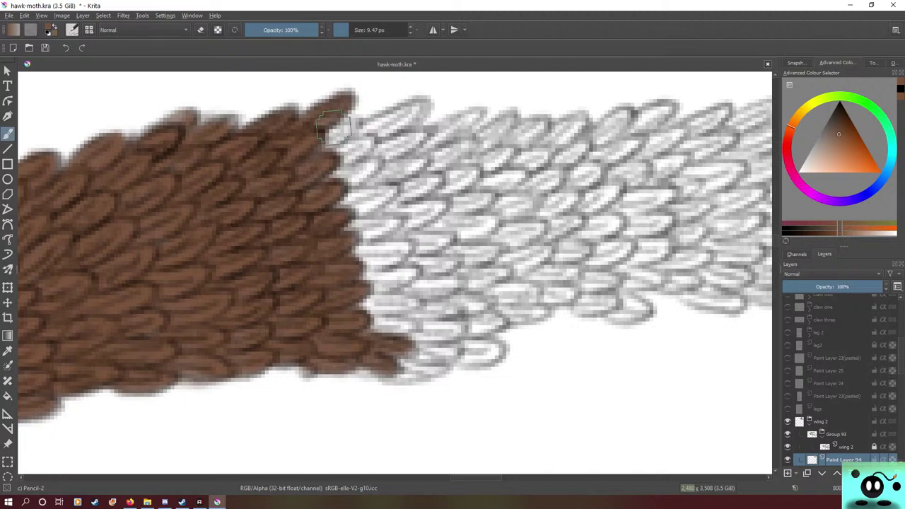
# - Colour the pale scales brown along the upper half of the edge, beneath the protruding upper-margin scale
pyautogui.moveTo(336, 145)
pyautogui.mouseDown()
pyautogui.moveTo(355, 122)
pyautogui.moveTo(307, 155)
pyautogui.moveTo(370, 138)
pyautogui.moveTo(349, 139)
pyautogui.moveTo(322, 164)
pyautogui.moveTo(361, 138)
pyautogui.moveTo(335, 166)
pyautogui.moveTo(337, 180)
pyautogui.moveTo(326, 180)
pyautogui.moveTo(343, 160)
pyautogui.mouseUp()
pyautogui.moveTo(342, 195)
pyautogui.mouseDown()
pyautogui.moveTo(382, 186)
pyautogui.moveTo(340, 198)
pyautogui.moveTo(395, 180)
pyautogui.moveTo(370, 206)
pyautogui.moveTo(331, 225)
pyautogui.moveTo(398, 214)
pyautogui.moveTo(351, 233)
pyautogui.moveTo(385, 216)
pyautogui.mouseUp()
pyautogui.rightClick(382, 173)
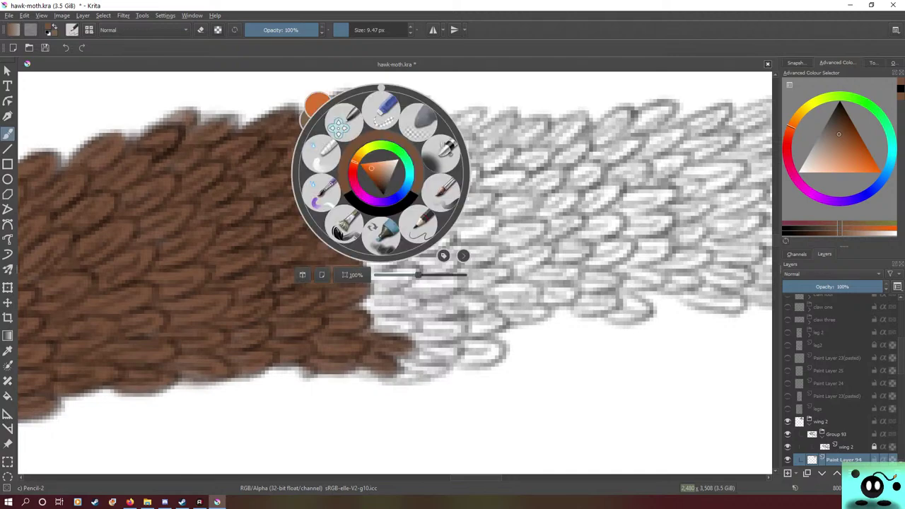
pyautogui.rightClick(405, 163)
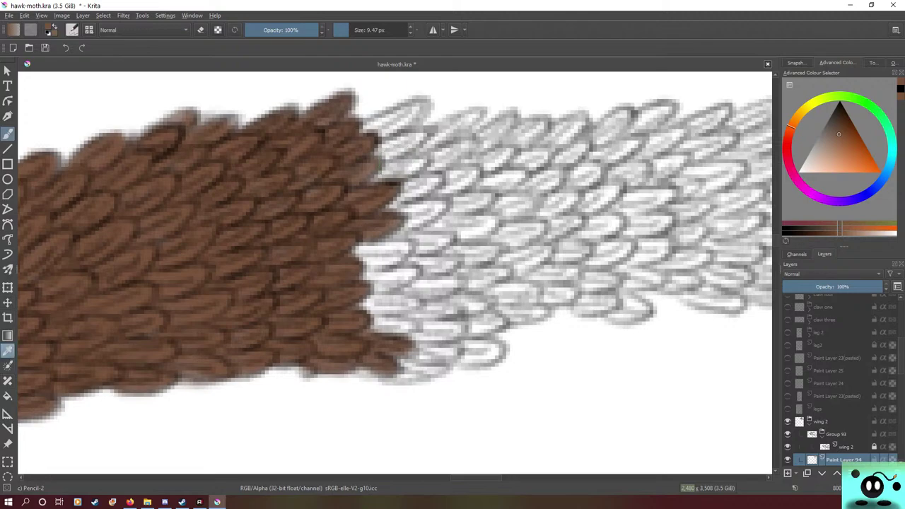
# - Resample the brown from the painted scales and colour the pale scales from the lower margin up to mid-vein
pyautogui.click(7, 351)
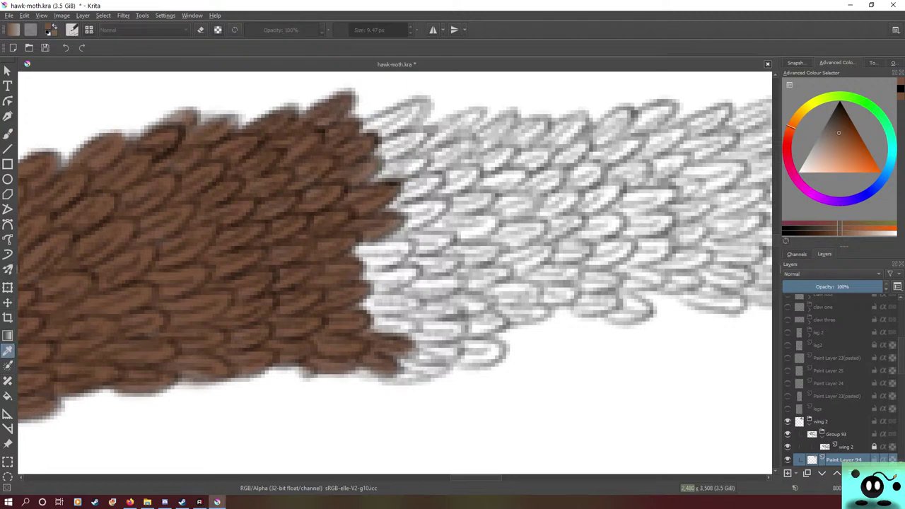
pyautogui.press('b')
pyautogui.moveTo(400, 362)
pyautogui.mouseDown()
pyautogui.moveTo(427, 370)
pyautogui.moveTo(417, 361)
pyautogui.moveTo(456, 353)
pyautogui.moveTo(403, 346)
pyautogui.moveTo(436, 342)
pyautogui.moveTo(445, 353)
pyautogui.moveTo(421, 349)
pyautogui.moveTo(455, 331)
pyautogui.moveTo(406, 335)
pyautogui.moveTo(446, 322)
pyautogui.moveTo(369, 336)
pyautogui.moveTo(358, 317)
pyautogui.moveTo(395, 317)
pyautogui.moveTo(360, 325)
pyautogui.moveTo(408, 321)
pyautogui.moveTo(358, 326)
pyautogui.moveTo(397, 326)
pyautogui.moveTo(373, 311)
pyautogui.moveTo(418, 257)
pyautogui.moveTo(373, 309)
pyautogui.moveTo(415, 304)
pyautogui.moveTo(356, 304)
pyautogui.moveTo(376, 278)
pyautogui.moveTo(411, 273)
pyautogui.moveTo(394, 283)
pyautogui.moveTo(351, 241)
pyautogui.moveTo(394, 278)
pyautogui.moveTo(345, 278)
pyautogui.moveTo(403, 244)
pyautogui.moveTo(379, 243)
pyautogui.moveTo(403, 247)
pyautogui.moveTo(373, 267)
pyautogui.moveTo(347, 257)
pyautogui.moveTo(358, 244)
pyautogui.moveTo(375, 255)
pyautogui.moveTo(400, 242)
pyautogui.moveTo(359, 253)
pyautogui.mouseUp()
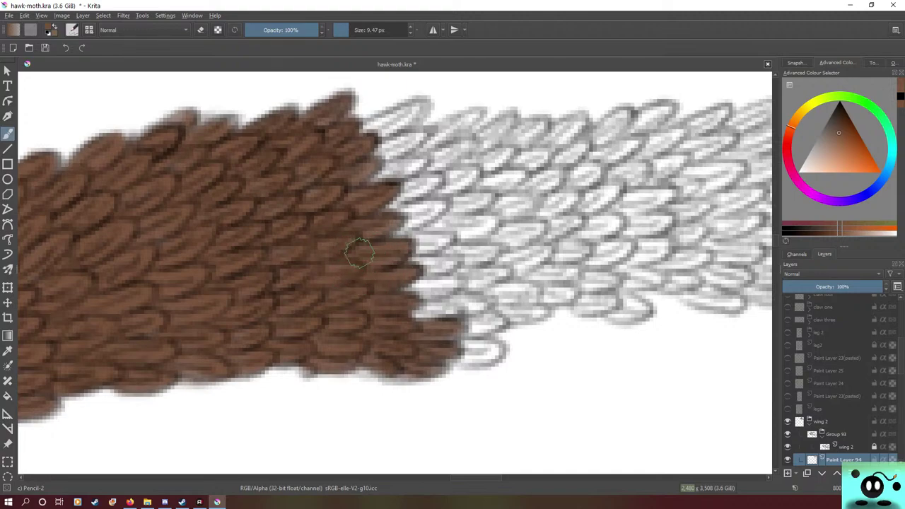
# - Paint the next long scale on the upper margin brown, along with the pale scales directly beneath it
pyautogui.moveTo(387, 158); pyautogui.dragTo(375, 169)
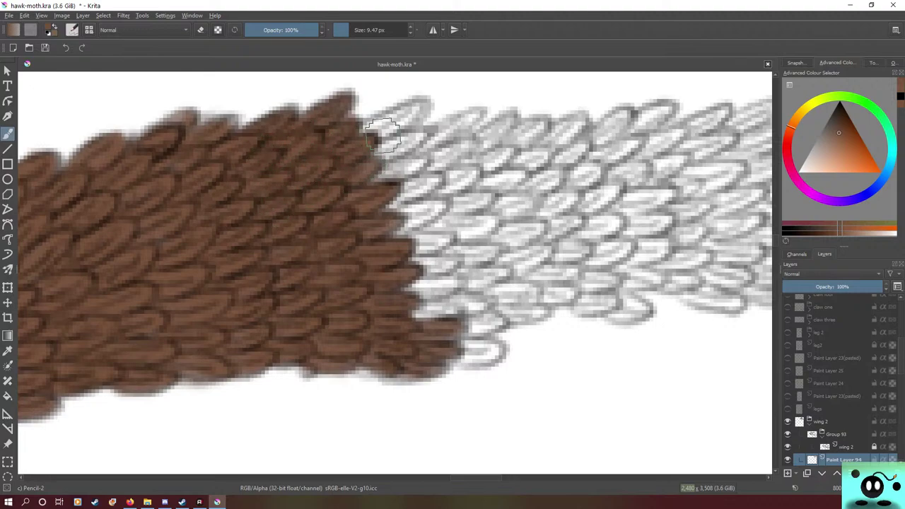
pyautogui.moveTo(365, 135)
pyautogui.mouseDown()
pyautogui.moveTo(413, 105)
pyautogui.moveTo(362, 138)
pyautogui.moveTo(422, 102)
pyautogui.moveTo(387, 131)
pyautogui.moveTo(412, 105)
pyautogui.mouseUp()
pyautogui.moveTo(368, 134)
pyautogui.mouseDown()
pyautogui.moveTo(350, 160)
pyautogui.moveTo(419, 135)
pyautogui.moveTo(410, 149)
pyautogui.moveTo(364, 167)
pyautogui.moveTo(418, 129)
pyautogui.mouseUp()
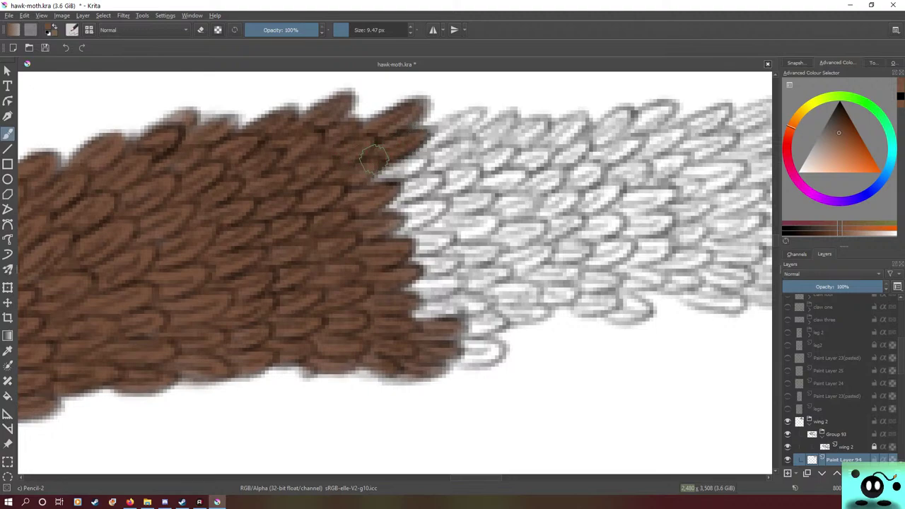
pyautogui.moveTo(372, 159)
pyautogui.mouseDown()
pyautogui.moveTo(427, 157)
pyautogui.moveTo(372, 176)
pyautogui.moveTo(396, 162)
pyautogui.mouseUp()
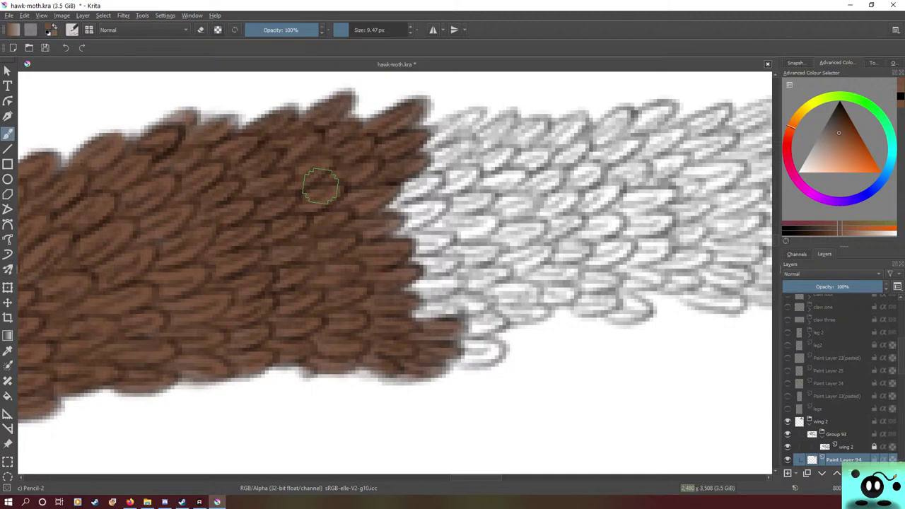
pyautogui.moveTo(407, 171)
pyautogui.mouseDown()
pyautogui.moveTo(437, 180)
pyautogui.moveTo(423, 177)
pyautogui.moveTo(376, 204)
pyautogui.moveTo(433, 180)
pyautogui.moveTo(410, 198)
pyautogui.moveTo(365, 211)
pyautogui.moveTo(396, 187)
pyautogui.mouseUp()
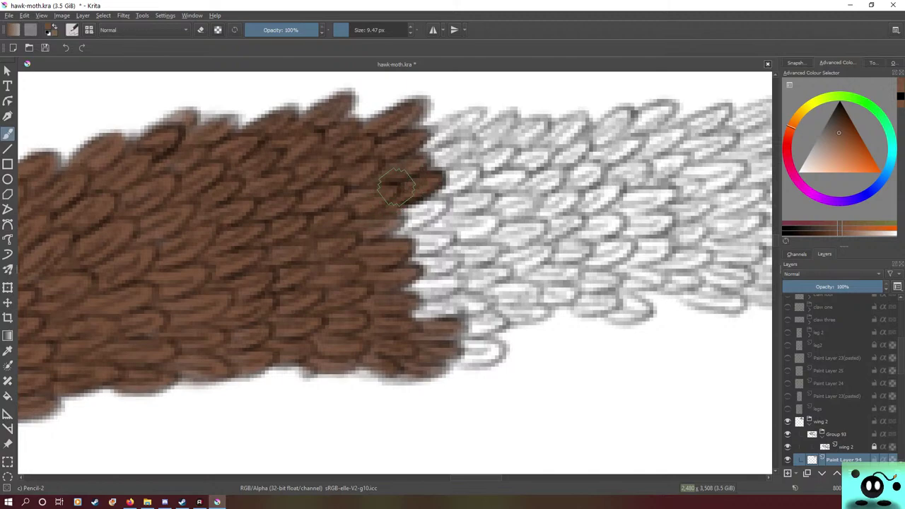
# - Colour the rounded scales jutting out at the lower margin brown and continue through the pale notch up to mid-vein
pyautogui.moveTo(476, 479)
pyautogui.mouseDown()
pyautogui.moveTo(559, 478)
pyautogui.moveTo(469, 478)
pyautogui.moveTo(484, 478)
pyautogui.mouseUp()
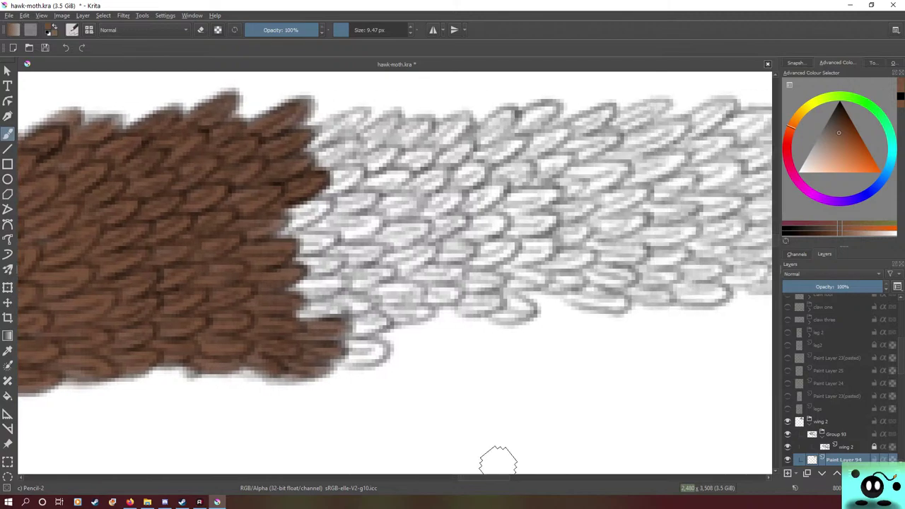
pyautogui.moveTo(359, 348)
pyautogui.mouseDown()
pyautogui.moveTo(378, 352)
pyautogui.moveTo(362, 344)
pyautogui.moveTo(371, 333)
pyautogui.moveTo(358, 347)
pyautogui.moveTo(318, 353)
pyautogui.moveTo(340, 329)
pyautogui.moveTo(375, 318)
pyautogui.moveTo(332, 330)
pyautogui.moveTo(372, 312)
pyautogui.moveTo(322, 306)
pyautogui.moveTo(354, 297)
pyautogui.moveTo(329, 303)
pyautogui.moveTo(364, 301)
pyautogui.moveTo(352, 311)
pyautogui.moveTo(330, 311)
pyautogui.mouseUp()
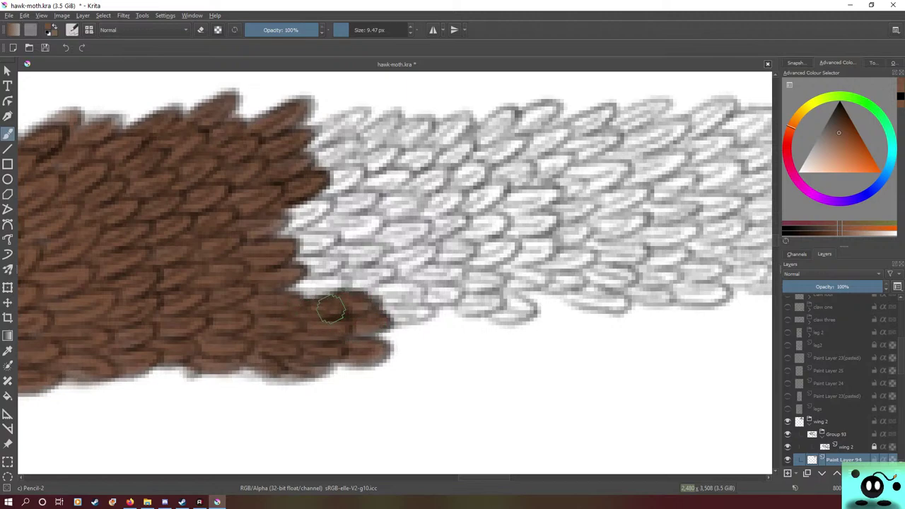
pyautogui.moveTo(265, 325)
pyautogui.mouseDown()
pyautogui.moveTo(318, 280)
pyautogui.moveTo(298, 296)
pyautogui.moveTo(297, 276)
pyautogui.moveTo(302, 286)
pyautogui.moveTo(277, 295)
pyautogui.moveTo(313, 291)
pyautogui.moveTo(324, 284)
pyautogui.moveTo(321, 264)
pyautogui.moveTo(333, 265)
pyautogui.moveTo(280, 268)
pyautogui.mouseUp()
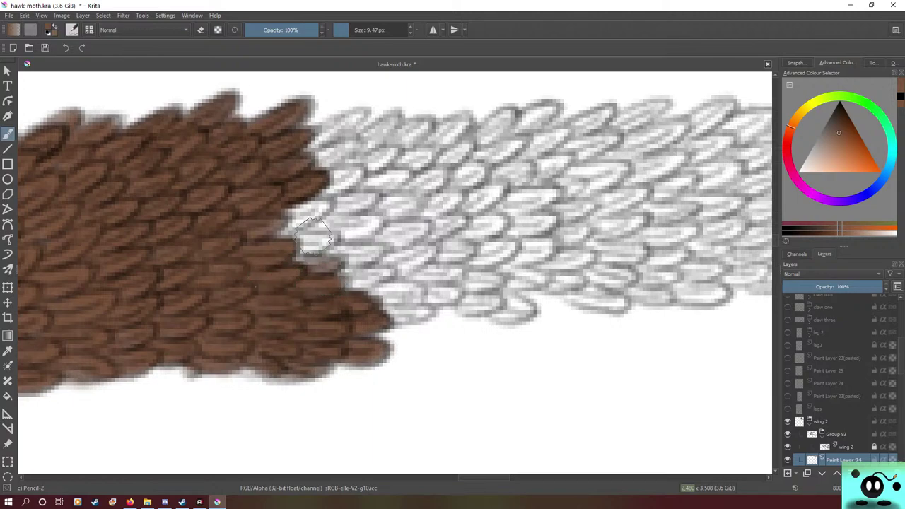
pyautogui.moveTo(314, 235)
pyautogui.mouseDown()
pyautogui.moveTo(322, 267)
pyautogui.moveTo(310, 274)
pyautogui.moveTo(333, 240)
pyautogui.moveTo(287, 235)
pyautogui.moveTo(338, 241)
pyautogui.moveTo(283, 223)
pyautogui.moveTo(319, 207)
pyautogui.moveTo(272, 214)
pyautogui.moveTo(275, 256)
pyautogui.moveTo(334, 231)
pyautogui.moveTo(334, 216)
pyautogui.mouseUp()
pyautogui.moveTo(380, 219)
pyautogui.mouseDown()
pyautogui.moveTo(329, 240)
pyautogui.moveTo(300, 228)
pyautogui.moveTo(343, 212)
pyautogui.moveTo(352, 215)
pyautogui.moveTo(309, 222)
pyautogui.moveTo(333, 218)
pyautogui.moveTo(284, 246)
pyautogui.moveTo(344, 205)
pyautogui.moveTo(379, 199)
pyautogui.moveTo(300, 214)
pyautogui.moveTo(370, 200)
pyautogui.mouseUp()
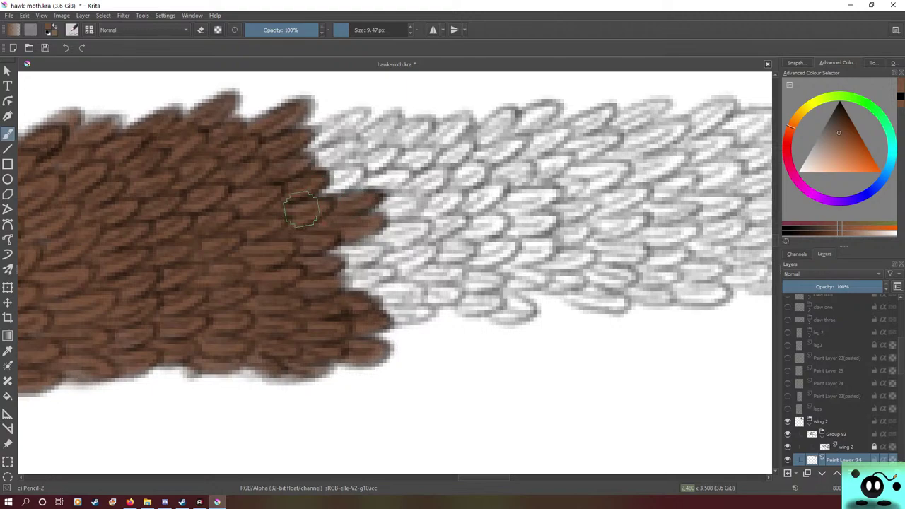
# - Paint the next two upper-margin scales brown and continue down the edge past the middle of the vein
pyautogui.moveTo(302, 211)
pyautogui.mouseDown()
pyautogui.moveTo(357, 178)
pyautogui.moveTo(327, 185)
pyautogui.moveTo(357, 166)
pyautogui.moveTo(346, 170)
pyautogui.moveTo(312, 198)
pyautogui.moveTo(354, 173)
pyautogui.moveTo(318, 187)
pyautogui.moveTo(324, 110)
pyautogui.moveTo(322, 163)
pyautogui.moveTo(314, 166)
pyautogui.moveTo(351, 142)
pyautogui.moveTo(308, 165)
pyautogui.moveTo(343, 139)
pyautogui.moveTo(307, 143)
pyautogui.moveTo(325, 145)
pyautogui.moveTo(301, 155)
pyautogui.moveTo(356, 111)
pyautogui.moveTo(286, 159)
pyautogui.mouseUp()
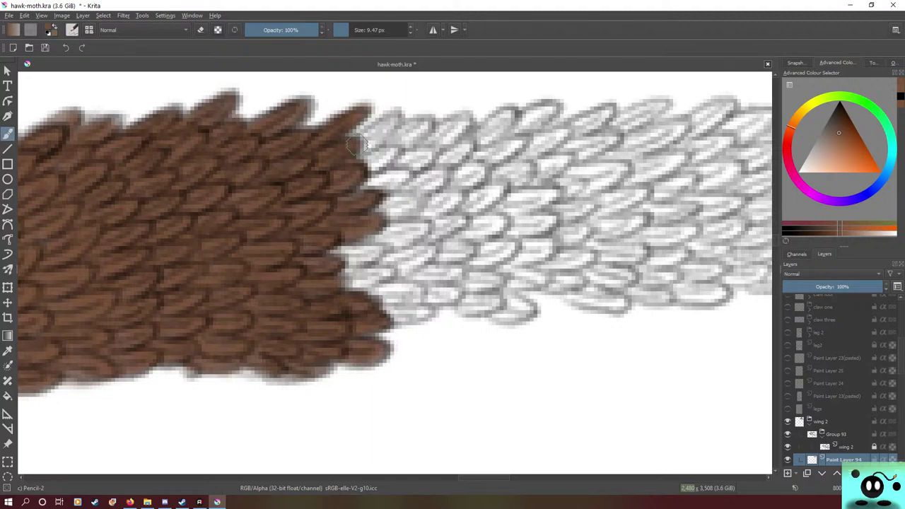
pyautogui.moveTo(356, 145)
pyautogui.mouseDown()
pyautogui.moveTo(386, 121)
pyautogui.moveTo(361, 152)
pyautogui.moveTo(389, 134)
pyautogui.moveTo(356, 167)
pyautogui.moveTo(396, 148)
pyautogui.moveTo(359, 167)
pyautogui.moveTo(400, 177)
pyautogui.moveTo(368, 190)
pyautogui.moveTo(409, 172)
pyautogui.mouseUp()
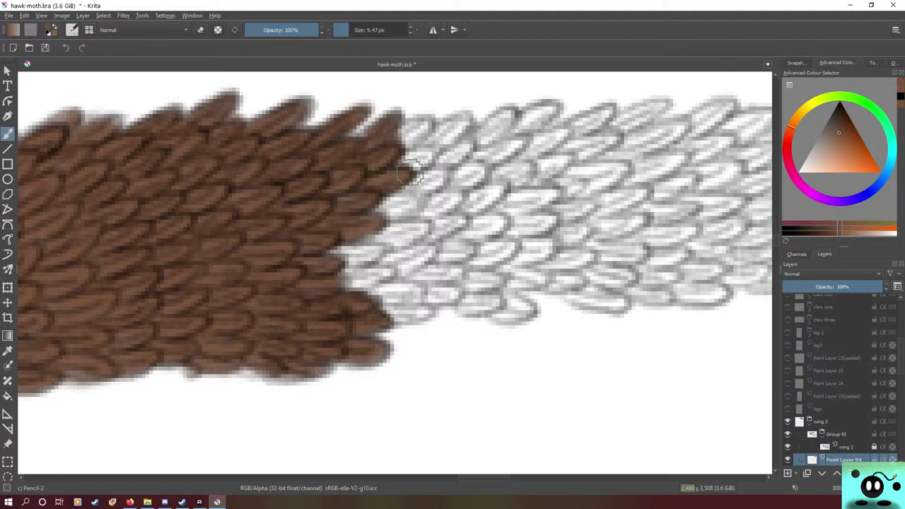
pyautogui.moveTo(377, 207)
pyautogui.mouseDown()
pyautogui.moveTo(408, 204)
pyautogui.moveTo(368, 204)
pyautogui.moveTo(389, 207)
pyautogui.moveTo(353, 215)
pyautogui.moveTo(384, 228)
pyautogui.moveTo(367, 233)
pyautogui.moveTo(434, 230)
pyautogui.moveTo(382, 228)
pyautogui.moveTo(389, 237)
pyautogui.moveTo(421, 230)
pyautogui.moveTo(343, 251)
pyautogui.moveTo(366, 256)
pyautogui.moveTo(380, 251)
pyautogui.moveTo(330, 253)
pyautogui.moveTo(379, 249)
pyautogui.mouseUp()
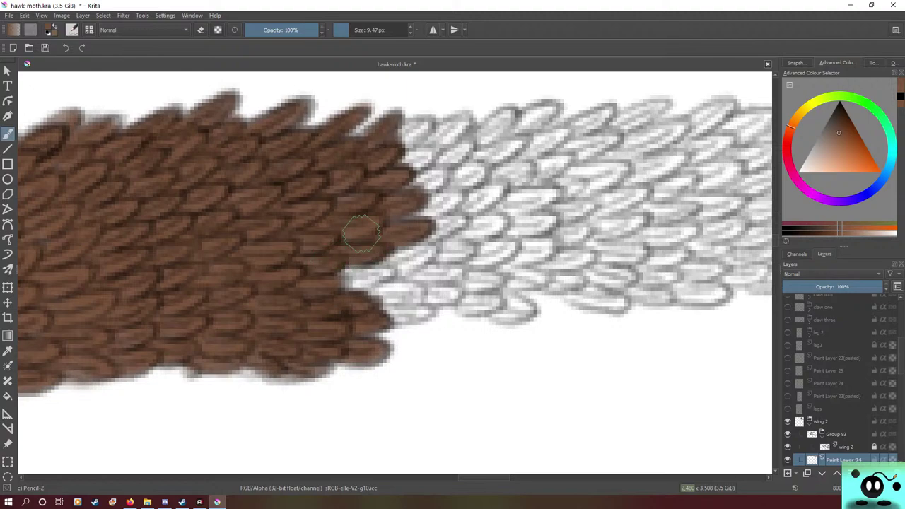
pyautogui.moveTo(361, 232)
pyautogui.mouseDown()
pyautogui.moveTo(370, 281)
pyautogui.moveTo(365, 272)
pyautogui.moveTo(341, 275)
pyautogui.moveTo(379, 276)
pyautogui.moveTo(330, 275)
pyautogui.mouseUp()
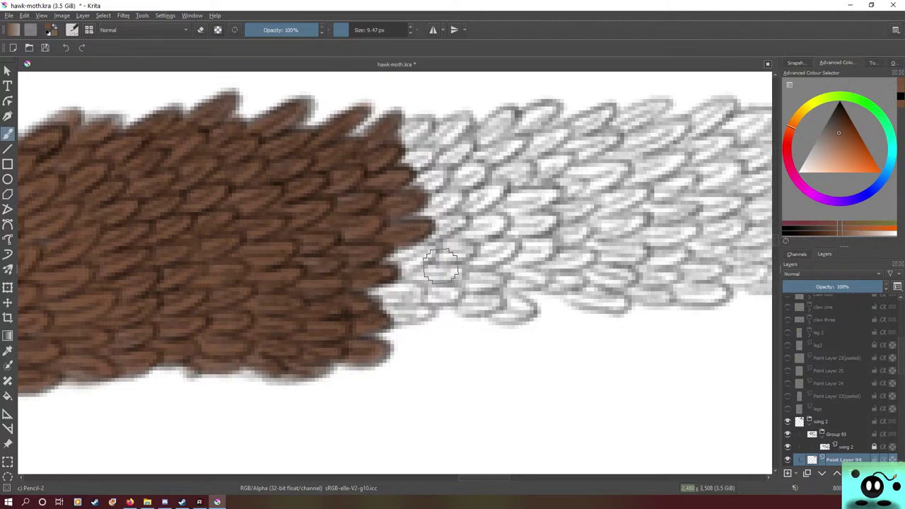
# - Colour the remaining pale scales beside the brown edge from the lower margin up to the next upper-margin scales
pyautogui.moveTo(382, 296)
pyautogui.mouseDown()
pyautogui.moveTo(405, 299)
pyautogui.moveTo(367, 295)
pyautogui.moveTo(413, 285)
pyautogui.moveTo(369, 292)
pyautogui.moveTo(384, 298)
pyautogui.moveTo(384, 312)
pyautogui.moveTo(421, 311)
pyautogui.moveTo(382, 306)
pyautogui.mouseUp()
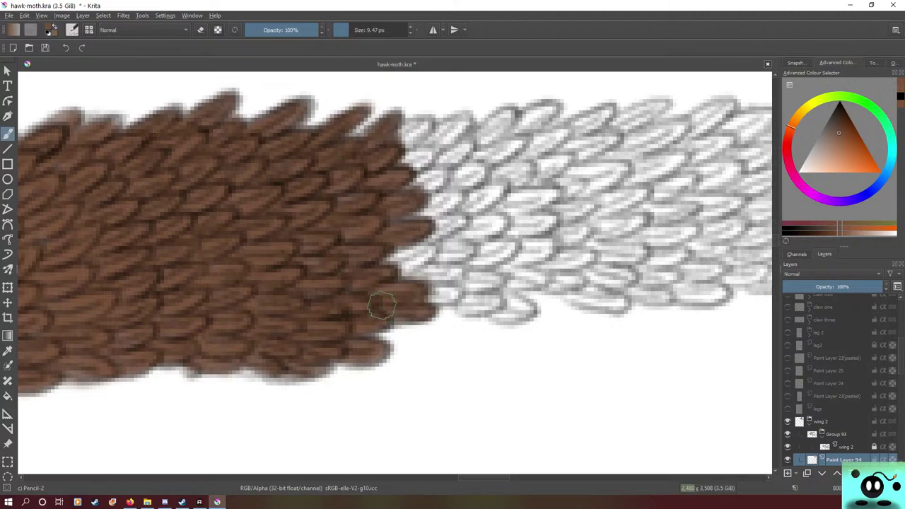
pyautogui.moveTo(414, 258)
pyautogui.mouseDown()
pyautogui.moveTo(389, 272)
pyautogui.moveTo(425, 262)
pyautogui.moveTo(428, 244)
pyautogui.moveTo(394, 273)
pyautogui.moveTo(424, 255)
pyautogui.moveTo(432, 267)
pyautogui.moveTo(464, 271)
pyautogui.moveTo(427, 267)
pyautogui.moveTo(457, 275)
pyautogui.moveTo(449, 297)
pyautogui.moveTo(422, 293)
pyautogui.moveTo(460, 303)
pyautogui.mouseUp()
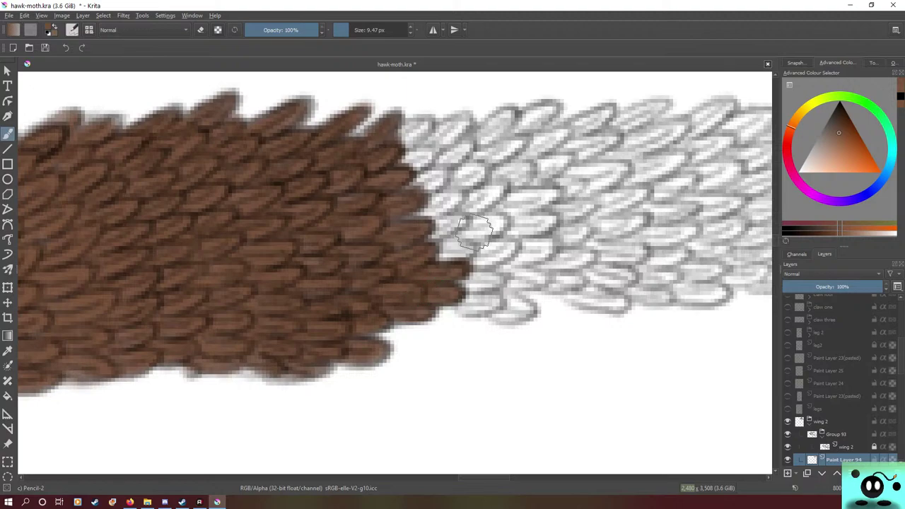
pyautogui.moveTo(447, 252)
pyautogui.mouseDown()
pyautogui.moveTo(470, 244)
pyautogui.moveTo(445, 220)
pyautogui.moveTo(455, 224)
pyautogui.moveTo(425, 236)
pyautogui.moveTo(437, 217)
pyautogui.moveTo(454, 221)
pyautogui.moveTo(439, 222)
pyautogui.moveTo(404, 149)
pyautogui.moveTo(424, 219)
pyautogui.moveTo(454, 198)
pyautogui.moveTo(393, 221)
pyautogui.moveTo(437, 192)
pyautogui.moveTo(411, 210)
pyautogui.moveTo(452, 193)
pyautogui.moveTo(427, 210)
pyautogui.moveTo(445, 202)
pyautogui.moveTo(461, 179)
pyautogui.moveTo(458, 103)
pyautogui.moveTo(436, 177)
pyautogui.moveTo(411, 183)
pyautogui.moveTo(443, 168)
pyautogui.moveTo(415, 190)
pyautogui.moveTo(468, 140)
pyautogui.moveTo(441, 161)
pyautogui.moveTo(440, 145)
pyautogui.moveTo(460, 141)
pyautogui.moveTo(406, 166)
pyautogui.moveTo(426, 156)
pyautogui.moveTo(409, 161)
pyautogui.moveTo(401, 138)
pyautogui.moveTo(407, 136)
pyautogui.moveTo(396, 147)
pyautogui.moveTo(422, 124)
pyautogui.moveTo(410, 140)
pyautogui.moveTo(462, 123)
pyautogui.moveTo(426, 146)
pyautogui.moveTo(447, 139)
pyautogui.mouseUp()
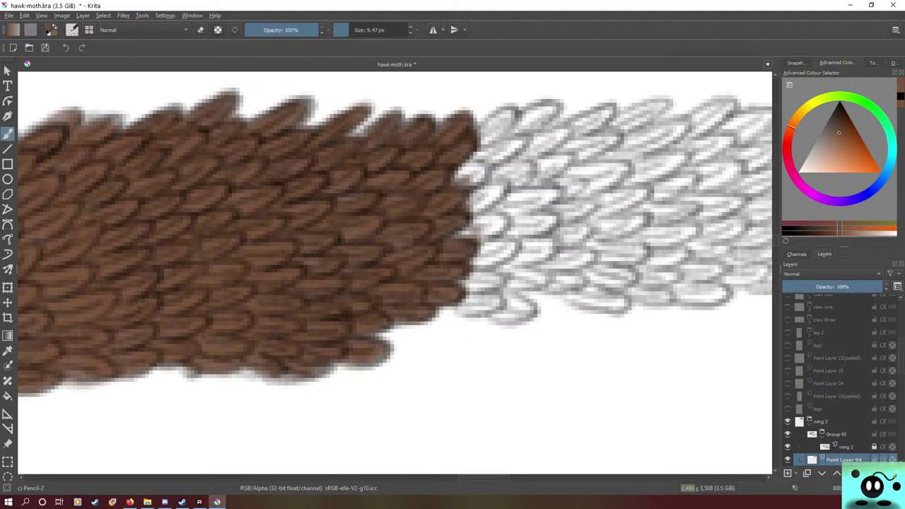
pyautogui.click(788, 460)
pyautogui.click(788, 460)
pyautogui.press('F5')
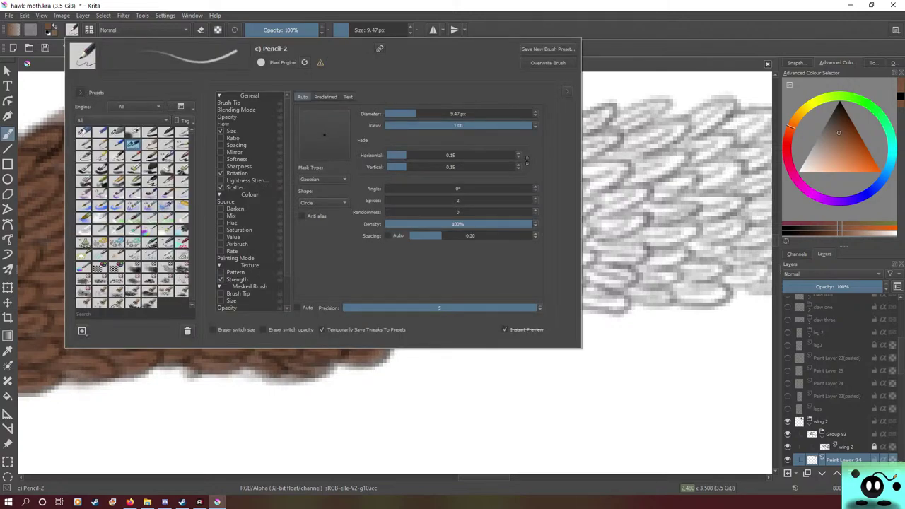
pyautogui.click(166, 132)
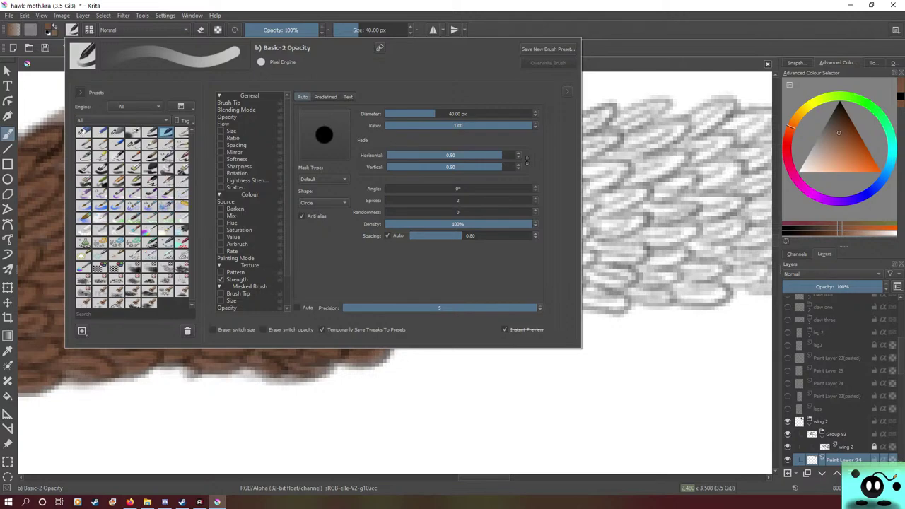
pyautogui.click(451, 417)
pyautogui.moveTo(615, 178)
pyautogui.mouseDown()
pyautogui.moveTo(534, 209)
pyautogui.moveTo(658, 179)
pyautogui.moveTo(548, 188)
pyautogui.moveTo(599, 191)
pyautogui.moveTo(541, 201)
pyautogui.moveTo(580, 186)
pyautogui.mouseUp()
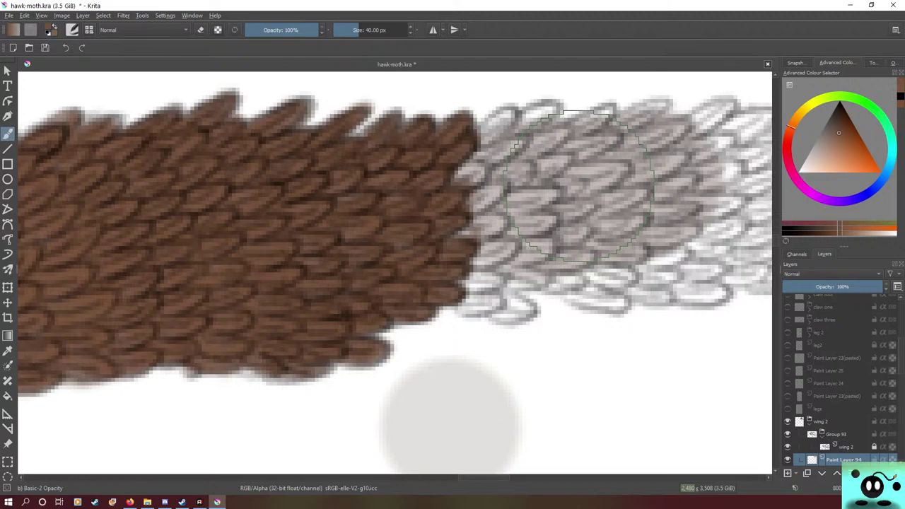
pyautogui.hotkey('ctrl', 'z')
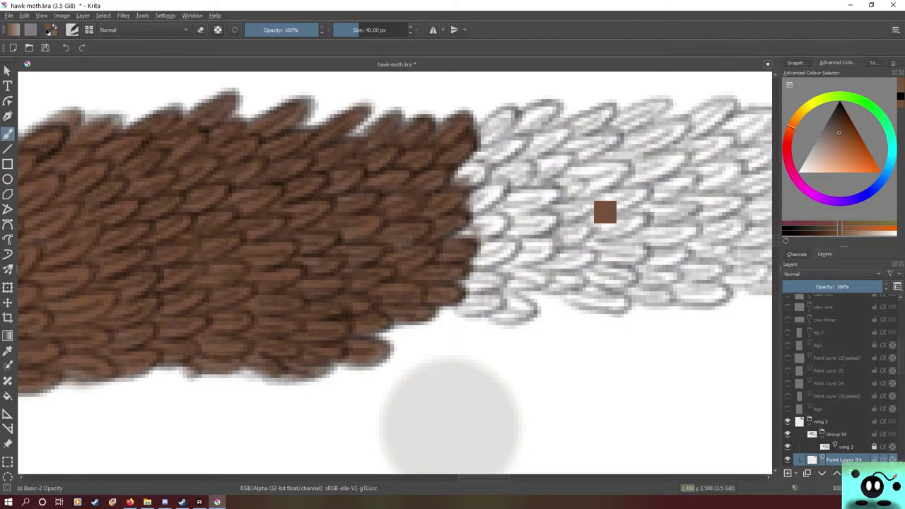
pyautogui.hotkey('ctrl', 'z')
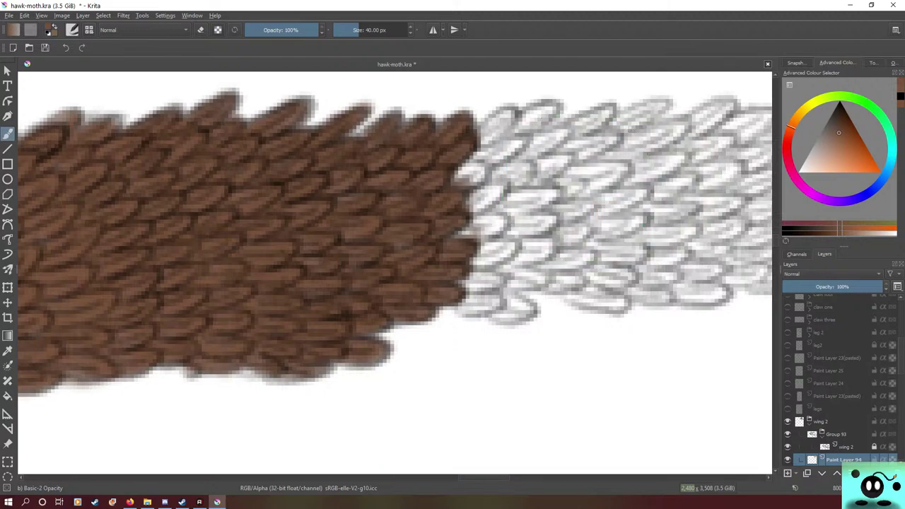
# - Switch to the Basic-1 preset, reduce it to 24.01 px and cover the next broad stretch of pale scales with brown
pyautogui.press('F5')
pyautogui.click(149, 132)
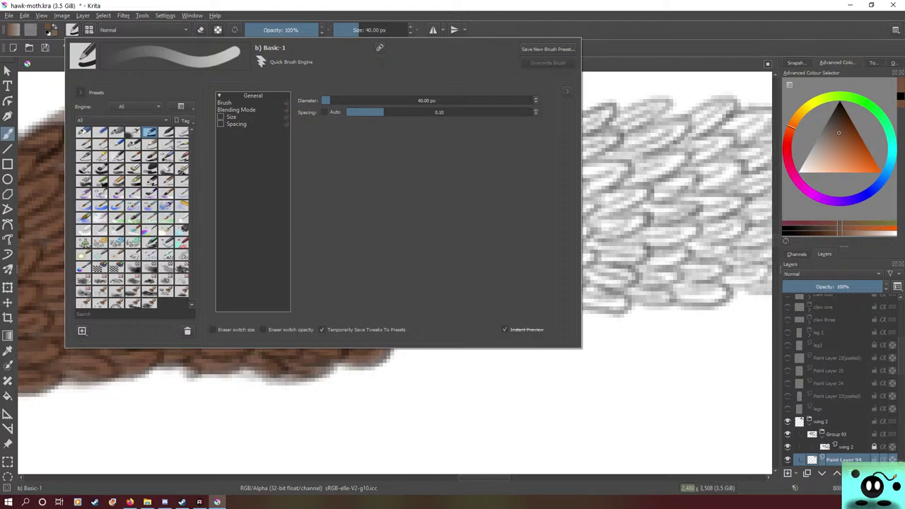
pyautogui.press('F5')
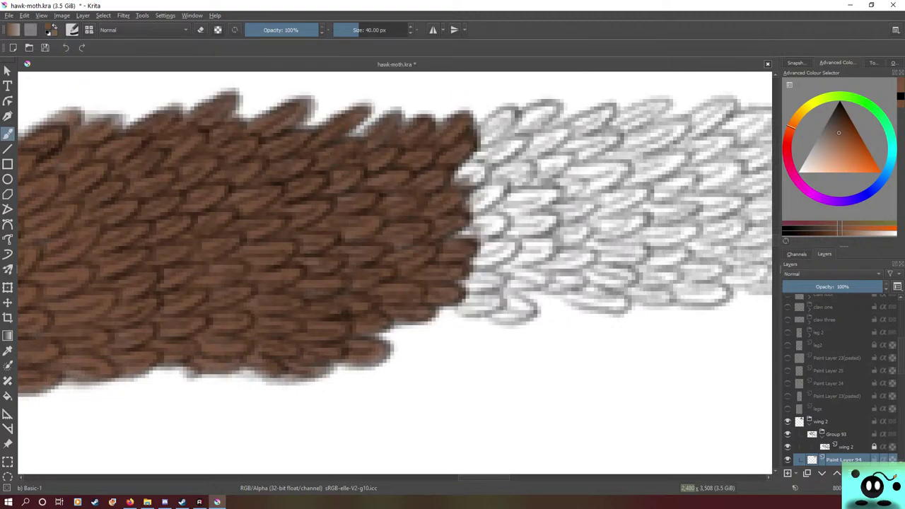
pyautogui.moveTo(488, 204)
pyautogui.mouseDown()
pyautogui.moveTo(692, 205)
pyautogui.moveTo(145, 241)
pyautogui.moveTo(377, 183)
pyautogui.moveTo(502, 171)
pyautogui.moveTo(556, 182)
pyautogui.moveTo(553, 171)
pyautogui.moveTo(449, 274)
pyautogui.moveTo(507, 294)
pyautogui.moveTo(558, 280)
pyautogui.moveTo(468, 278)
pyautogui.moveTo(493, 283)
pyautogui.moveTo(520, 278)
pyautogui.moveTo(467, 270)
pyautogui.moveTo(634, 269)
pyautogui.moveTo(677, 200)
pyautogui.moveTo(547, 176)
pyautogui.moveTo(573, 145)
pyautogui.moveTo(549, 134)
pyautogui.moveTo(510, 131)
pyautogui.moveTo(450, 153)
pyautogui.mouseUp()
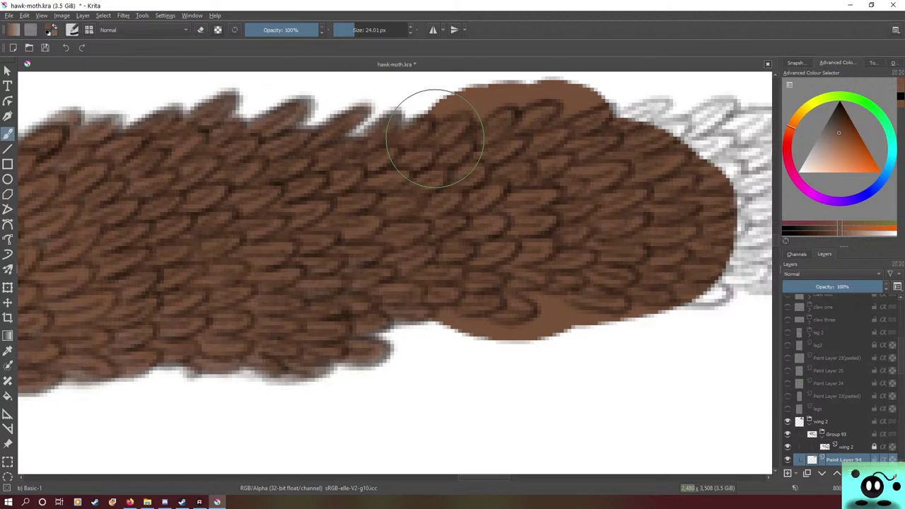
# - Undo the broad brown Basic-1 strokes over the pale scales and switch back to the Pencil-2 brush preset
pyautogui.press('ctrl')
pyautogui.hotkey('ctrl', 'z')
pyautogui.hotkey('ctrl', 'z')
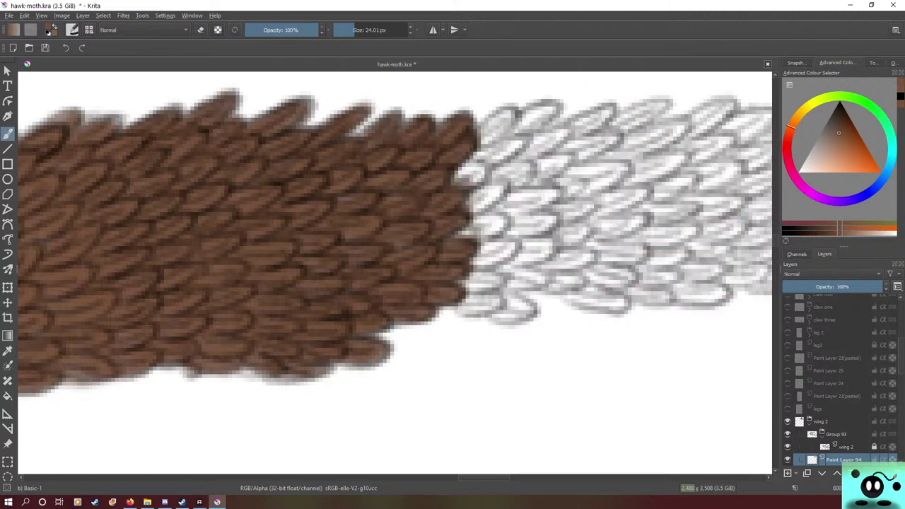
pyautogui.press('F5')
pyautogui.click(133, 143)
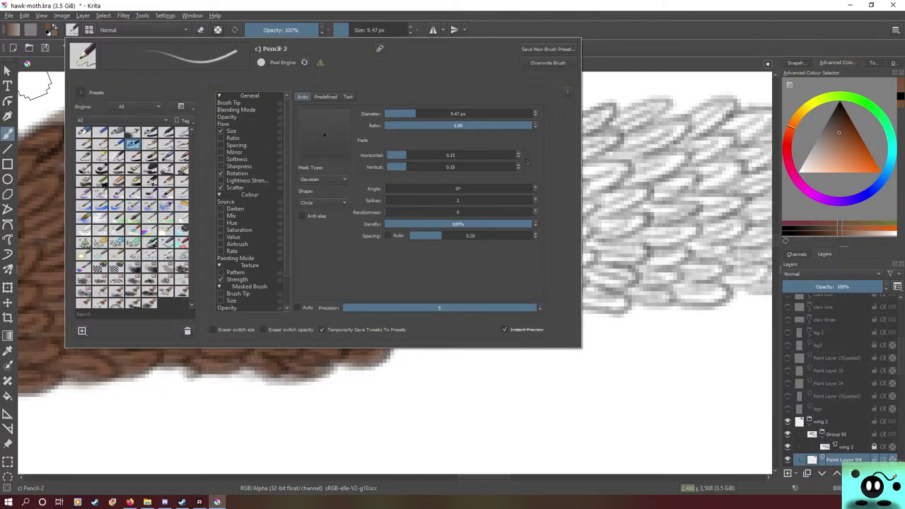
pyautogui.press('F5')
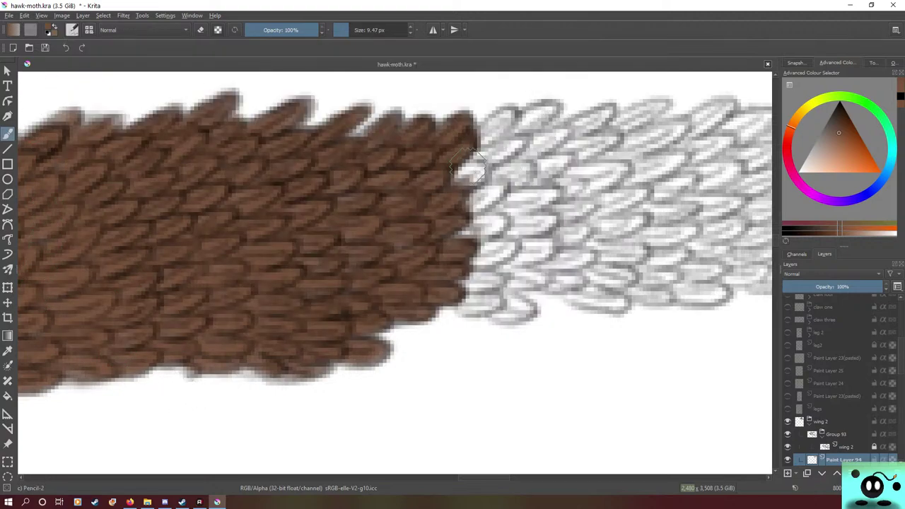
# - Paint the pale scales beside the brown edge from mid-vein up to the next upper-margin scale brown
pyautogui.moveTo(468, 166)
pyautogui.mouseDown()
pyautogui.moveTo(449, 185)
pyautogui.moveTo(478, 163)
pyautogui.moveTo(460, 196)
pyautogui.moveTo(472, 169)
pyautogui.moveTo(445, 181)
pyautogui.moveTo(488, 166)
pyautogui.moveTo(456, 208)
pyautogui.moveTo(470, 213)
pyautogui.moveTo(505, 185)
pyautogui.moveTo(444, 223)
pyautogui.moveTo(456, 233)
pyautogui.moveTo(474, 222)
pyautogui.mouseUp()
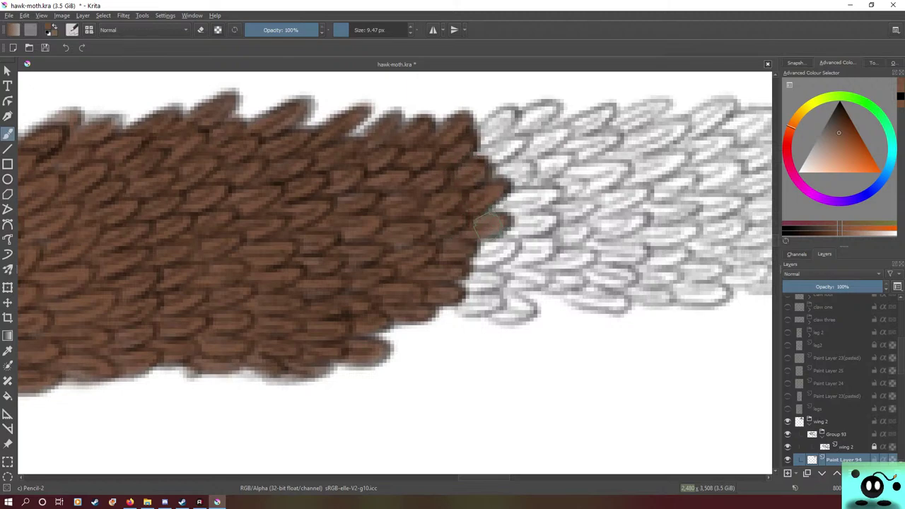
pyautogui.moveTo(486, 251)
pyautogui.mouseDown()
pyautogui.moveTo(510, 238)
pyautogui.moveTo(466, 263)
pyautogui.moveTo(500, 247)
pyautogui.moveTo(473, 250)
pyautogui.moveTo(468, 260)
pyautogui.moveTo(496, 253)
pyautogui.moveTo(507, 236)
pyautogui.moveTo(469, 239)
pyautogui.moveTo(488, 212)
pyautogui.mouseUp()
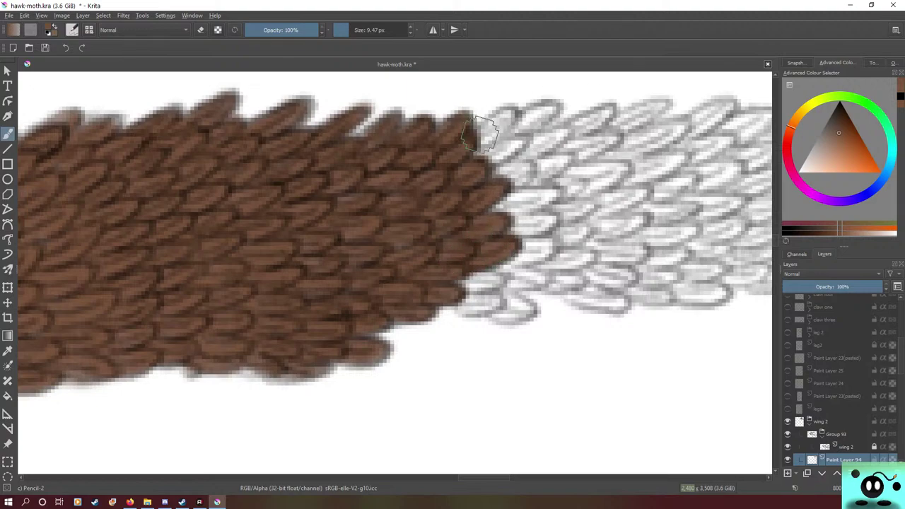
pyautogui.moveTo(481, 144)
pyautogui.mouseDown()
pyautogui.moveTo(511, 109)
pyautogui.moveTo(476, 161)
pyautogui.moveTo(514, 138)
pyautogui.moveTo(548, 198)
pyautogui.moveTo(493, 209)
pyautogui.moveTo(518, 191)
pyautogui.moveTo(552, 185)
pyautogui.moveTo(499, 221)
pyautogui.moveTo(541, 229)
pyautogui.moveTo(521, 228)
pyautogui.moveTo(533, 210)
pyautogui.moveTo(527, 231)
pyautogui.moveTo(507, 229)
pyautogui.moveTo(537, 212)
pyautogui.mouseUp()
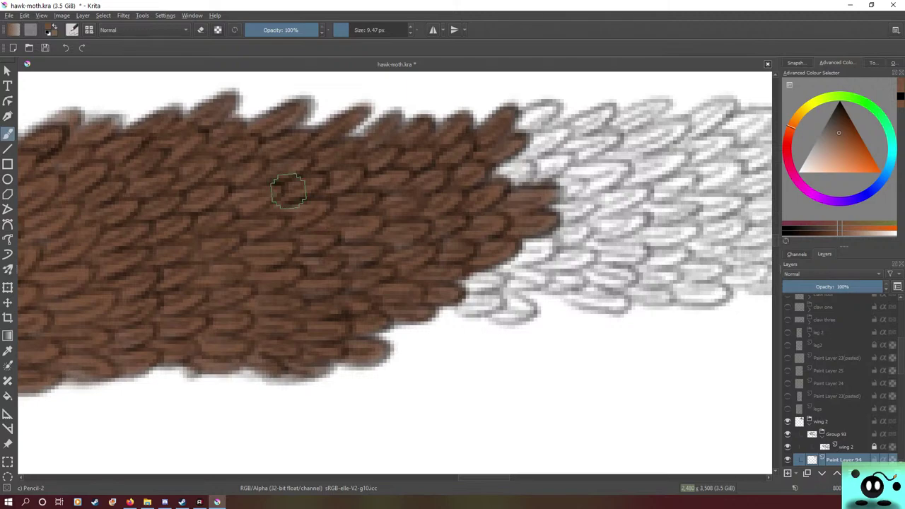
# - Colour the pale scales along the vein's margin facing away from the finished brown vein, including the two protruding ones
pyautogui.press('4')
pyautogui.press('4')
pyautogui.press('4')
pyautogui.press('4')
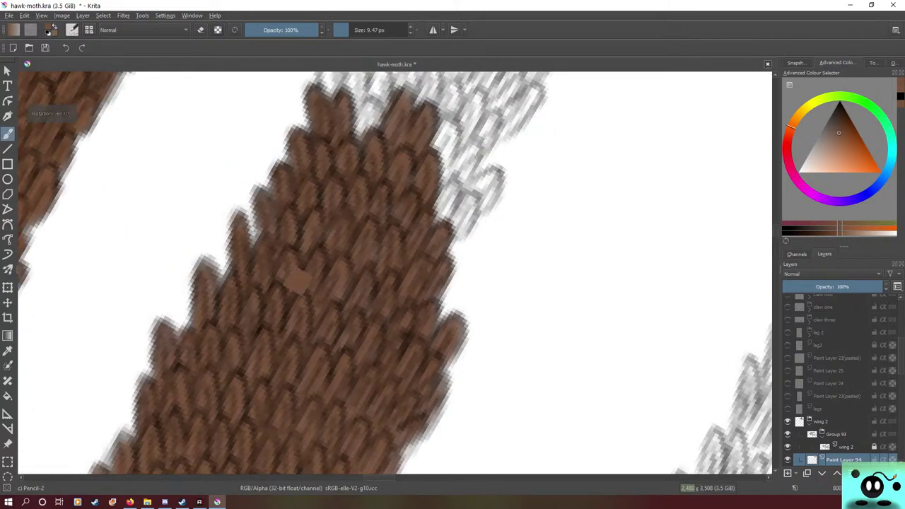
pyautogui.press('4')
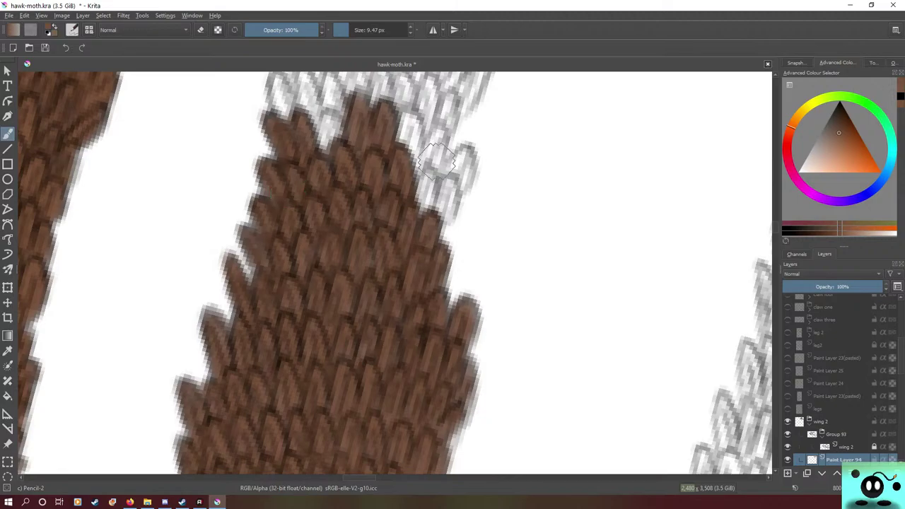
pyautogui.scroll(2, 228, 228)
pyautogui.scroll(-8, 266, 228)
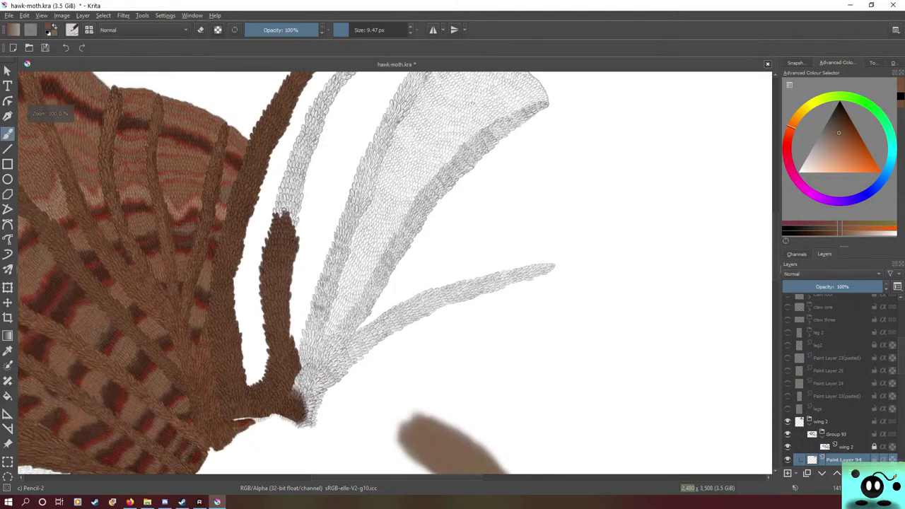
pyautogui.scroll(-5, 302, 150)
pyautogui.scroll(5, 302, 150)
pyautogui.scroll(3, 249, 245)
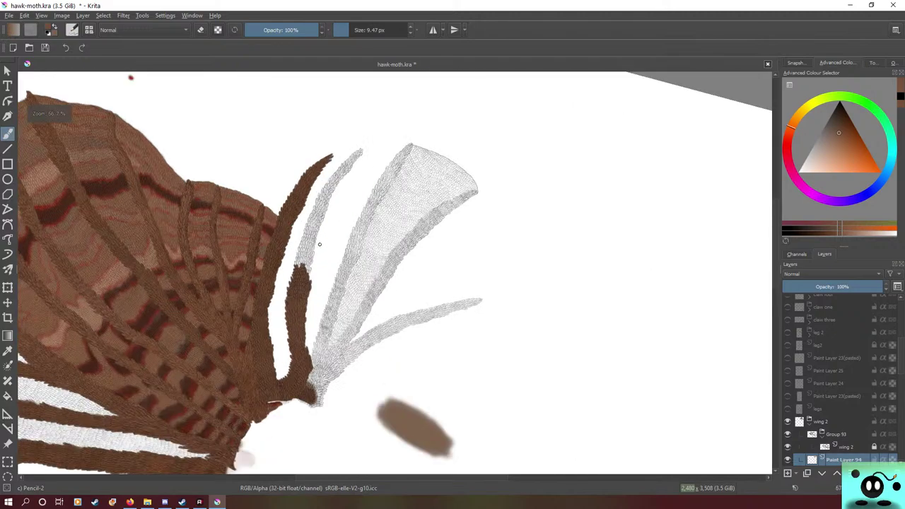
pyautogui.press('5')
pyautogui.scroll(5, 249, 245)
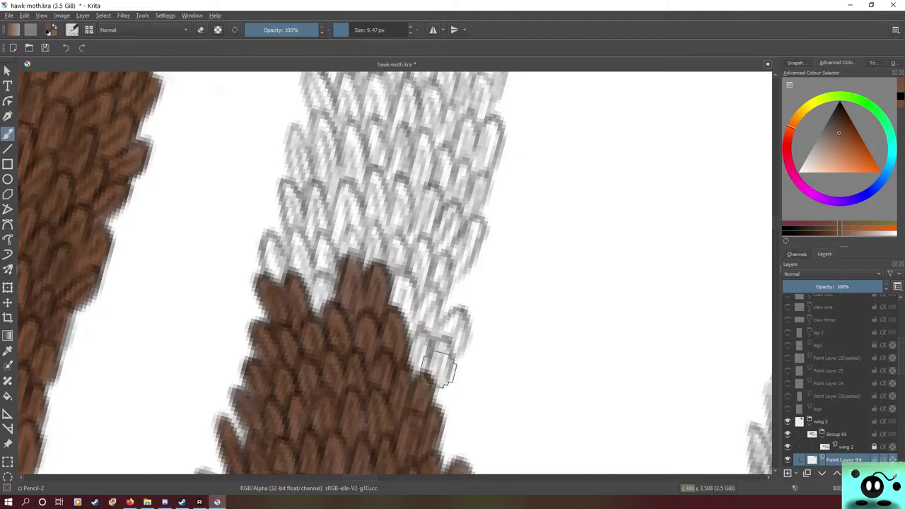
pyautogui.moveTo(439, 369)
pyautogui.mouseDown()
pyautogui.moveTo(435, 342)
pyautogui.moveTo(434, 374)
pyautogui.moveTo(425, 372)
pyautogui.moveTo(425, 343)
pyautogui.moveTo(411, 376)
pyautogui.moveTo(423, 331)
pyautogui.moveTo(403, 376)
pyautogui.moveTo(418, 344)
pyautogui.moveTo(456, 335)
pyautogui.moveTo(447, 350)
pyautogui.moveTo(453, 319)
pyautogui.moveTo(461, 328)
pyautogui.moveTo(453, 318)
pyautogui.moveTo(451, 353)
pyautogui.moveTo(442, 337)
pyautogui.moveTo(417, 355)
pyautogui.moveTo(440, 347)
pyautogui.moveTo(409, 336)
pyautogui.moveTo(428, 298)
pyautogui.moveTo(425, 346)
pyautogui.mouseUp()
pyautogui.moveTo(408, 306)
pyautogui.mouseDown()
pyautogui.moveTo(397, 281)
pyautogui.moveTo(382, 278)
pyautogui.moveTo(416, 286)
pyautogui.moveTo(410, 329)
pyautogui.moveTo(407, 291)
pyautogui.moveTo(394, 319)
pyautogui.mouseUp()
pyautogui.moveTo(405, 283)
pyautogui.mouseDown()
pyautogui.moveTo(420, 328)
pyautogui.moveTo(443, 269)
pyautogui.moveTo(429, 296)
pyautogui.moveTo(423, 275)
pyautogui.moveTo(419, 294)
pyautogui.moveTo(428, 298)
pyautogui.moveTo(451, 232)
pyautogui.moveTo(447, 259)
pyautogui.moveTo(469, 233)
pyautogui.moveTo(451, 262)
pyautogui.moveTo(465, 239)
pyautogui.moveTo(420, 285)
pyautogui.mouseUp()
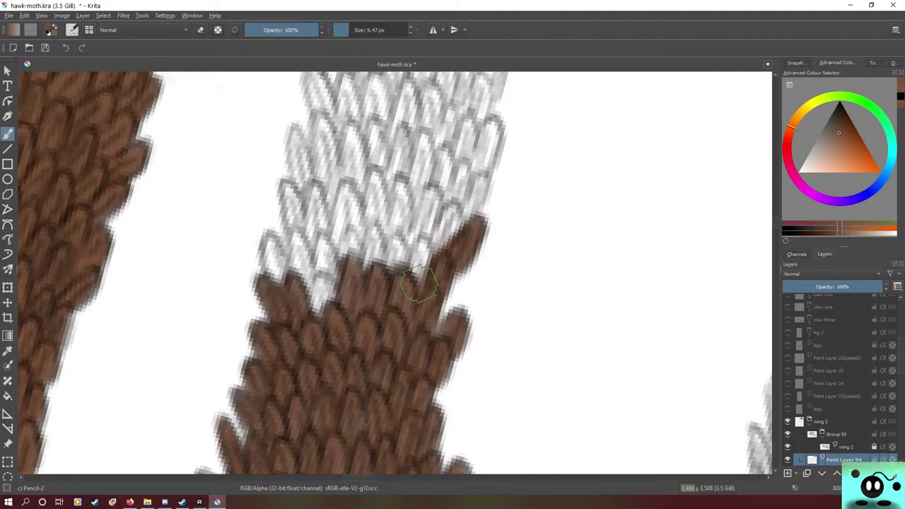
# - Fill the pale notch near the margin facing the finished brown vein and colour the neighbouring scales towards mid-vein
pyautogui.moveTo(348, 298)
pyautogui.mouseDown()
pyautogui.moveTo(339, 288)
pyautogui.moveTo(373, 262)
pyautogui.moveTo(375, 295)
pyautogui.mouseUp()
pyautogui.moveTo(324, 309)
pyautogui.mouseDown()
pyautogui.moveTo(327, 280)
pyautogui.moveTo(318, 291)
pyautogui.moveTo(308, 278)
pyautogui.moveTo(301, 237)
pyautogui.moveTo(294, 234)
pyautogui.moveTo(307, 287)
pyautogui.moveTo(301, 242)
pyautogui.moveTo(303, 264)
pyautogui.moveTo(264, 263)
pyautogui.moveTo(273, 284)
pyautogui.moveTo(277, 267)
pyautogui.moveTo(265, 246)
pyautogui.moveTo(282, 283)
pyautogui.mouseUp()
pyautogui.click(329, 266)
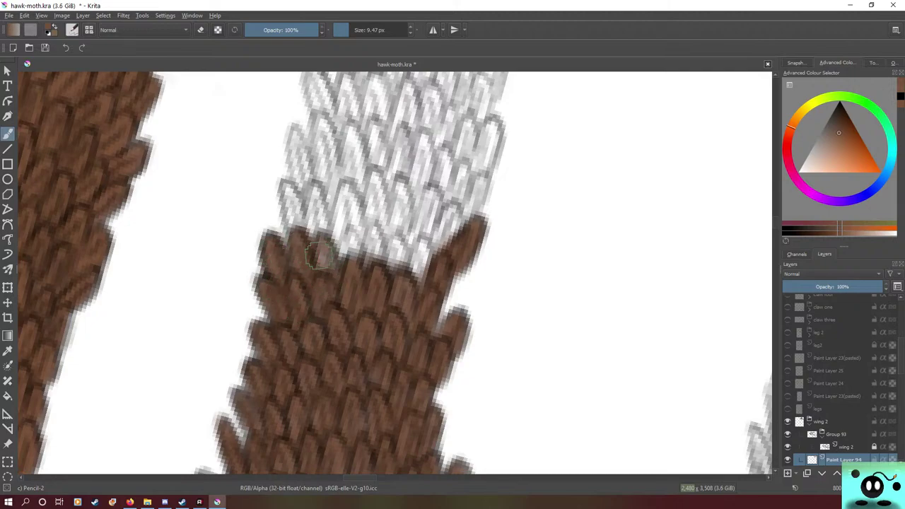
pyautogui.moveTo(341, 269)
pyautogui.mouseDown()
pyautogui.moveTo(353, 235)
pyautogui.moveTo(361, 280)
pyautogui.moveTo(342, 250)
pyautogui.moveTo(356, 232)
pyautogui.mouseUp()
pyautogui.moveTo(365, 285); pyautogui.dragTo(375, 226)
# - Paint the tall mid-vein scales brown and continue over the next rows from one margin to the other
pyautogui.moveTo(375, 259)
pyautogui.mouseDown()
pyautogui.moveTo(377, 229)
pyautogui.moveTo(376, 260)
pyautogui.moveTo(389, 274)
pyautogui.moveTo(401, 246)
pyautogui.moveTo(379, 274)
pyautogui.moveTo(406, 264)
pyautogui.moveTo(405, 285)
pyautogui.moveTo(427, 238)
pyautogui.moveTo(416, 295)
pyautogui.moveTo(391, 264)
pyautogui.moveTo(397, 244)
pyautogui.moveTo(391, 276)
pyautogui.moveTo(399, 177)
pyautogui.moveTo(395, 230)
pyautogui.moveTo(406, 250)
pyautogui.moveTo(400, 192)
pyautogui.mouseUp()
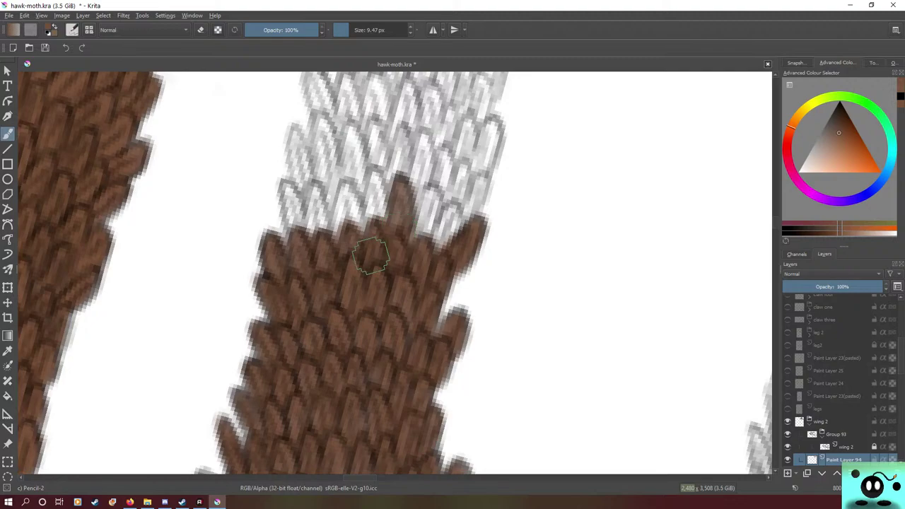
pyautogui.moveTo(403, 200)
pyautogui.mouseDown()
pyautogui.moveTo(391, 228)
pyautogui.moveTo(389, 218)
pyautogui.moveTo(413, 242)
pyautogui.moveTo(421, 207)
pyautogui.moveTo(433, 198)
pyautogui.moveTo(425, 189)
pyautogui.moveTo(432, 192)
pyautogui.moveTo(421, 221)
pyautogui.moveTo(430, 252)
pyautogui.moveTo(451, 216)
pyautogui.moveTo(445, 251)
pyautogui.moveTo(450, 220)
pyautogui.mouseUp()
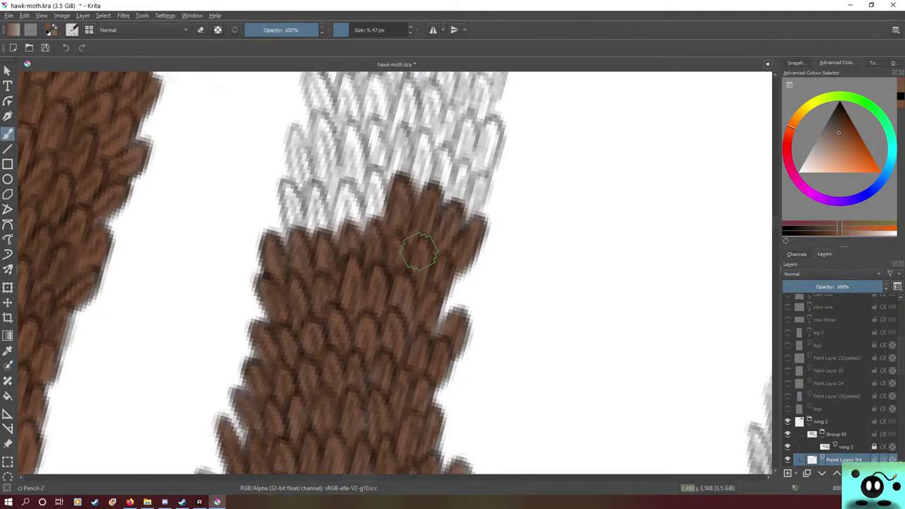
pyautogui.moveTo(375, 216)
pyautogui.mouseDown()
pyautogui.moveTo(368, 184)
pyautogui.moveTo(378, 173)
pyautogui.moveTo(369, 233)
pyautogui.mouseUp()
pyautogui.moveTo(374, 189)
pyautogui.mouseDown()
pyautogui.moveTo(360, 228)
pyautogui.moveTo(343, 189)
pyautogui.moveTo(351, 232)
pyautogui.moveTo(350, 197)
pyautogui.moveTo(318, 228)
pyautogui.moveTo(312, 202)
pyautogui.moveTo(330, 235)
pyautogui.moveTo(318, 197)
pyautogui.moveTo(310, 202)
pyautogui.moveTo(305, 240)
pyautogui.moveTo(319, 213)
pyautogui.moveTo(289, 198)
pyautogui.moveTo(296, 232)
pyautogui.moveTo(293, 192)
pyautogui.moveTo(292, 223)
pyautogui.moveTo(277, 167)
pyautogui.moveTo(298, 164)
pyautogui.moveTo(293, 141)
pyautogui.moveTo(308, 171)
pyautogui.moveTo(300, 179)
pyautogui.moveTo(307, 183)
pyautogui.moveTo(309, 147)
pyautogui.moveTo(332, 171)
pyautogui.moveTo(336, 134)
pyautogui.moveTo(323, 121)
pyautogui.moveTo(331, 188)
pyautogui.moveTo(328, 124)
pyautogui.moveTo(334, 214)
pyautogui.moveTo(341, 100)
pyautogui.moveTo(353, 107)
pyautogui.moveTo(354, 185)
pyautogui.moveTo(360, 145)
pyautogui.moveTo(350, 122)
pyautogui.moveTo(380, 136)
pyautogui.moveTo(374, 180)
pyautogui.moveTo(371, 130)
pyautogui.moveTo(374, 162)
pyautogui.moveTo(394, 186)
pyautogui.moveTo(403, 134)
pyautogui.moveTo(395, 179)
pyautogui.moveTo(421, 138)
pyautogui.moveTo(414, 196)
pyautogui.moveTo(426, 139)
pyautogui.moveTo(440, 202)
pyautogui.moveTo(437, 190)
pyautogui.moveTo(466, 170)
pyautogui.moveTo(464, 201)
pyautogui.moveTo(478, 184)
pyautogui.mouseUp()
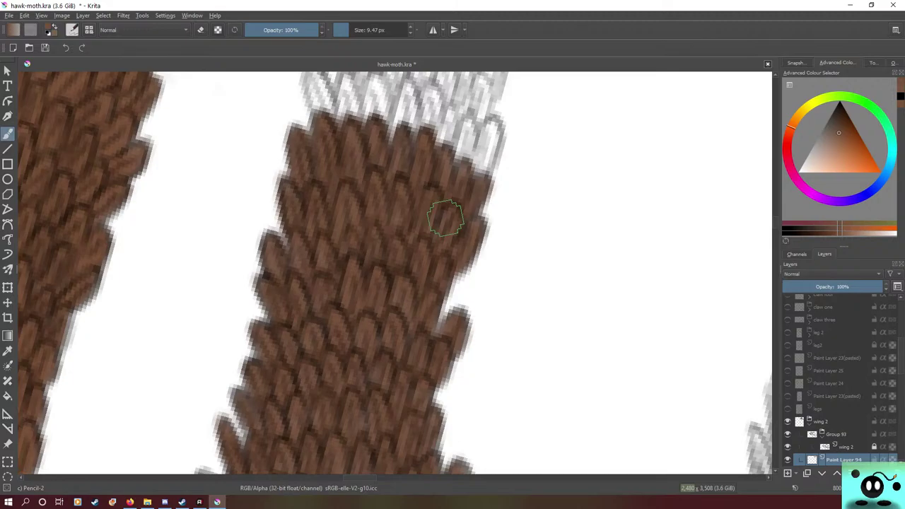
# - Colour the next row of pale scales across the vein, from the margin facing the finished vein to the far margin
pyautogui.moveTo(775, 225); pyautogui.dragTo(775, 218)
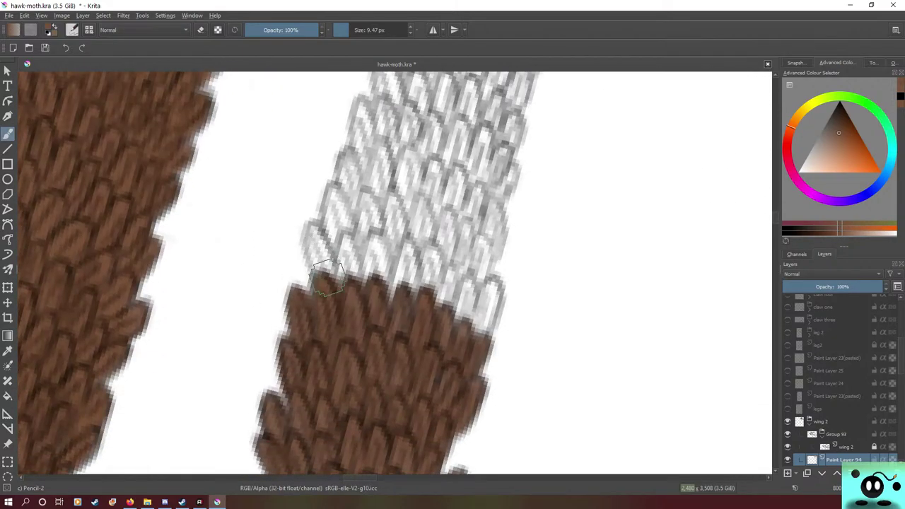
pyautogui.moveTo(328, 277)
pyautogui.mouseDown()
pyautogui.moveTo(311, 228)
pyautogui.moveTo(324, 271)
pyautogui.moveTo(319, 237)
pyautogui.mouseUp()
pyautogui.moveTo(339, 278)
pyautogui.mouseDown()
pyautogui.moveTo(348, 236)
pyautogui.moveTo(358, 291)
pyautogui.moveTo(380, 263)
pyautogui.moveTo(389, 287)
pyautogui.moveTo(368, 245)
pyautogui.moveTo(372, 262)
pyautogui.moveTo(380, 240)
pyautogui.moveTo(383, 256)
pyautogui.moveTo(365, 234)
pyautogui.mouseUp()
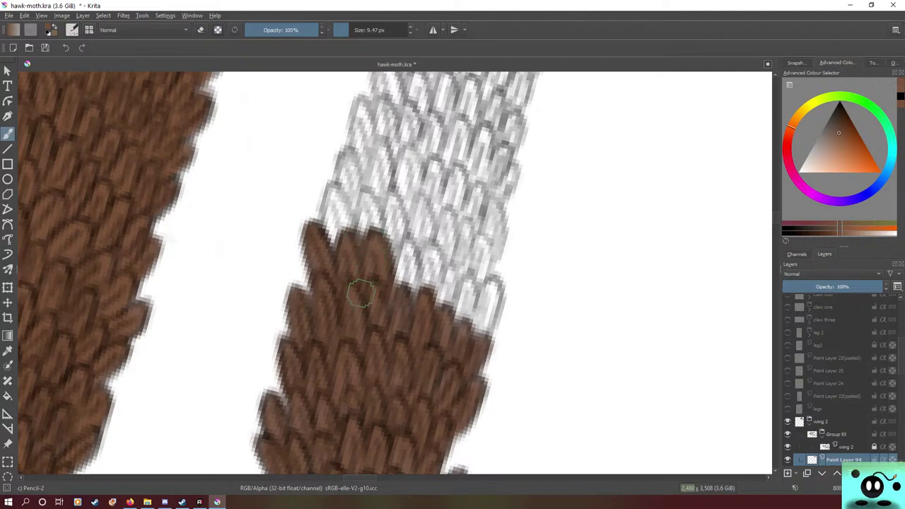
pyautogui.moveTo(395, 292)
pyautogui.mouseDown()
pyautogui.moveTo(414, 254)
pyautogui.moveTo(400, 287)
pyautogui.moveTo(407, 260)
pyautogui.mouseUp()
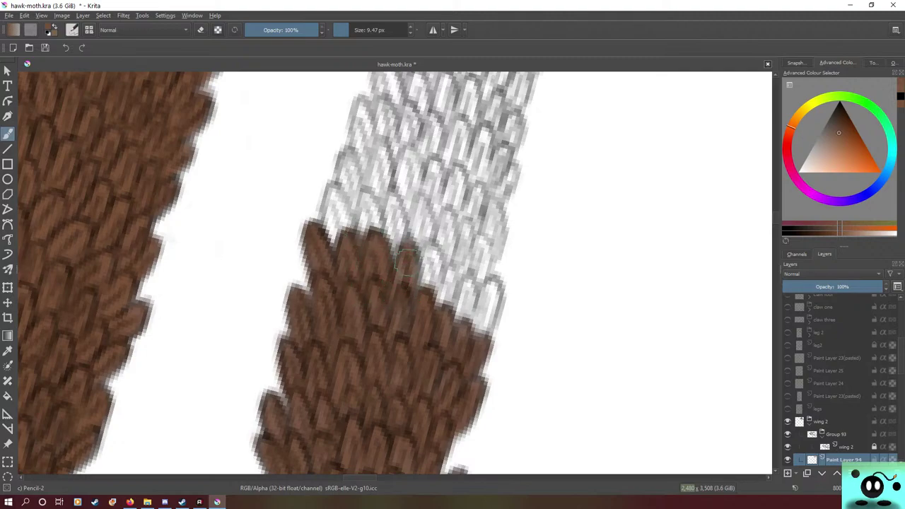
pyautogui.moveTo(413, 301)
pyautogui.mouseDown()
pyautogui.moveTo(436, 264)
pyautogui.moveTo(431, 300)
pyautogui.moveTo(433, 292)
pyautogui.moveTo(428, 248)
pyautogui.moveTo(435, 309)
pyautogui.moveTo(439, 300)
pyautogui.moveTo(418, 272)
pyautogui.mouseUp()
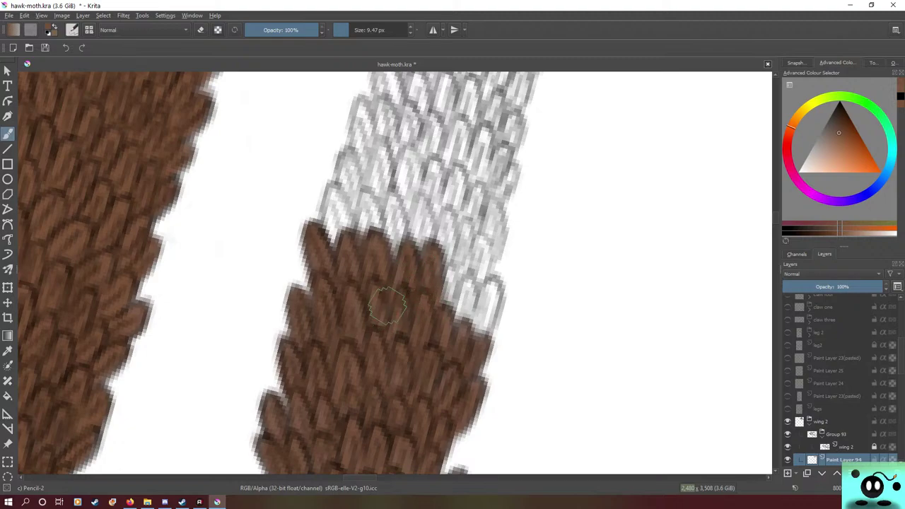
pyautogui.moveTo(448, 304)
pyautogui.mouseDown()
pyautogui.moveTo(453, 272)
pyautogui.moveTo(460, 311)
pyautogui.moveTo(456, 255)
pyautogui.moveTo(458, 313)
pyautogui.moveTo(485, 300)
pyautogui.moveTo(467, 318)
pyautogui.moveTo(497, 288)
pyautogui.moveTo(478, 332)
pyautogui.mouseUp()
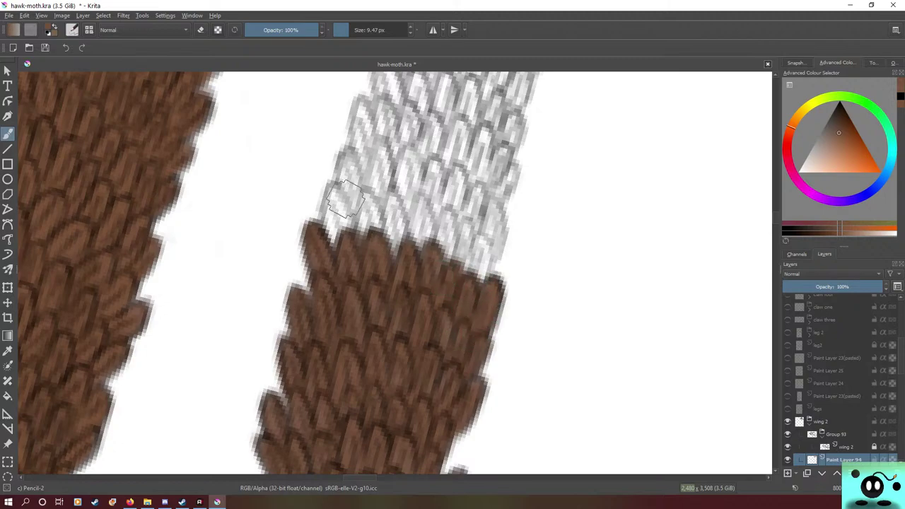
# - Paint the following rows brown across the vein, carrying the scales beside the finished vein's side further up
pyautogui.moveTo(336, 251)
pyautogui.mouseDown()
pyautogui.moveTo(333, 193)
pyautogui.moveTo(330, 234)
pyautogui.moveTo(344, 244)
pyautogui.moveTo(341, 219)
pyautogui.moveTo(335, 249)
pyautogui.moveTo(337, 200)
pyautogui.moveTo(332, 240)
pyautogui.moveTo(347, 216)
pyautogui.moveTo(356, 244)
pyautogui.moveTo(377, 241)
pyautogui.moveTo(365, 198)
pyautogui.moveTo(363, 243)
pyautogui.moveTo(372, 197)
pyautogui.moveTo(352, 169)
pyautogui.moveTo(384, 220)
pyautogui.moveTo(393, 259)
pyautogui.moveTo(403, 215)
pyautogui.moveTo(400, 257)
pyautogui.moveTo(394, 195)
pyautogui.moveTo(395, 249)
pyautogui.moveTo(414, 218)
pyautogui.moveTo(410, 242)
pyautogui.moveTo(418, 224)
pyautogui.moveTo(423, 239)
pyautogui.moveTo(425, 219)
pyautogui.moveTo(417, 261)
pyautogui.moveTo(425, 241)
pyautogui.moveTo(441, 258)
pyautogui.moveTo(451, 228)
pyautogui.moveTo(448, 266)
pyautogui.moveTo(448, 215)
pyautogui.mouseUp()
pyautogui.moveTo(461, 260)
pyautogui.mouseDown()
pyautogui.moveTo(481, 277)
pyautogui.moveTo(481, 246)
pyautogui.moveTo(458, 281)
pyautogui.moveTo(450, 205)
pyautogui.moveTo(433, 196)
pyautogui.moveTo(440, 219)
pyautogui.moveTo(432, 192)
pyautogui.moveTo(444, 252)
pyautogui.moveTo(435, 180)
pyautogui.moveTo(451, 142)
pyautogui.moveTo(493, 256)
pyautogui.moveTo(492, 201)
pyautogui.moveTo(488, 255)
pyautogui.moveTo(492, 213)
pyautogui.moveTo(474, 196)
pyautogui.moveTo(482, 207)
pyautogui.moveTo(481, 181)
pyautogui.moveTo(471, 230)
pyautogui.moveTo(481, 198)
pyautogui.moveTo(460, 198)
pyautogui.moveTo(472, 206)
pyautogui.moveTo(465, 230)
pyautogui.moveTo(451, 213)
pyautogui.moveTo(457, 162)
pyautogui.moveTo(421, 174)
pyautogui.moveTo(435, 188)
pyautogui.moveTo(437, 173)
pyautogui.moveTo(432, 164)
pyautogui.moveTo(434, 205)
pyautogui.moveTo(438, 197)
pyautogui.moveTo(402, 152)
pyautogui.moveTo(410, 152)
pyautogui.moveTo(411, 206)
pyautogui.mouseUp()
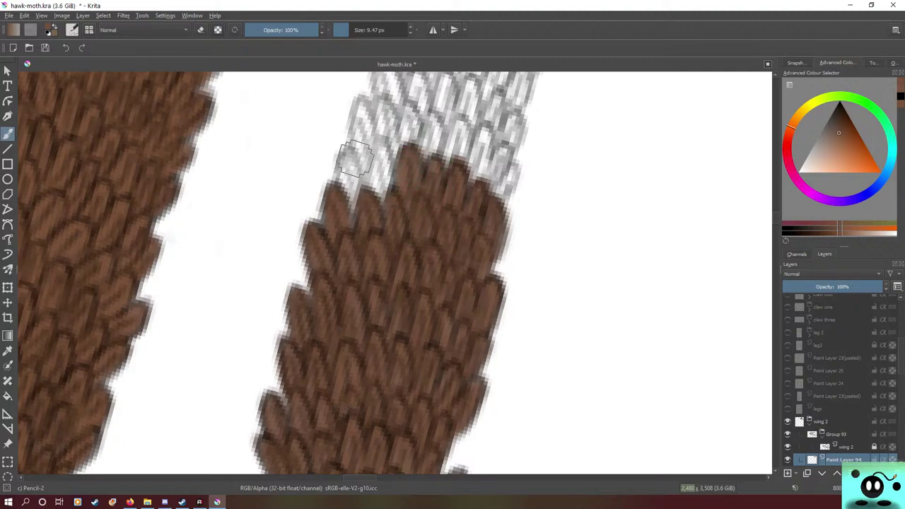
pyautogui.moveTo(356, 160)
pyautogui.mouseDown()
pyautogui.moveTo(382, 134)
pyautogui.moveTo(374, 199)
pyautogui.moveTo(378, 142)
pyautogui.moveTo(387, 203)
pyautogui.mouseUp()
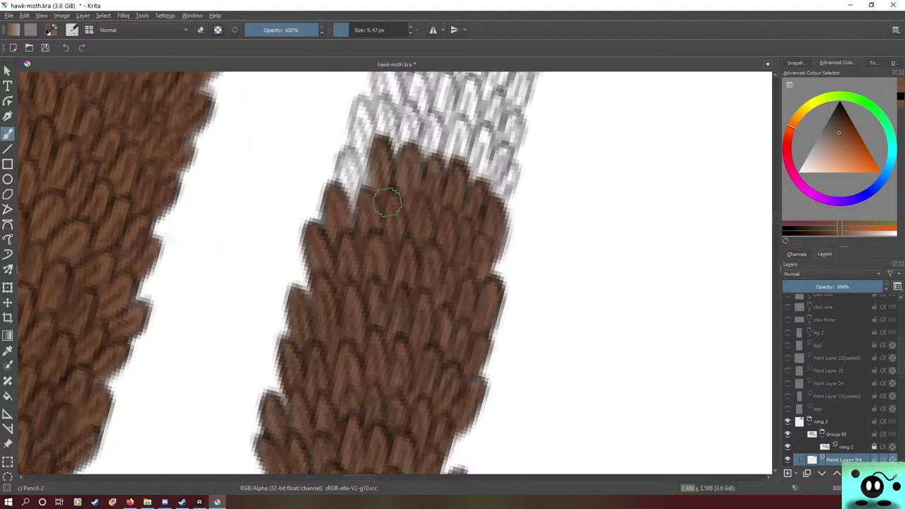
pyautogui.moveTo(346, 169)
pyautogui.mouseDown()
pyautogui.moveTo(358, 196)
pyautogui.moveTo(346, 158)
pyautogui.moveTo(355, 210)
pyautogui.moveTo(352, 156)
pyautogui.moveTo(352, 190)
pyautogui.moveTo(358, 159)
pyautogui.moveTo(367, 174)
pyautogui.moveTo(358, 122)
pyautogui.moveTo(374, 161)
pyautogui.moveTo(360, 106)
pyautogui.moveTo(368, 170)
pyautogui.moveTo(372, 139)
pyautogui.moveTo(386, 129)
pyautogui.moveTo(383, 138)
pyautogui.moveTo(393, 104)
pyautogui.moveTo(383, 157)
pyautogui.mouseUp()
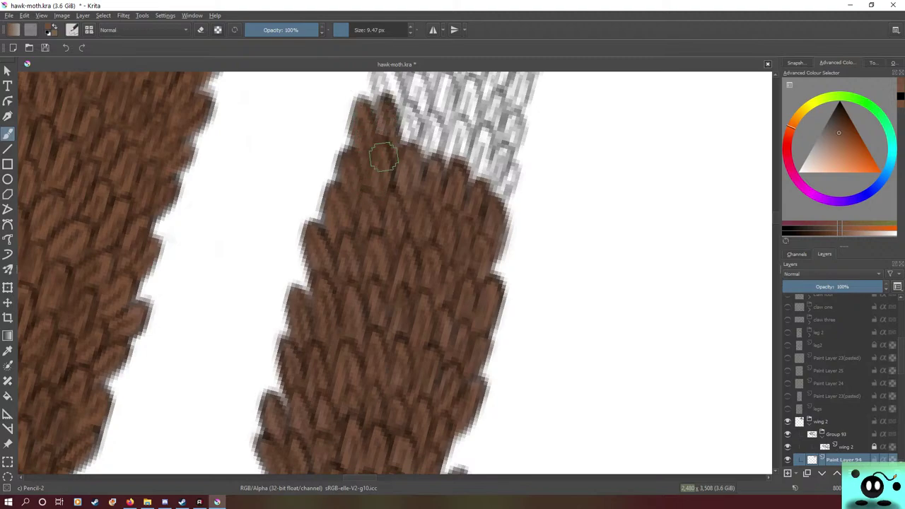
# - Fill the remaining pale scales from mid-vein to the far margin, levelling the brown edge
pyautogui.moveTo(390, 114)
pyautogui.mouseDown()
pyautogui.moveTo(406, 145)
pyautogui.moveTo(411, 106)
pyautogui.moveTo(406, 163)
pyautogui.moveTo(421, 177)
pyautogui.moveTo(442, 134)
pyautogui.moveTo(431, 172)
pyautogui.moveTo(435, 119)
pyautogui.moveTo(427, 180)
pyautogui.moveTo(448, 152)
pyautogui.moveTo(452, 168)
pyautogui.moveTo(464, 124)
pyautogui.moveTo(440, 188)
pyautogui.mouseUp()
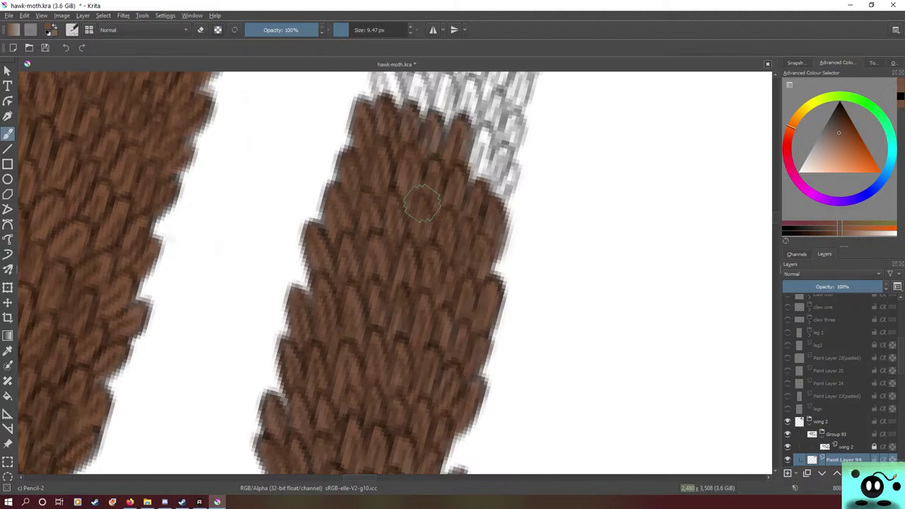
pyautogui.moveTo(470, 157)
pyautogui.mouseDown()
pyautogui.moveTo(484, 140)
pyautogui.moveTo(472, 178)
pyautogui.moveTo(485, 133)
pyautogui.moveTo(462, 186)
pyautogui.moveTo(453, 135)
pyautogui.moveTo(440, 122)
pyautogui.moveTo(417, 147)
pyautogui.mouseUp()
pyautogui.moveTo(487, 174)
pyautogui.mouseDown()
pyautogui.moveTo(495, 180)
pyautogui.moveTo(498, 149)
pyautogui.moveTo(499, 157)
pyautogui.mouseUp()
pyautogui.moveTo(491, 193)
pyautogui.mouseDown()
pyautogui.moveTo(510, 176)
pyautogui.moveTo(490, 196)
pyautogui.mouseUp()
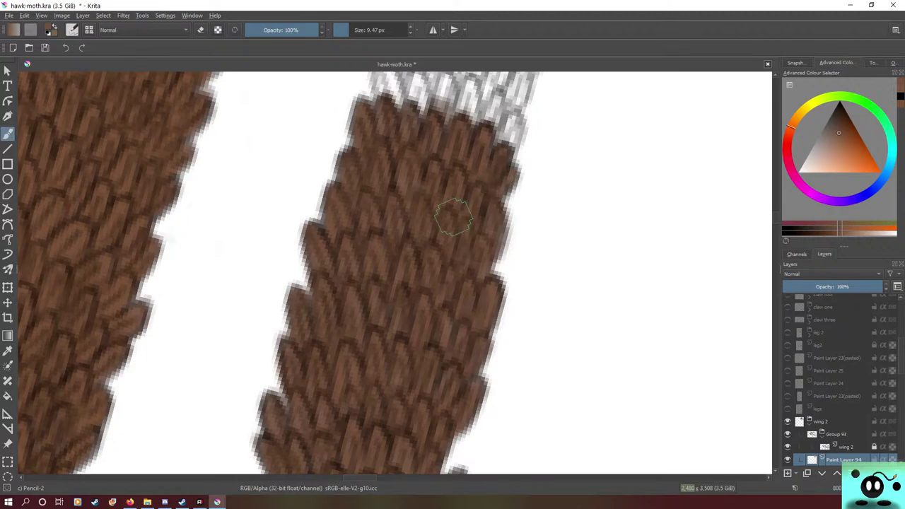
# - Colour one more row of narrow pale scales along the brown edge, working from the near margin to the far margin
pyautogui.scroll(5, 397, 273)
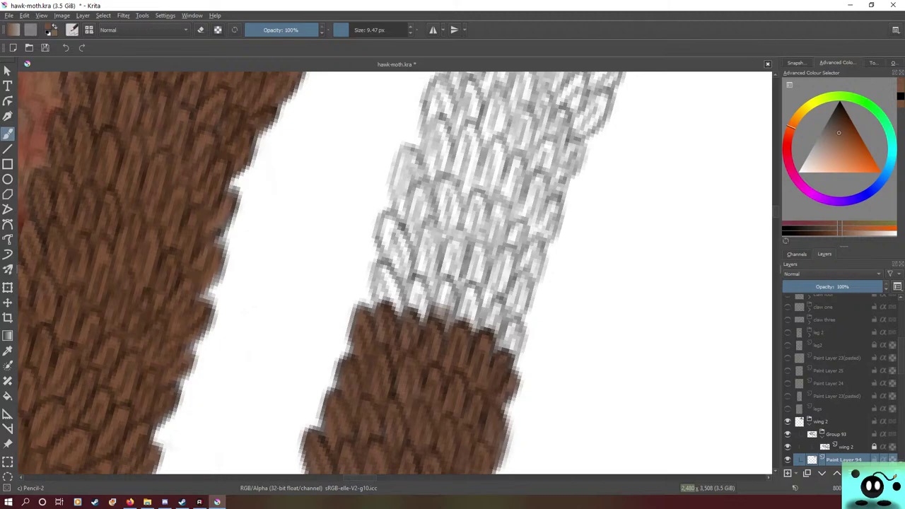
pyautogui.moveTo(382, 301)
pyautogui.mouseDown()
pyautogui.moveTo(388, 283)
pyautogui.moveTo(378, 268)
pyautogui.moveTo(374, 290)
pyautogui.moveTo(393, 315)
pyautogui.moveTo(383, 244)
pyautogui.mouseUp()
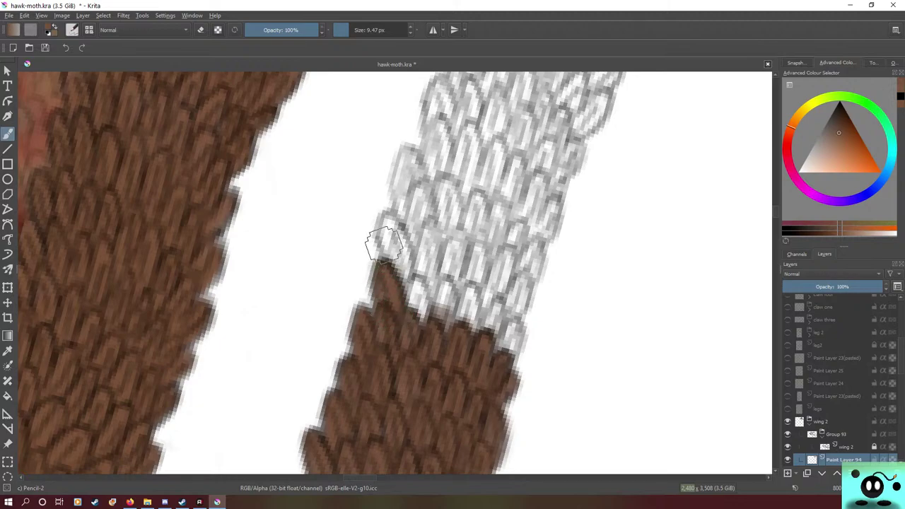
pyautogui.moveTo(410, 308)
pyautogui.mouseDown()
pyautogui.moveTo(415, 281)
pyautogui.moveTo(417, 316)
pyautogui.moveTo(420, 248)
pyautogui.mouseUp()
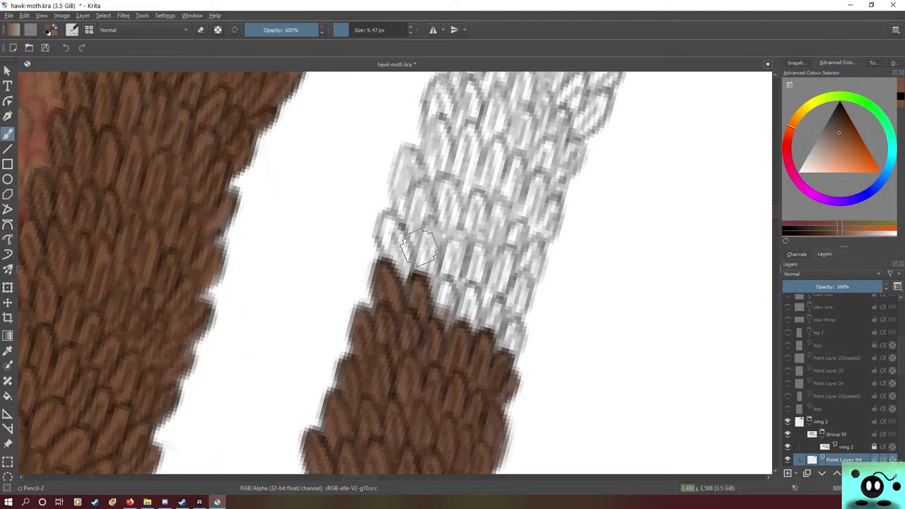
pyautogui.moveTo(443, 287)
pyautogui.mouseDown()
pyautogui.moveTo(452, 306)
pyautogui.moveTo(441, 319)
pyautogui.moveTo(459, 268)
pyautogui.mouseUp()
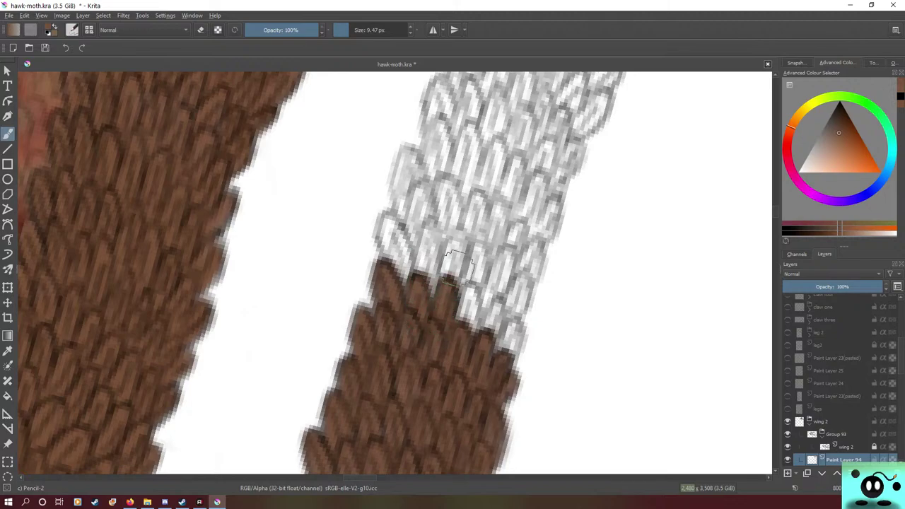
pyautogui.moveTo(463, 312)
pyautogui.mouseDown()
pyautogui.moveTo(469, 332)
pyautogui.moveTo(474, 292)
pyautogui.moveTo(466, 293)
pyautogui.moveTo(463, 331)
pyautogui.moveTo(467, 312)
pyautogui.moveTo(484, 328)
pyautogui.moveTo(491, 315)
pyautogui.moveTo(488, 327)
pyautogui.moveTo(505, 299)
pyautogui.moveTo(488, 332)
pyautogui.moveTo(499, 355)
pyautogui.moveTo(510, 326)
pyautogui.mouseUp()
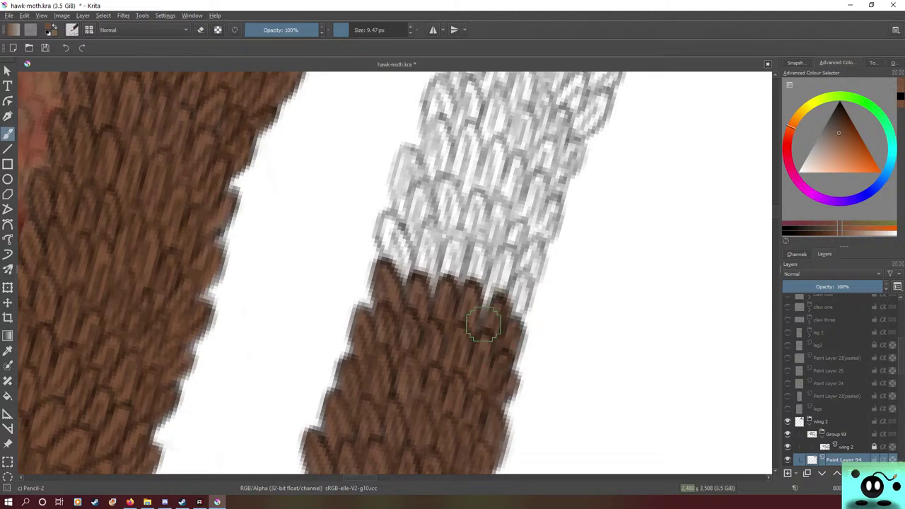
# - Paint the two-lobed scale at the near margin and the row beside it brown across to the far margin
pyautogui.moveTo(391, 249)
pyautogui.mouseDown()
pyautogui.moveTo(399, 220)
pyautogui.moveTo(405, 250)
pyautogui.moveTo(391, 220)
pyautogui.moveTo(401, 276)
pyautogui.moveTo(404, 241)
pyautogui.moveTo(418, 266)
pyautogui.moveTo(434, 228)
pyautogui.moveTo(418, 239)
pyautogui.moveTo(403, 283)
pyautogui.mouseUp()
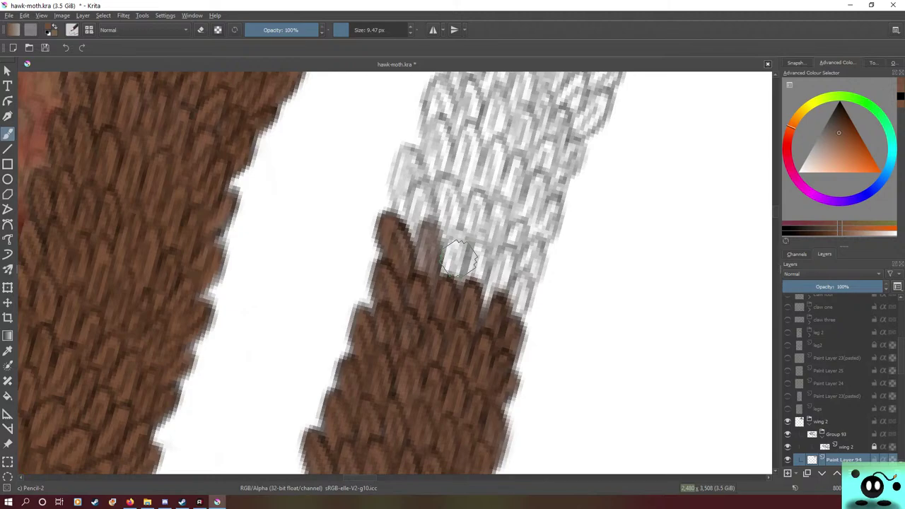
pyautogui.moveTo(417, 281)
pyautogui.mouseDown()
pyautogui.moveTo(428, 233)
pyautogui.moveTo(436, 272)
pyautogui.moveTo(446, 234)
pyautogui.moveTo(455, 295)
pyautogui.moveTo(450, 240)
pyautogui.moveTo(470, 291)
pyautogui.moveTo(492, 235)
pyautogui.moveTo(487, 293)
pyautogui.moveTo(481, 255)
pyautogui.moveTo(504, 246)
pyautogui.moveTo(488, 305)
pyautogui.mouseUp()
pyautogui.moveTo(507, 264)
pyautogui.mouseDown()
pyautogui.moveTo(527, 297)
pyautogui.moveTo(507, 312)
pyautogui.mouseUp()
# - Colour the next row out to the far margin, plus the bulging near-margin scale and the three tall scales beside it
pyautogui.moveTo(416, 237)
pyautogui.mouseDown()
pyautogui.moveTo(415, 194)
pyautogui.moveTo(417, 219)
pyautogui.moveTo(433, 191)
pyautogui.moveTo(446, 205)
pyautogui.moveTo(453, 184)
pyautogui.moveTo(433, 202)
pyautogui.moveTo(453, 225)
pyautogui.moveTo(475, 205)
pyautogui.moveTo(460, 253)
pyautogui.moveTo(480, 203)
pyautogui.mouseUp()
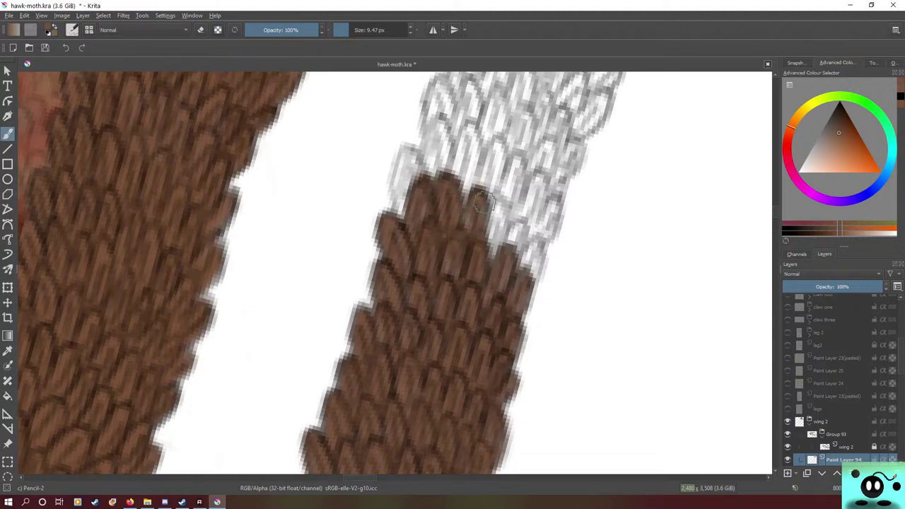
pyautogui.moveTo(481, 251)
pyautogui.mouseDown()
pyautogui.moveTo(491, 250)
pyautogui.moveTo(495, 202)
pyautogui.moveTo(520, 230)
pyautogui.moveTo(512, 244)
pyautogui.mouseUp()
pyautogui.moveTo(518, 244)
pyautogui.mouseDown()
pyautogui.moveTo(531, 277)
pyautogui.moveTo(535, 238)
pyautogui.moveTo(506, 230)
pyautogui.mouseUp()
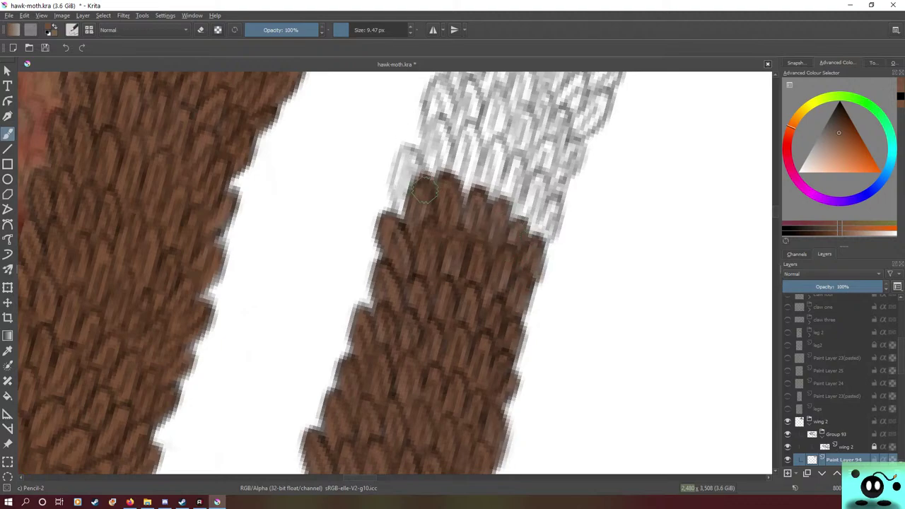
pyautogui.moveTo(424, 189)
pyautogui.mouseDown()
pyautogui.moveTo(403, 168)
pyautogui.moveTo(408, 154)
pyautogui.moveTo(399, 216)
pyautogui.moveTo(419, 162)
pyautogui.moveTo(400, 212)
pyautogui.moveTo(423, 166)
pyautogui.moveTo(432, 173)
pyautogui.moveTo(443, 131)
pyautogui.moveTo(445, 170)
pyautogui.moveTo(437, 182)
pyautogui.moveTo(441, 115)
pyautogui.moveTo(428, 198)
pyautogui.moveTo(436, 136)
pyautogui.moveTo(466, 176)
pyautogui.moveTo(456, 163)
pyautogui.moveTo(460, 209)
pyautogui.moveTo(467, 148)
pyautogui.moveTo(461, 134)
pyautogui.moveTo(448, 188)
pyautogui.moveTo(452, 249)
pyautogui.moveTo(460, 248)
pyautogui.moveTo(500, 155)
pyautogui.moveTo(493, 195)
pyautogui.mouseUp()
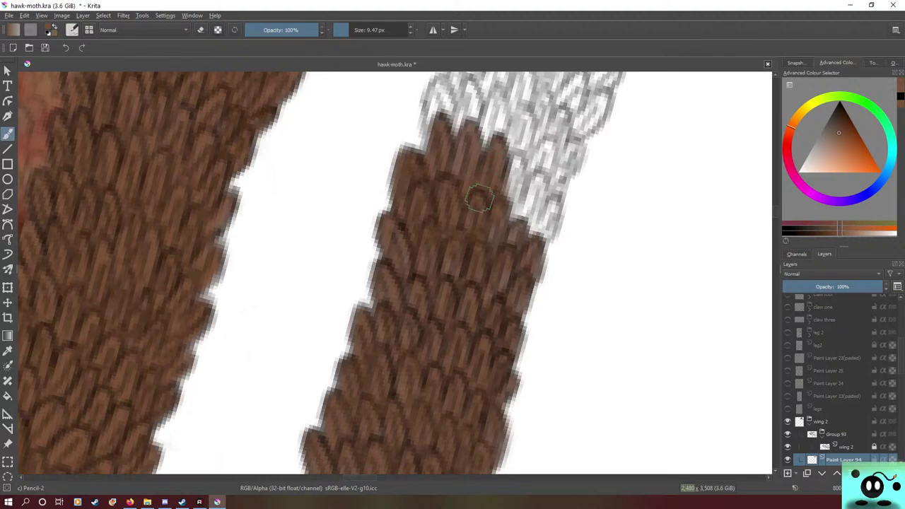
# - Colour the pale scales up the far margin, the tall mid-vein ones and the two at the near margin brown
pyautogui.moveTo(504, 182)
pyautogui.mouseDown()
pyautogui.moveTo(488, 249)
pyautogui.moveTo(515, 227)
pyautogui.moveTo(538, 184)
pyautogui.moveTo(528, 225)
pyautogui.moveTo(512, 231)
pyautogui.moveTo(540, 181)
pyautogui.moveTo(534, 242)
pyautogui.moveTo(550, 210)
pyautogui.moveTo(528, 208)
pyautogui.moveTo(549, 192)
pyautogui.moveTo(560, 165)
pyautogui.moveTo(552, 190)
pyautogui.moveTo(542, 171)
pyautogui.moveTo(556, 180)
pyautogui.moveTo(547, 191)
pyautogui.moveTo(544, 151)
pyautogui.moveTo(528, 204)
pyautogui.moveTo(522, 186)
pyautogui.moveTo(544, 172)
pyautogui.mouseUp()
pyautogui.moveTo(518, 128)
pyautogui.mouseDown()
pyautogui.moveTo(525, 152)
pyautogui.moveTo(513, 121)
pyautogui.moveTo(520, 100)
pyautogui.moveTo(513, 163)
pyautogui.mouseUp()
pyautogui.moveTo(477, 100)
pyautogui.mouseDown()
pyautogui.moveTo(488, 134)
pyautogui.moveTo(496, 87)
pyautogui.moveTo(500, 147)
pyautogui.mouseUp()
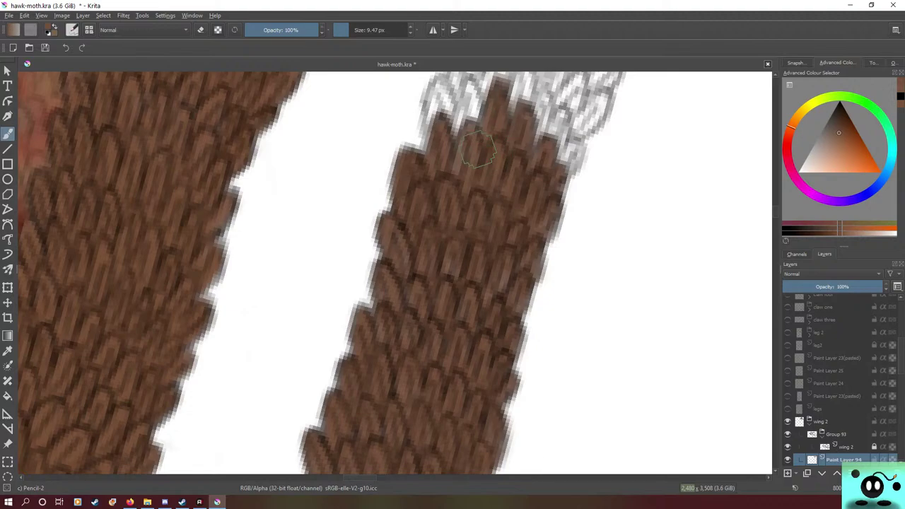
pyautogui.moveTo(470, 120)
pyautogui.mouseDown()
pyautogui.moveTo(463, 88)
pyautogui.moveTo(474, 81)
pyautogui.moveTo(463, 142)
pyautogui.moveTo(452, 145)
pyautogui.mouseUp()
pyautogui.moveTo(420, 111)
pyautogui.mouseDown()
pyautogui.moveTo(435, 81)
pyautogui.moveTo(424, 141)
pyautogui.moveTo(447, 142)
pyautogui.mouseUp()
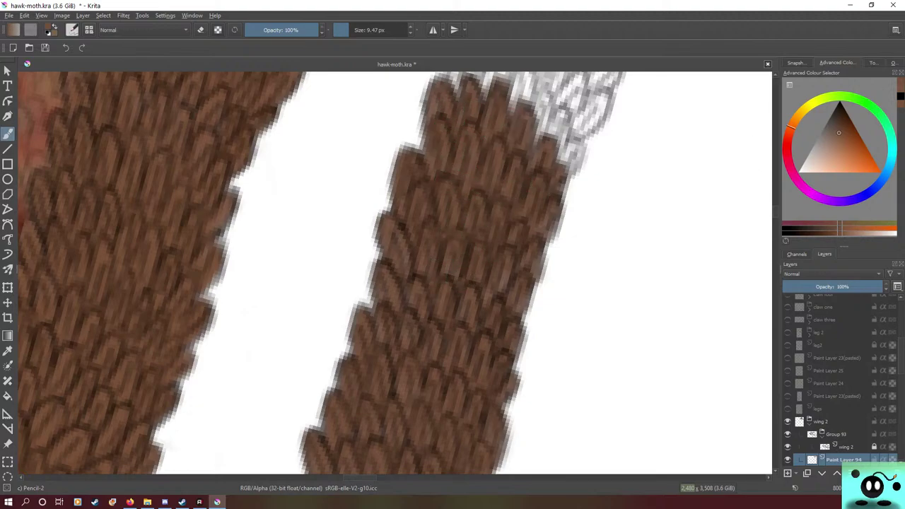
# - Paint the rounded near-margin scale and its row across the vein, plus the next row with the leaf-shaped near-margin scale
pyautogui.moveTo(446, 142)
pyautogui.mouseDown()
pyautogui.moveTo(425, 415)
pyautogui.moveTo(450, 351)
pyautogui.mouseUp()
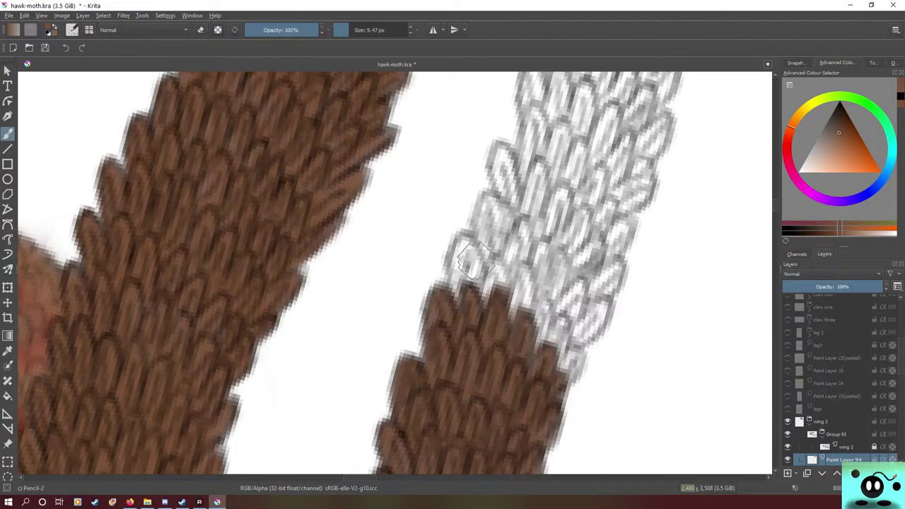
pyautogui.moveTo(459, 303)
pyautogui.mouseDown()
pyautogui.moveTo(456, 254)
pyautogui.moveTo(477, 251)
pyautogui.moveTo(465, 241)
pyautogui.moveTo(473, 253)
pyautogui.moveTo(462, 285)
pyautogui.moveTo(469, 243)
pyautogui.moveTo(482, 319)
pyautogui.moveTo(495, 214)
pyautogui.moveTo(508, 305)
pyautogui.moveTo(503, 254)
pyautogui.moveTo(493, 311)
pyautogui.moveTo(517, 293)
pyautogui.moveTo(531, 262)
pyautogui.moveTo(522, 306)
pyautogui.moveTo(508, 287)
pyautogui.moveTo(523, 322)
pyautogui.moveTo(544, 304)
pyautogui.moveTo(538, 350)
pyautogui.moveTo(545, 310)
pyautogui.moveTo(531, 382)
pyautogui.moveTo(524, 304)
pyautogui.moveTo(563, 329)
pyautogui.moveTo(564, 320)
pyautogui.moveTo(558, 345)
pyautogui.moveTo(568, 348)
pyautogui.moveTo(568, 339)
pyautogui.moveTo(567, 375)
pyautogui.moveTo(564, 345)
pyautogui.moveTo(533, 327)
pyautogui.moveTo(578, 331)
pyautogui.moveTo(603, 297)
pyautogui.moveTo(570, 347)
pyautogui.moveTo(580, 278)
pyautogui.moveTo(557, 311)
pyautogui.moveTo(569, 315)
pyautogui.moveTo(559, 335)
pyautogui.moveTo(548, 321)
pyautogui.moveTo(605, 286)
pyautogui.moveTo(575, 316)
pyautogui.moveTo(594, 280)
pyautogui.moveTo(563, 312)
pyautogui.moveTo(545, 276)
pyautogui.moveTo(549, 300)
pyautogui.moveTo(551, 267)
pyautogui.moveTo(545, 308)
pyautogui.moveTo(536, 247)
pyautogui.mouseUp()
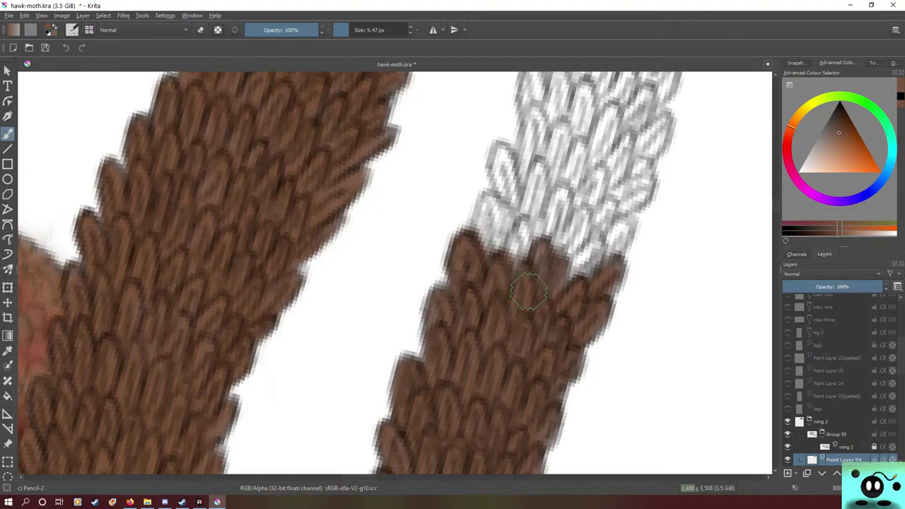
pyautogui.moveTo(512, 256)
pyautogui.mouseDown()
pyautogui.moveTo(514, 220)
pyautogui.moveTo(523, 223)
pyautogui.moveTo(514, 228)
pyautogui.moveTo(520, 267)
pyautogui.moveTo(524, 229)
pyautogui.moveTo(507, 200)
pyautogui.moveTo(501, 253)
pyautogui.moveTo(489, 205)
pyautogui.moveTo(499, 232)
pyautogui.moveTo(479, 212)
pyautogui.moveTo(474, 241)
pyautogui.moveTo(485, 225)
pyautogui.moveTo(492, 240)
pyautogui.moveTo(501, 230)
pyautogui.moveTo(486, 198)
pyautogui.moveTo(487, 262)
pyautogui.moveTo(505, 227)
pyautogui.moveTo(495, 174)
pyautogui.moveTo(514, 211)
pyautogui.moveTo(500, 149)
pyautogui.moveTo(517, 213)
pyautogui.moveTo(529, 200)
pyautogui.moveTo(535, 209)
pyautogui.moveTo(534, 176)
pyautogui.moveTo(517, 233)
pyautogui.moveTo(545, 228)
pyautogui.moveTo(551, 202)
pyautogui.moveTo(549, 249)
pyautogui.moveTo(566, 193)
pyautogui.moveTo(534, 275)
pyautogui.moveTo(540, 290)
pyautogui.moveTo(585, 207)
pyautogui.moveTo(568, 257)
pyautogui.moveTo(567, 231)
pyautogui.mouseUp()
pyautogui.moveTo(563, 265)
pyautogui.mouseDown()
pyautogui.moveTo(573, 282)
pyautogui.moveTo(601, 244)
pyautogui.moveTo(561, 285)
pyautogui.mouseUp()
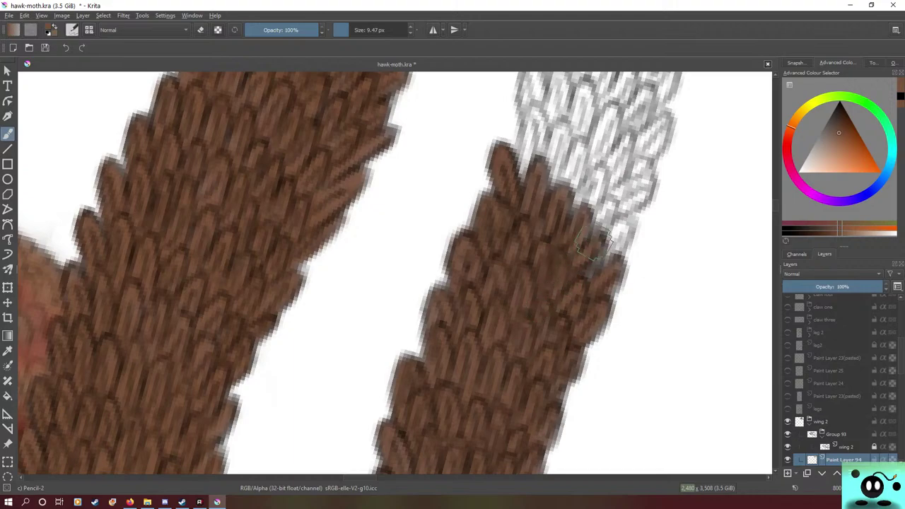
# - Fill the small slanted scales at the far margin and the stepped row of tall scales rising towards the near margin
pyautogui.moveTo(593, 244)
pyautogui.mouseDown()
pyautogui.moveTo(601, 258)
pyautogui.moveTo(623, 226)
pyautogui.moveTo(592, 263)
pyautogui.mouseUp()
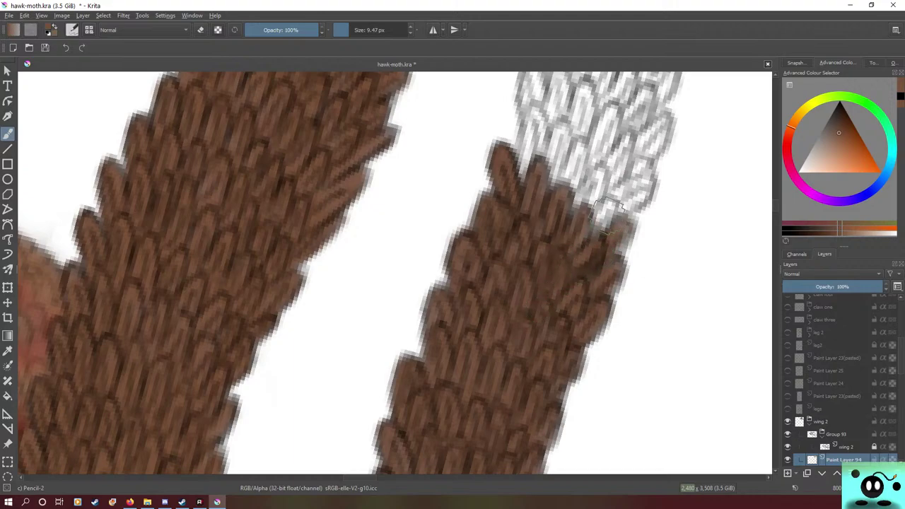
pyautogui.moveTo(608, 210); pyautogui.dragTo(586, 244)
pyautogui.moveTo(596, 196)
pyautogui.mouseDown()
pyautogui.moveTo(594, 230)
pyautogui.moveTo(584, 187)
pyautogui.moveTo(566, 212)
pyautogui.moveTo(577, 168)
pyautogui.moveTo(587, 191)
pyautogui.moveTo(576, 135)
pyautogui.moveTo(559, 198)
pyautogui.moveTo(555, 141)
pyautogui.moveTo(545, 177)
pyautogui.moveTo(530, 114)
pyautogui.moveTo(528, 159)
pyautogui.moveTo(543, 123)
pyautogui.moveTo(534, 127)
pyautogui.moveTo(559, 118)
pyautogui.moveTo(578, 156)
pyautogui.mouseUp()
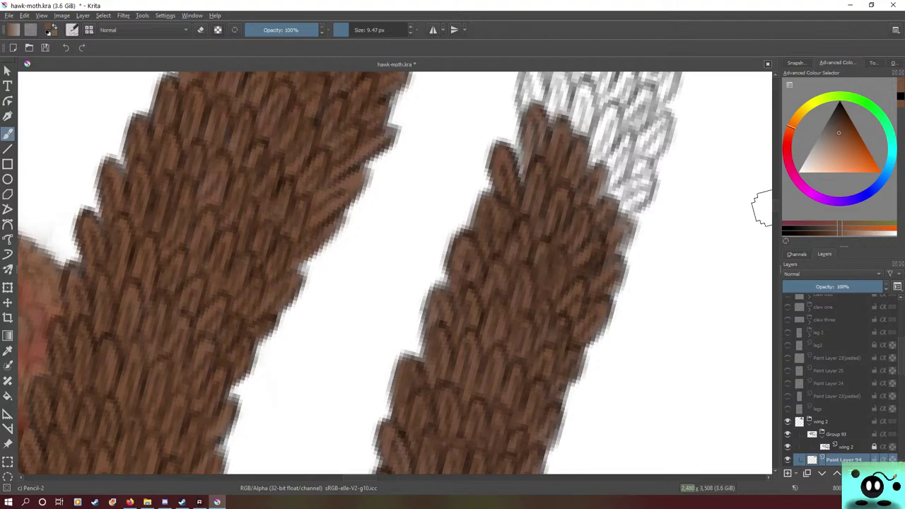
# - Colour the two pointed near-margin scales and the rows beside them brown, stepping down to the slanted far-margin scales
pyautogui.moveTo(776, 207); pyautogui.dragTo(776, 204)
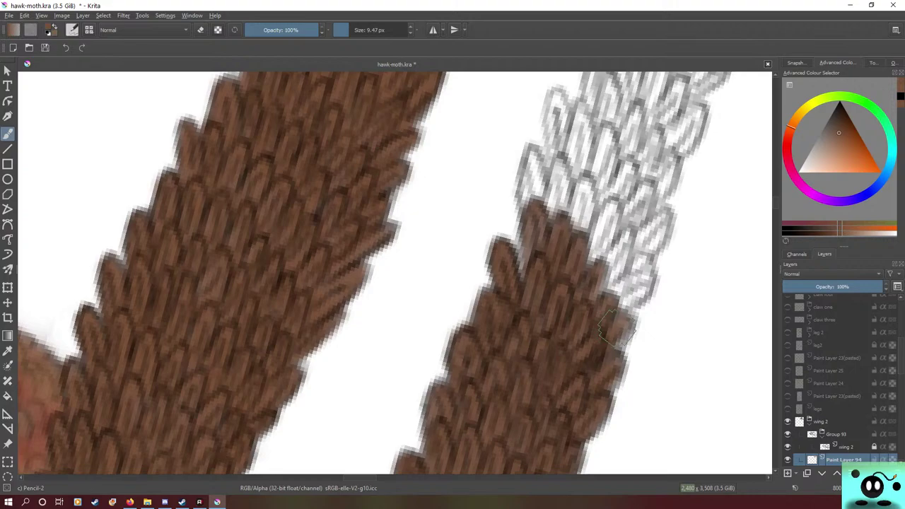
pyautogui.moveTo(613, 311)
pyautogui.mouseDown()
pyautogui.moveTo(651, 280)
pyautogui.moveTo(640, 279)
pyautogui.moveTo(641, 270)
pyautogui.moveTo(611, 305)
pyautogui.moveTo(614, 286)
pyautogui.moveTo(583, 262)
pyautogui.moveTo(598, 287)
pyautogui.moveTo(627, 236)
pyautogui.moveTo(597, 277)
pyautogui.moveTo(558, 190)
pyautogui.moveTo(599, 256)
pyautogui.moveTo(616, 214)
pyautogui.moveTo(609, 205)
pyautogui.moveTo(606, 244)
pyautogui.moveTo(585, 272)
pyautogui.moveTo(601, 246)
pyautogui.moveTo(593, 217)
pyautogui.moveTo(550, 177)
pyautogui.moveTo(583, 230)
pyautogui.moveTo(592, 183)
pyautogui.moveTo(569, 228)
pyautogui.moveTo(573, 195)
pyautogui.moveTo(574, 244)
pyautogui.moveTo(548, 185)
pyautogui.moveTo(556, 164)
pyautogui.moveTo(548, 230)
pyautogui.moveTo(564, 182)
pyautogui.moveTo(538, 180)
pyautogui.mouseUp()
pyautogui.moveTo(536, 226)
pyautogui.mouseDown()
pyautogui.moveTo(532, 157)
pyautogui.moveTo(529, 221)
pyautogui.moveTo(546, 179)
pyautogui.moveTo(562, 189)
pyautogui.moveTo(558, 150)
pyautogui.moveTo(566, 201)
pyautogui.moveTo(579, 202)
pyautogui.moveTo(560, 125)
pyautogui.moveTo(550, 129)
pyautogui.moveTo(560, 166)
pyautogui.moveTo(551, 95)
pyautogui.moveTo(559, 159)
pyautogui.mouseUp()
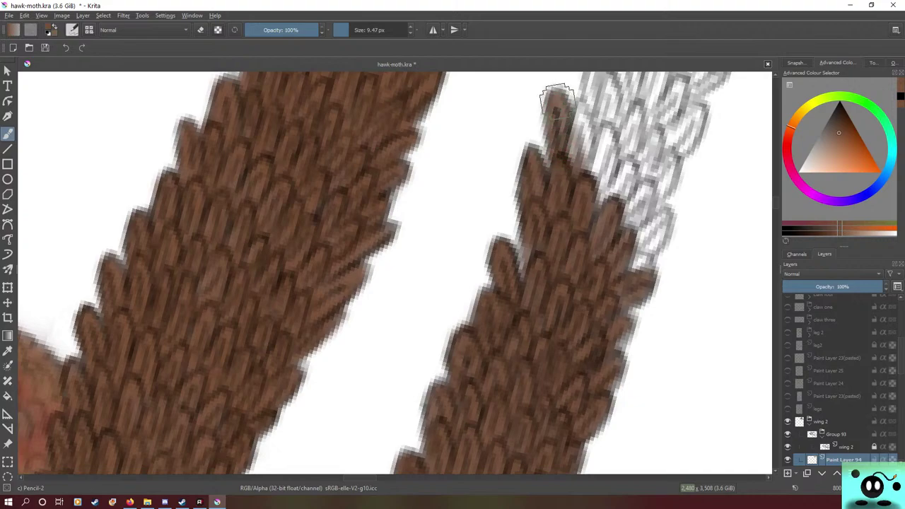
pyautogui.moveTo(558, 99)
pyautogui.mouseDown()
pyautogui.moveTo(566, 183)
pyautogui.moveTo(585, 113)
pyautogui.moveTo(581, 166)
pyautogui.moveTo(577, 176)
pyautogui.moveTo(584, 106)
pyautogui.mouseUp()
pyautogui.moveTo(584, 107)
pyautogui.mouseDown()
pyautogui.moveTo(577, 148)
pyautogui.moveTo(607, 124)
pyautogui.moveTo(610, 212)
pyautogui.moveTo(605, 128)
pyautogui.moveTo(584, 195)
pyautogui.moveTo(633, 164)
pyautogui.moveTo(622, 208)
pyautogui.moveTo(618, 200)
pyautogui.moveTo(644, 198)
pyautogui.moveTo(622, 236)
pyautogui.moveTo(633, 205)
pyautogui.moveTo(661, 216)
pyautogui.moveTo(645, 244)
pyautogui.moveTo(640, 233)
pyautogui.moveTo(665, 209)
pyautogui.moveTo(617, 279)
pyautogui.mouseUp()
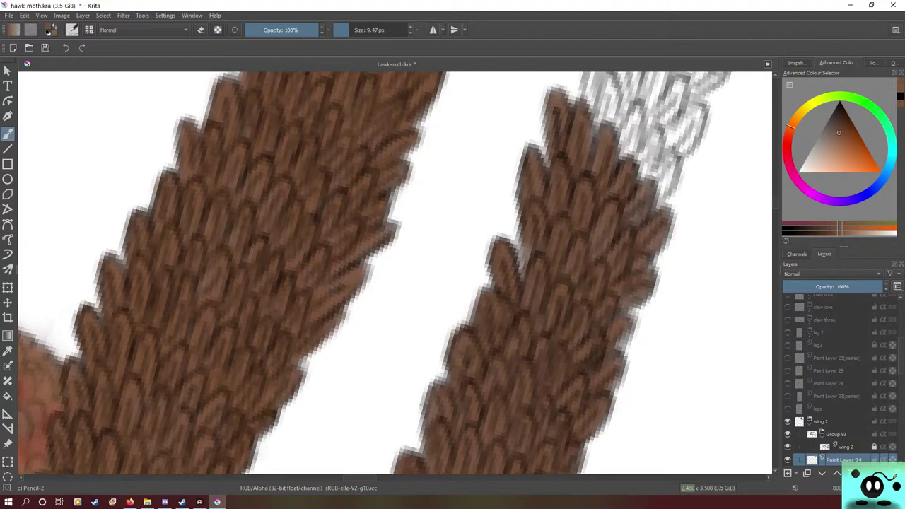
# - Paint the next diagonal row of pale scales brown, from the pointed mid-vein scale down to the far margin
pyautogui.scroll(3, 395, 273)
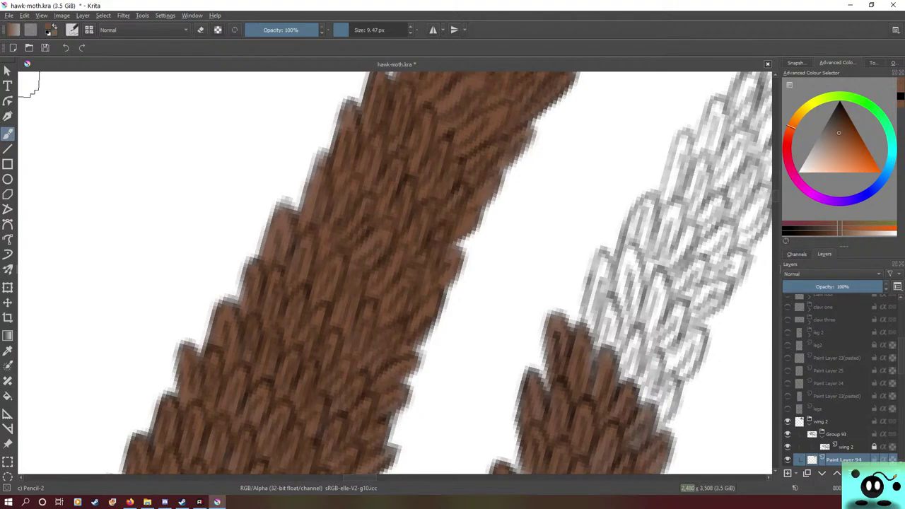
pyautogui.moveTo(359, 478); pyautogui.dragTo(372, 478)
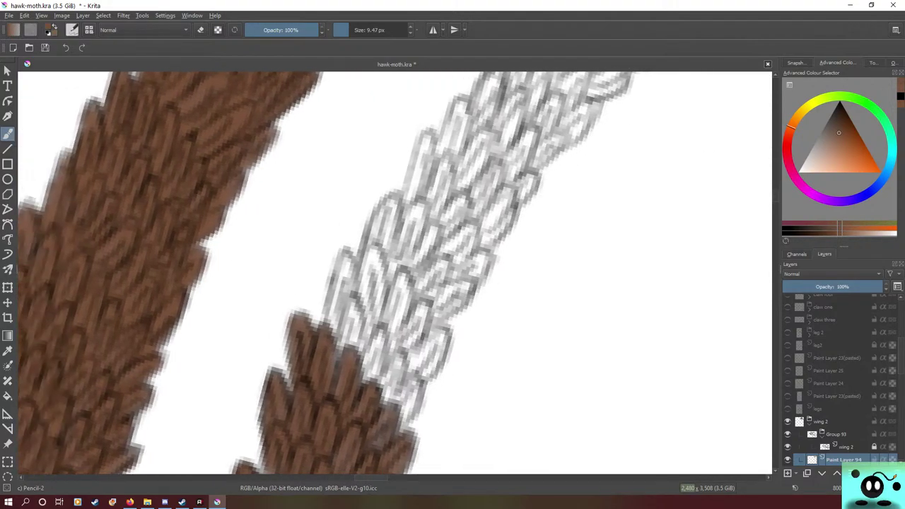
pyautogui.scroll(-2, 395, 273)
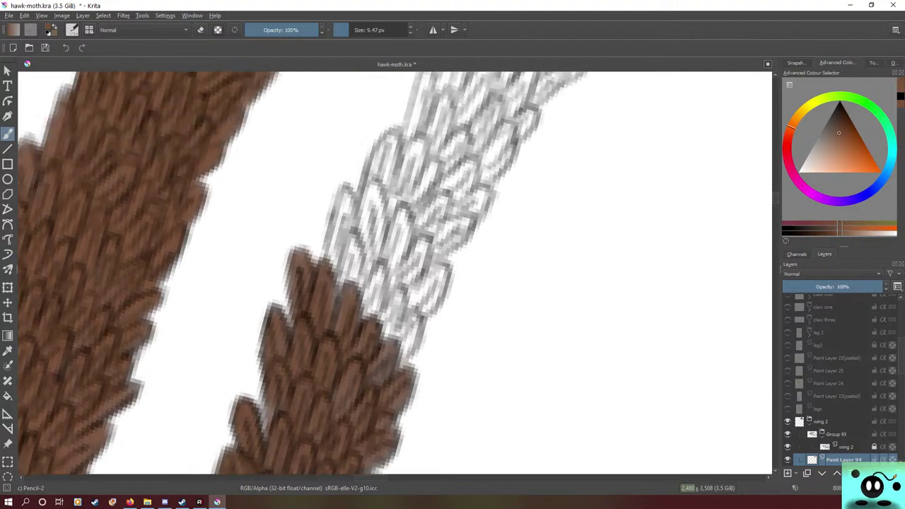
pyautogui.moveTo(337, 311); pyautogui.dragTo(359, 236)
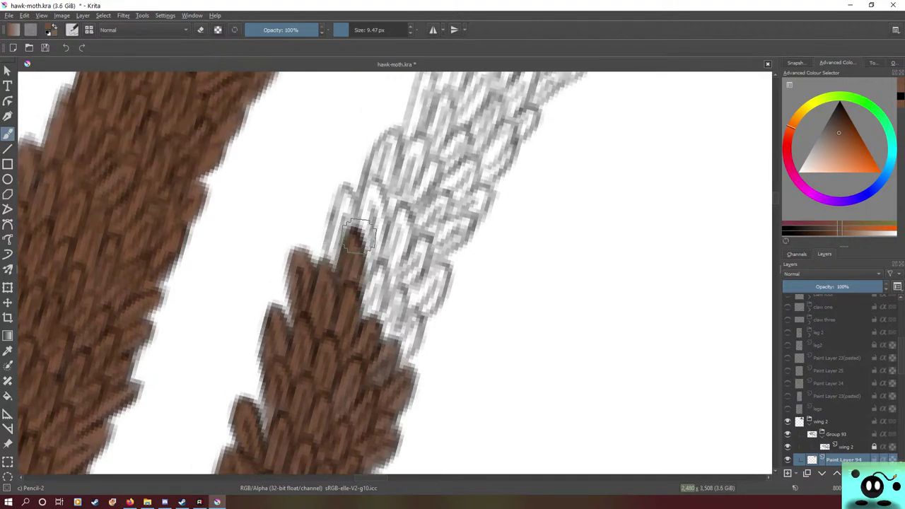
pyautogui.moveTo(357, 313)
pyautogui.mouseDown()
pyautogui.moveTo(381, 268)
pyautogui.moveTo(374, 311)
pyautogui.moveTo(367, 290)
pyautogui.mouseUp()
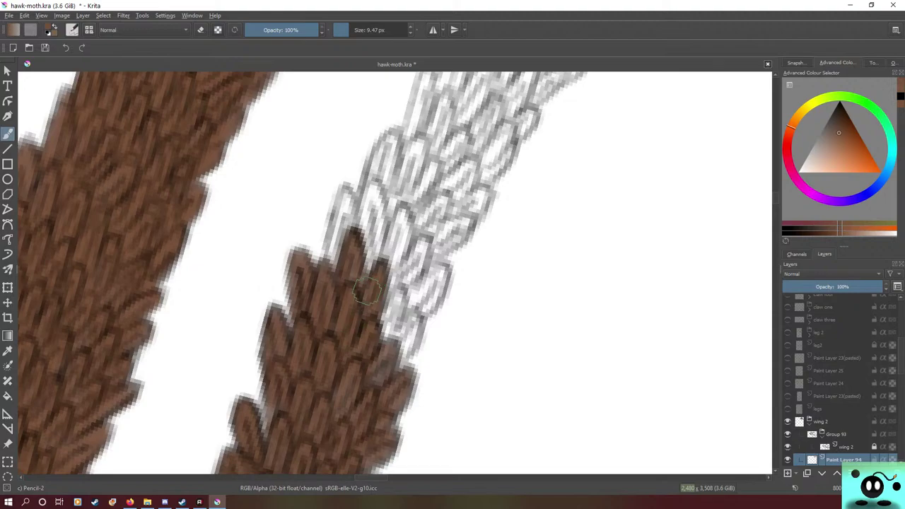
pyautogui.moveTo(378, 329)
pyautogui.mouseDown()
pyautogui.moveTo(398, 333)
pyautogui.moveTo(393, 305)
pyautogui.mouseUp()
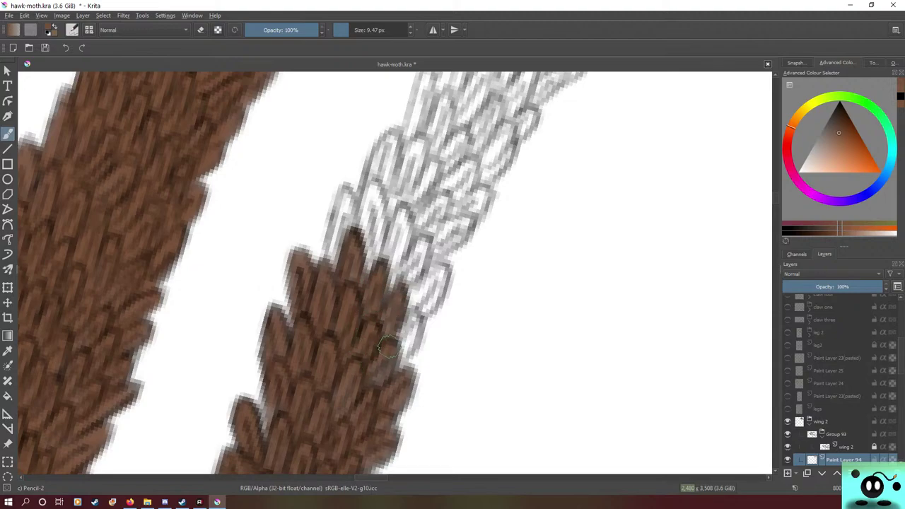
pyautogui.moveTo(387, 348)
pyautogui.mouseDown()
pyautogui.moveTo(409, 338)
pyautogui.moveTo(417, 318)
pyautogui.moveTo(404, 325)
pyautogui.mouseUp()
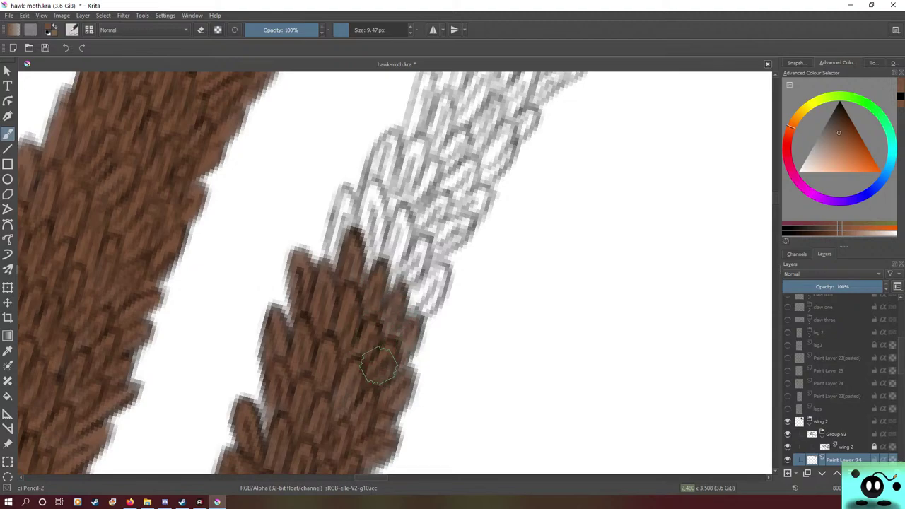
# - Fill the long near-margin scale, the two tall ones beside it and the rounded pair at the far margin
pyautogui.moveTo(337, 247)
pyautogui.mouseDown()
pyautogui.moveTo(343, 202)
pyautogui.moveTo(333, 273)
pyautogui.moveTo(350, 191)
pyautogui.moveTo(367, 225)
pyautogui.moveTo(371, 179)
pyautogui.moveTo(386, 269)
pyautogui.moveTo(388, 191)
pyautogui.moveTo(363, 230)
pyautogui.moveTo(400, 212)
pyautogui.moveTo(397, 283)
pyautogui.moveTo(403, 213)
pyautogui.moveTo(385, 258)
pyautogui.mouseUp()
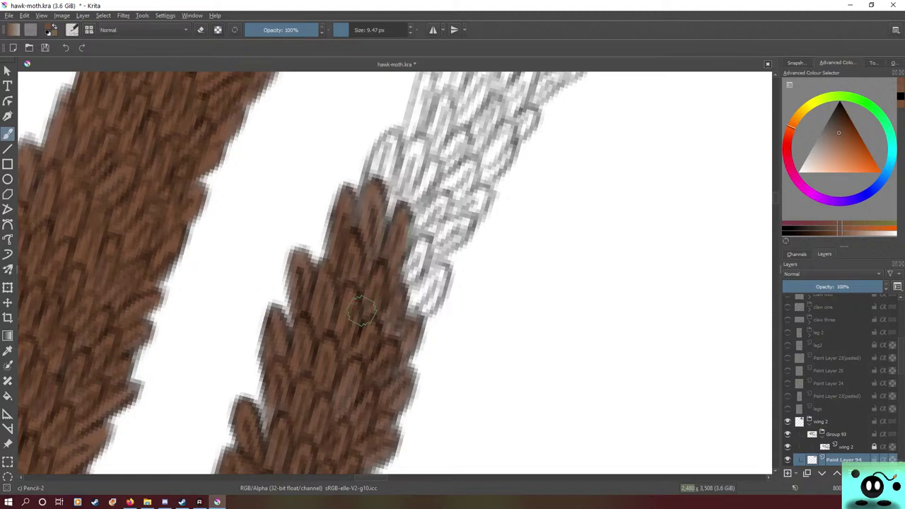
pyautogui.moveTo(362, 311)
pyautogui.mouseDown()
pyautogui.moveTo(407, 267)
pyautogui.moveTo(396, 294)
pyautogui.moveTo(423, 241)
pyautogui.mouseUp()
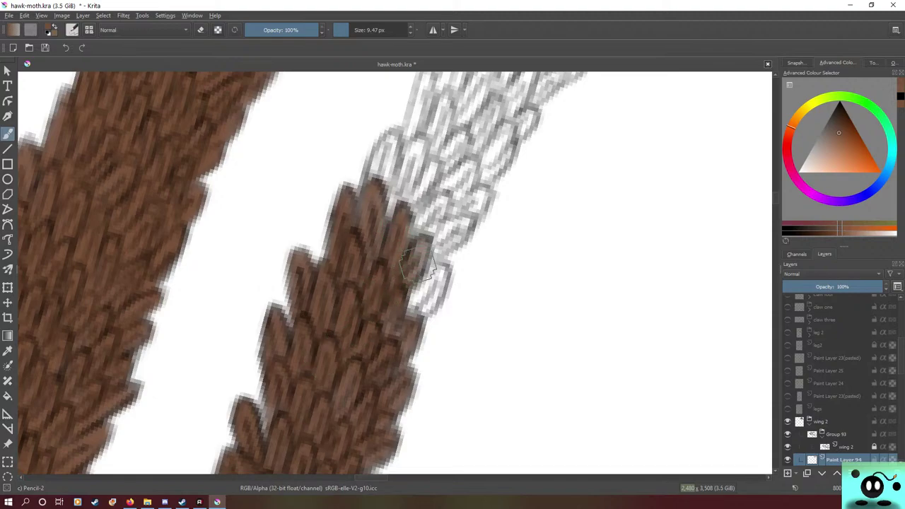
pyautogui.moveTo(418, 265)
pyautogui.mouseDown()
pyautogui.moveTo(410, 290)
pyautogui.moveTo(421, 318)
pyautogui.moveTo(396, 332)
pyautogui.moveTo(435, 267)
pyautogui.moveTo(443, 297)
pyautogui.moveTo(424, 279)
pyautogui.moveTo(408, 322)
pyautogui.mouseUp()
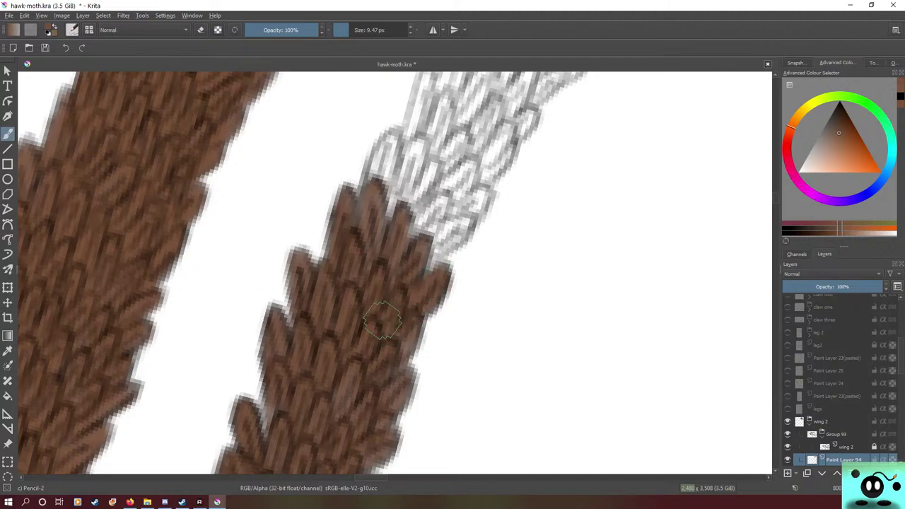
# - Colour the broad near-margin scale and its row across the vein, plus the slanted scales stacked along the far side
pyautogui.moveTo(421, 258)
pyautogui.mouseDown()
pyautogui.moveTo(470, 209)
pyautogui.moveTo(399, 255)
pyautogui.moveTo(424, 201)
pyautogui.moveTo(439, 198)
pyautogui.moveTo(431, 205)
pyautogui.moveTo(411, 138)
pyautogui.moveTo(393, 212)
pyautogui.moveTo(400, 202)
pyautogui.mouseUp()
pyautogui.moveTo(413, 135); pyautogui.dragTo(385, 240)
pyautogui.moveTo(385, 170)
pyautogui.mouseDown()
pyautogui.moveTo(390, 142)
pyautogui.moveTo(375, 177)
pyautogui.moveTo(393, 151)
pyautogui.mouseUp()
pyautogui.moveTo(384, 205); pyautogui.dragTo(414, 209)
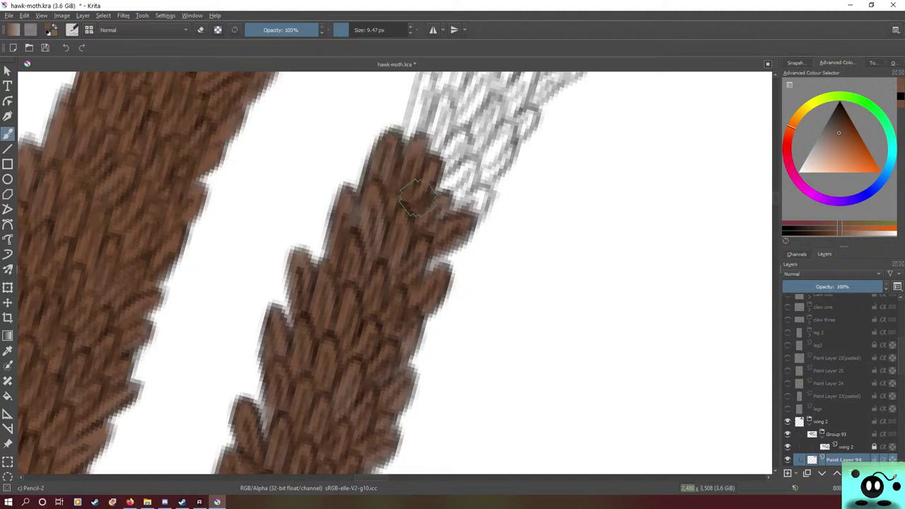
pyautogui.moveTo(456, 180)
pyautogui.mouseDown()
pyautogui.moveTo(458, 164)
pyautogui.moveTo(468, 185)
pyautogui.moveTo(447, 205)
pyautogui.moveTo(487, 190)
pyautogui.moveTo(439, 228)
pyautogui.mouseUp()
pyautogui.moveTo(454, 193)
pyautogui.mouseDown()
pyautogui.moveTo(460, 135)
pyautogui.moveTo(425, 187)
pyautogui.mouseUp()
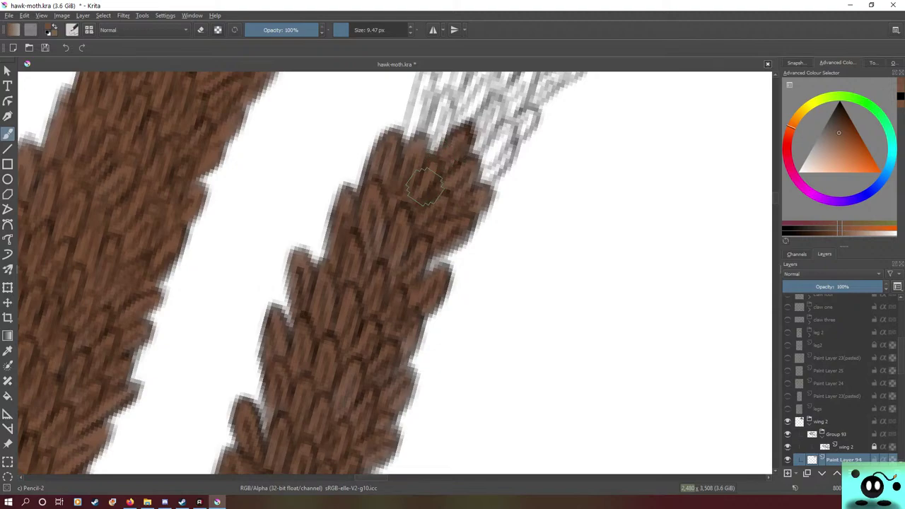
# - Paint the tall narrow near-margin scales brown and fill the pale far-margin scales up to the next jutting one
pyautogui.moveTo(453, 142); pyautogui.dragTo(453, 424)
pyautogui.moveTo(442, 346)
pyautogui.mouseDown()
pyautogui.moveTo(421, 392)
pyautogui.moveTo(432, 374)
pyautogui.moveTo(433, 355)
pyautogui.moveTo(423, 352)
pyautogui.moveTo(412, 376)
pyautogui.moveTo(424, 299)
pyautogui.moveTo(408, 358)
pyautogui.moveTo(425, 317)
pyautogui.moveTo(421, 336)
pyautogui.moveTo(444, 317)
pyautogui.moveTo(460, 266)
pyautogui.moveTo(451, 324)
pyautogui.moveTo(459, 261)
pyautogui.moveTo(449, 305)
pyautogui.moveTo(456, 313)
pyautogui.moveTo(476, 301)
pyautogui.moveTo(455, 358)
pyautogui.moveTo(469, 305)
pyautogui.moveTo(481, 315)
pyautogui.moveTo(449, 357)
pyautogui.moveTo(460, 316)
pyautogui.moveTo(490, 312)
pyautogui.moveTo(475, 354)
pyautogui.moveTo(483, 361)
pyautogui.moveTo(462, 379)
pyautogui.moveTo(483, 346)
pyautogui.mouseUp()
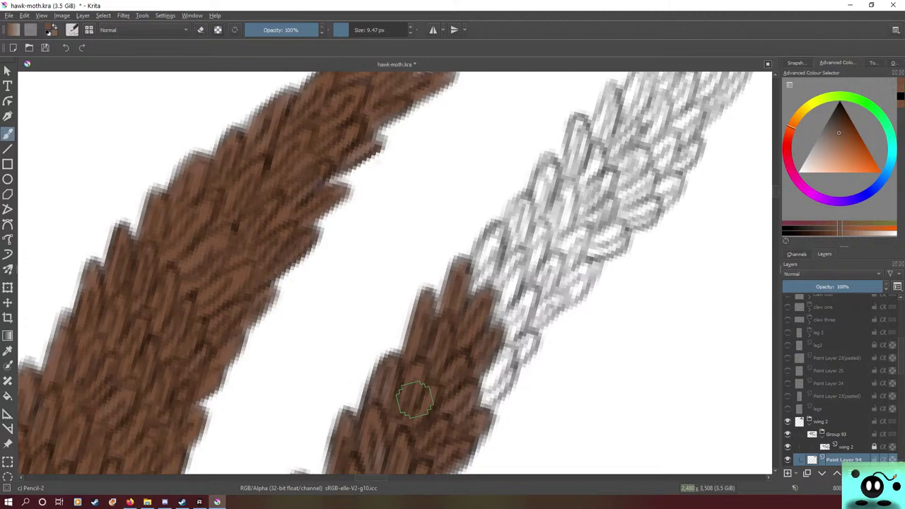
pyautogui.moveTo(475, 353)
pyautogui.mouseDown()
pyautogui.moveTo(500, 358)
pyautogui.moveTo(497, 371)
pyautogui.moveTo(505, 355)
pyautogui.moveTo(468, 400)
pyautogui.moveTo(508, 375)
pyautogui.moveTo(470, 410)
pyautogui.moveTo(525, 338)
pyautogui.moveTo(509, 355)
pyautogui.moveTo(489, 313)
pyautogui.moveTo(506, 343)
pyautogui.moveTo(514, 327)
pyautogui.moveTo(503, 317)
pyautogui.moveTo(516, 334)
pyautogui.moveTo(468, 373)
pyautogui.moveTo(504, 295)
pyautogui.moveTo(485, 329)
pyautogui.moveTo(496, 292)
pyautogui.mouseUp()
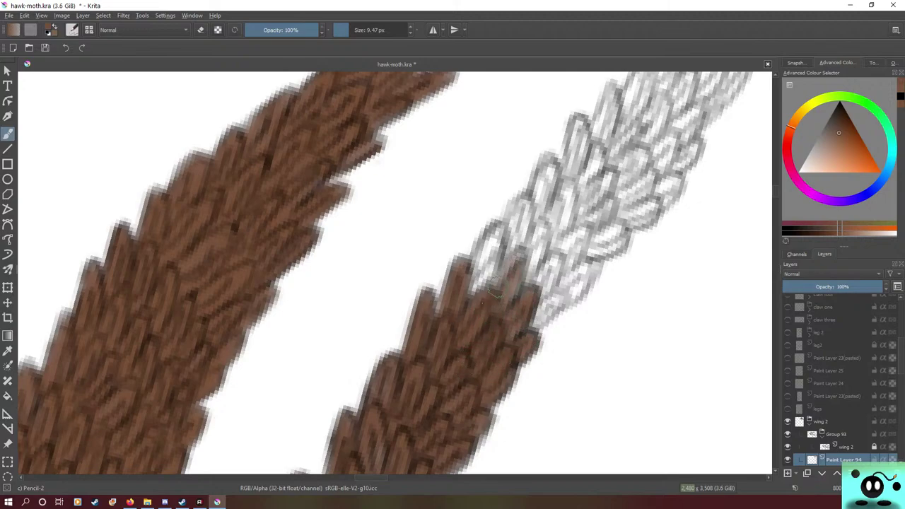
# - Continue the brown up the near margin to the tall pointed scale, filling across to the broad slanted far-margin scales
pyautogui.moveTo(517, 258)
pyautogui.mouseDown()
pyautogui.moveTo(487, 320)
pyautogui.moveTo(483, 280)
pyautogui.moveTo(499, 230)
pyautogui.moveTo(483, 237)
pyautogui.moveTo(474, 272)
pyautogui.moveTo(478, 297)
pyautogui.moveTo(493, 236)
pyautogui.mouseUp()
pyautogui.moveTo(476, 303)
pyautogui.mouseDown()
pyautogui.moveTo(509, 203)
pyautogui.moveTo(512, 240)
pyautogui.moveTo(524, 206)
pyautogui.moveTo(518, 228)
pyautogui.moveTo(536, 272)
pyautogui.moveTo(527, 293)
pyautogui.moveTo(542, 220)
pyautogui.moveTo(506, 284)
pyautogui.mouseUp()
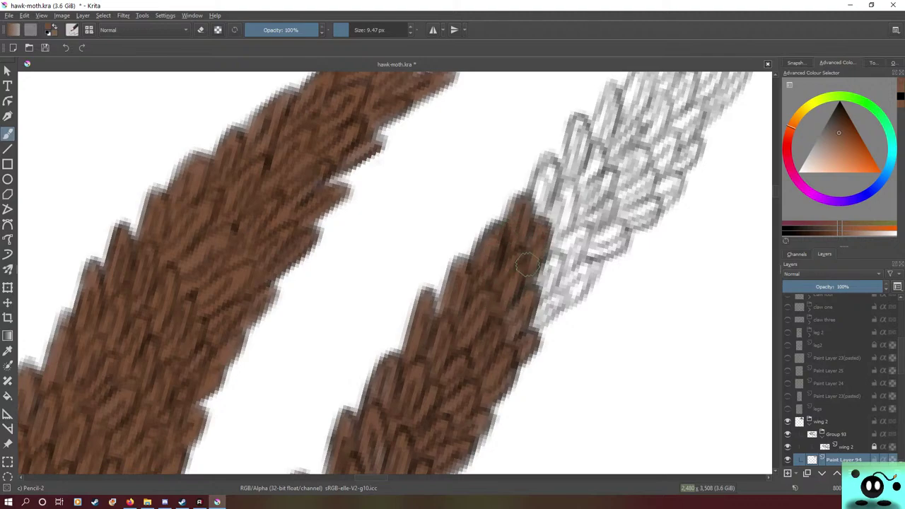
pyautogui.moveTo(548, 262)
pyautogui.mouseDown()
pyautogui.moveTo(555, 279)
pyautogui.moveTo(549, 304)
pyautogui.moveTo(509, 325)
pyautogui.moveTo(544, 306)
pyautogui.moveTo(534, 319)
pyautogui.moveTo(558, 294)
pyautogui.mouseUp()
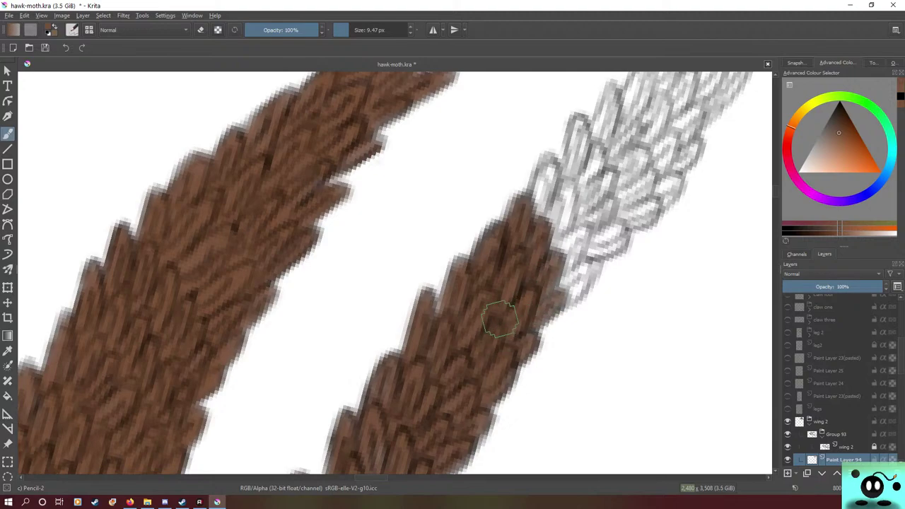
pyautogui.moveTo(574, 288)
pyautogui.mouseDown()
pyautogui.moveTo(591, 266)
pyautogui.moveTo(561, 287)
pyautogui.moveTo(549, 309)
pyautogui.moveTo(548, 272)
pyautogui.moveTo(588, 233)
pyautogui.moveTo(573, 235)
pyautogui.moveTo(543, 281)
pyautogui.moveTo(581, 219)
pyautogui.moveTo(585, 131)
pyautogui.moveTo(548, 256)
pyautogui.moveTo(559, 194)
pyautogui.moveTo(540, 226)
pyautogui.moveTo(547, 249)
pyautogui.moveTo(566, 196)
pyautogui.moveTo(562, 173)
pyautogui.moveTo(534, 178)
pyautogui.moveTo(536, 227)
pyautogui.moveTo(537, 166)
pyautogui.moveTo(535, 222)
pyautogui.moveTo(552, 170)
pyautogui.moveTo(527, 241)
pyautogui.moveTo(557, 212)
pyautogui.moveTo(575, 176)
pyautogui.moveTo(576, 166)
pyautogui.moveTo(566, 188)
pyautogui.moveTo(577, 135)
pyautogui.moveTo(580, 177)
pyautogui.moveTo(579, 162)
pyautogui.moveTo(558, 205)
pyautogui.moveTo(597, 154)
pyautogui.moveTo(584, 198)
pyautogui.moveTo(597, 150)
pyautogui.moveTo(580, 205)
pyautogui.moveTo(611, 178)
pyautogui.moveTo(552, 249)
pyautogui.moveTo(605, 199)
pyautogui.moveTo(609, 210)
pyautogui.moveTo(597, 221)
pyautogui.moveTo(614, 233)
pyautogui.moveTo(598, 244)
pyautogui.moveTo(622, 233)
pyautogui.moveTo(591, 248)
pyautogui.mouseUp()
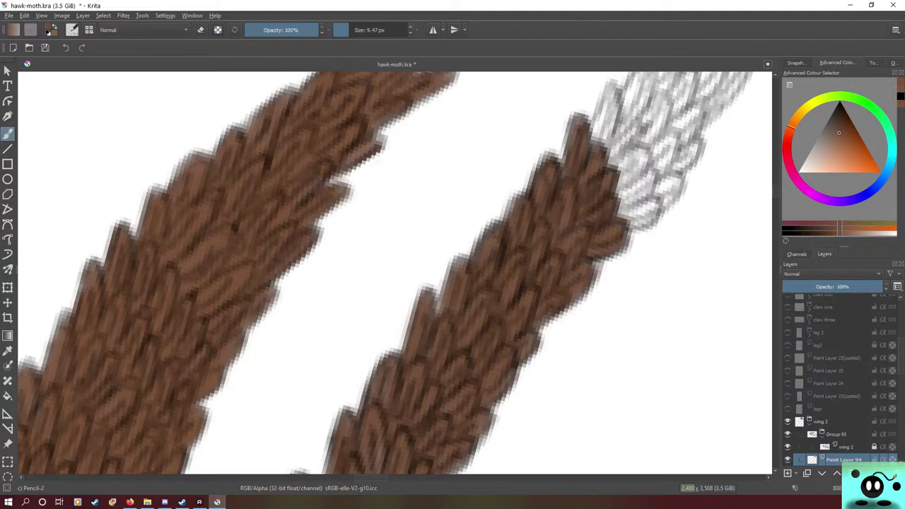
# - Colour the next two near-margin scales and the small overlapping scales between them and the far margin brown
pyautogui.scroll(3, 394, 273)
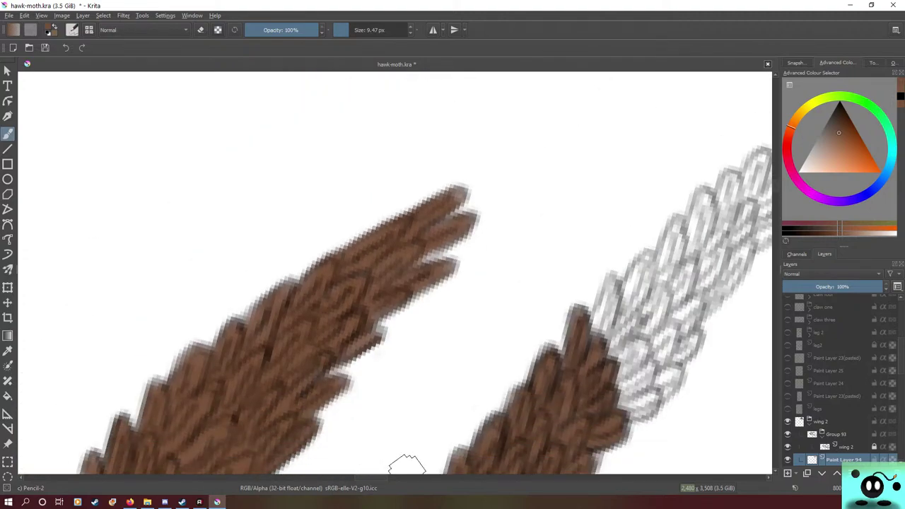
pyautogui.moveTo(383, 478); pyautogui.dragTo(396, 478)
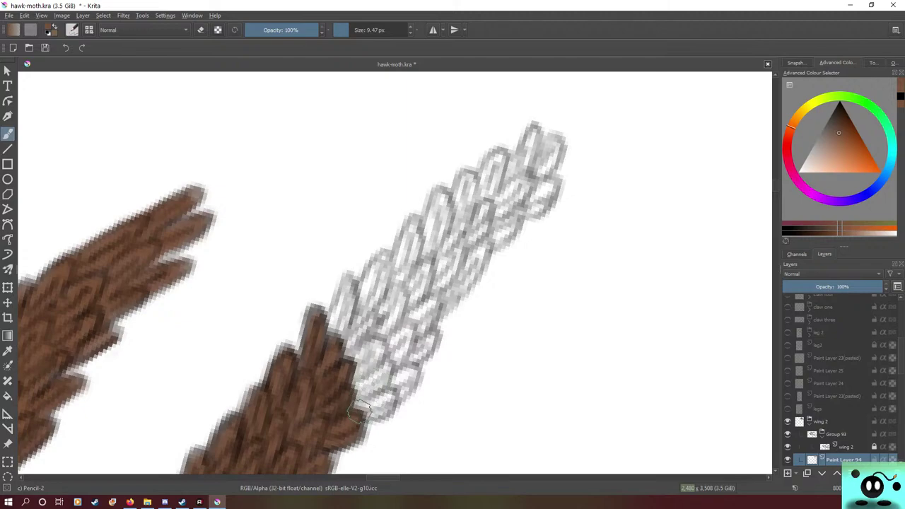
pyautogui.moveTo(360, 410)
pyautogui.mouseDown()
pyautogui.moveTo(387, 396)
pyautogui.moveTo(380, 411)
pyautogui.moveTo(372, 400)
pyautogui.moveTo(387, 395)
pyautogui.moveTo(340, 409)
pyautogui.moveTo(380, 349)
pyautogui.moveTo(339, 373)
pyautogui.moveTo(368, 339)
pyautogui.moveTo(346, 334)
pyautogui.moveTo(350, 343)
pyautogui.moveTo(372, 297)
pyautogui.moveTo(336, 310)
pyautogui.moveTo(334, 333)
pyautogui.moveTo(351, 296)
pyautogui.moveTo(346, 319)
pyautogui.moveTo(337, 301)
pyautogui.moveTo(329, 347)
pyautogui.mouseUp()
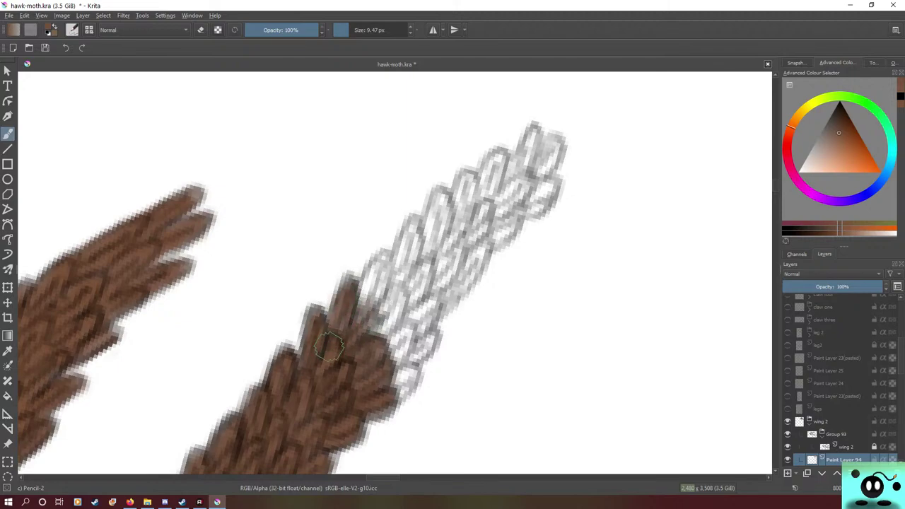
pyautogui.moveTo(361, 304)
pyautogui.mouseDown()
pyautogui.moveTo(333, 327)
pyautogui.moveTo(349, 334)
pyautogui.moveTo(386, 253)
pyautogui.moveTo(385, 273)
pyautogui.moveTo(362, 292)
pyautogui.moveTo(397, 280)
pyautogui.moveTo(377, 345)
pyautogui.moveTo(374, 333)
pyautogui.moveTo(403, 301)
pyautogui.mouseUp()
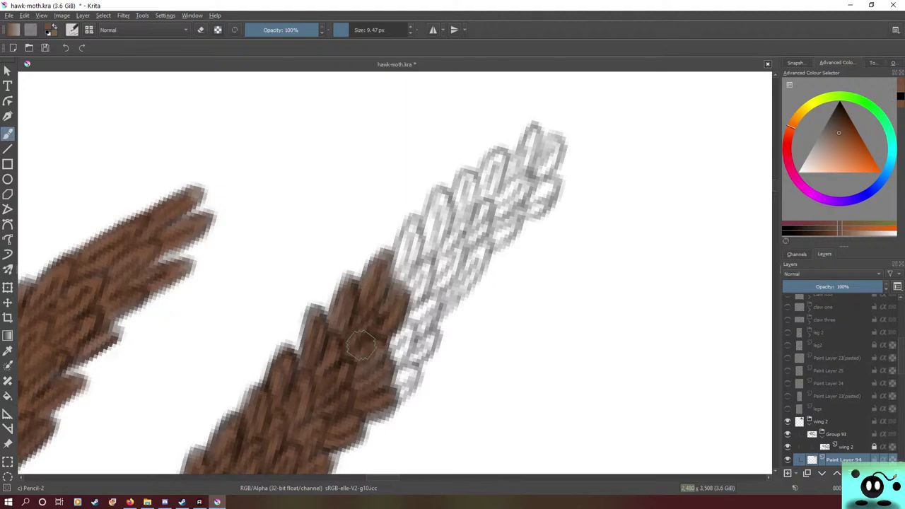
pyautogui.moveTo(345, 356)
pyautogui.mouseDown()
pyautogui.moveTo(410, 314)
pyautogui.moveTo(393, 349)
pyautogui.moveTo(399, 358)
pyautogui.moveTo(393, 363)
pyautogui.moveTo(402, 332)
pyautogui.moveTo(384, 373)
pyautogui.moveTo(390, 341)
pyautogui.moveTo(397, 379)
pyautogui.moveTo(413, 369)
pyautogui.moveTo(386, 393)
pyautogui.moveTo(406, 373)
pyautogui.moveTo(365, 397)
pyautogui.moveTo(402, 353)
pyautogui.moveTo(435, 345)
pyautogui.moveTo(399, 365)
pyautogui.mouseUp()
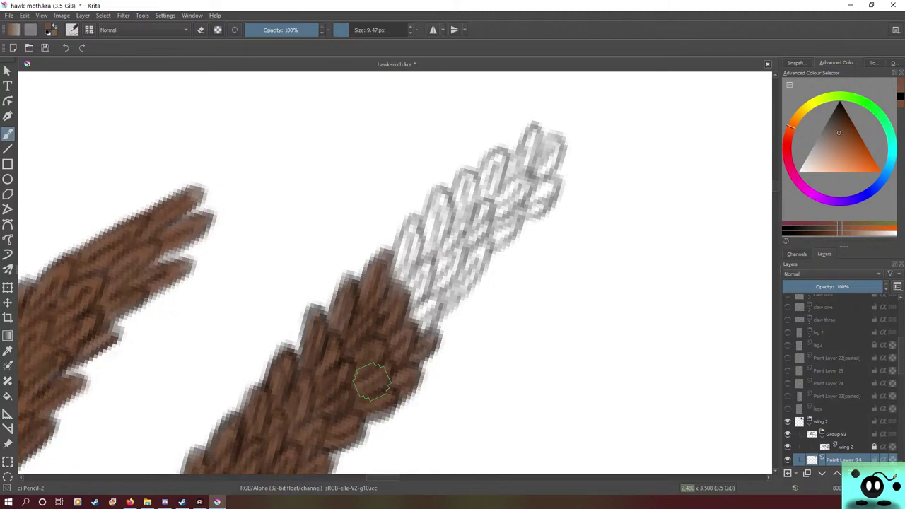
# - Fill the next three tall near-margin scales and the narrow scales beside them along the tapering end of the vein
pyautogui.moveTo(419, 329)
pyautogui.mouseDown()
pyautogui.moveTo(433, 311)
pyautogui.moveTo(410, 336)
pyautogui.moveTo(430, 296)
pyautogui.moveTo(394, 326)
pyautogui.moveTo(429, 308)
pyautogui.moveTo(435, 294)
pyautogui.moveTo(430, 306)
pyautogui.moveTo(394, 295)
pyautogui.moveTo(422, 278)
pyautogui.moveTo(416, 272)
pyautogui.moveTo(422, 281)
pyautogui.moveTo(424, 266)
pyautogui.moveTo(404, 315)
pyautogui.moveTo(383, 256)
pyautogui.moveTo(394, 295)
pyautogui.moveTo(413, 218)
pyautogui.moveTo(385, 266)
pyautogui.moveTo(390, 291)
pyautogui.moveTo(417, 234)
pyautogui.moveTo(355, 307)
pyautogui.moveTo(345, 296)
pyautogui.moveTo(338, 318)
pyautogui.mouseUp()
pyautogui.moveTo(443, 228)
pyautogui.mouseDown()
pyautogui.moveTo(441, 201)
pyautogui.moveTo(448, 218)
pyautogui.moveTo(413, 262)
pyautogui.moveTo(437, 200)
pyautogui.moveTo(440, 255)
pyautogui.moveTo(471, 207)
pyautogui.moveTo(472, 177)
pyautogui.moveTo(434, 295)
pyautogui.mouseUp()
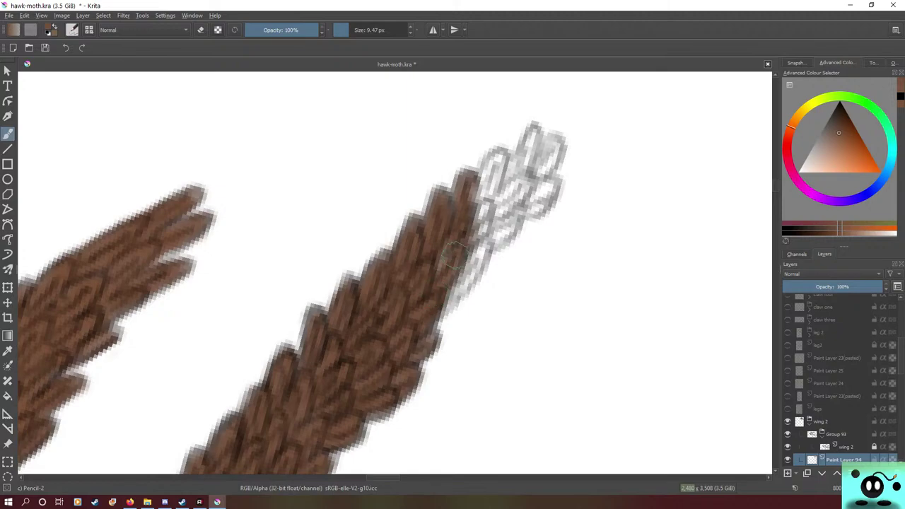
pyautogui.moveTo(464, 263)
pyautogui.mouseDown()
pyautogui.moveTo(426, 321)
pyautogui.moveTo(461, 270)
pyautogui.mouseUp()
# - Paint the last pale scales brown out to the vein's tip, including the rounded ones on its far side
pyautogui.moveTo(481, 206)
pyautogui.mouseDown()
pyautogui.moveTo(490, 212)
pyautogui.moveTo(484, 205)
pyautogui.moveTo(478, 223)
pyautogui.moveTo(499, 164)
pyautogui.moveTo(483, 185)
pyautogui.moveTo(492, 171)
pyautogui.mouseUp()
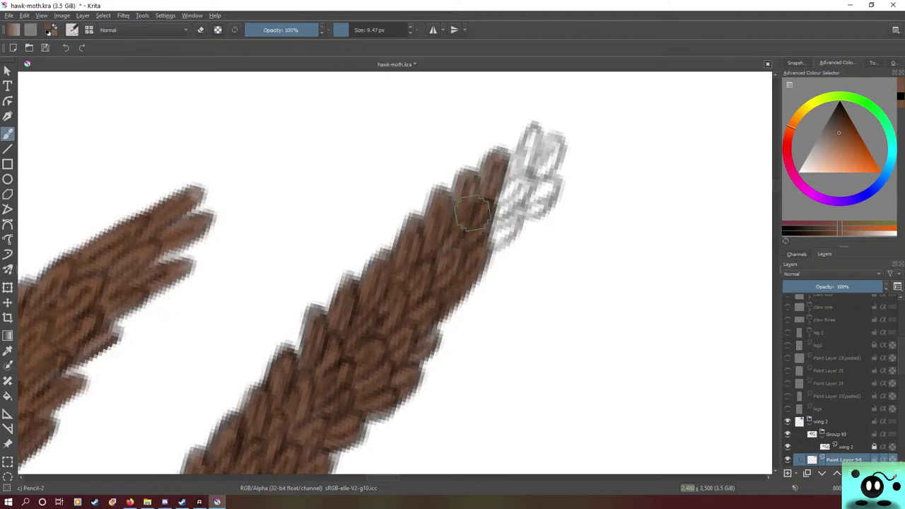
pyautogui.moveTo(472, 212)
pyautogui.mouseDown()
pyautogui.moveTo(507, 210)
pyautogui.moveTo(524, 170)
pyautogui.moveTo(529, 190)
pyautogui.moveTo(473, 223)
pyautogui.moveTo(516, 212)
pyautogui.moveTo(517, 223)
pyautogui.moveTo(511, 214)
pyautogui.moveTo(481, 237)
pyautogui.moveTo(546, 200)
pyautogui.moveTo(544, 193)
pyautogui.moveTo(519, 210)
pyautogui.moveTo(538, 199)
pyautogui.moveTo(513, 186)
pyautogui.moveTo(545, 170)
pyautogui.moveTo(545, 162)
pyautogui.moveTo(536, 171)
pyautogui.moveTo(550, 147)
pyautogui.moveTo(515, 174)
pyautogui.moveTo(529, 134)
pyautogui.moveTo(527, 157)
pyautogui.mouseUp()
pyautogui.moveTo(479, 221); pyautogui.dragTo(490, 183)
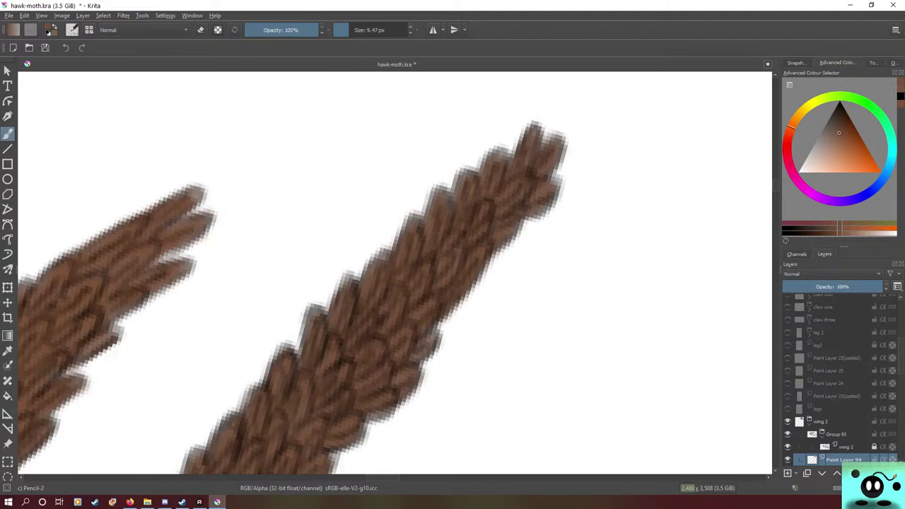
# - Fill the pale scales bordering the brown area at the base of the next vein with brown
pyautogui.moveTo(453, 396); pyautogui.dragTo(432, 92)
pyautogui.moveTo(530, 396)
pyautogui.mouseDown()
pyautogui.moveTo(460, 184)
pyautogui.moveTo(339, 92)
pyautogui.moveTo(516, 297)
pyautogui.mouseUp()
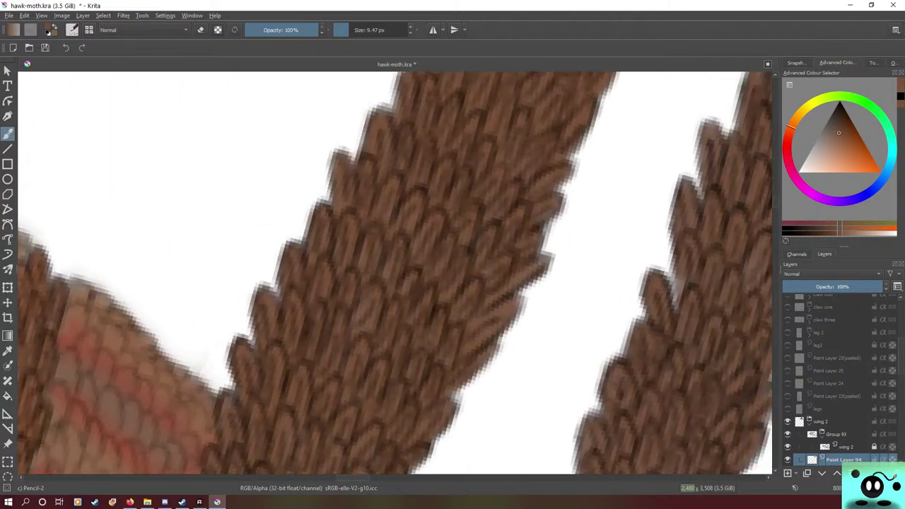
pyautogui.press('+')
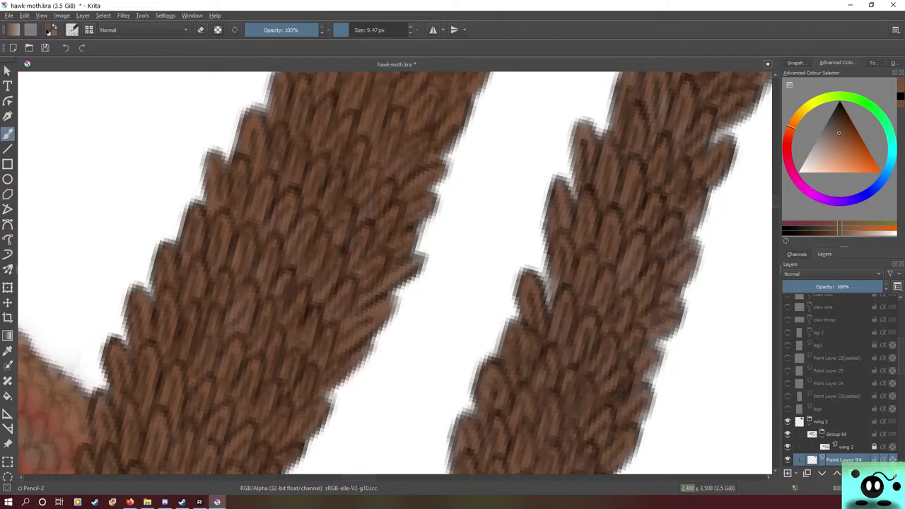
pyautogui.moveTo(622, 368)
pyautogui.mouseDown()
pyautogui.moveTo(424, 283)
pyautogui.moveTo(283, 99)
pyautogui.mouseUp()
pyautogui.moveTo(496, 396)
pyautogui.mouseDown()
pyautogui.moveTo(424, 233)
pyautogui.moveTo(390, 92)
pyautogui.mouseUp()
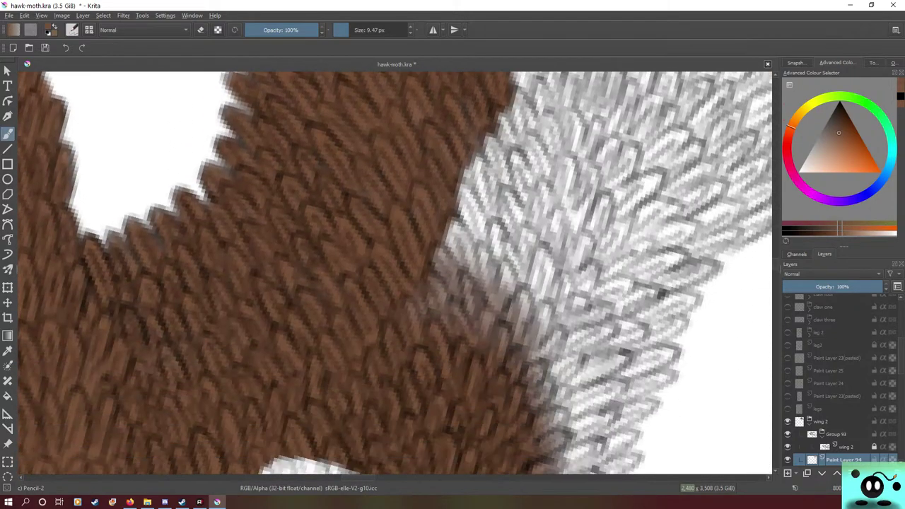
pyautogui.moveTo(453, 212); pyautogui.dragTo(453, 340)
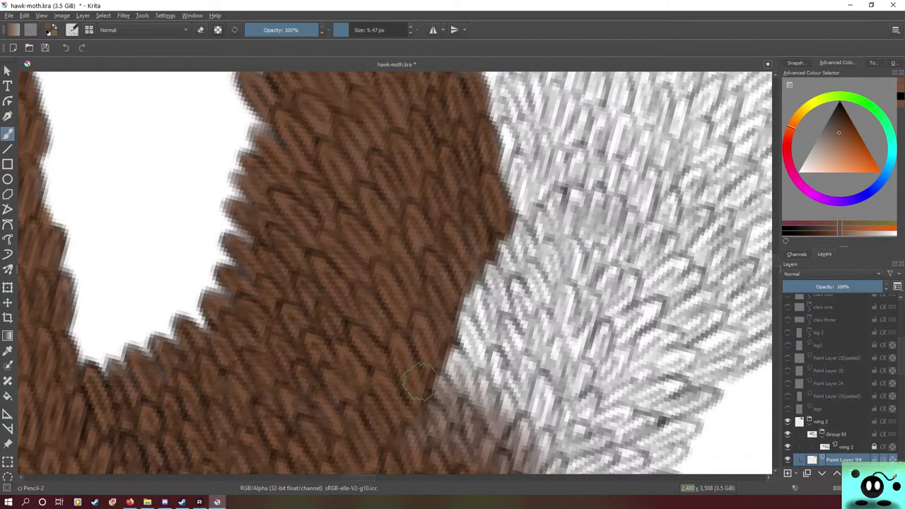
pyautogui.press('-')
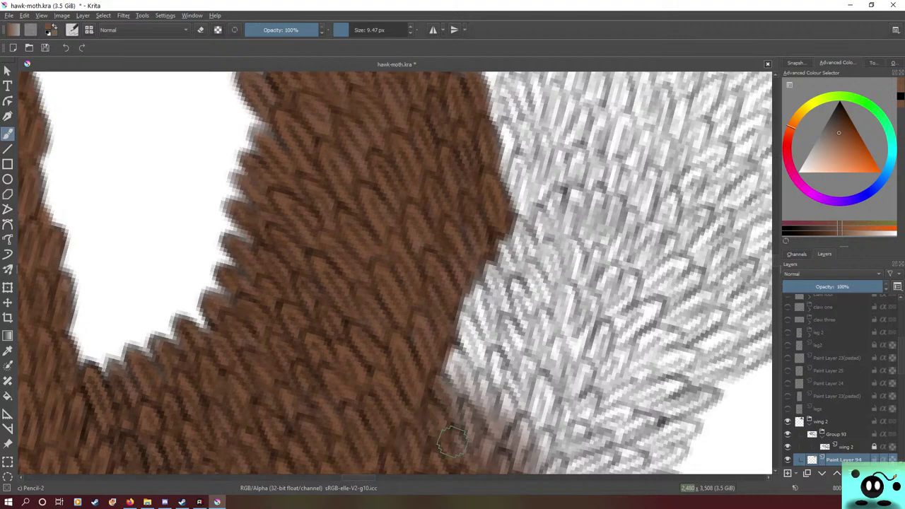
pyautogui.press('+')
pyautogui.moveTo(450, 349)
pyautogui.mouseDown()
pyautogui.moveTo(467, 396)
pyautogui.moveTo(474, 333)
pyautogui.moveTo(464, 335)
pyautogui.moveTo(496, 311)
pyautogui.moveTo(475, 252)
pyautogui.moveTo(515, 290)
pyautogui.moveTo(505, 239)
pyautogui.moveTo(524, 255)
pyautogui.moveTo(528, 220)
pyautogui.mouseUp()
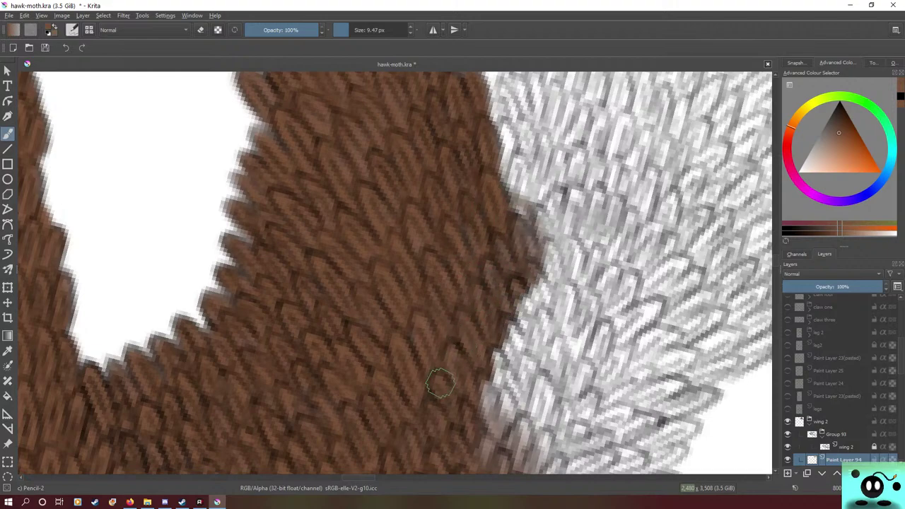
pyautogui.moveTo(517, 287)
pyautogui.mouseDown()
pyautogui.moveTo(509, 355)
pyautogui.moveTo(471, 413)
pyautogui.mouseUp()
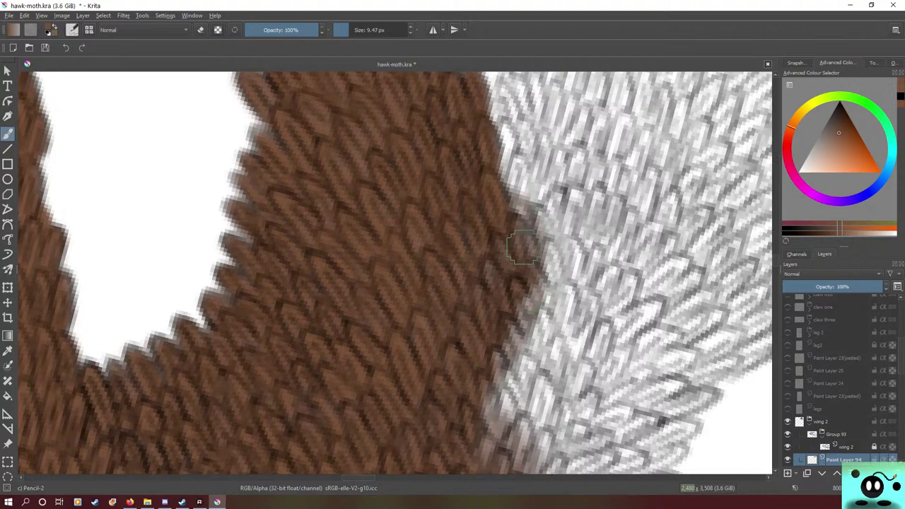
# - Extend the brown in a strip across the pale scales, filling back to the gap between the two veins
pyautogui.press('-')
pyautogui.moveTo(541, 272); pyautogui.dragTo(547, 209)
pyautogui.press('+')
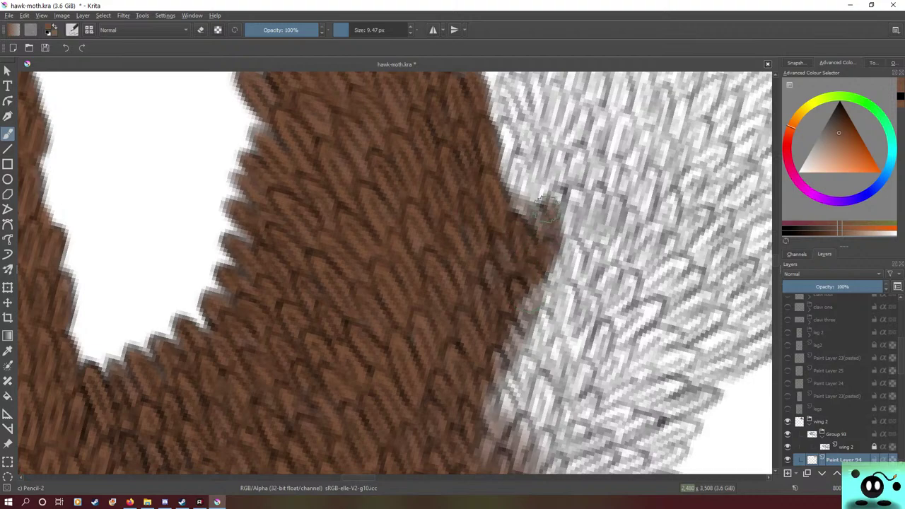
pyautogui.press('-')
pyautogui.moveTo(559, 244)
pyautogui.mouseDown()
pyautogui.moveTo(562, 187)
pyautogui.moveTo(566, 255)
pyautogui.moveTo(581, 181)
pyautogui.moveTo(603, 200)
pyautogui.moveTo(566, 239)
pyautogui.mouseUp()
pyautogui.press('+')
pyautogui.moveTo(602, 212)
pyautogui.mouseDown()
pyautogui.moveTo(608, 229)
pyautogui.moveTo(615, 212)
pyautogui.moveTo(628, 222)
pyautogui.moveTo(643, 212)
pyautogui.moveTo(618, 203)
pyautogui.moveTo(647, 208)
pyautogui.moveTo(644, 173)
pyautogui.mouseUp()
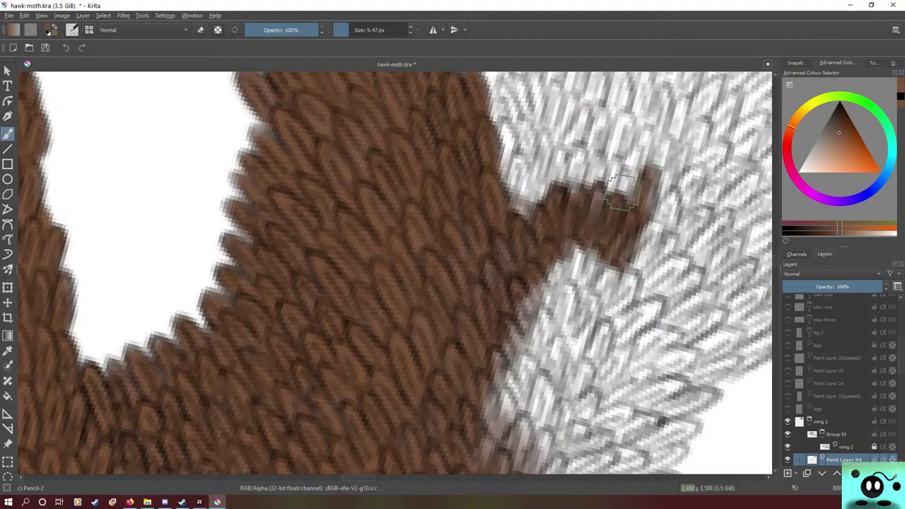
pyautogui.moveTo(655, 170)
pyautogui.mouseDown()
pyautogui.moveTo(633, 152)
pyautogui.moveTo(622, 162)
pyautogui.moveTo(606, 151)
pyautogui.moveTo(577, 165)
pyautogui.moveTo(583, 127)
pyautogui.mouseUp()
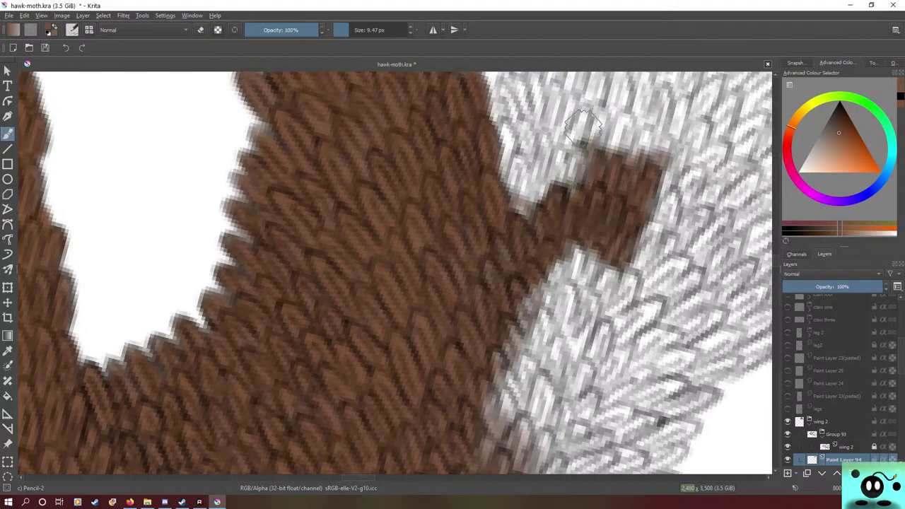
pyautogui.moveTo(579, 193)
pyautogui.mouseDown()
pyautogui.moveTo(566, 152)
pyautogui.moveTo(546, 190)
pyautogui.moveTo(538, 177)
pyautogui.moveTo(524, 191)
pyautogui.moveTo(506, 173)
pyautogui.moveTo(499, 124)
pyautogui.moveTo(552, 103)
pyautogui.moveTo(566, 120)
pyautogui.moveTo(613, 133)
pyautogui.mouseUp()
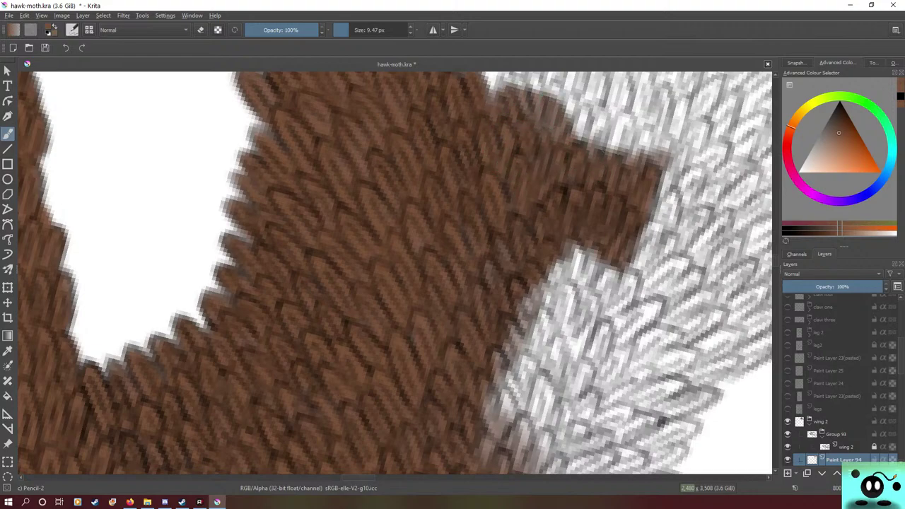
# - Colour the scales at the fork between the two veins brown, including the small and the tall pointed margin scales
pyautogui.scroll(4, 394, 272)
pyautogui.scroll(-2, 395, 273)
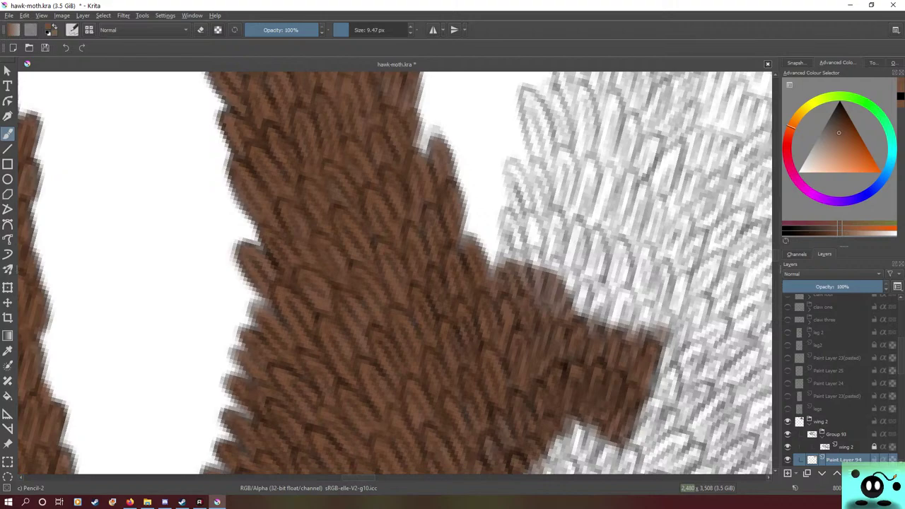
pyautogui.moveTo(532, 284)
pyautogui.mouseDown()
pyautogui.moveTo(506, 205)
pyautogui.moveTo(530, 275)
pyautogui.moveTo(516, 198)
pyautogui.mouseUp()
pyautogui.moveTo(516, 174)
pyautogui.mouseDown()
pyautogui.moveTo(523, 195)
pyautogui.moveTo(512, 166)
pyautogui.moveTo(555, 308)
pyautogui.moveTo(538, 245)
pyautogui.moveTo(560, 203)
pyautogui.moveTo(534, 197)
pyautogui.moveTo(552, 234)
pyautogui.moveTo(543, 161)
pyautogui.moveTo(546, 170)
pyautogui.moveTo(526, 111)
pyautogui.moveTo(554, 145)
pyautogui.moveTo(532, 97)
pyautogui.moveTo(555, 175)
pyautogui.moveTo(565, 278)
pyautogui.moveTo(560, 232)
pyautogui.mouseUp()
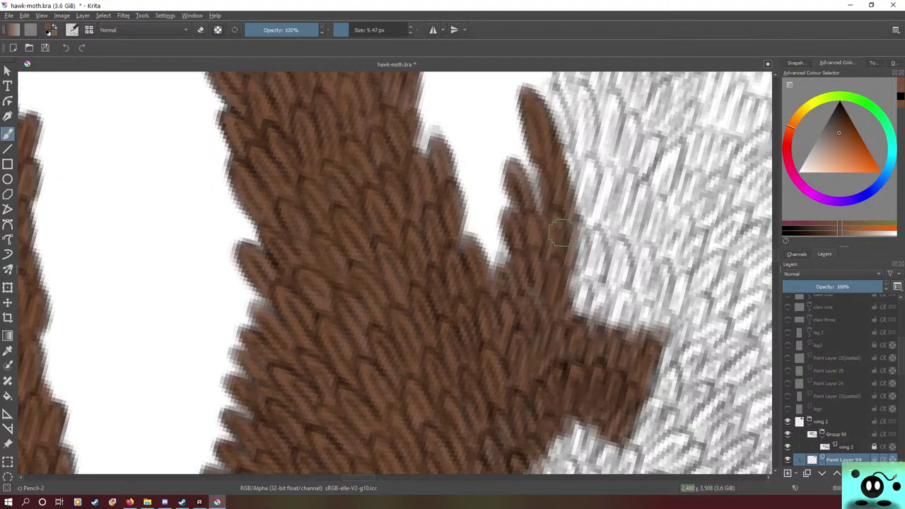
pyautogui.moveTo(520, 317)
pyautogui.mouseDown()
pyautogui.moveTo(576, 287)
pyautogui.moveTo(577, 251)
pyautogui.mouseUp()
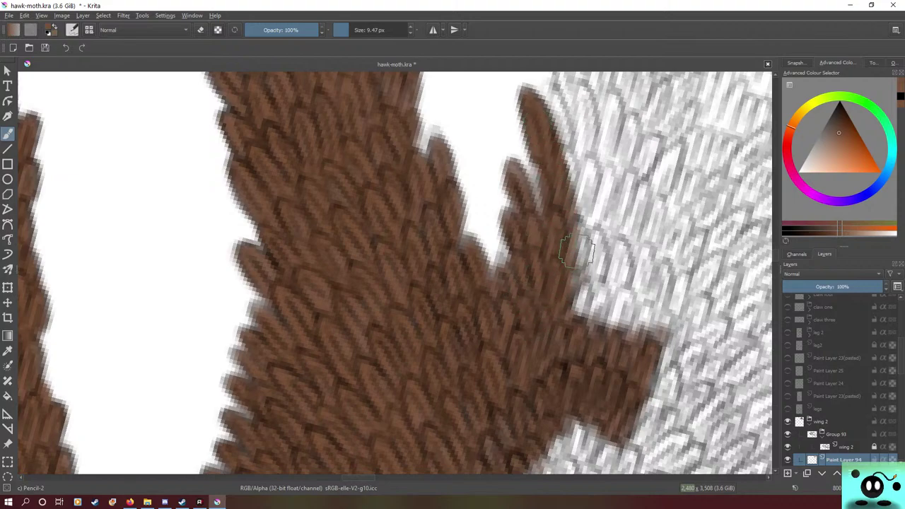
# - Fill the scales beyond the tall pointed one brown, finishing a fanned row of long scales across the vein
pyautogui.moveTo(490, 273); pyautogui.dragTo(300, 273)
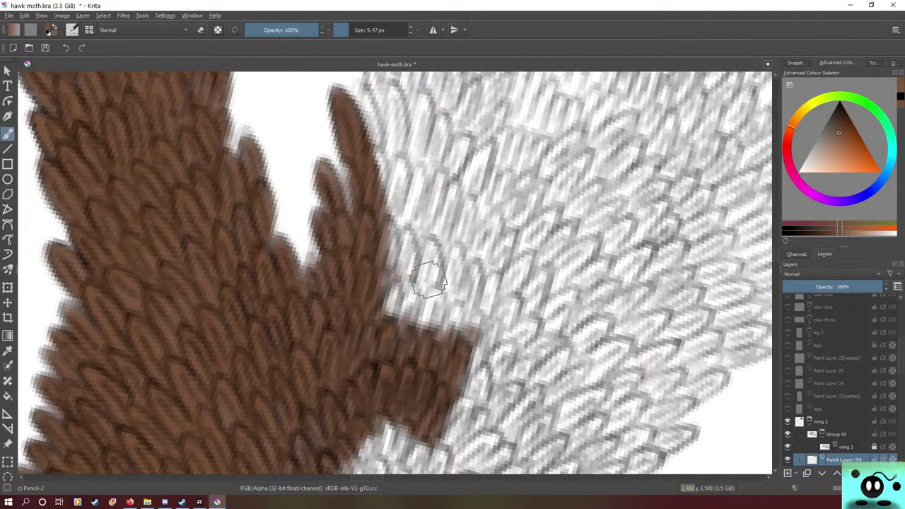
pyautogui.moveTo(488, 297)
pyautogui.mouseDown()
pyautogui.moveTo(470, 318)
pyautogui.moveTo(477, 297)
pyautogui.moveTo(457, 319)
pyautogui.moveTo(432, 283)
pyautogui.moveTo(428, 312)
pyautogui.moveTo(432, 254)
pyautogui.moveTo(433, 290)
pyautogui.moveTo(411, 312)
pyautogui.moveTo(403, 237)
pyautogui.moveTo(396, 311)
pyautogui.moveTo(382, 259)
pyautogui.moveTo(394, 314)
pyautogui.moveTo(423, 205)
pyautogui.moveTo(384, 222)
pyautogui.moveTo(396, 167)
pyautogui.moveTo(400, 219)
pyautogui.moveTo(403, 159)
pyautogui.moveTo(398, 198)
pyautogui.moveTo(382, 184)
pyautogui.moveTo(384, 137)
pyautogui.moveTo(374, 178)
pyautogui.moveTo(368, 85)
pyautogui.moveTo(358, 106)
pyautogui.moveTo(393, 134)
pyautogui.moveTo(392, 89)
pyautogui.moveTo(397, 149)
pyautogui.moveTo(389, 116)
pyautogui.moveTo(374, 158)
pyautogui.moveTo(427, 102)
pyautogui.moveTo(425, 181)
pyautogui.moveTo(414, 99)
pyautogui.moveTo(393, 189)
pyautogui.mouseUp()
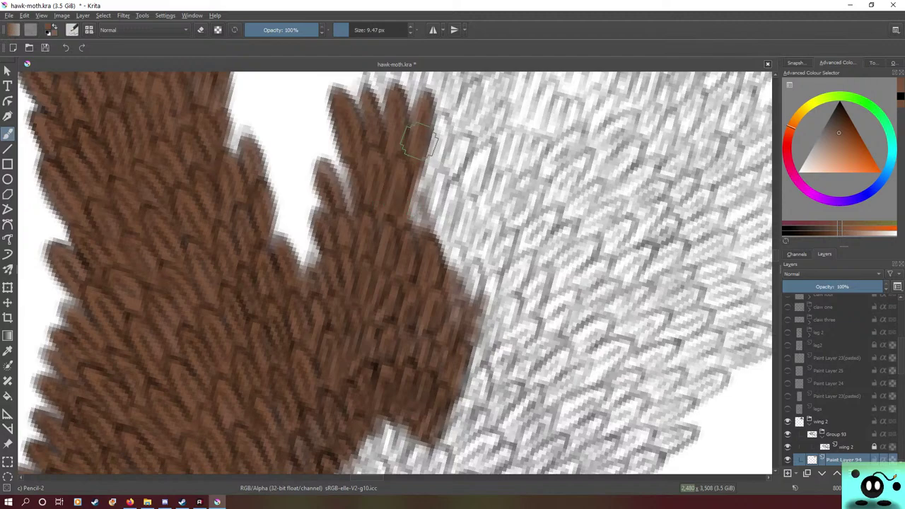
pyautogui.moveTo(407, 212)
pyautogui.mouseDown()
pyautogui.moveTo(424, 187)
pyautogui.moveTo(404, 233)
pyautogui.moveTo(439, 177)
pyautogui.moveTo(449, 212)
pyautogui.moveTo(446, 184)
pyautogui.moveTo(478, 159)
pyautogui.moveTo(439, 202)
pyautogui.moveTo(456, 145)
pyautogui.moveTo(438, 142)
pyautogui.moveTo(420, 177)
pyautogui.moveTo(440, 115)
pyautogui.moveTo(432, 360)
pyautogui.mouseUp()
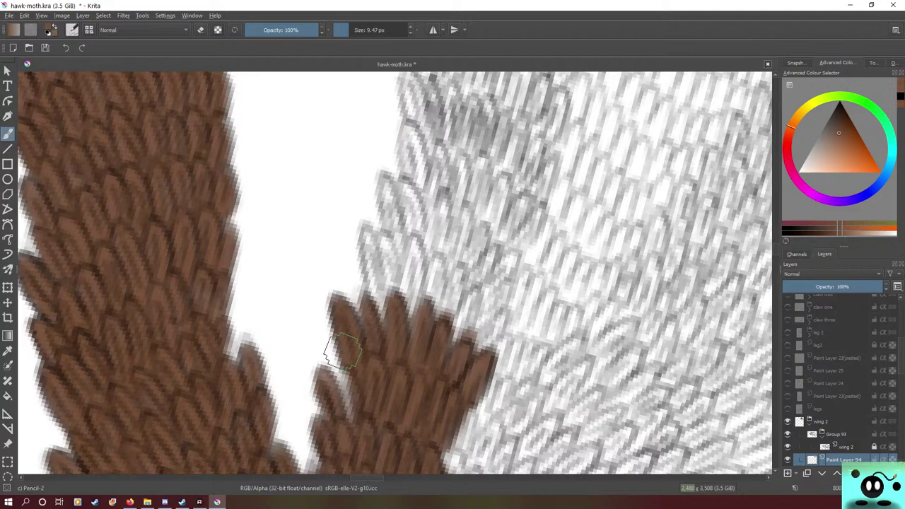
# - Colour the next near-margin scale above the fanned row and the long scales beside it brown
pyautogui.moveTo(384, 322)
pyautogui.mouseDown()
pyautogui.moveTo(364, 235)
pyautogui.moveTo(382, 308)
pyautogui.moveTo(389, 235)
pyautogui.moveTo(393, 299)
pyautogui.moveTo(394, 274)
pyautogui.moveTo(387, 238)
pyautogui.moveTo(400, 302)
pyautogui.moveTo(410, 306)
pyautogui.moveTo(419, 247)
pyautogui.moveTo(416, 343)
pyautogui.moveTo(391, 250)
pyautogui.moveTo(411, 293)
pyautogui.moveTo(393, 327)
pyautogui.mouseUp()
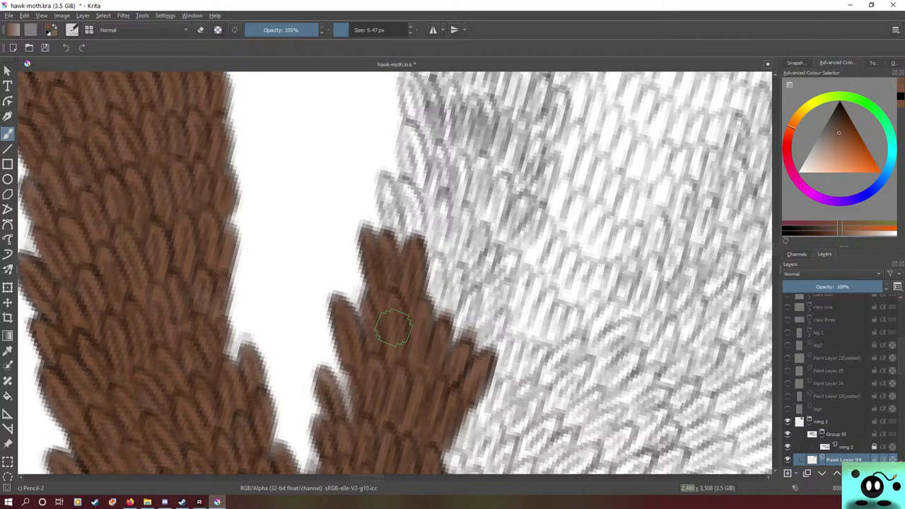
pyautogui.moveTo(394, 327)
pyautogui.mouseDown()
pyautogui.moveTo(434, 272)
pyautogui.moveTo(438, 297)
pyautogui.moveTo(433, 265)
pyautogui.moveTo(432, 296)
pyautogui.moveTo(442, 244)
pyautogui.mouseUp()
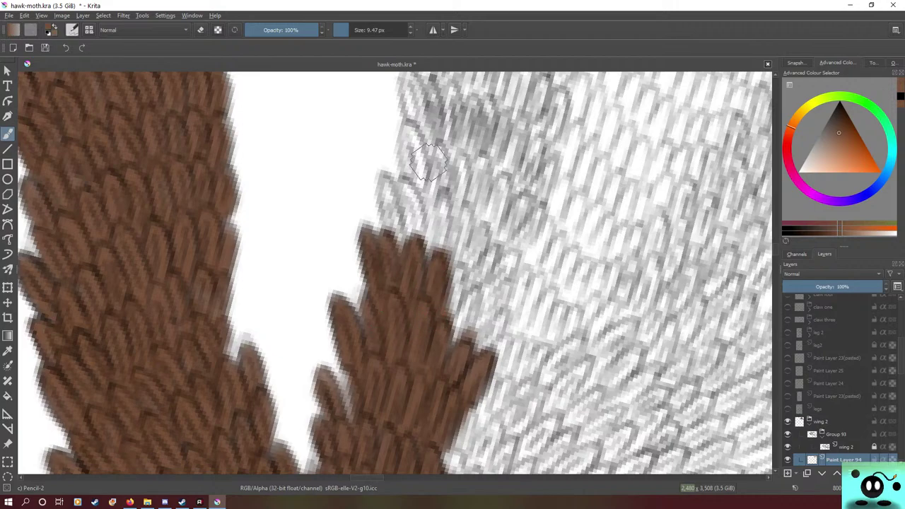
pyautogui.moveTo(460, 283)
pyautogui.mouseDown()
pyautogui.moveTo(439, 325)
pyautogui.moveTo(456, 269)
pyautogui.moveTo(443, 324)
pyautogui.moveTo(467, 293)
pyautogui.moveTo(475, 321)
pyautogui.moveTo(461, 306)
pyautogui.mouseUp()
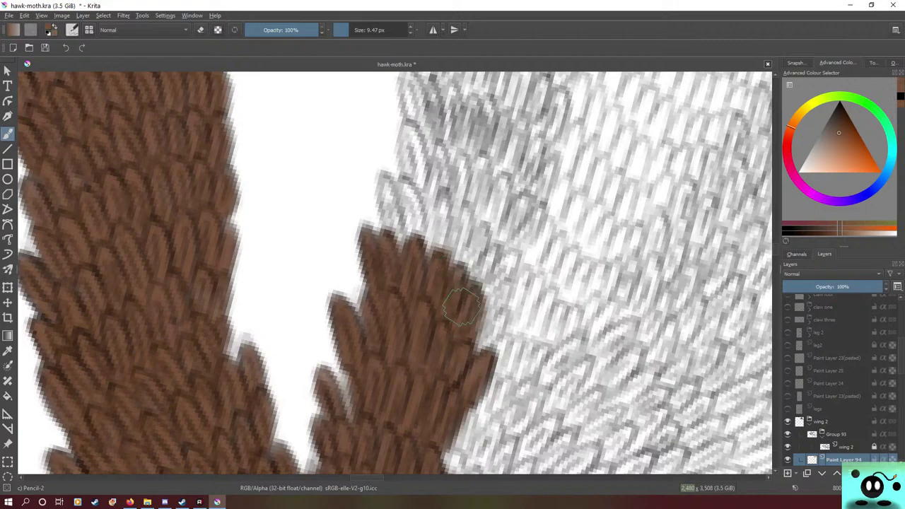
pyautogui.moveTo(477, 302); pyautogui.dragTo(446, 338)
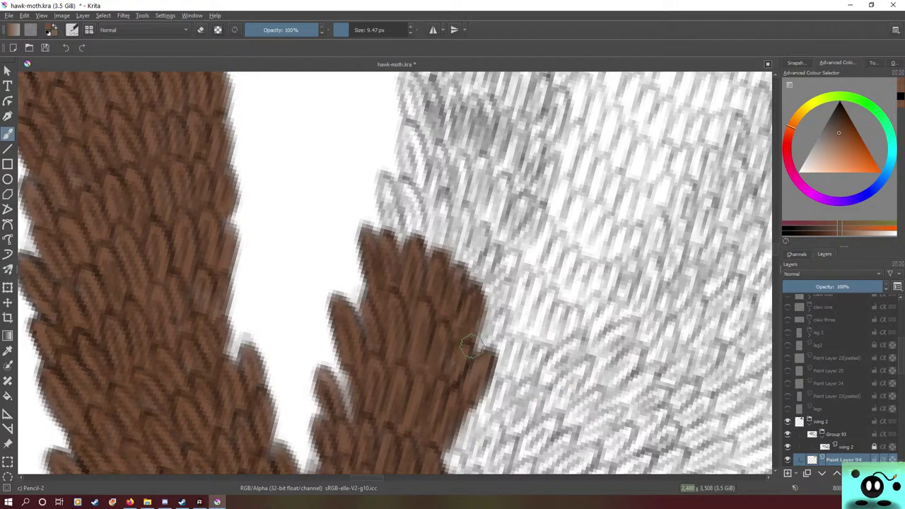
pyautogui.moveTo(470, 347)
pyautogui.mouseDown()
pyautogui.moveTo(497, 321)
pyautogui.moveTo(465, 350)
pyautogui.moveTo(498, 279)
pyautogui.moveTo(474, 300)
pyautogui.moveTo(509, 256)
pyautogui.moveTo(445, 323)
pyautogui.mouseUp()
# - Fill the next two pointed near-margin scales and the rows beside them, widening the brown across the vein
pyautogui.moveTo(481, 275)
pyautogui.mouseDown()
pyautogui.moveTo(491, 254)
pyautogui.moveTo(463, 291)
pyautogui.moveTo(484, 228)
pyautogui.moveTo(451, 288)
pyautogui.mouseUp()
pyautogui.moveTo(464, 220)
pyautogui.mouseDown()
pyautogui.moveTo(457, 271)
pyautogui.moveTo(467, 204)
pyautogui.moveTo(443, 231)
pyautogui.moveTo(445, 199)
pyautogui.moveTo(434, 269)
pyautogui.moveTo(401, 203)
pyautogui.moveTo(421, 257)
pyautogui.moveTo(411, 191)
pyautogui.moveTo(401, 182)
pyautogui.moveTo(411, 242)
pyautogui.moveTo(382, 201)
pyautogui.moveTo(398, 241)
pyautogui.moveTo(390, 196)
pyautogui.moveTo(397, 243)
pyautogui.moveTo(387, 185)
pyautogui.mouseUp()
pyautogui.moveTo(436, 232)
pyautogui.mouseDown()
pyautogui.moveTo(402, 138)
pyautogui.moveTo(427, 191)
pyautogui.moveTo(413, 141)
pyautogui.moveTo(432, 152)
pyautogui.moveTo(441, 177)
pyautogui.moveTo(467, 162)
pyautogui.moveTo(457, 213)
pyautogui.mouseUp()
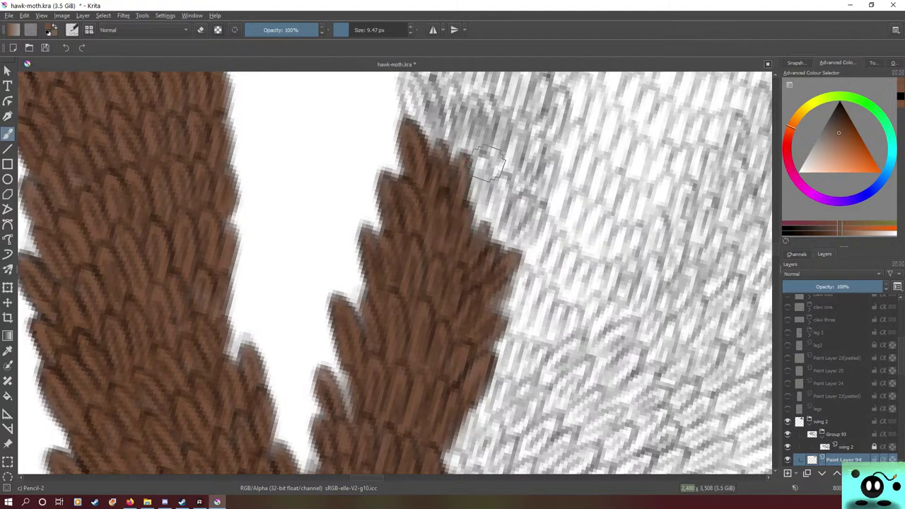
pyautogui.moveTo(477, 192)
pyautogui.mouseDown()
pyautogui.moveTo(487, 169)
pyautogui.moveTo(467, 213)
pyautogui.moveTo(488, 226)
pyautogui.moveTo(490, 192)
pyautogui.moveTo(478, 234)
pyautogui.moveTo(499, 177)
pyautogui.moveTo(509, 202)
pyautogui.mouseUp()
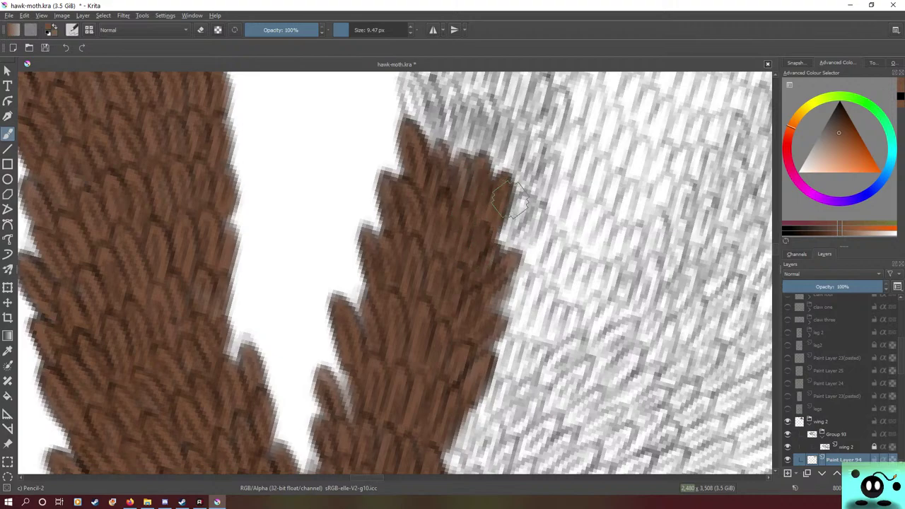
pyautogui.moveTo(495, 248)
pyautogui.mouseDown()
pyautogui.moveTo(515, 209)
pyautogui.moveTo(503, 240)
pyautogui.moveTo(535, 216)
pyautogui.moveTo(513, 247)
pyautogui.moveTo(534, 220)
pyautogui.mouseUp()
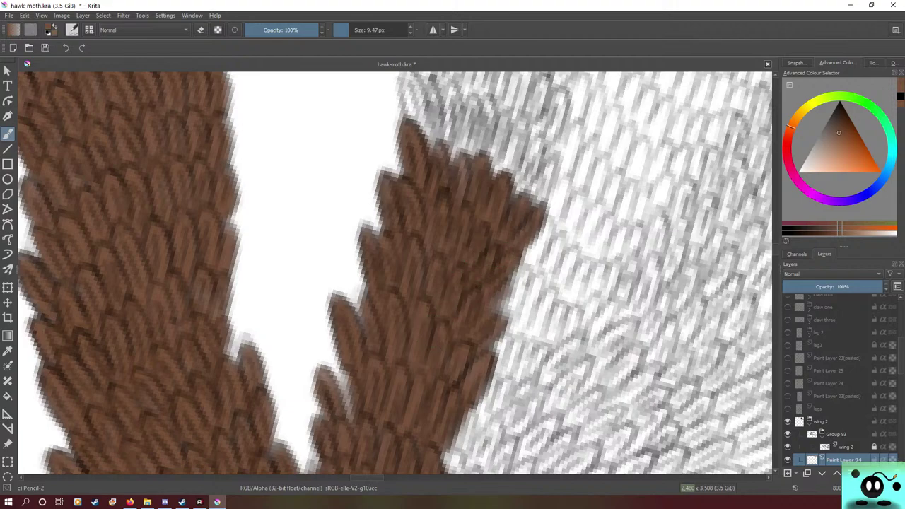
# - Continue the brown up the vein over the next two near-margin scales and the shaded grey scales beside them
pyautogui.moveTo(481, 92); pyautogui.dragTo(481, 266)
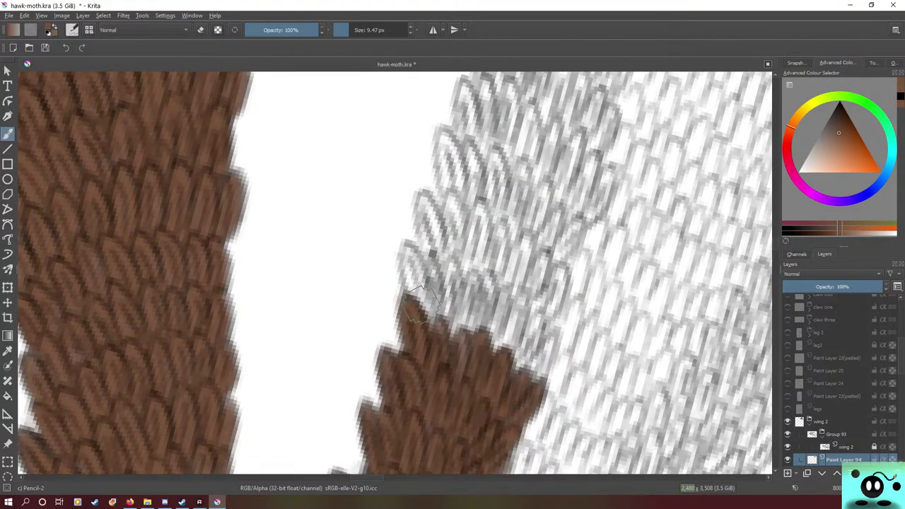
pyautogui.moveTo(423, 304)
pyautogui.mouseDown()
pyautogui.moveTo(406, 248)
pyautogui.moveTo(432, 337)
pyautogui.moveTo(447, 290)
pyautogui.moveTo(430, 266)
pyautogui.moveTo(447, 271)
pyautogui.moveTo(457, 331)
pyautogui.moveTo(464, 264)
pyautogui.moveTo(446, 233)
pyautogui.moveTo(477, 273)
pyautogui.moveTo(468, 321)
pyautogui.moveTo(489, 283)
pyautogui.moveTo(480, 290)
pyautogui.moveTo(475, 345)
pyautogui.moveTo(502, 298)
pyautogui.moveTo(506, 319)
pyautogui.moveTo(498, 247)
pyautogui.moveTo(510, 344)
pyautogui.moveTo(512, 317)
pyautogui.moveTo(514, 348)
pyautogui.moveTo(525, 312)
pyautogui.moveTo(539, 323)
pyautogui.moveTo(518, 360)
pyautogui.moveTo(531, 356)
pyautogui.moveTo(537, 329)
pyautogui.moveTo(525, 349)
pyautogui.moveTo(548, 340)
pyautogui.moveTo(522, 387)
pyautogui.mouseUp()
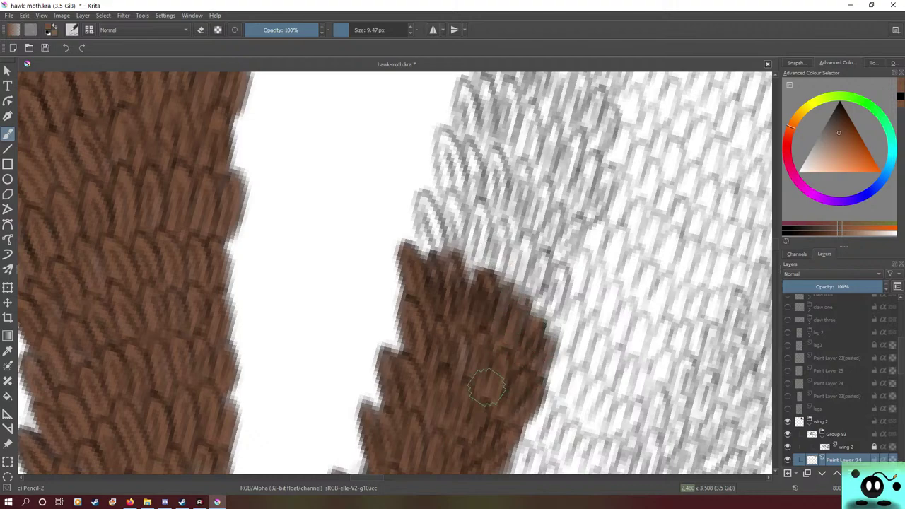
pyautogui.moveTo(541, 279)
pyautogui.mouseDown()
pyautogui.moveTo(526, 325)
pyautogui.moveTo(517, 300)
pyautogui.moveTo(530, 288)
pyautogui.moveTo(508, 302)
pyautogui.moveTo(520, 235)
pyautogui.moveTo(480, 215)
pyautogui.moveTo(506, 237)
pyautogui.moveTo(500, 217)
pyautogui.moveTo(494, 270)
pyautogui.moveTo(481, 204)
pyautogui.moveTo(461, 182)
pyautogui.moveTo(474, 281)
pyautogui.moveTo(449, 219)
pyautogui.moveTo(452, 198)
pyautogui.moveTo(452, 230)
pyautogui.moveTo(443, 218)
pyautogui.moveTo(452, 232)
pyautogui.moveTo(438, 181)
pyautogui.moveTo(431, 260)
pyautogui.moveTo(418, 194)
pyautogui.moveTo(435, 281)
pyautogui.moveTo(506, 255)
pyautogui.moveTo(505, 292)
pyautogui.moveTo(524, 264)
pyautogui.moveTo(526, 288)
pyautogui.moveTo(544, 263)
pyautogui.moveTo(544, 240)
pyautogui.mouseUp()
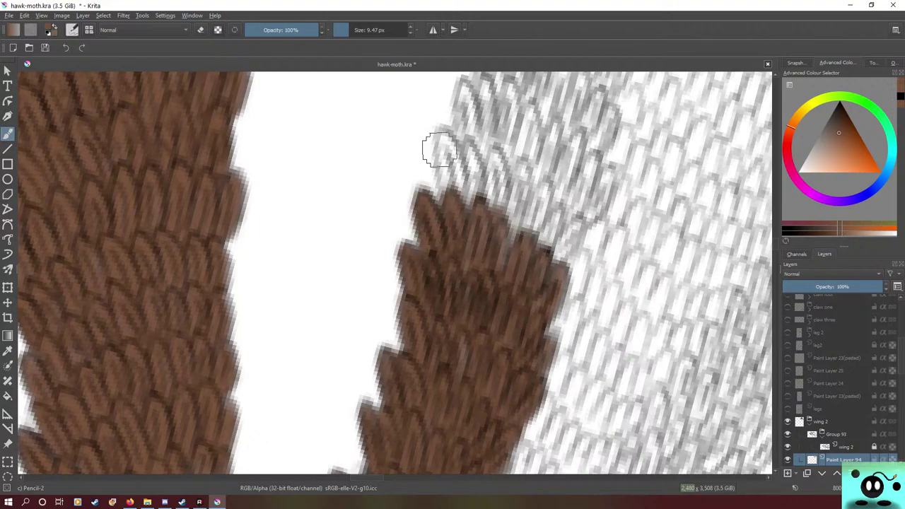
# - Paint the next large near-margin scale and its row brown, ending with the tall pointed scales on the far side
pyautogui.moveTo(438, 148)
pyautogui.mouseDown()
pyautogui.moveTo(460, 205)
pyautogui.moveTo(452, 201)
pyautogui.moveTo(459, 185)
pyautogui.moveTo(448, 143)
pyautogui.moveTo(457, 182)
pyautogui.moveTo(468, 178)
pyautogui.moveTo(470, 218)
pyautogui.moveTo(464, 115)
pyautogui.mouseUp()
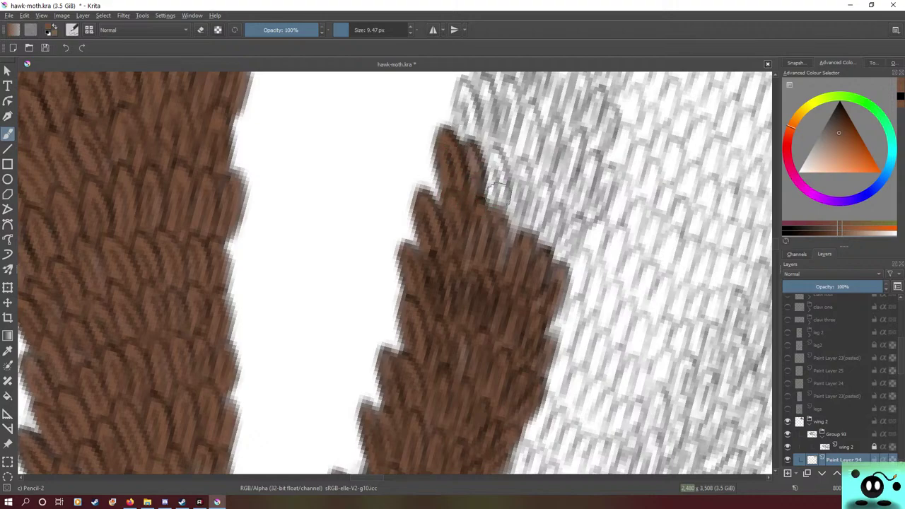
pyautogui.moveTo(498, 191); pyautogui.dragTo(493, 205)
pyautogui.moveTo(498, 157)
pyautogui.mouseDown()
pyautogui.moveTo(488, 261)
pyautogui.moveTo(510, 240)
pyautogui.moveTo(484, 182)
pyautogui.mouseUp()
pyautogui.moveTo(543, 168)
pyautogui.mouseDown()
pyautogui.moveTo(513, 226)
pyautogui.moveTo(523, 163)
pyautogui.moveTo(507, 234)
pyautogui.moveTo(542, 195)
pyautogui.moveTo(536, 237)
pyautogui.moveTo(560, 212)
pyautogui.moveTo(543, 244)
pyautogui.moveTo(578, 219)
pyautogui.moveTo(563, 244)
pyautogui.mouseUp()
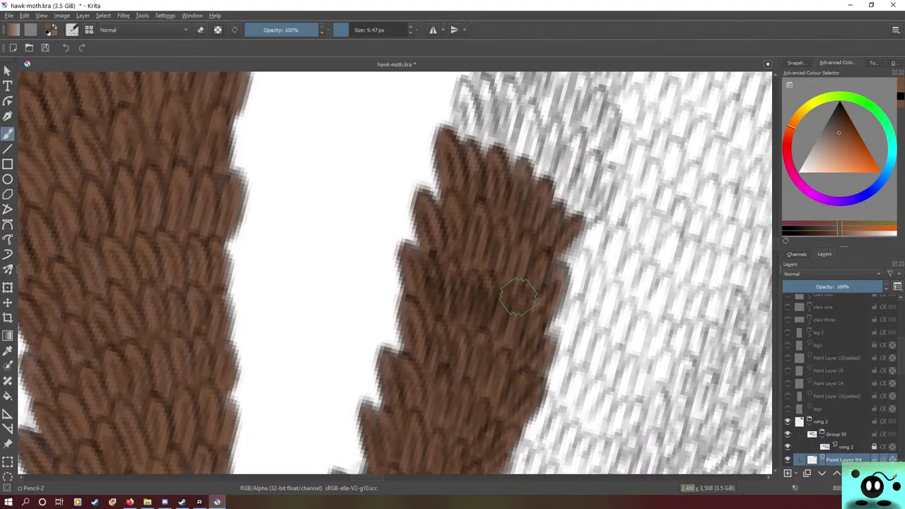
pyautogui.moveTo(590, 205)
pyautogui.mouseDown()
pyautogui.moveTo(605, 170)
pyautogui.moveTo(583, 202)
pyautogui.moveTo(598, 169)
pyautogui.moveTo(559, 163)
pyautogui.moveTo(572, 140)
pyautogui.moveTo(550, 191)
pyautogui.mouseUp()
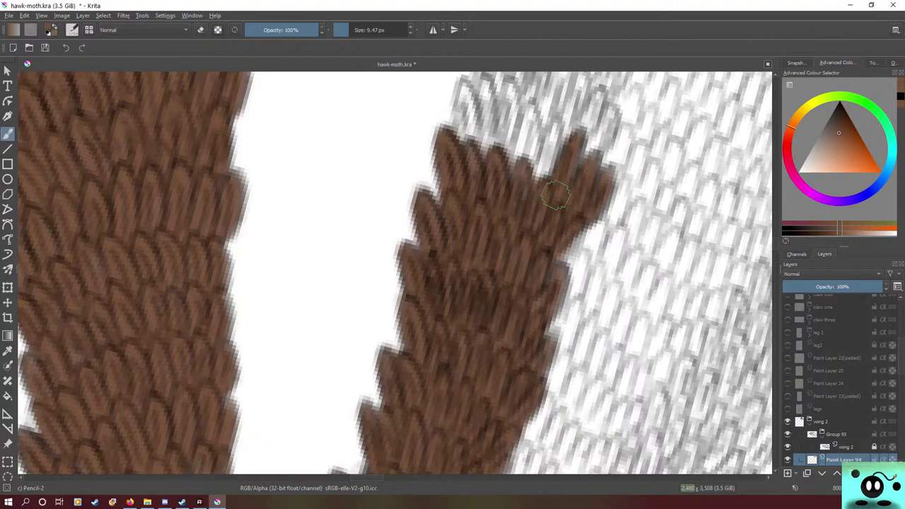
pyautogui.moveTo(552, 126)
pyautogui.mouseDown()
pyautogui.moveTo(555, 153)
pyautogui.moveTo(523, 184)
pyautogui.moveTo(525, 117)
pyautogui.moveTo(530, 170)
pyautogui.moveTo(534, 107)
pyautogui.moveTo(521, 166)
pyautogui.moveTo(527, 160)
pyautogui.moveTo(529, 169)
pyautogui.mouseUp()
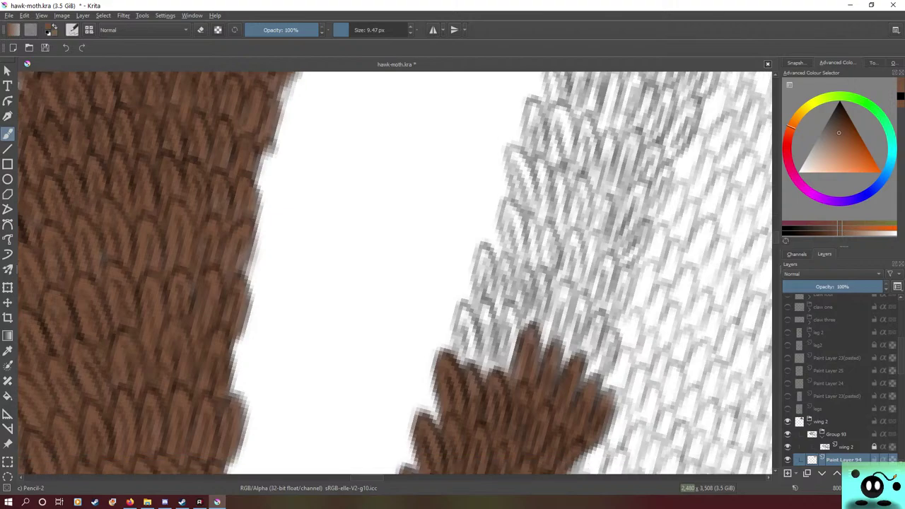
# - Colour the next four near-margin scales brown, filling across the shaded grey scales to the vein's far side
pyautogui.moveTo(513, 382)
pyautogui.mouseDown()
pyautogui.moveTo(505, 311)
pyautogui.moveTo(502, 357)
pyautogui.mouseUp()
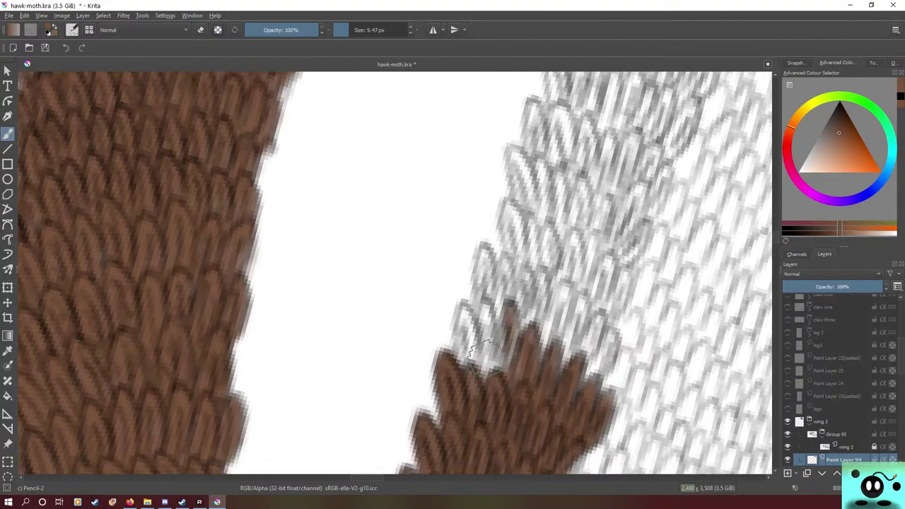
pyautogui.moveTo(513, 318)
pyautogui.mouseDown()
pyautogui.moveTo(507, 367)
pyautogui.moveTo(504, 357)
pyautogui.moveTo(495, 378)
pyautogui.moveTo(499, 347)
pyautogui.moveTo(481, 314)
pyautogui.moveTo(483, 373)
pyautogui.moveTo(481, 304)
pyautogui.moveTo(464, 336)
pyautogui.moveTo(464, 317)
pyautogui.moveTo(464, 360)
pyautogui.moveTo(466, 329)
pyautogui.mouseUp()
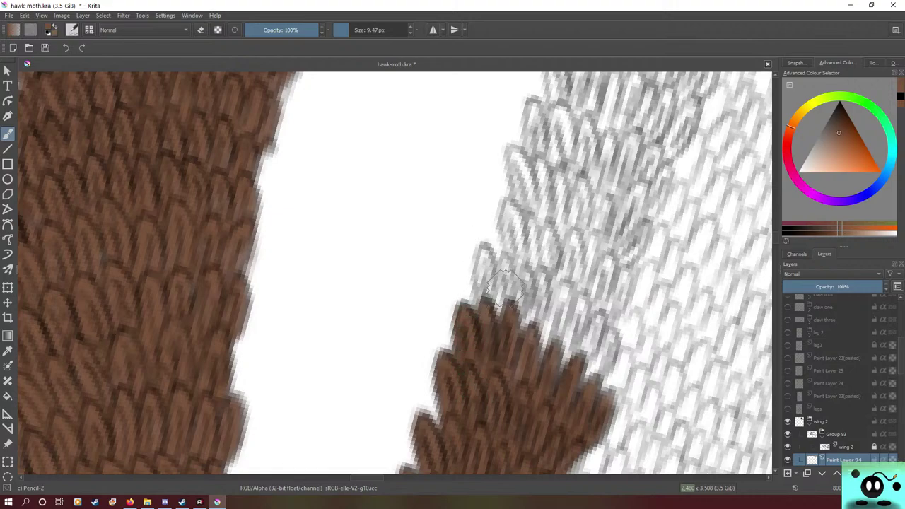
pyautogui.moveTo(485, 289)
pyautogui.mouseDown()
pyautogui.moveTo(485, 258)
pyautogui.moveTo(484, 311)
pyautogui.moveTo(488, 288)
pyautogui.moveTo(509, 271)
pyautogui.moveTo(503, 260)
pyautogui.moveTo(510, 323)
pyautogui.moveTo(529, 277)
pyautogui.moveTo(515, 346)
pyautogui.moveTo(531, 283)
pyautogui.moveTo(544, 277)
pyautogui.moveTo(540, 355)
pyautogui.moveTo(557, 345)
pyautogui.moveTo(543, 356)
pyautogui.moveTo(557, 317)
pyautogui.moveTo(561, 287)
pyautogui.moveTo(540, 344)
pyautogui.moveTo(556, 271)
pyautogui.moveTo(566, 347)
pyautogui.moveTo(590, 304)
pyautogui.moveTo(556, 361)
pyautogui.moveTo(586, 320)
pyautogui.moveTo(581, 365)
pyautogui.moveTo(594, 326)
pyautogui.moveTo(591, 359)
pyautogui.moveTo(603, 343)
pyautogui.moveTo(588, 385)
pyautogui.moveTo(612, 334)
pyautogui.moveTo(608, 351)
pyautogui.moveTo(589, 297)
pyautogui.moveTo(617, 287)
pyautogui.moveTo(616, 304)
pyautogui.moveTo(614, 284)
pyautogui.moveTo(596, 315)
pyautogui.moveTo(608, 258)
pyautogui.moveTo(597, 290)
pyautogui.moveTo(592, 256)
pyautogui.moveTo(577, 291)
pyautogui.moveTo(547, 249)
pyautogui.moveTo(573, 240)
pyautogui.moveTo(573, 276)
pyautogui.moveTo(574, 252)
pyautogui.moveTo(562, 286)
pyautogui.moveTo(575, 235)
pyautogui.moveTo(561, 301)
pyautogui.moveTo(551, 243)
pyautogui.mouseUp()
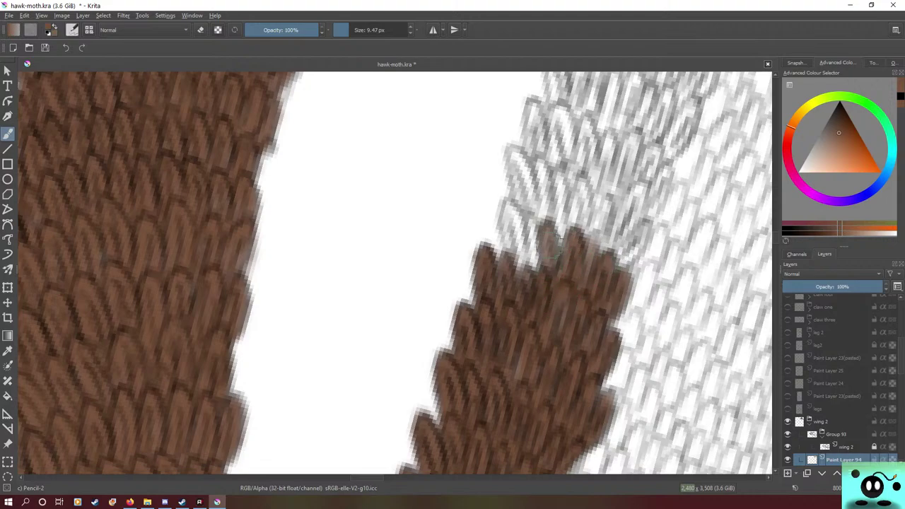
pyautogui.moveTo(530, 212)
pyautogui.mouseDown()
pyautogui.moveTo(537, 269)
pyautogui.moveTo(524, 222)
pyautogui.moveTo(506, 203)
pyautogui.moveTo(529, 255)
pyautogui.moveTo(505, 210)
pyautogui.moveTo(521, 297)
pyautogui.moveTo(542, 212)
pyautogui.moveTo(547, 272)
pyautogui.moveTo(537, 167)
pyautogui.moveTo(524, 165)
pyautogui.moveTo(527, 204)
pyautogui.moveTo(520, 188)
pyautogui.moveTo(534, 185)
pyautogui.moveTo(508, 169)
pyautogui.moveTo(531, 219)
pyautogui.moveTo(529, 189)
pyautogui.moveTo(544, 230)
pyautogui.moveTo(552, 220)
pyautogui.moveTo(543, 164)
pyautogui.moveTo(560, 210)
pyautogui.moveTo(561, 168)
pyautogui.moveTo(563, 225)
pyautogui.moveTo(537, 133)
pyautogui.moveTo(580, 185)
pyautogui.moveTo(583, 247)
pyautogui.moveTo(590, 188)
pyautogui.moveTo(580, 188)
pyautogui.moveTo(572, 272)
pyautogui.moveTo(547, 313)
pyautogui.moveTo(607, 224)
pyautogui.moveTo(593, 145)
pyautogui.moveTo(597, 246)
pyautogui.moveTo(604, 208)
pyautogui.moveTo(598, 246)
pyautogui.moveTo(642, 187)
pyautogui.moveTo(613, 241)
pyautogui.moveTo(641, 236)
pyautogui.moveTo(609, 270)
pyautogui.moveTo(600, 211)
pyautogui.mouseUp()
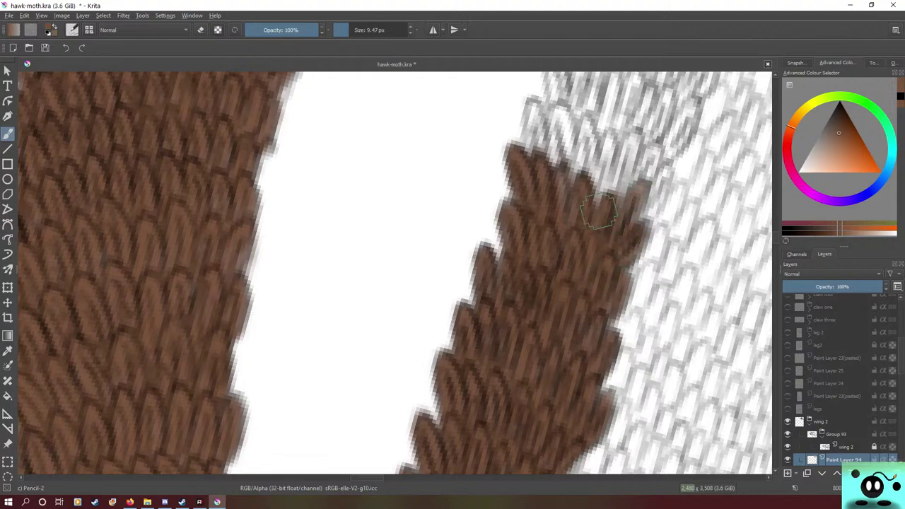
# - Paint the next five near-margin scales brown, filling the shaded grey rows beside them across to the vein's far side
pyautogui.scroll(5, 532, 375)
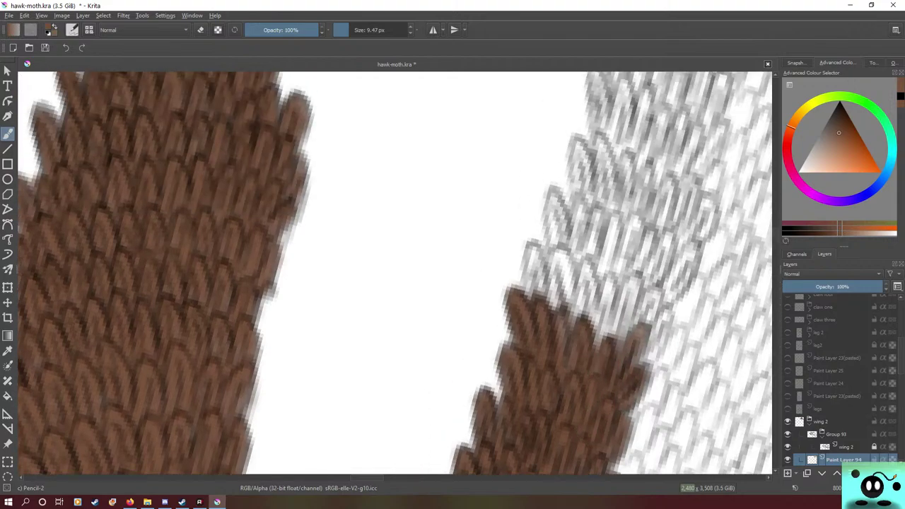
pyautogui.moveTo(532, 375)
pyautogui.mouseDown()
pyautogui.moveTo(550, 400)
pyautogui.moveTo(552, 354)
pyautogui.moveTo(559, 357)
pyautogui.moveTo(561, 414)
pyautogui.moveTo(570, 354)
pyautogui.moveTo(558, 402)
pyautogui.moveTo(569, 382)
pyautogui.moveTo(586, 388)
pyautogui.moveTo(579, 429)
pyautogui.moveTo(595, 384)
pyautogui.moveTo(583, 379)
pyautogui.moveTo(573, 413)
pyautogui.moveTo(580, 355)
pyautogui.moveTo(557, 402)
pyautogui.moveTo(565, 358)
pyautogui.moveTo(611, 386)
pyautogui.moveTo(599, 425)
pyautogui.moveTo(611, 384)
pyautogui.moveTo(608, 444)
pyautogui.moveTo(635, 398)
pyautogui.moveTo(639, 370)
pyautogui.moveTo(609, 438)
pyautogui.moveTo(619, 419)
pyautogui.moveTo(614, 343)
pyautogui.moveTo(622, 387)
pyautogui.moveTo(633, 370)
pyautogui.moveTo(617, 403)
pyautogui.moveTo(639, 415)
pyautogui.moveTo(653, 389)
pyautogui.moveTo(647, 415)
pyautogui.moveTo(637, 419)
pyautogui.moveTo(655, 390)
pyautogui.moveTo(631, 431)
pyautogui.moveTo(629, 422)
pyautogui.moveTo(602, 415)
pyautogui.mouseUp()
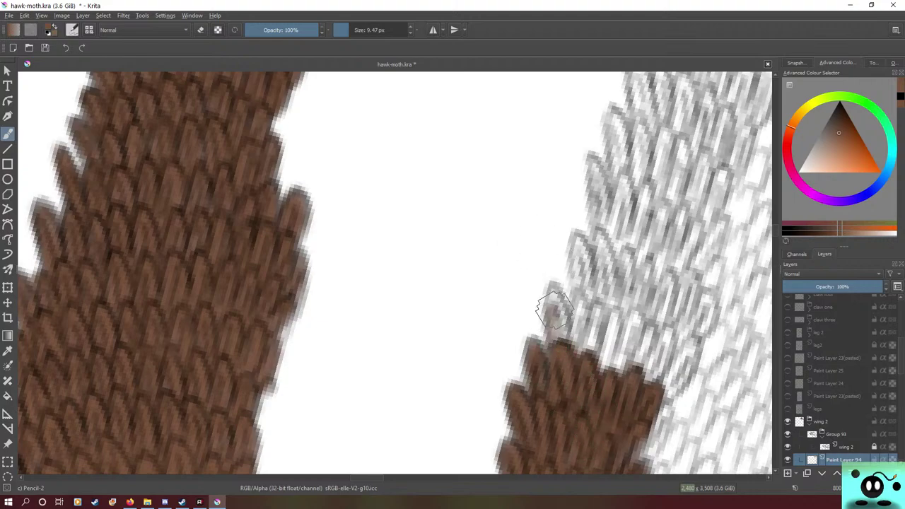
pyautogui.moveTo(555, 309)
pyautogui.mouseDown()
pyautogui.moveTo(562, 344)
pyautogui.moveTo(553, 288)
pyautogui.moveTo(575, 351)
pyautogui.moveTo(585, 295)
pyautogui.moveTo(576, 344)
pyautogui.moveTo(581, 312)
pyautogui.moveTo(596, 332)
pyautogui.moveTo(586, 373)
pyautogui.moveTo(590, 358)
pyautogui.moveTo(601, 373)
pyautogui.moveTo(615, 331)
pyautogui.moveTo(602, 369)
pyautogui.mouseUp()
pyautogui.moveTo(607, 336)
pyautogui.mouseDown()
pyautogui.moveTo(634, 334)
pyautogui.moveTo(633, 341)
pyautogui.moveTo(634, 311)
pyautogui.moveTo(624, 353)
pyautogui.moveTo(654, 331)
pyautogui.moveTo(638, 359)
pyautogui.moveTo(663, 342)
pyautogui.moveTo(643, 384)
pyautogui.moveTo(665, 329)
pyautogui.moveTo(652, 372)
pyautogui.moveTo(667, 365)
pyautogui.moveTo(665, 395)
pyautogui.moveTo(680, 352)
pyautogui.moveTo(670, 364)
pyautogui.moveTo(653, 363)
pyautogui.moveTo(647, 344)
pyautogui.moveTo(676, 336)
pyautogui.moveTo(709, 297)
pyautogui.moveTo(700, 294)
pyautogui.moveTo(698, 336)
pyautogui.moveTo(652, 379)
pyautogui.moveTo(690, 289)
pyautogui.moveTo(677, 330)
pyautogui.moveTo(658, 296)
pyautogui.moveTo(650, 333)
pyautogui.moveTo(665, 272)
pyautogui.moveTo(624, 255)
pyautogui.moveTo(644, 279)
pyautogui.moveTo(637, 329)
pyautogui.moveTo(635, 305)
pyautogui.moveTo(616, 278)
pyautogui.moveTo(620, 324)
pyautogui.moveTo(626, 254)
pyautogui.moveTo(583, 268)
pyautogui.moveTo(594, 243)
pyautogui.moveTo(609, 258)
pyautogui.moveTo(601, 235)
pyautogui.moveTo(602, 310)
pyautogui.moveTo(575, 268)
pyautogui.moveTo(588, 308)
pyautogui.moveTo(579, 250)
pyautogui.moveTo(597, 244)
pyautogui.moveTo(593, 172)
pyautogui.moveTo(606, 223)
pyautogui.moveTo(612, 182)
pyautogui.mouseUp()
pyautogui.moveTo(623, 216)
pyautogui.mouseDown()
pyautogui.moveTo(629, 187)
pyautogui.moveTo(621, 277)
pyautogui.moveTo(629, 203)
pyautogui.moveTo(605, 190)
pyautogui.moveTo(610, 214)
pyautogui.moveTo(608, 181)
pyautogui.moveTo(625, 235)
pyautogui.moveTo(649, 254)
pyautogui.moveTo(645, 204)
pyautogui.moveTo(643, 190)
pyautogui.moveTo(639, 281)
pyautogui.moveTo(627, 312)
pyautogui.moveTo(679, 226)
pyautogui.mouseUp()
pyautogui.moveTo(672, 280)
pyautogui.mouseDown()
pyautogui.moveTo(649, 290)
pyautogui.moveTo(644, 310)
pyautogui.moveTo(672, 267)
pyautogui.moveTo(690, 259)
pyautogui.moveTo(693, 227)
pyautogui.moveTo(670, 273)
pyautogui.moveTo(678, 227)
pyautogui.moveTo(667, 243)
pyautogui.moveTo(669, 192)
pyautogui.moveTo(640, 265)
pyautogui.mouseUp()
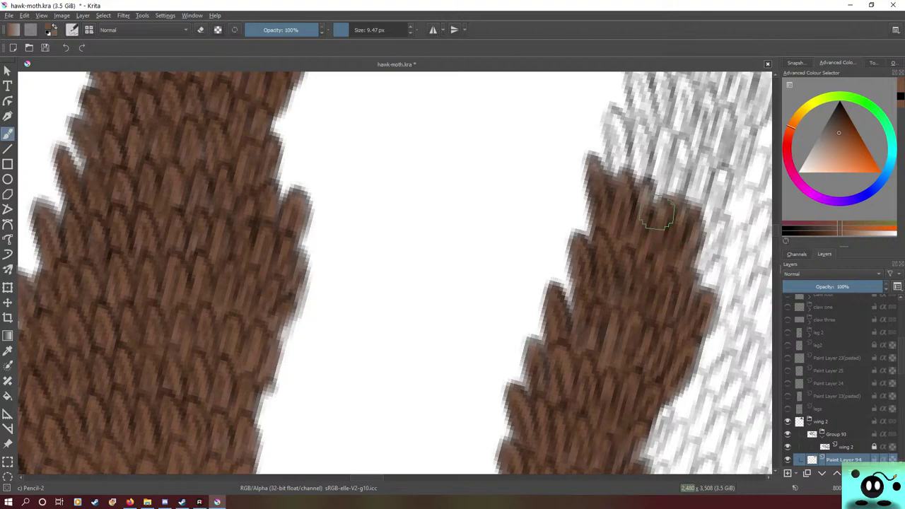
pyautogui.moveTo(662, 219)
pyautogui.mouseDown()
pyautogui.moveTo(680, 144)
pyautogui.moveTo(681, 170)
pyautogui.moveTo(663, 128)
pyautogui.moveTo(641, 187)
pyautogui.moveTo(636, 120)
pyautogui.moveTo(628, 185)
pyautogui.moveTo(636, 173)
pyautogui.moveTo(612, 109)
pyautogui.moveTo(618, 177)
pyautogui.moveTo(619, 122)
pyautogui.moveTo(698, 193)
pyautogui.moveTo(689, 217)
pyautogui.moveTo(709, 178)
pyautogui.moveTo(707, 203)
pyautogui.moveTo(700, 174)
pyautogui.moveTo(723, 189)
pyautogui.moveTo(717, 214)
pyautogui.moveTo(717, 180)
pyautogui.moveTo(713, 238)
pyautogui.moveTo(690, 277)
pyautogui.mouseUp()
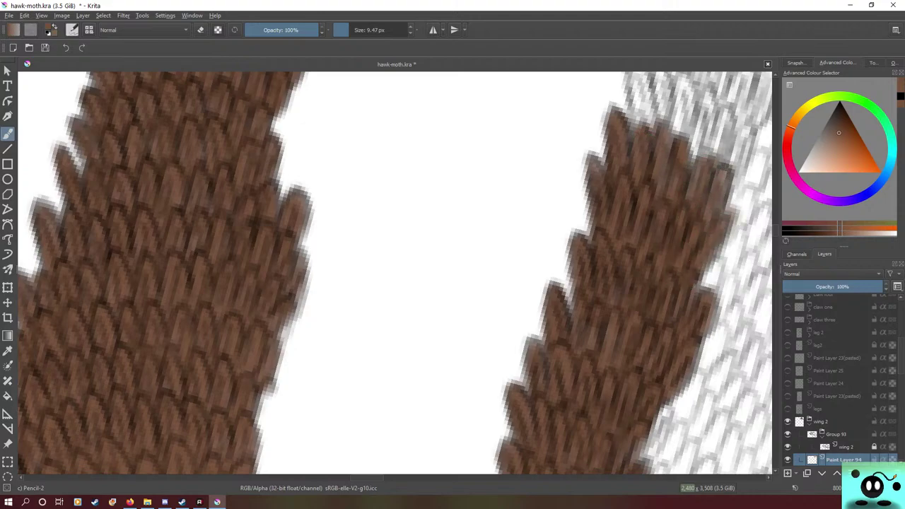
# - Colour the next near-margin scale and the two pointed scales beside it brown
pyautogui.scroll(5, 395, 273)
pyautogui.scroll(-2, 394, 273)
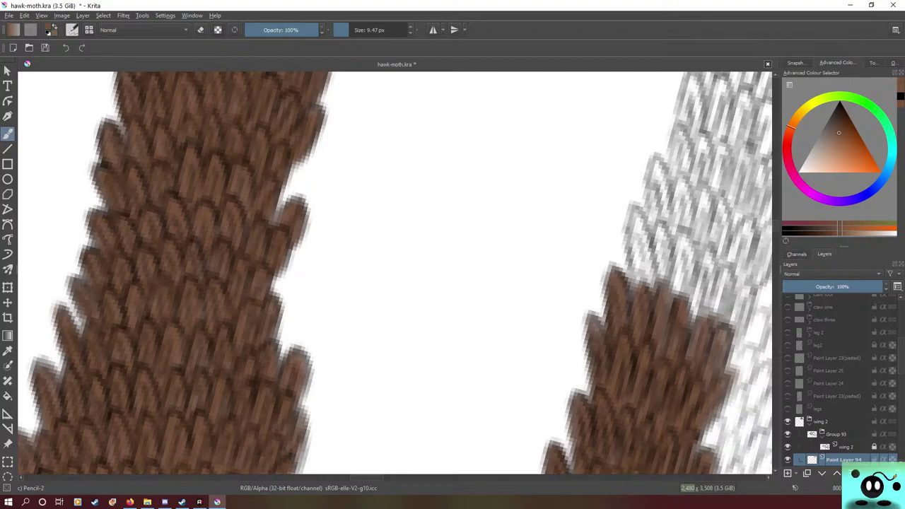
pyautogui.moveTo(369, 478); pyautogui.dragTo(384, 478)
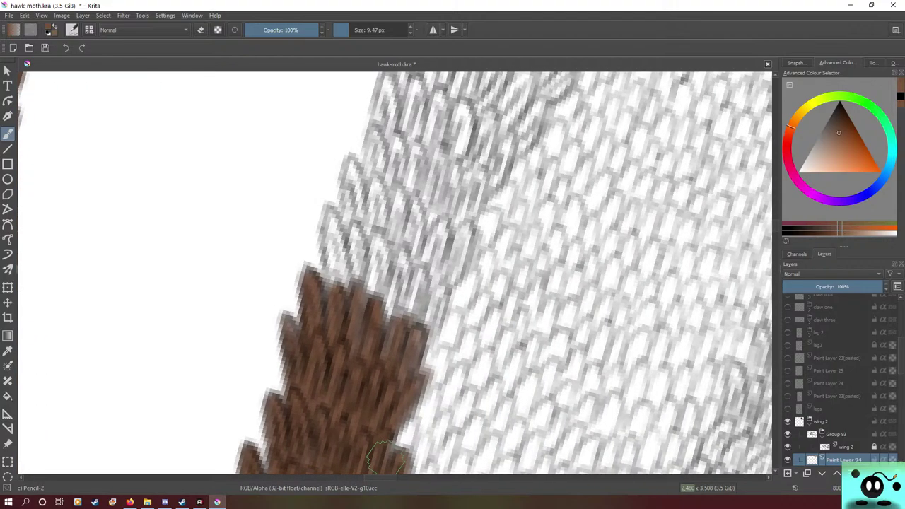
pyautogui.moveTo(335, 270)
pyautogui.mouseDown()
pyautogui.moveTo(331, 234)
pyautogui.moveTo(335, 244)
pyautogui.moveTo(341, 234)
pyautogui.moveTo(350, 258)
pyautogui.moveTo(357, 221)
pyautogui.moveTo(374, 262)
pyautogui.moveTo(388, 235)
pyautogui.moveTo(374, 313)
pyautogui.moveTo(366, 284)
pyautogui.moveTo(348, 360)
pyautogui.moveTo(393, 283)
pyautogui.mouseUp()
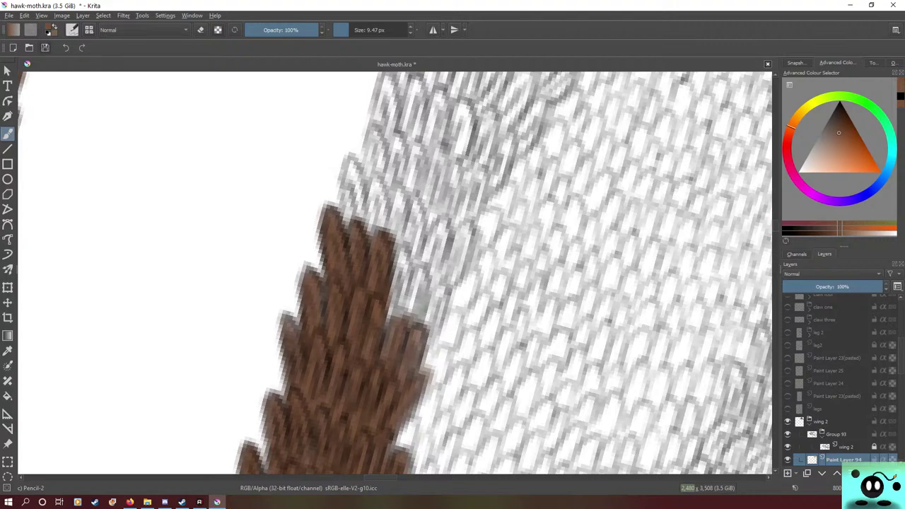
# - Save the hawk-moth.kra document and quit Krita
pyautogui.hotkey('ctrl', 's')
pyautogui.click(8, 15)
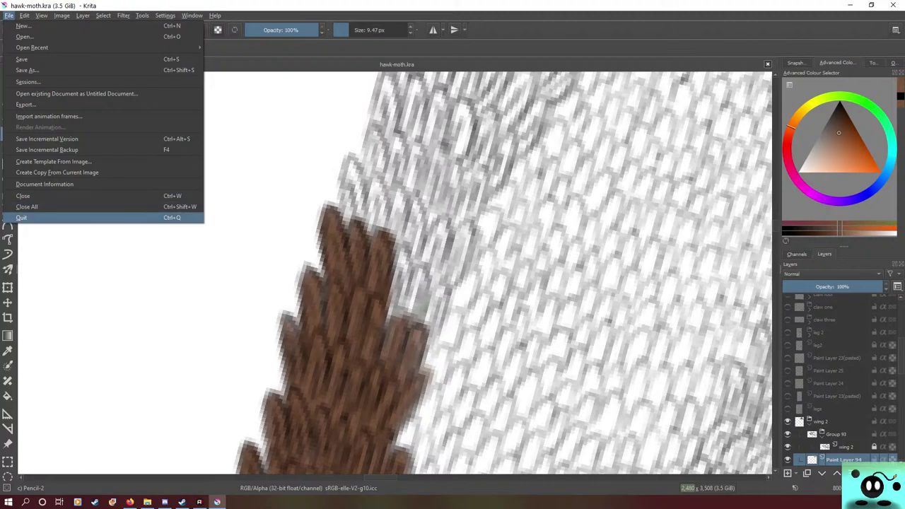
pyautogui.click(21, 217)
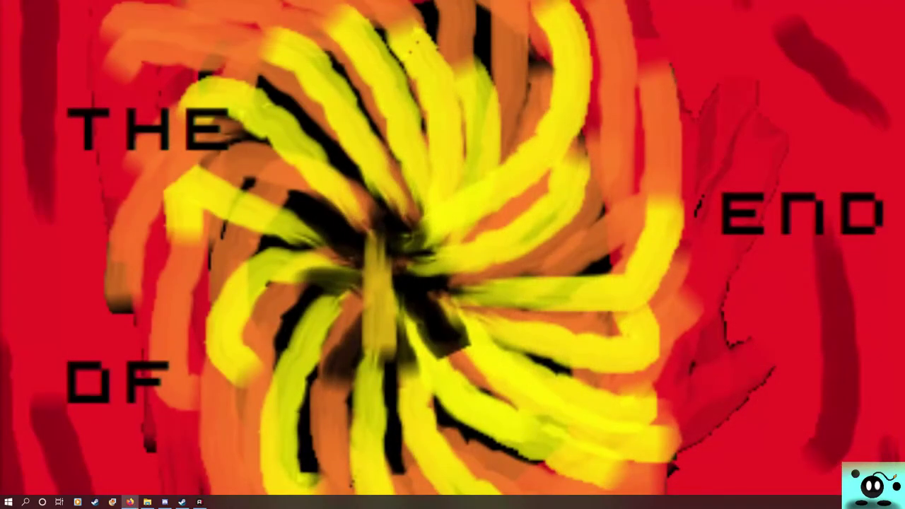
# - Return to a fresh Krita session and reopen hawk-moth.kra from the recent documents
pyautogui.click(182, 502)
pyautogui.hotkey('alt', 'Tab')
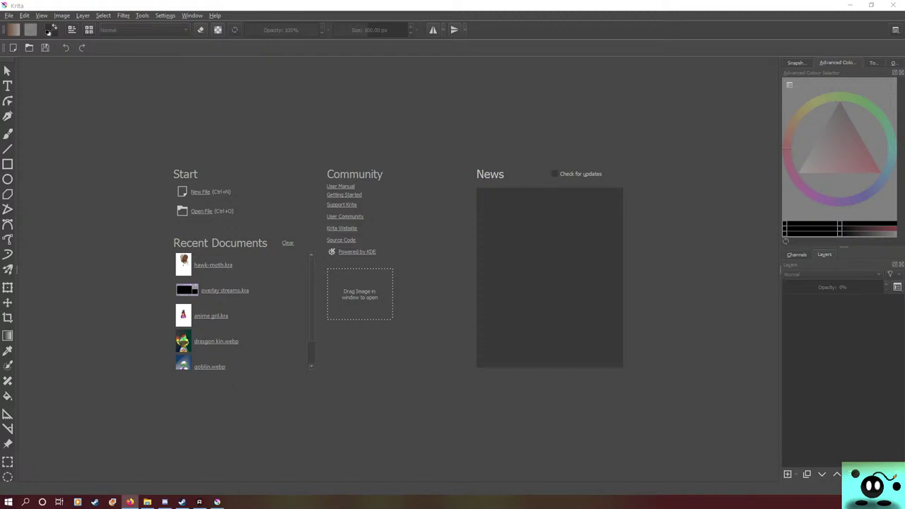
pyautogui.click(213, 265)
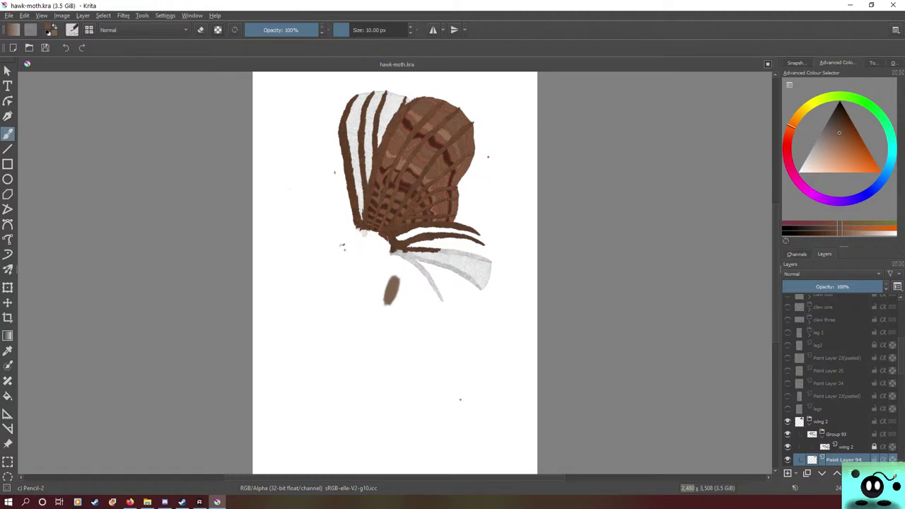
# - Rotate the canvas so the partly coloured vein runs upright, framing the end of its brown area closely
pyautogui.scroll(3, 138, 379)
pyautogui.scroll(-6, 418, 305)
pyautogui.scroll(7, 460, 290)
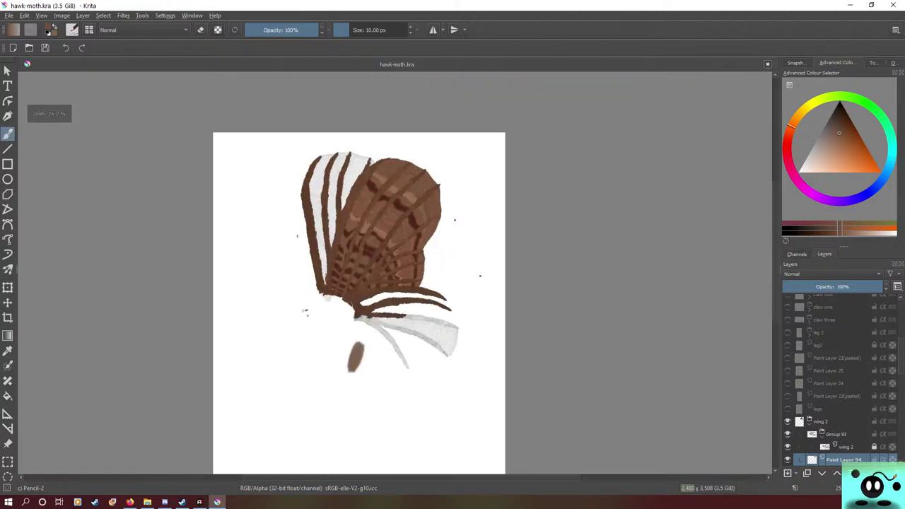
pyautogui.scroll(4, 400, 348)
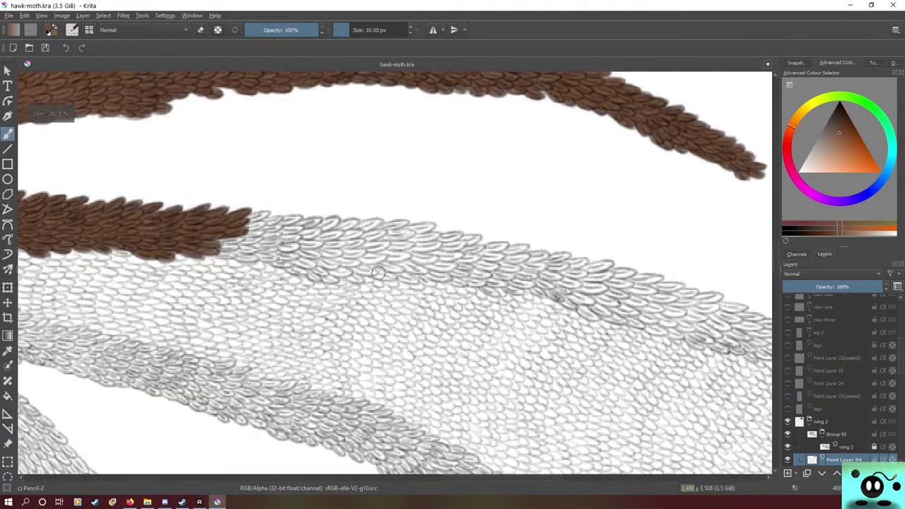
pyautogui.scroll(4, 331, 242)
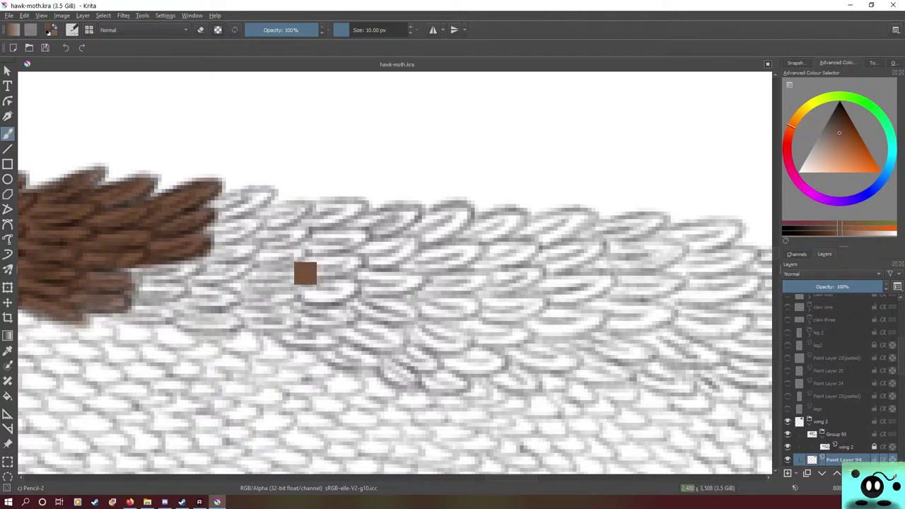
pyautogui.press('4')
pyautogui.press('4')
pyautogui.press('4')
pyautogui.press('4')
pyautogui.press('4')
pyautogui.press('4')
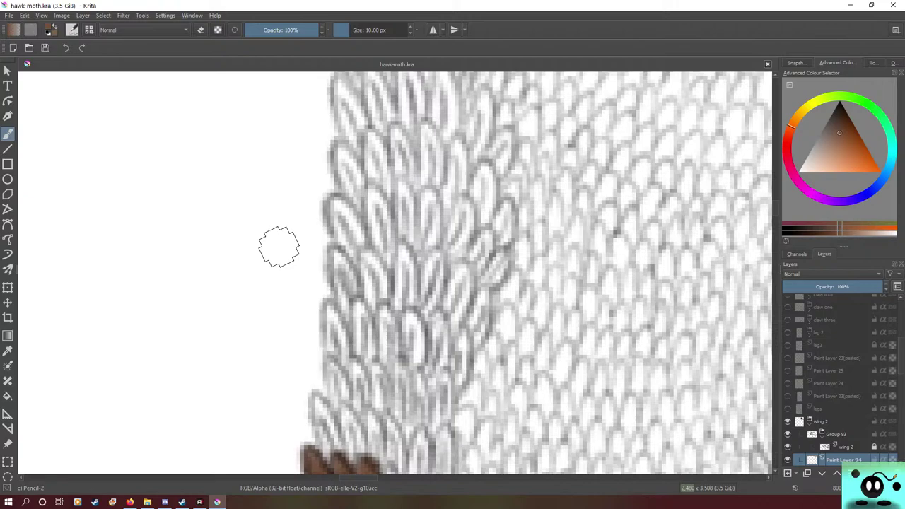
pyautogui.scroll(-5, 249, 261)
pyautogui.scroll(8, 280, 315)
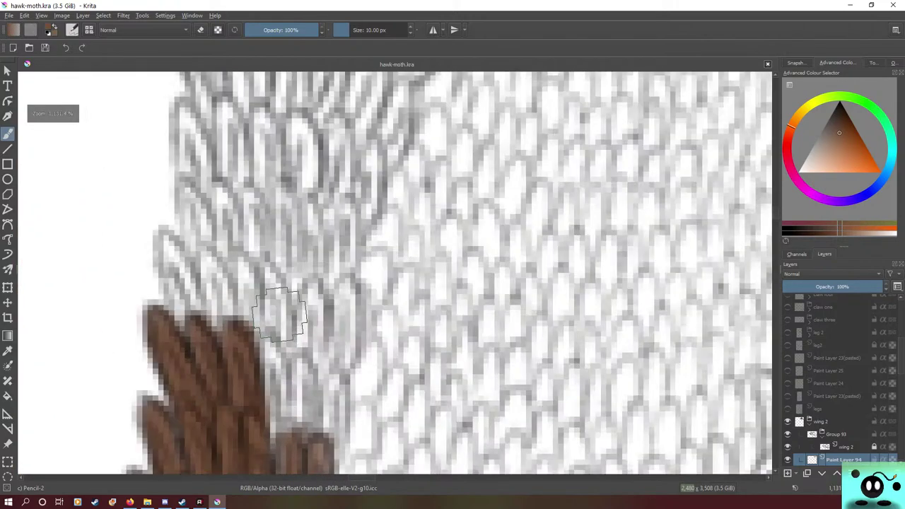
pyautogui.scroll(-4, 280, 315)
pyautogui.scroll(4, 267, 309)
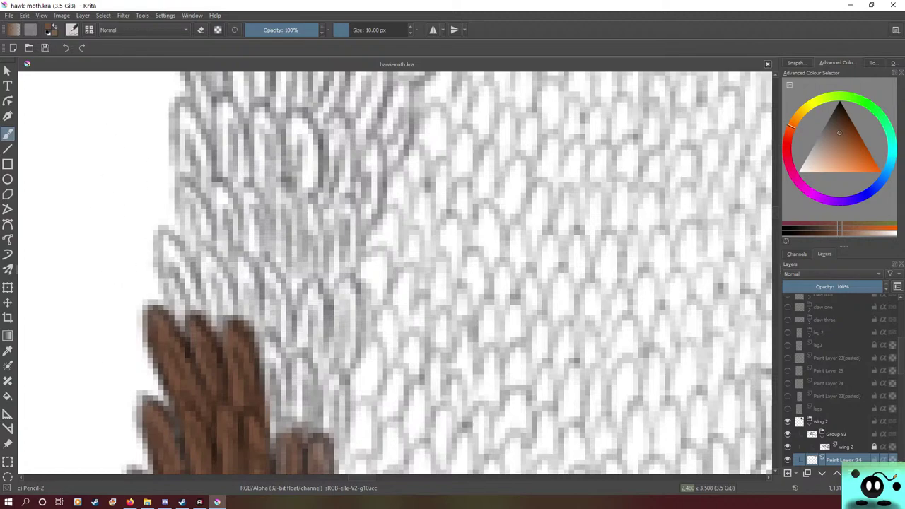
# - Fill the tall far-side scales brown, then work back across the row and over the next two near-margin scales
pyautogui.moveTo(273, 428)
pyautogui.mouseDown()
pyautogui.moveTo(279, 381)
pyautogui.moveTo(266, 340)
pyautogui.moveTo(274, 450)
pyautogui.moveTo(278, 421)
pyautogui.mouseUp()
pyautogui.moveTo(259, 366)
pyautogui.mouseDown()
pyautogui.moveTo(295, 433)
pyautogui.moveTo(301, 364)
pyautogui.moveTo(298, 435)
pyautogui.moveTo(329, 380)
pyautogui.moveTo(326, 446)
pyautogui.moveTo(326, 392)
pyautogui.moveTo(305, 451)
pyautogui.moveTo(319, 336)
pyautogui.moveTo(349, 313)
pyautogui.moveTo(347, 275)
pyautogui.moveTo(323, 374)
pyautogui.moveTo(307, 283)
pyautogui.moveTo(310, 353)
pyautogui.moveTo(301, 352)
pyautogui.moveTo(314, 283)
pyautogui.mouseUp()
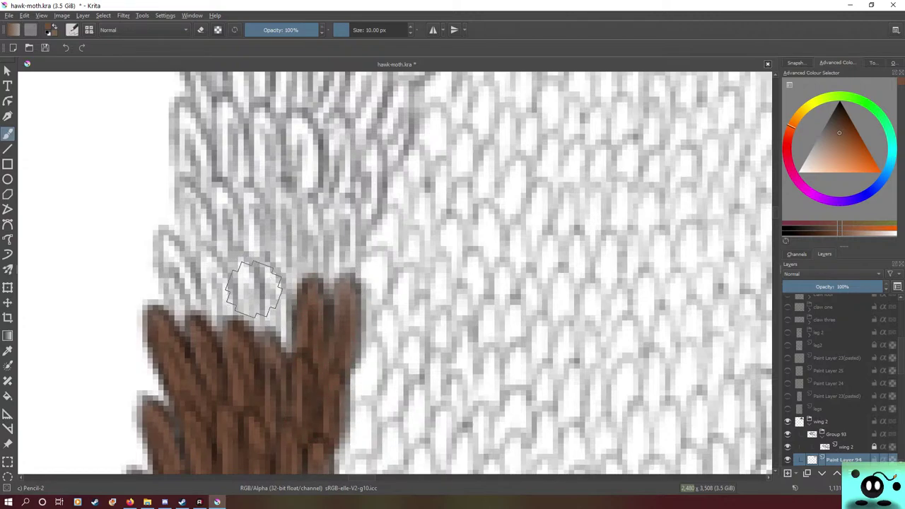
pyautogui.moveTo(253, 290)
pyautogui.mouseDown()
pyautogui.moveTo(269, 349)
pyautogui.moveTo(278, 343)
pyautogui.moveTo(266, 283)
pyautogui.moveTo(219, 261)
pyautogui.moveTo(249, 334)
pyautogui.moveTo(254, 283)
pyautogui.moveTo(239, 257)
pyautogui.moveTo(241, 305)
pyautogui.moveTo(210, 329)
pyautogui.moveTo(213, 287)
pyautogui.mouseUp()
pyautogui.moveTo(193, 321)
pyautogui.mouseDown()
pyautogui.moveTo(177, 305)
pyautogui.moveTo(166, 234)
pyautogui.mouseUp()
pyautogui.moveTo(191, 185)
pyautogui.mouseDown()
pyautogui.moveTo(197, 236)
pyautogui.moveTo(178, 253)
pyautogui.mouseUp()
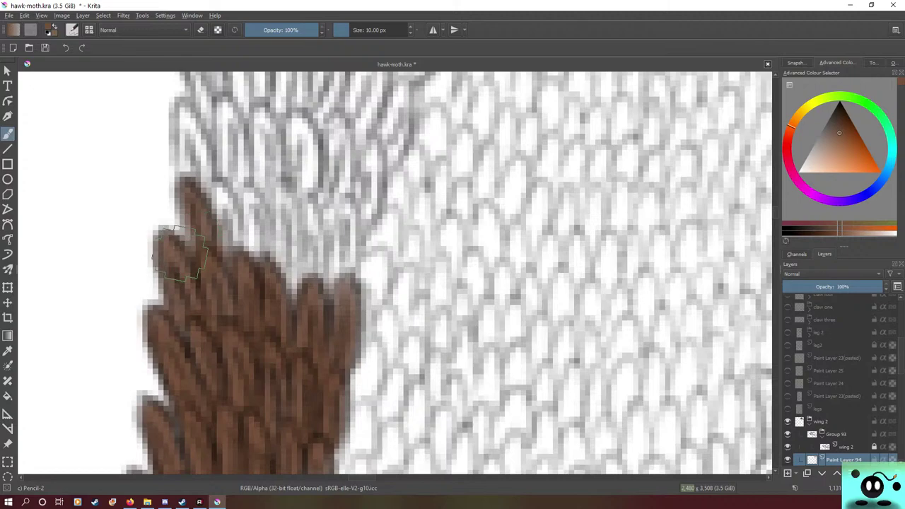
# - Extend the brown over the shaded grey scales to the far side and back along the next row to the margin
pyautogui.moveTo(222, 234)
pyautogui.mouseDown()
pyautogui.moveTo(218, 212)
pyautogui.moveTo(230, 258)
pyautogui.moveTo(223, 226)
pyautogui.moveTo(191, 202)
pyautogui.moveTo(218, 279)
pyautogui.moveTo(190, 259)
pyautogui.moveTo(248, 265)
pyautogui.moveTo(259, 209)
pyautogui.moveTo(262, 248)
pyautogui.moveTo(246, 215)
pyautogui.moveTo(246, 182)
pyautogui.moveTo(286, 192)
pyautogui.moveTo(273, 188)
pyautogui.moveTo(295, 311)
pyautogui.moveTo(300, 277)
pyautogui.moveTo(288, 204)
pyautogui.moveTo(273, 184)
pyautogui.moveTo(290, 318)
pyautogui.moveTo(316, 202)
pyautogui.moveTo(313, 300)
pyautogui.mouseUp()
pyautogui.moveTo(316, 228)
pyautogui.mouseDown()
pyautogui.moveTo(315, 191)
pyautogui.moveTo(342, 211)
pyautogui.moveTo(333, 246)
pyautogui.moveTo(353, 216)
pyautogui.moveTo(327, 288)
pyautogui.moveTo(333, 181)
pyautogui.moveTo(315, 161)
pyautogui.moveTo(357, 214)
pyautogui.moveTo(373, 148)
pyautogui.moveTo(343, 194)
pyautogui.moveTo(352, 146)
pyautogui.moveTo(325, 212)
pyautogui.moveTo(306, 124)
pyautogui.moveTo(304, 176)
pyautogui.moveTo(284, 216)
pyautogui.moveTo(284, 163)
pyautogui.moveTo(305, 107)
pyautogui.moveTo(302, 173)
pyautogui.moveTo(246, 170)
pyautogui.moveTo(269, 195)
pyautogui.moveTo(252, 160)
pyautogui.moveTo(259, 173)
pyautogui.moveTo(242, 210)
pyautogui.mouseUp()
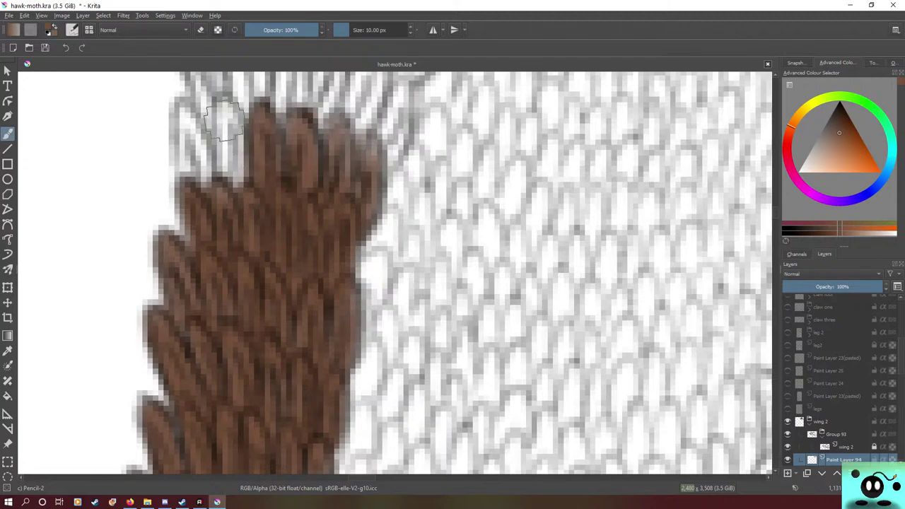
pyautogui.moveTo(224, 120)
pyautogui.mouseDown()
pyautogui.moveTo(235, 198)
pyautogui.moveTo(241, 176)
pyautogui.moveTo(222, 106)
pyautogui.moveTo(232, 200)
pyautogui.moveTo(198, 195)
pyautogui.moveTo(184, 115)
pyautogui.moveTo(216, 202)
pyautogui.mouseUp()
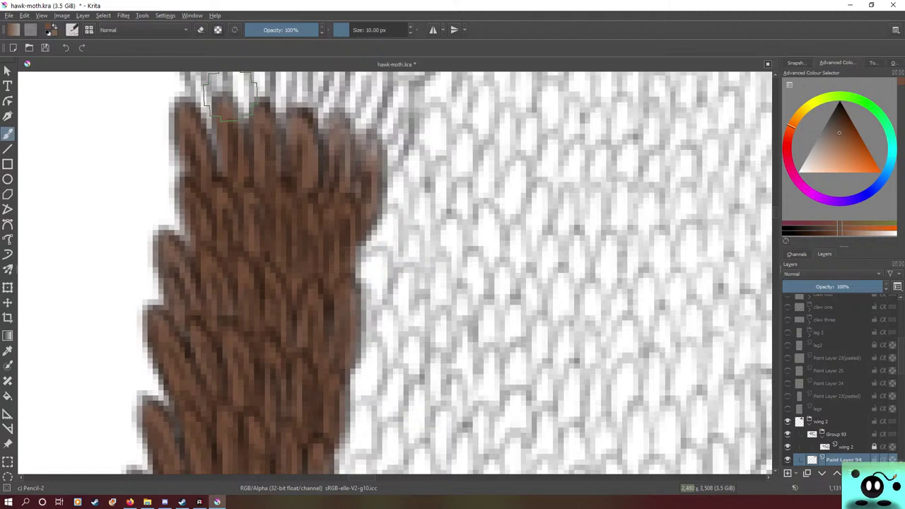
# - Colour the next row of six scales brown, from the near margin across to the vein's far side
pyautogui.scroll(5, 454, 273)
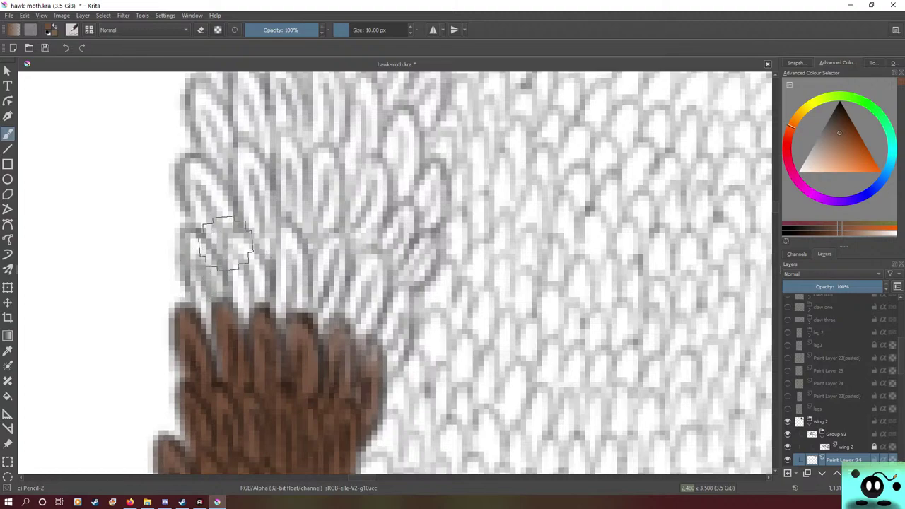
pyautogui.moveTo(228, 352); pyautogui.dragTo(189, 248)
pyautogui.moveTo(227, 333)
pyautogui.mouseDown()
pyautogui.moveTo(197, 246)
pyautogui.moveTo(221, 325)
pyautogui.mouseUp()
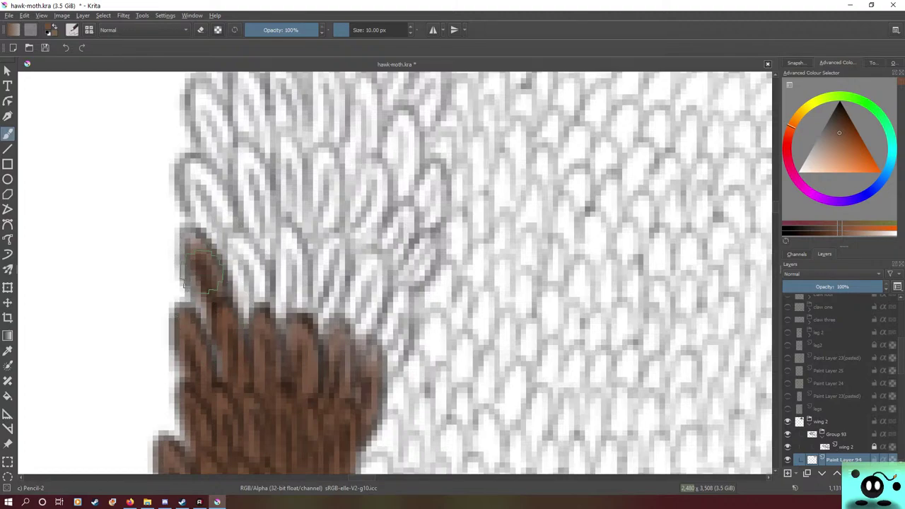
pyautogui.moveTo(199, 251)
pyautogui.mouseDown()
pyautogui.moveTo(235, 364)
pyautogui.moveTo(201, 225)
pyautogui.moveTo(210, 285)
pyautogui.moveTo(237, 315)
pyautogui.moveTo(248, 242)
pyautogui.moveTo(230, 231)
pyautogui.moveTo(276, 334)
pyautogui.moveTo(268, 239)
pyautogui.moveTo(233, 231)
pyautogui.moveTo(237, 284)
pyautogui.moveTo(270, 311)
pyautogui.moveTo(273, 358)
pyautogui.moveTo(283, 230)
pyautogui.moveTo(301, 310)
pyautogui.moveTo(288, 284)
pyautogui.moveTo(339, 246)
pyautogui.moveTo(314, 340)
pyautogui.moveTo(320, 273)
pyautogui.moveTo(311, 266)
pyautogui.moveTo(327, 249)
pyautogui.moveTo(323, 303)
pyautogui.moveTo(324, 262)
pyautogui.moveTo(355, 299)
pyautogui.moveTo(371, 269)
pyautogui.moveTo(345, 320)
pyautogui.moveTo(360, 315)
pyautogui.moveTo(332, 376)
pyautogui.moveTo(332, 346)
pyautogui.mouseUp()
pyautogui.moveTo(361, 280)
pyautogui.mouseDown()
pyautogui.moveTo(364, 353)
pyautogui.moveTo(397, 317)
pyautogui.moveTo(405, 294)
pyautogui.moveTo(395, 318)
pyautogui.moveTo(368, 334)
pyautogui.mouseUp()
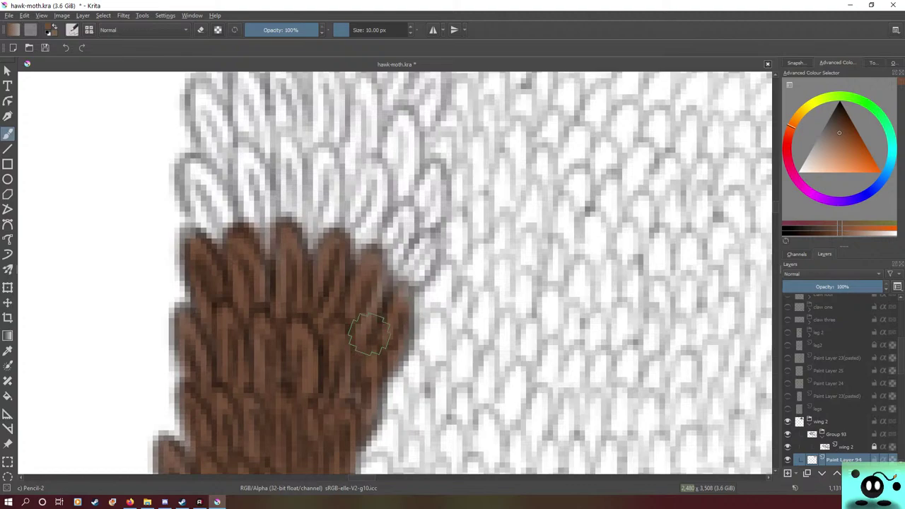
# - Paint the small far-side scales and the row back to the margin brown, ending with two near-margin scales
pyautogui.moveTo(419, 254)
pyautogui.mouseDown()
pyautogui.moveTo(400, 283)
pyautogui.moveTo(414, 212)
pyautogui.moveTo(377, 265)
pyautogui.moveTo(407, 206)
pyautogui.moveTo(353, 192)
pyautogui.moveTo(374, 182)
pyautogui.moveTo(361, 187)
pyautogui.moveTo(368, 173)
pyautogui.moveTo(350, 212)
pyautogui.moveTo(375, 174)
pyautogui.moveTo(345, 141)
pyautogui.mouseUp()
pyautogui.moveTo(322, 240)
pyautogui.mouseDown()
pyautogui.moveTo(327, 148)
pyautogui.moveTo(313, 253)
pyautogui.moveTo(329, 182)
pyautogui.moveTo(317, 205)
pyautogui.moveTo(283, 151)
pyautogui.moveTo(300, 256)
pyautogui.moveTo(276, 141)
pyautogui.moveTo(284, 208)
pyautogui.moveTo(246, 239)
pyautogui.moveTo(252, 151)
pyautogui.moveTo(239, 209)
pyautogui.moveTo(264, 224)
pyautogui.mouseUp()
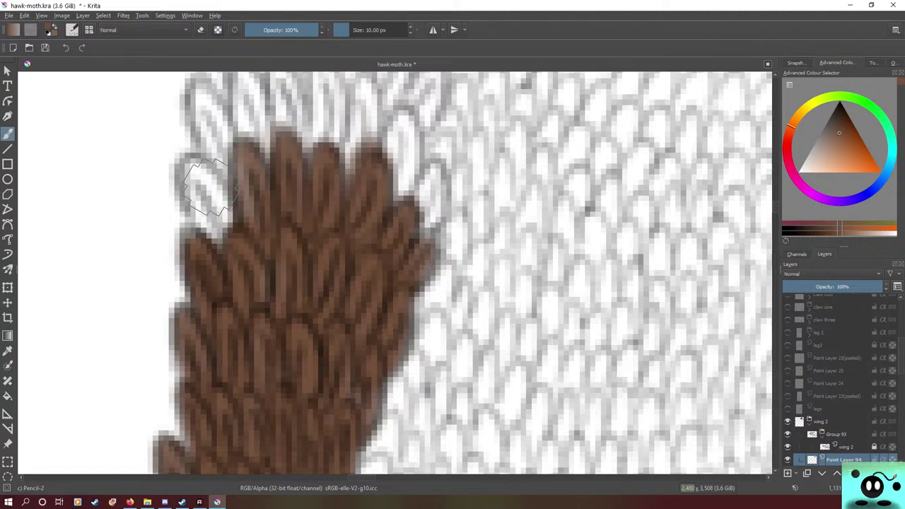
pyautogui.moveTo(207, 188)
pyautogui.mouseDown()
pyautogui.moveTo(226, 212)
pyautogui.moveTo(192, 187)
pyautogui.moveTo(211, 240)
pyautogui.moveTo(218, 219)
pyautogui.moveTo(199, 164)
pyautogui.moveTo(216, 253)
pyautogui.mouseUp()
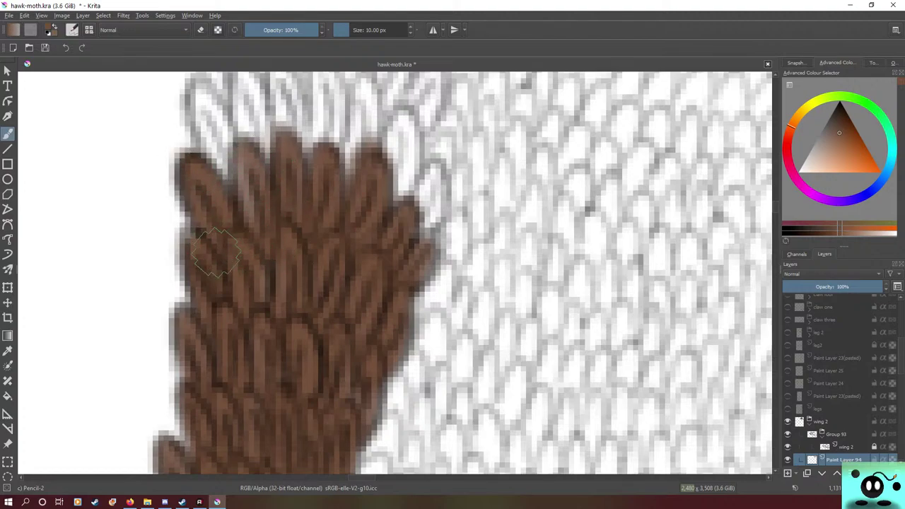
pyautogui.moveTo(255, 189); pyautogui.dragTo(248, 213)
pyautogui.moveTo(190, 119)
pyautogui.mouseDown()
pyautogui.moveTo(230, 175)
pyautogui.moveTo(190, 101)
pyautogui.moveTo(239, 147)
pyautogui.moveTo(228, 156)
pyautogui.moveTo(192, 99)
pyautogui.moveTo(213, 118)
pyautogui.moveTo(253, 200)
pyautogui.mouseUp()
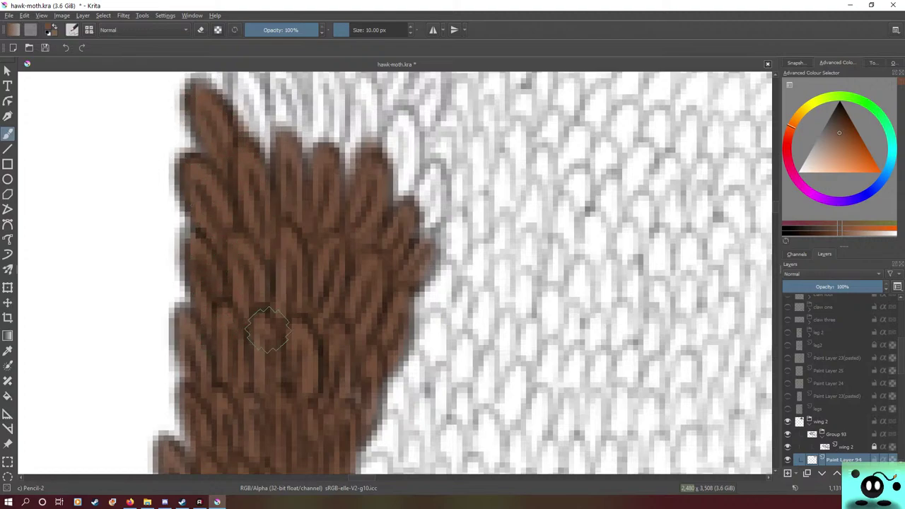
# - Fill the next two far-side scales brown and continue over four pointed scales back towards the near margin
pyautogui.moveTo(395, 205)
pyautogui.mouseDown()
pyautogui.moveTo(395, 392)
pyautogui.moveTo(430, 360)
pyautogui.moveTo(404, 424)
pyautogui.mouseUp()
pyautogui.moveTo(393, 321)
pyautogui.mouseDown()
pyautogui.moveTo(387, 390)
pyautogui.moveTo(406, 302)
pyautogui.moveTo(382, 348)
pyautogui.mouseUp()
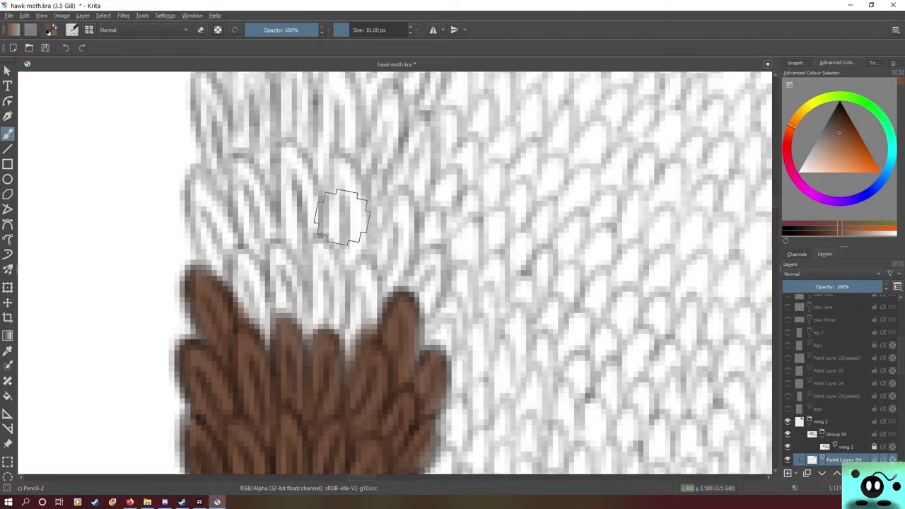
pyautogui.moveTo(362, 263)
pyautogui.mouseDown()
pyautogui.moveTo(339, 364)
pyautogui.moveTo(372, 308)
pyautogui.mouseUp()
pyautogui.moveTo(322, 249)
pyautogui.mouseDown()
pyautogui.moveTo(327, 337)
pyautogui.moveTo(326, 240)
pyautogui.moveTo(312, 319)
pyautogui.moveTo(334, 252)
pyautogui.moveTo(263, 311)
pyautogui.moveTo(283, 240)
pyautogui.moveTo(269, 319)
pyautogui.moveTo(276, 251)
pyautogui.moveTo(288, 283)
pyautogui.moveTo(278, 261)
pyautogui.moveTo(277, 357)
pyautogui.moveTo(262, 290)
pyautogui.moveTo(237, 256)
pyautogui.moveTo(242, 316)
pyautogui.moveTo(255, 338)
pyautogui.mouseUp()
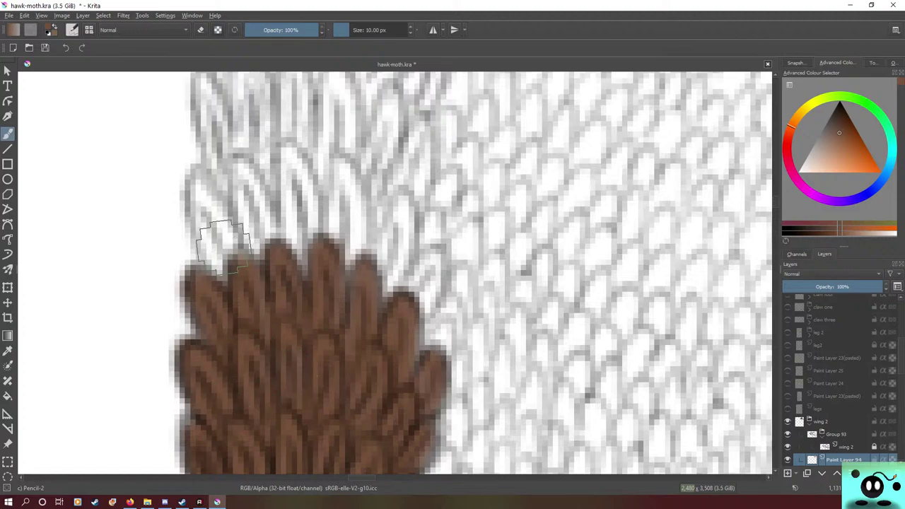
# - Colour the following row of long pointed scales brown, starting at the near margin and ending with two far-side scales
pyautogui.moveTo(223, 244)
pyautogui.mouseDown()
pyautogui.moveTo(198, 174)
pyautogui.moveTo(194, 221)
pyautogui.moveTo(209, 221)
pyautogui.moveTo(227, 265)
pyautogui.moveTo(201, 190)
pyautogui.moveTo(225, 240)
pyautogui.mouseUp()
pyautogui.moveTo(261, 278)
pyautogui.mouseDown()
pyautogui.moveTo(245, 166)
pyautogui.moveTo(241, 205)
pyautogui.moveTo(265, 318)
pyautogui.mouseUp()
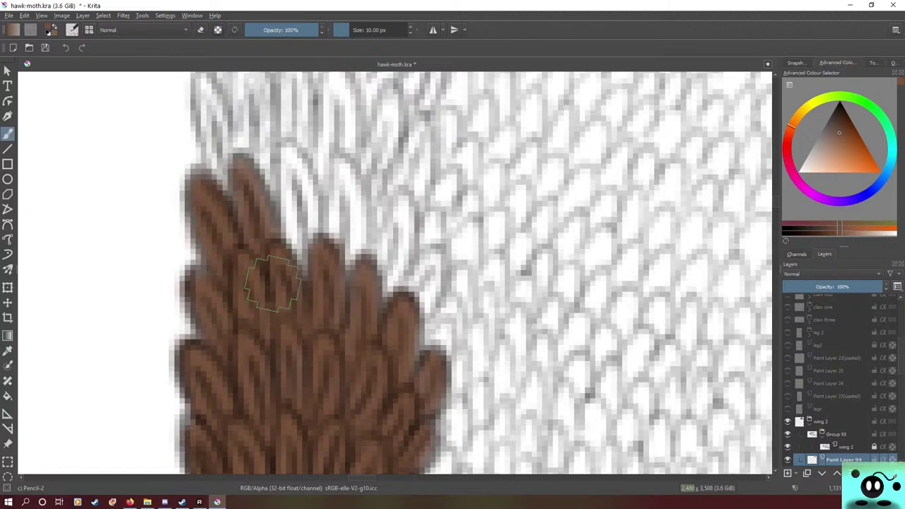
pyautogui.moveTo(297, 261)
pyautogui.mouseDown()
pyautogui.moveTo(296, 176)
pyautogui.moveTo(288, 191)
pyautogui.moveTo(305, 276)
pyautogui.moveTo(311, 225)
pyautogui.moveTo(305, 248)
pyautogui.moveTo(316, 253)
pyautogui.moveTo(298, 161)
pyautogui.moveTo(290, 211)
pyautogui.mouseUp()
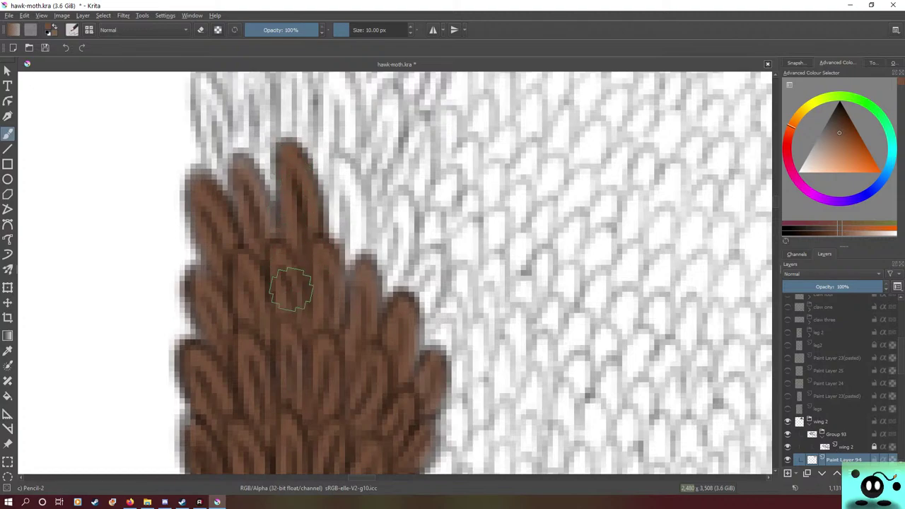
pyautogui.moveTo(302, 249)
pyautogui.mouseDown()
pyautogui.moveTo(336, 244)
pyautogui.moveTo(337, 150)
pyautogui.moveTo(344, 181)
pyautogui.moveTo(341, 155)
pyautogui.moveTo(349, 174)
pyautogui.moveTo(338, 166)
pyautogui.moveTo(336, 241)
pyautogui.moveTo(347, 251)
pyautogui.moveTo(334, 308)
pyautogui.moveTo(377, 267)
pyautogui.moveTo(395, 195)
pyautogui.moveTo(405, 216)
pyautogui.moveTo(400, 204)
pyautogui.moveTo(375, 262)
pyautogui.moveTo(386, 285)
pyautogui.mouseUp()
pyautogui.moveTo(369, 322)
pyautogui.mouseDown()
pyautogui.moveTo(428, 258)
pyautogui.moveTo(398, 314)
pyautogui.moveTo(425, 269)
pyautogui.moveTo(401, 306)
pyautogui.moveTo(406, 313)
pyautogui.mouseUp()
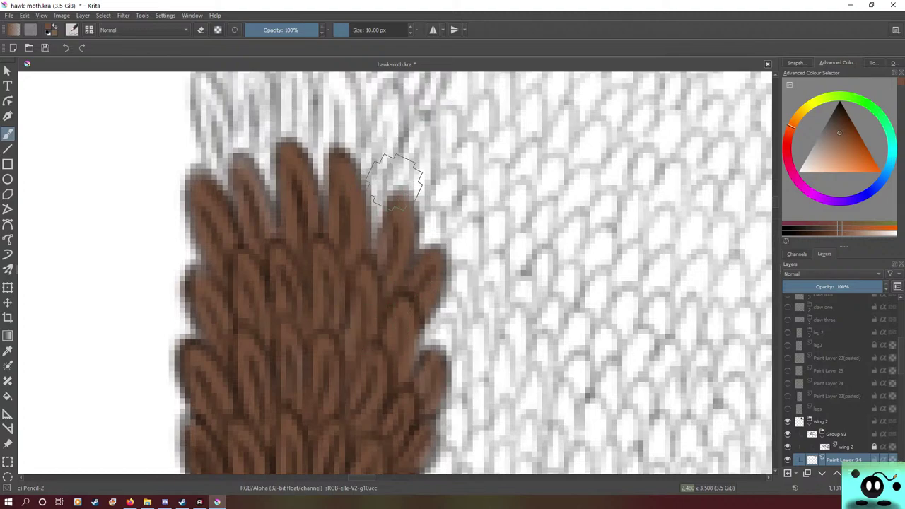
# - Colour the next row of pointed scales brown, working from the far side back to the near margin
pyautogui.scroll(3, 396, 273)
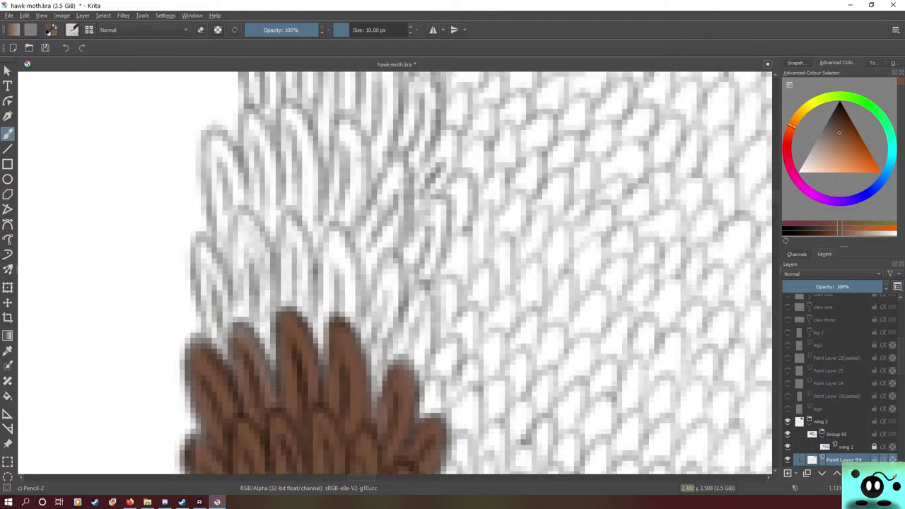
pyautogui.moveTo(373, 291)
pyautogui.mouseDown()
pyautogui.moveTo(371, 325)
pyautogui.moveTo(388, 261)
pyautogui.moveTo(372, 342)
pyautogui.moveTo(337, 360)
pyautogui.mouseUp()
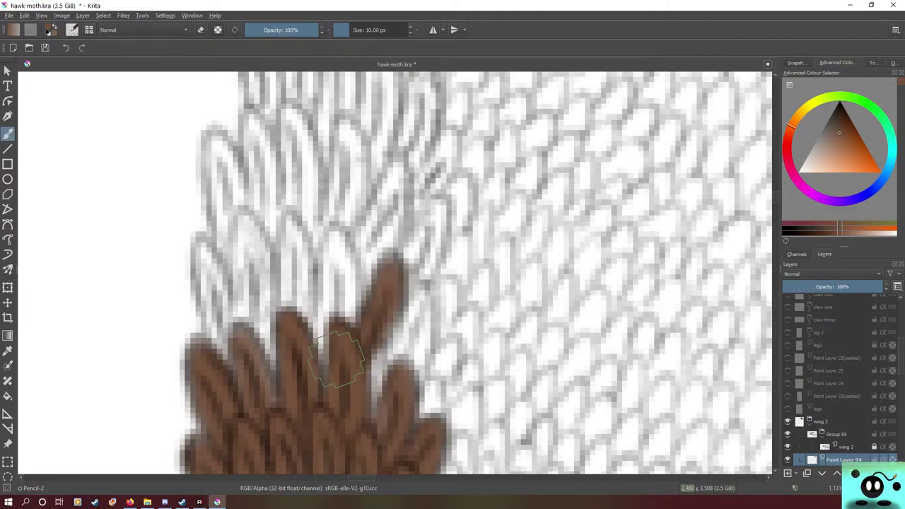
pyautogui.moveTo(347, 327)
pyautogui.mouseDown()
pyautogui.moveTo(337, 232)
pyautogui.moveTo(326, 303)
pyautogui.moveTo(332, 351)
pyautogui.moveTo(343, 248)
pyautogui.mouseUp()
pyautogui.moveTo(313, 321)
pyautogui.mouseDown()
pyautogui.moveTo(293, 227)
pyautogui.moveTo(287, 311)
pyautogui.moveTo(297, 223)
pyautogui.moveTo(298, 237)
pyautogui.mouseUp()
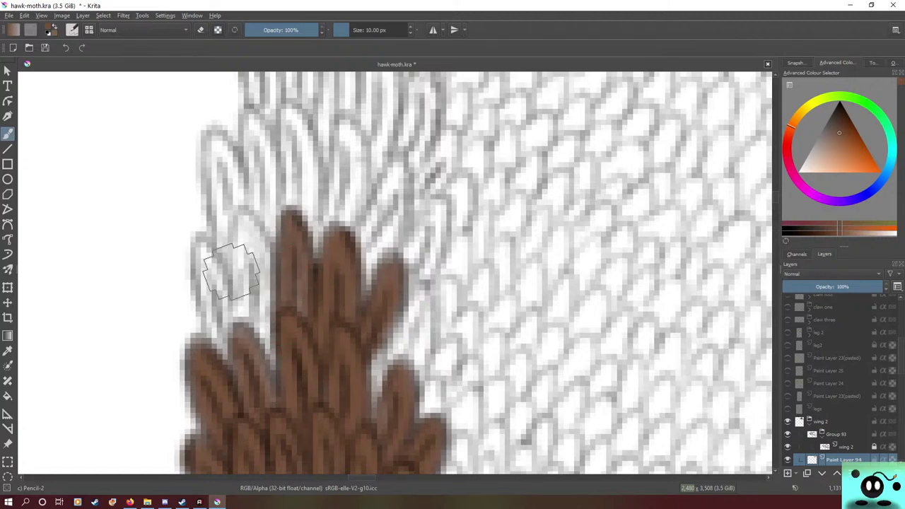
pyautogui.moveTo(267, 338)
pyautogui.mouseDown()
pyautogui.moveTo(239, 212)
pyautogui.moveTo(254, 274)
pyautogui.moveTo(244, 329)
pyautogui.moveTo(233, 233)
pyautogui.moveTo(248, 318)
pyautogui.moveTo(257, 287)
pyautogui.moveTo(196, 314)
pyautogui.moveTo(226, 360)
pyautogui.mouseUp()
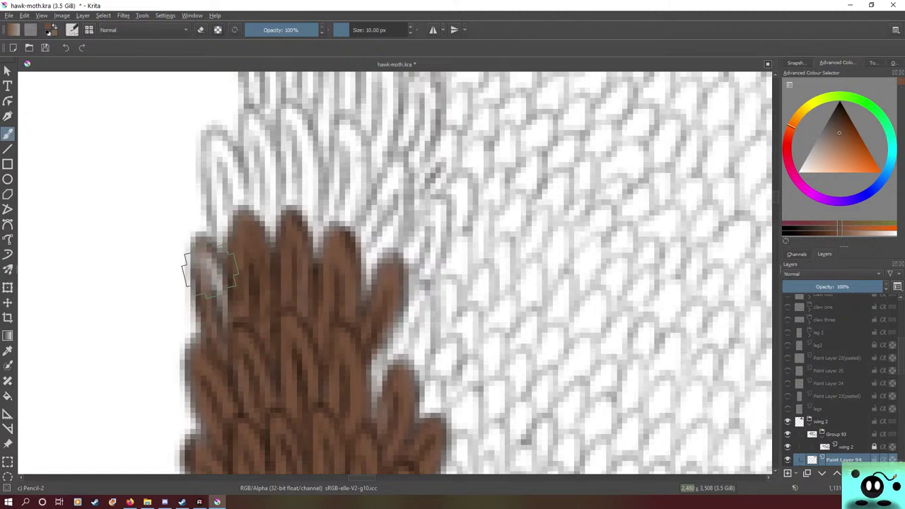
# - Finish the near-margin scale and colour the row of six long scales above it brown, across to the far side
pyautogui.moveTo(210, 271)
pyautogui.mouseDown()
pyautogui.moveTo(222, 283)
pyautogui.moveTo(208, 267)
pyautogui.moveTo(219, 158)
pyautogui.moveTo(226, 240)
pyautogui.moveTo(225, 193)
pyautogui.mouseUp()
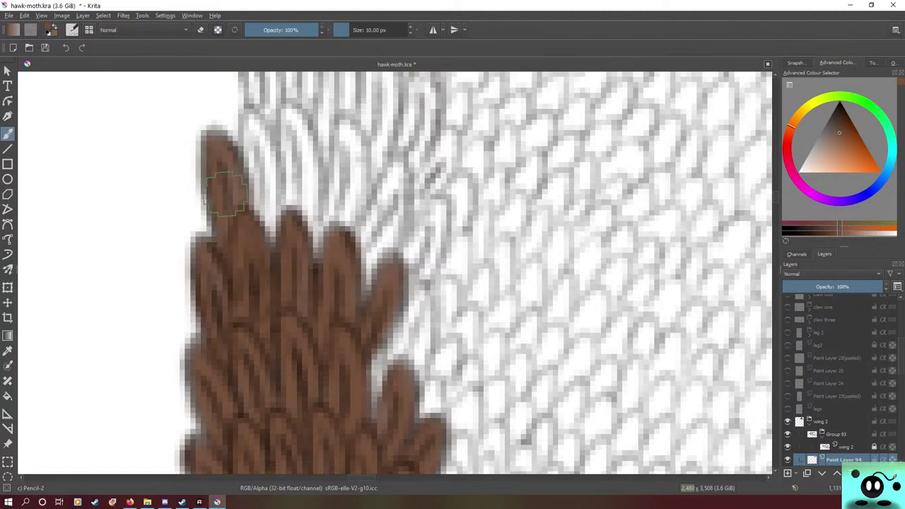
pyautogui.moveTo(253, 218)
pyautogui.mouseDown()
pyautogui.moveTo(276, 222)
pyautogui.moveTo(271, 188)
pyautogui.moveTo(244, 159)
pyautogui.moveTo(254, 150)
pyautogui.moveTo(278, 242)
pyautogui.mouseUp()
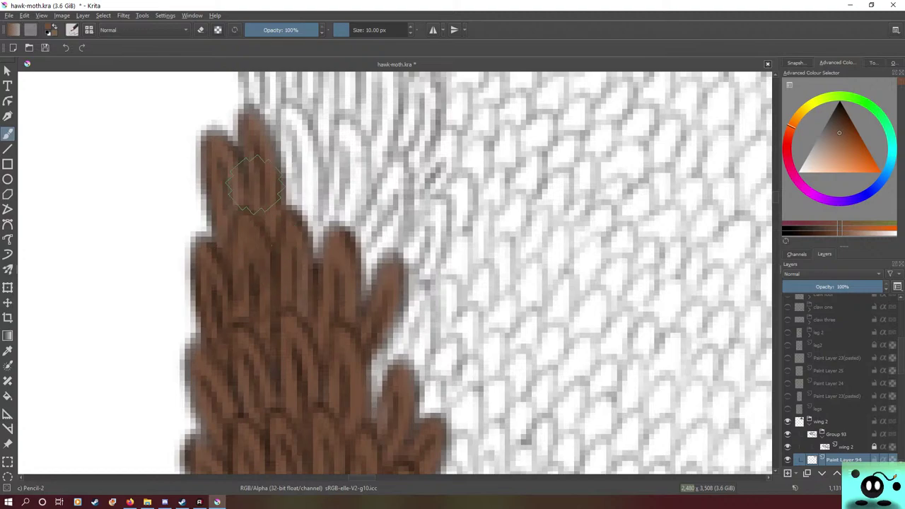
pyautogui.moveTo(283, 201)
pyautogui.mouseDown()
pyautogui.moveTo(286, 107)
pyautogui.moveTo(293, 106)
pyautogui.moveTo(302, 221)
pyautogui.mouseUp()
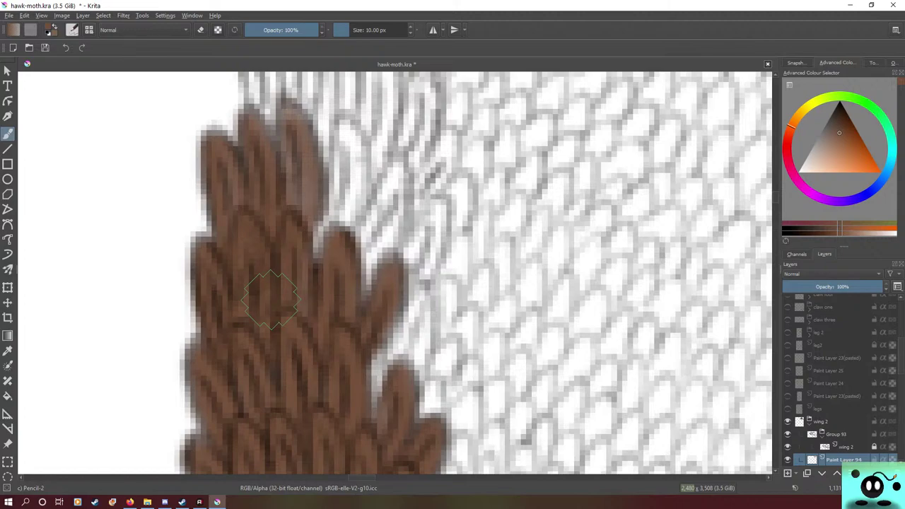
pyautogui.moveTo(293, 145)
pyautogui.mouseDown()
pyautogui.moveTo(295, 251)
pyautogui.moveTo(256, 221)
pyautogui.mouseUp()
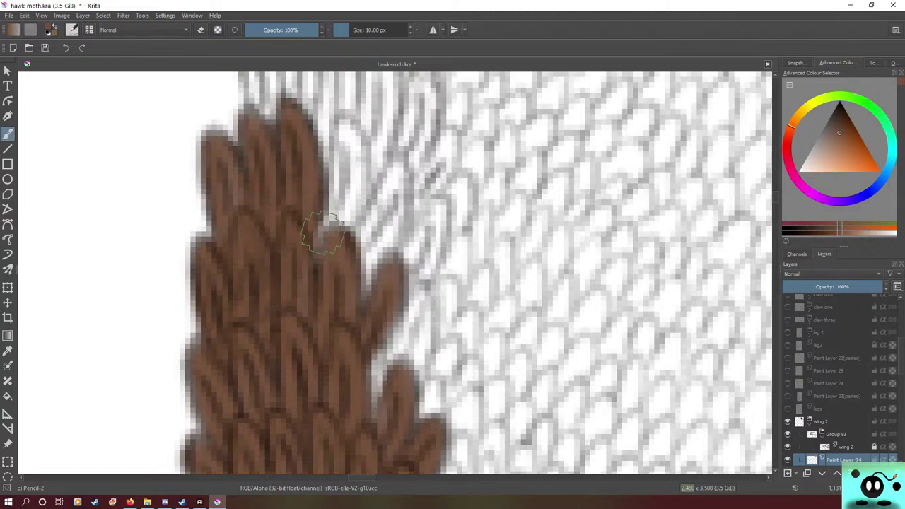
pyautogui.moveTo(316, 240)
pyautogui.mouseDown()
pyautogui.moveTo(332, 176)
pyautogui.moveTo(354, 131)
pyautogui.moveTo(358, 187)
pyautogui.moveTo(338, 246)
pyautogui.moveTo(332, 145)
pyautogui.moveTo(332, 225)
pyautogui.moveTo(311, 256)
pyautogui.moveTo(324, 181)
pyautogui.moveTo(357, 122)
pyautogui.mouseUp()
pyautogui.moveTo(369, 208)
pyautogui.mouseDown()
pyautogui.moveTo(393, 170)
pyautogui.moveTo(371, 280)
pyautogui.moveTo(385, 176)
pyautogui.moveTo(364, 248)
pyautogui.mouseUp()
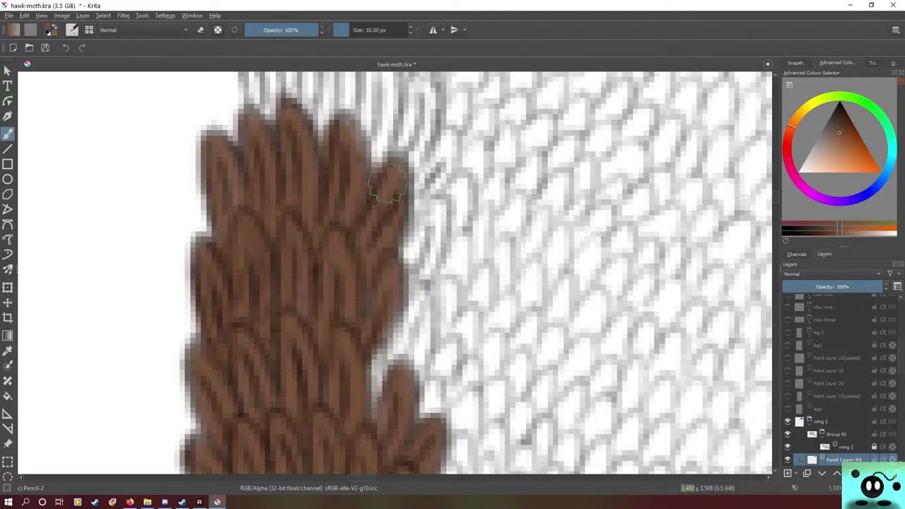
pyautogui.moveTo(441, 224)
pyautogui.mouseDown()
pyautogui.moveTo(405, 268)
pyautogui.moveTo(395, 265)
pyautogui.moveTo(422, 221)
pyautogui.moveTo(435, 208)
pyautogui.moveTo(406, 266)
pyautogui.moveTo(376, 297)
pyautogui.mouseUp()
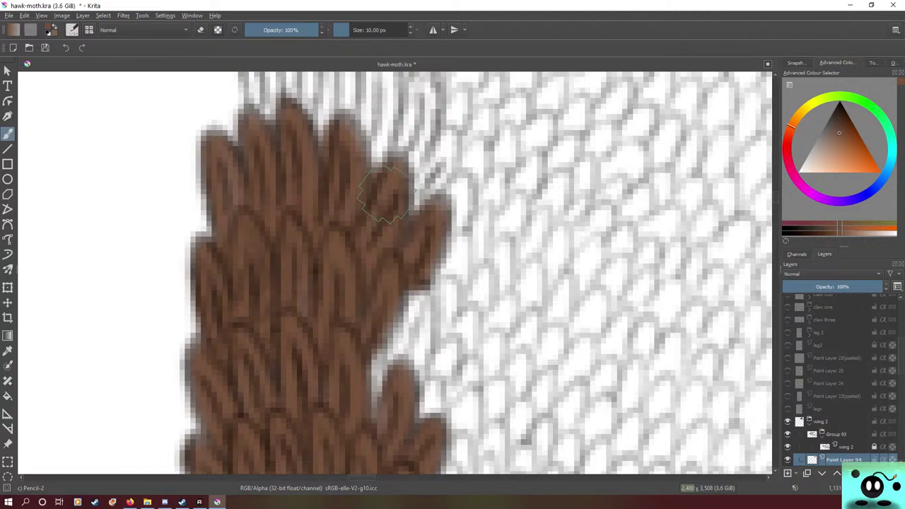
# - Paint the following row of five slender scales brown, from the near margin to the tall far-side scale
pyautogui.moveTo(376, 297); pyautogui.dragTo(377, 381)
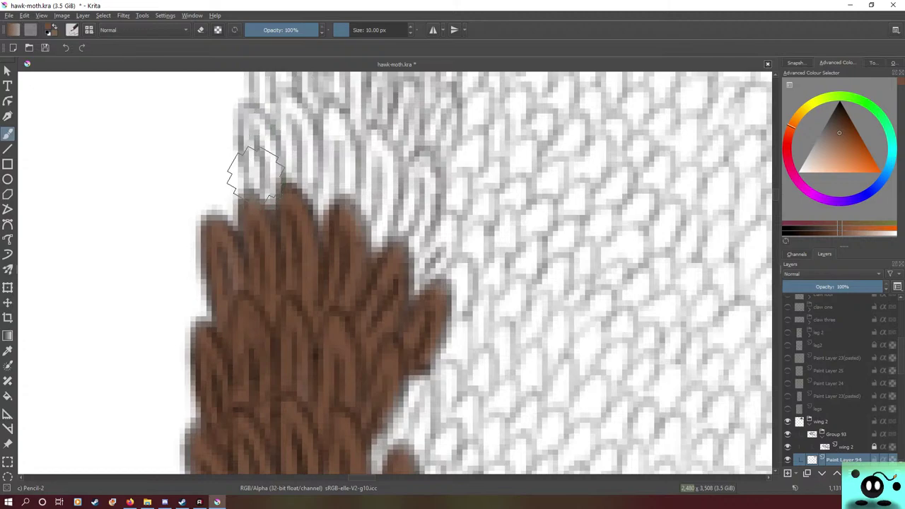
pyautogui.moveTo(255, 174)
pyautogui.mouseDown()
pyautogui.moveTo(249, 106)
pyautogui.moveTo(272, 149)
pyautogui.moveTo(261, 228)
pyautogui.moveTo(250, 112)
pyautogui.moveTo(262, 138)
pyautogui.moveTo(295, 157)
pyautogui.moveTo(284, 101)
pyautogui.moveTo(299, 112)
pyautogui.moveTo(290, 206)
pyautogui.moveTo(298, 137)
pyautogui.mouseUp()
pyautogui.moveTo(318, 208)
pyautogui.mouseDown()
pyautogui.moveTo(329, 114)
pyautogui.moveTo(350, 134)
pyautogui.moveTo(329, 149)
pyautogui.moveTo(340, 222)
pyautogui.mouseUp()
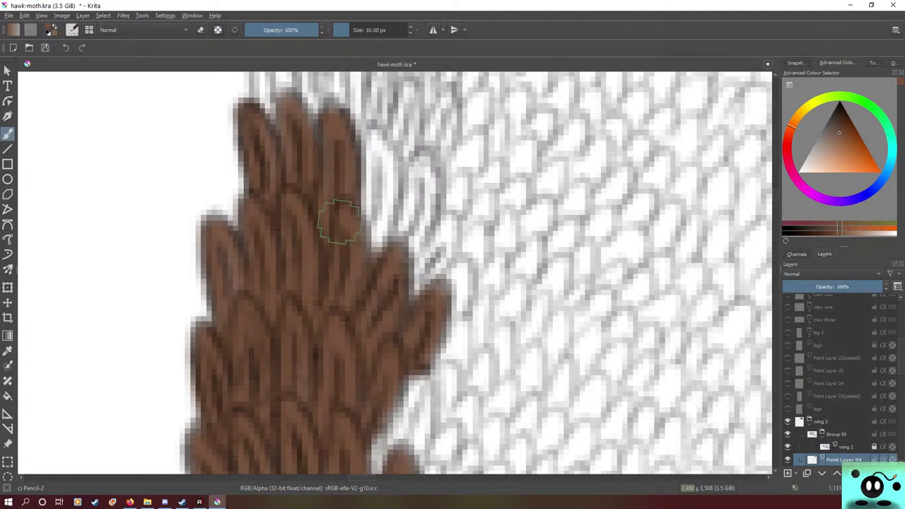
pyautogui.moveTo(365, 168)
pyautogui.mouseDown()
pyautogui.moveTo(362, 264)
pyautogui.moveTo(345, 280)
pyautogui.moveTo(380, 188)
pyautogui.moveTo(371, 136)
pyautogui.moveTo(363, 238)
pyautogui.moveTo(384, 173)
pyautogui.moveTo(374, 240)
pyautogui.moveTo(426, 175)
pyautogui.moveTo(408, 241)
pyautogui.moveTo(384, 268)
pyautogui.moveTo(393, 226)
pyautogui.moveTo(427, 168)
pyautogui.moveTo(426, 192)
pyautogui.moveTo(384, 271)
pyautogui.mouseUp()
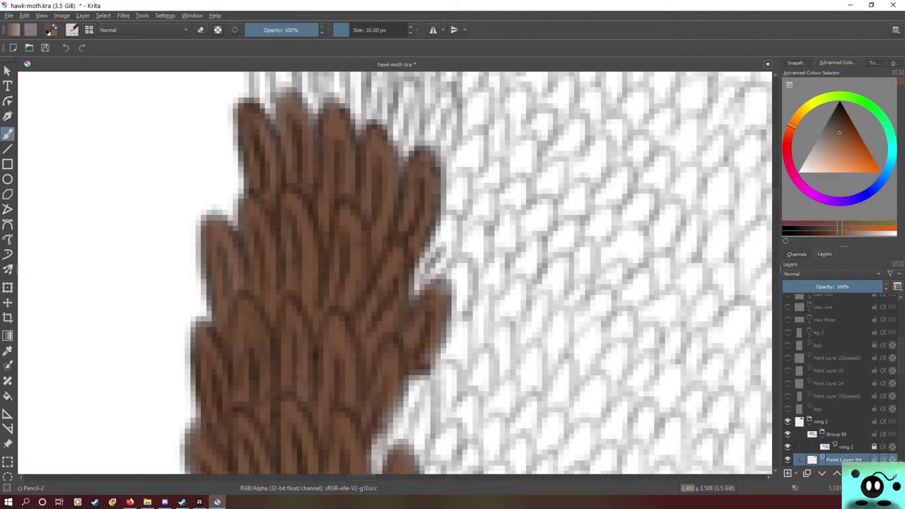
# - Fill the next six pointed scales brown, descending from the near margin to the small scales on the far side
pyautogui.moveTo(776, 195); pyautogui.dragTo(776, 192)
pyautogui.moveTo(266, 248)
pyautogui.mouseDown()
pyautogui.moveTo(265, 206)
pyautogui.moveTo(258, 212)
pyautogui.moveTo(286, 251)
pyautogui.moveTo(283, 282)
pyautogui.moveTo(265, 197)
pyautogui.mouseUp()
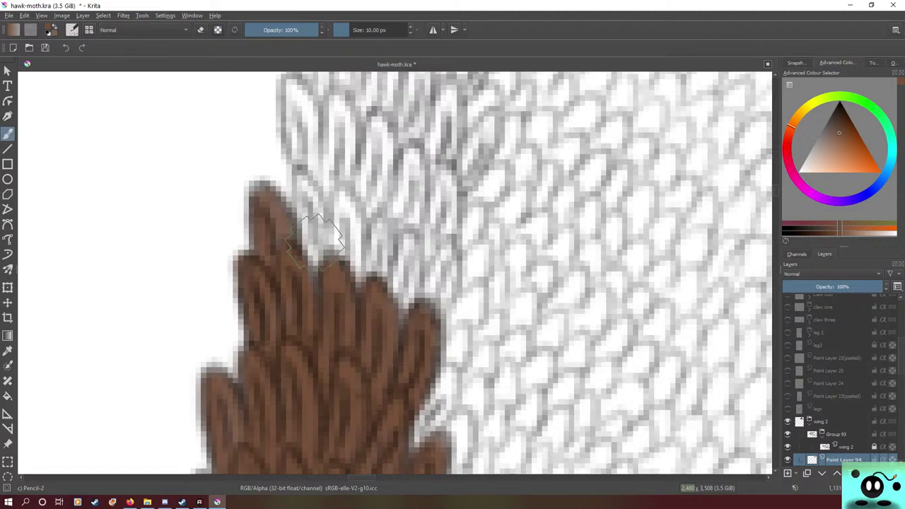
pyautogui.moveTo(317, 238)
pyautogui.mouseDown()
pyautogui.moveTo(307, 267)
pyautogui.moveTo(303, 186)
pyautogui.moveTo(315, 290)
pyautogui.moveTo(321, 257)
pyautogui.moveTo(313, 297)
pyautogui.mouseUp()
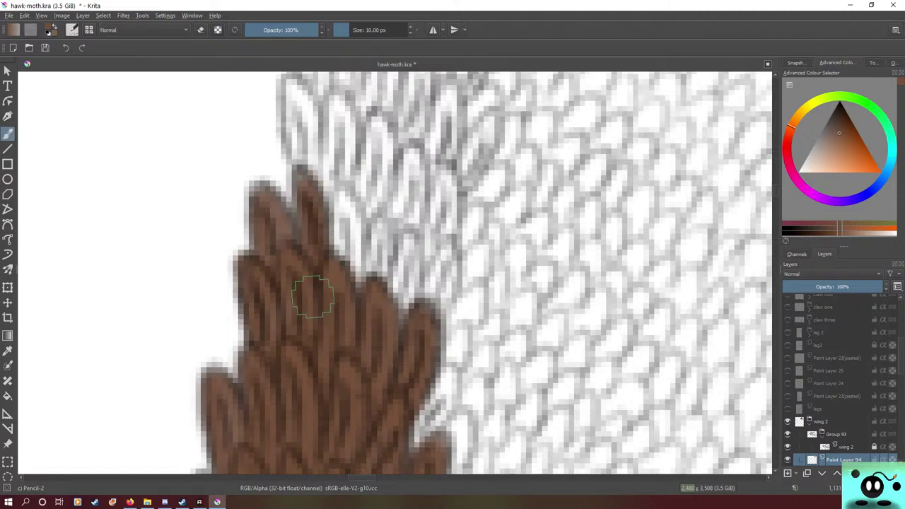
pyautogui.moveTo(298, 228); pyautogui.dragTo(263, 196)
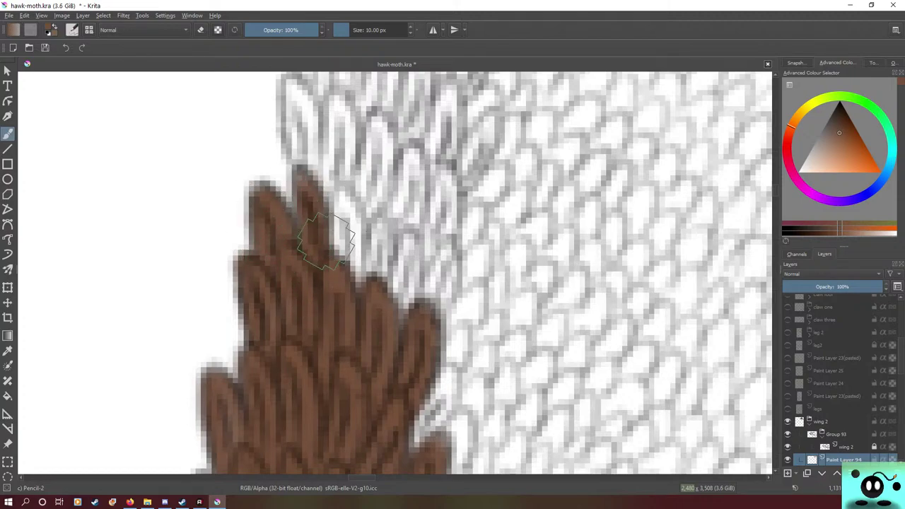
pyautogui.moveTo(325, 241)
pyautogui.mouseDown()
pyautogui.moveTo(347, 189)
pyautogui.moveTo(332, 299)
pyautogui.moveTo(352, 189)
pyautogui.moveTo(347, 250)
pyautogui.mouseUp()
pyautogui.moveTo(374, 278)
pyautogui.mouseDown()
pyautogui.moveTo(376, 233)
pyautogui.moveTo(375, 309)
pyautogui.moveTo(390, 303)
pyautogui.moveTo(394, 338)
pyautogui.moveTo(401, 271)
pyautogui.mouseUp()
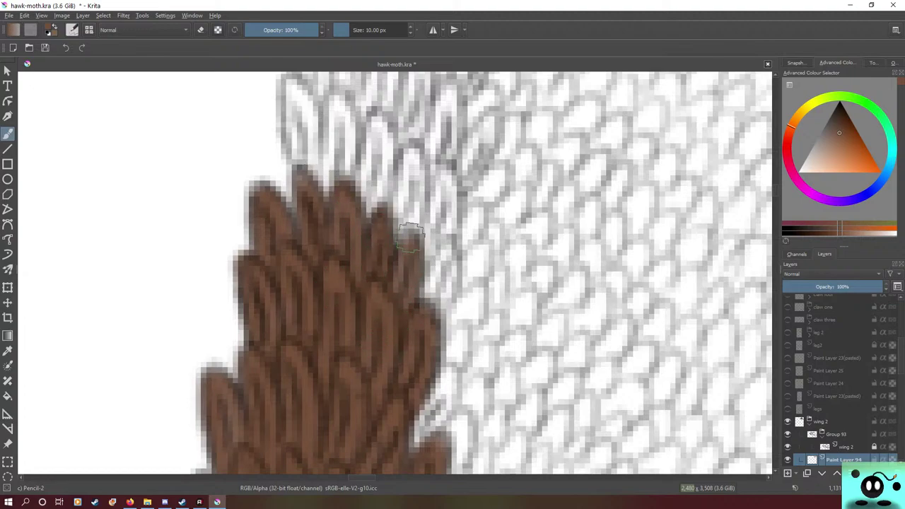
pyautogui.moveTo(436, 297)
pyautogui.mouseDown()
pyautogui.moveTo(445, 262)
pyautogui.moveTo(418, 318)
pyautogui.mouseUp()
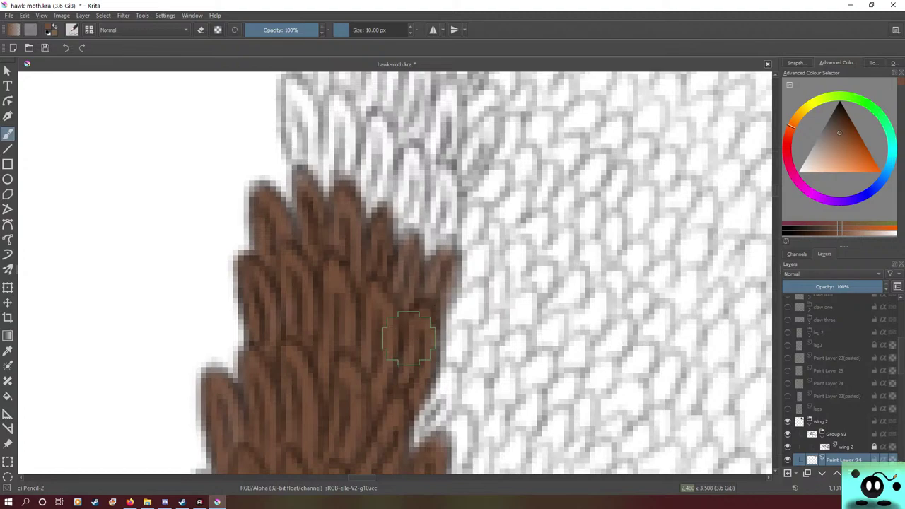
# - Colour five more scales brown from the far side back up to the near margin
pyautogui.moveTo(424, 219)
pyautogui.mouseDown()
pyautogui.moveTo(440, 177)
pyautogui.moveTo(409, 269)
pyautogui.moveTo(439, 186)
pyautogui.mouseUp()
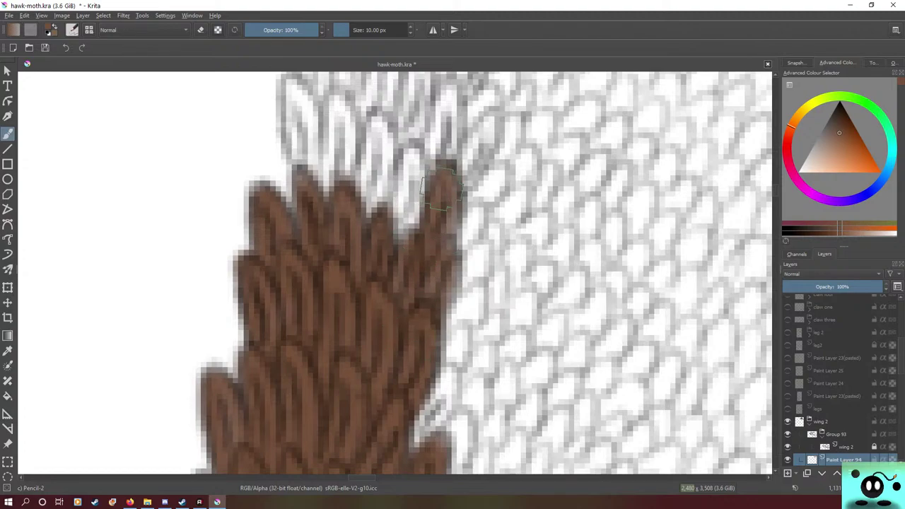
pyautogui.moveTo(401, 283)
pyautogui.mouseDown()
pyautogui.moveTo(398, 239)
pyautogui.moveTo(411, 154)
pyautogui.moveTo(381, 244)
pyautogui.moveTo(407, 200)
pyautogui.moveTo(417, 154)
pyautogui.moveTo(403, 239)
pyautogui.mouseUp()
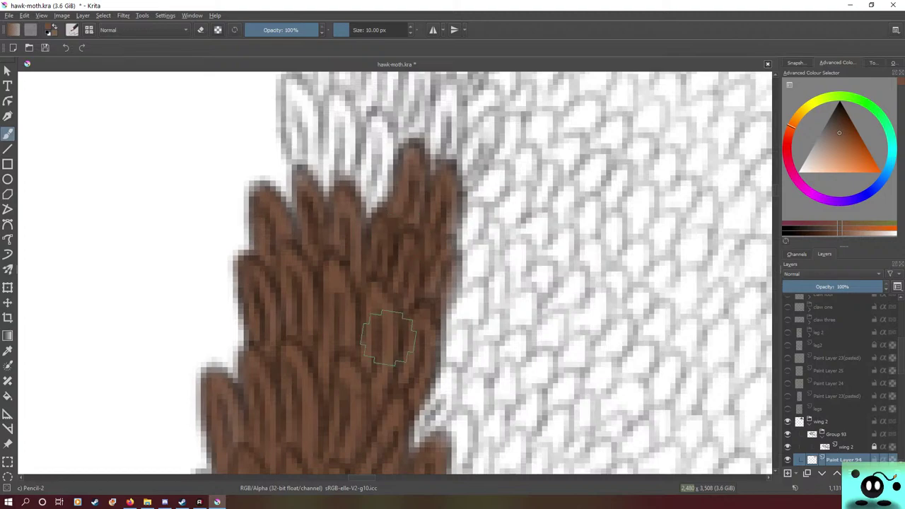
pyautogui.moveTo(353, 170)
pyautogui.mouseDown()
pyautogui.moveTo(380, 162)
pyautogui.moveTo(379, 115)
pyautogui.moveTo(355, 218)
pyautogui.mouseUp()
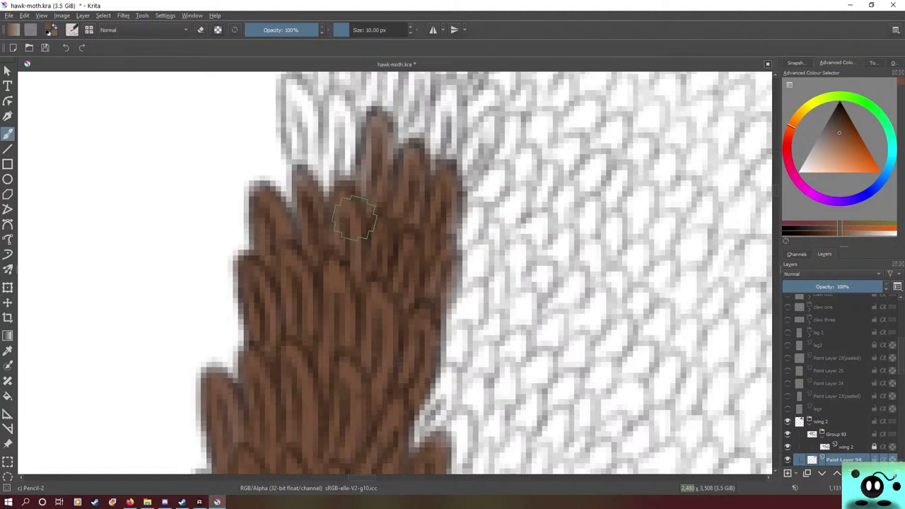
pyautogui.moveTo(385, 148)
pyautogui.mouseDown()
pyautogui.moveTo(354, 213)
pyautogui.moveTo(371, 117)
pyautogui.moveTo(381, 134)
pyautogui.moveTo(333, 187)
pyautogui.moveTo(341, 99)
pyautogui.moveTo(323, 202)
pyautogui.moveTo(329, 135)
pyautogui.moveTo(349, 173)
pyautogui.mouseUp()
pyautogui.moveTo(296, 136)
pyautogui.mouseDown()
pyautogui.moveTo(297, 85)
pyautogui.moveTo(307, 168)
pyautogui.moveTo(309, 111)
pyautogui.moveTo(316, 134)
pyautogui.moveTo(304, 99)
pyautogui.mouseUp()
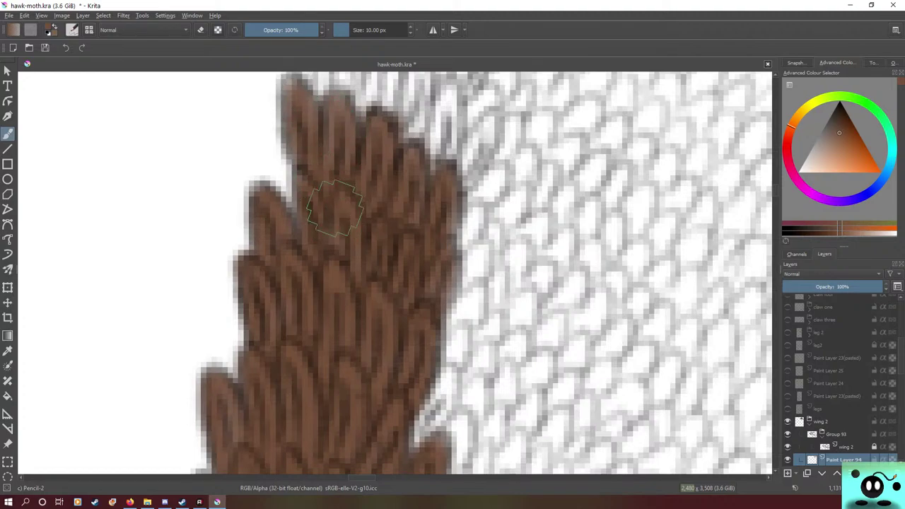
# - Paint the next scales brown across to the far side, then the row above them back to the near margin
pyautogui.scroll(-3, 396, 272)
pyautogui.scroll(3, 396, 273)
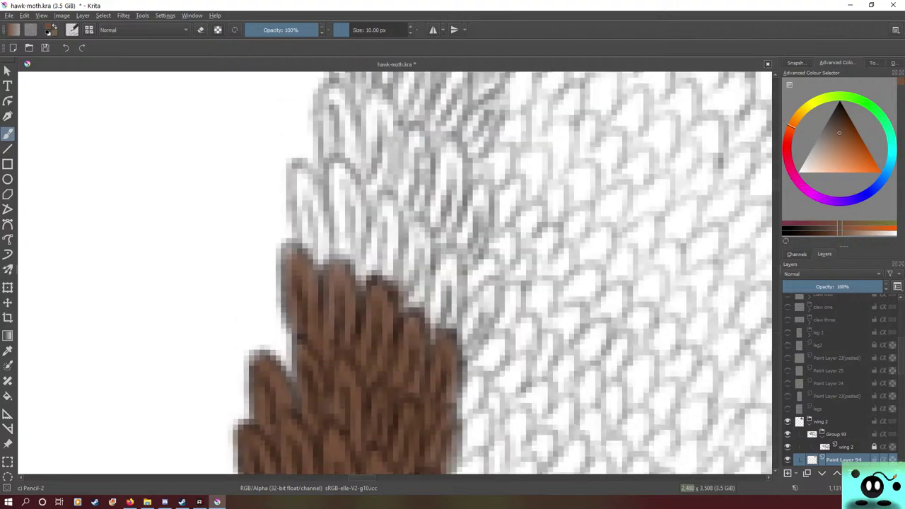
pyautogui.scroll(3, 396, 272)
pyautogui.moveTo(310, 289)
pyautogui.mouseDown()
pyautogui.moveTo(302, 237)
pyautogui.moveTo(323, 306)
pyautogui.moveTo(314, 308)
pyautogui.moveTo(302, 240)
pyautogui.moveTo(327, 304)
pyautogui.moveTo(323, 246)
pyautogui.moveTo(341, 279)
pyautogui.moveTo(345, 232)
pyautogui.moveTo(349, 254)
pyautogui.moveTo(339, 230)
pyautogui.moveTo(336, 249)
pyautogui.moveTo(345, 311)
pyautogui.mouseUp()
pyautogui.moveTo(352, 252)
pyautogui.mouseDown()
pyautogui.moveTo(348, 290)
pyautogui.moveTo(356, 262)
pyautogui.moveTo(359, 338)
pyautogui.moveTo(385, 269)
pyautogui.moveTo(389, 301)
pyautogui.moveTo(372, 357)
pyautogui.moveTo(384, 326)
pyautogui.moveTo(387, 240)
pyautogui.moveTo(381, 284)
pyautogui.moveTo(389, 308)
pyautogui.moveTo(394, 259)
pyautogui.moveTo(396, 318)
pyautogui.moveTo(414, 291)
pyautogui.moveTo(415, 304)
pyautogui.moveTo(429, 291)
pyautogui.moveTo(407, 355)
pyautogui.moveTo(405, 275)
pyautogui.moveTo(445, 361)
pyautogui.moveTo(443, 384)
pyautogui.moveTo(431, 384)
pyautogui.moveTo(442, 307)
pyautogui.moveTo(447, 395)
pyautogui.moveTo(488, 336)
pyautogui.moveTo(447, 419)
pyautogui.moveTo(486, 347)
pyautogui.moveTo(472, 368)
pyautogui.mouseUp()
pyautogui.moveTo(454, 278)
pyautogui.mouseDown()
pyautogui.moveTo(475, 247)
pyautogui.moveTo(441, 324)
pyautogui.moveTo(413, 333)
pyautogui.moveTo(431, 296)
pyautogui.moveTo(451, 189)
pyautogui.moveTo(421, 274)
pyautogui.moveTo(414, 177)
pyautogui.moveTo(414, 280)
pyautogui.moveTo(399, 297)
pyautogui.moveTo(363, 218)
pyautogui.moveTo(384, 251)
pyautogui.moveTo(365, 275)
pyautogui.moveTo(358, 272)
pyautogui.moveTo(355, 207)
pyautogui.moveTo(362, 260)
pyautogui.moveTo(384, 167)
pyautogui.moveTo(393, 170)
pyautogui.moveTo(395, 263)
pyautogui.moveTo(435, 172)
pyautogui.mouseUp()
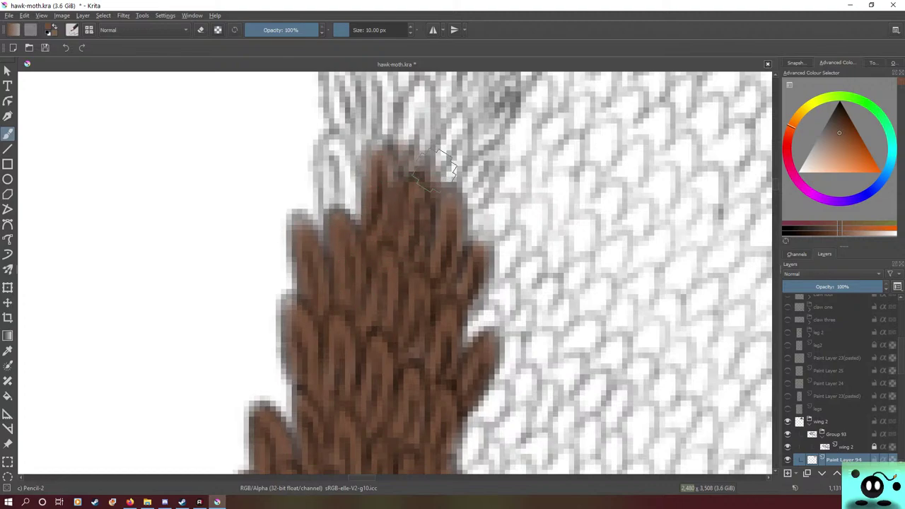
pyautogui.moveTo(323, 191)
pyautogui.mouseDown()
pyautogui.moveTo(347, 162)
pyautogui.moveTo(319, 152)
pyautogui.moveTo(356, 214)
pyautogui.moveTo(345, 221)
pyautogui.moveTo(334, 170)
pyautogui.mouseUp()
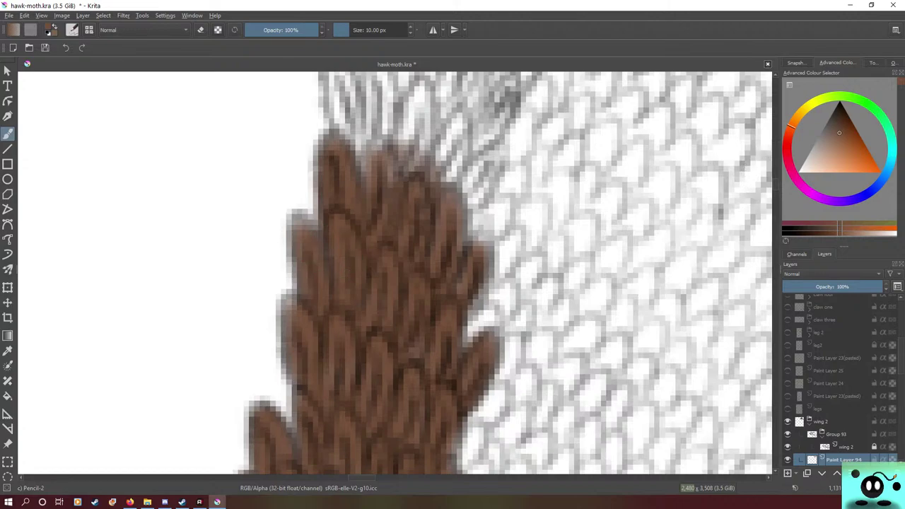
# - Colour the next four scales from the near margin brown, plus the slanted far-side scales beside the dark sketched patch
pyautogui.scroll(3, 395, 272)
pyautogui.scroll(-1, 395, 272)
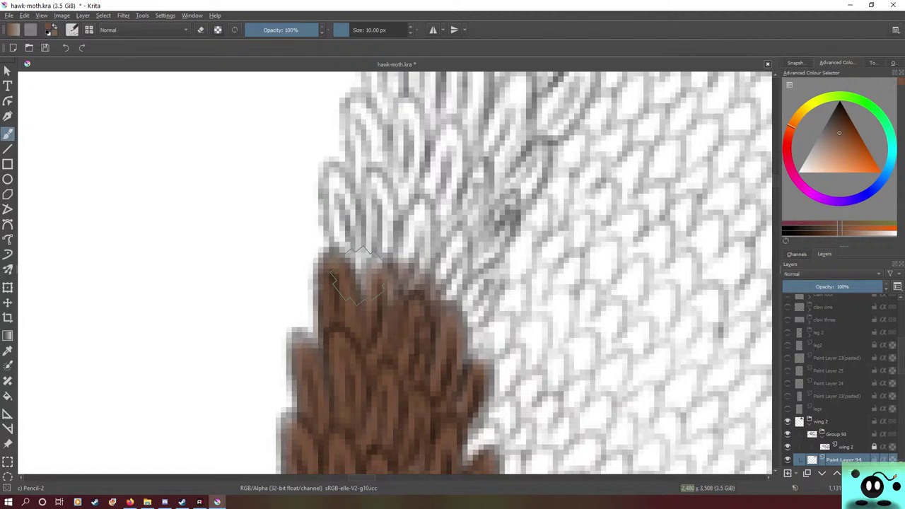
pyautogui.moveTo(357, 276)
pyautogui.mouseDown()
pyautogui.moveTo(349, 214)
pyautogui.moveTo(354, 256)
pyautogui.moveTo(345, 227)
pyautogui.moveTo(338, 234)
pyautogui.moveTo(337, 170)
pyautogui.moveTo(372, 278)
pyautogui.moveTo(370, 172)
pyautogui.moveTo(386, 205)
pyautogui.moveTo(379, 202)
pyautogui.moveTo(384, 266)
pyautogui.moveTo(375, 308)
pyautogui.mouseUp()
pyautogui.moveTo(372, 189)
pyautogui.mouseDown()
pyautogui.moveTo(371, 255)
pyautogui.moveTo(381, 235)
pyautogui.moveTo(398, 291)
pyautogui.moveTo(416, 211)
pyautogui.moveTo(429, 206)
pyautogui.moveTo(389, 297)
pyautogui.moveTo(383, 288)
pyautogui.moveTo(421, 203)
pyautogui.moveTo(403, 280)
pyautogui.moveTo(444, 285)
pyautogui.moveTo(461, 230)
pyautogui.moveTo(463, 269)
pyautogui.moveTo(422, 313)
pyautogui.moveTo(464, 218)
pyautogui.mouseUp()
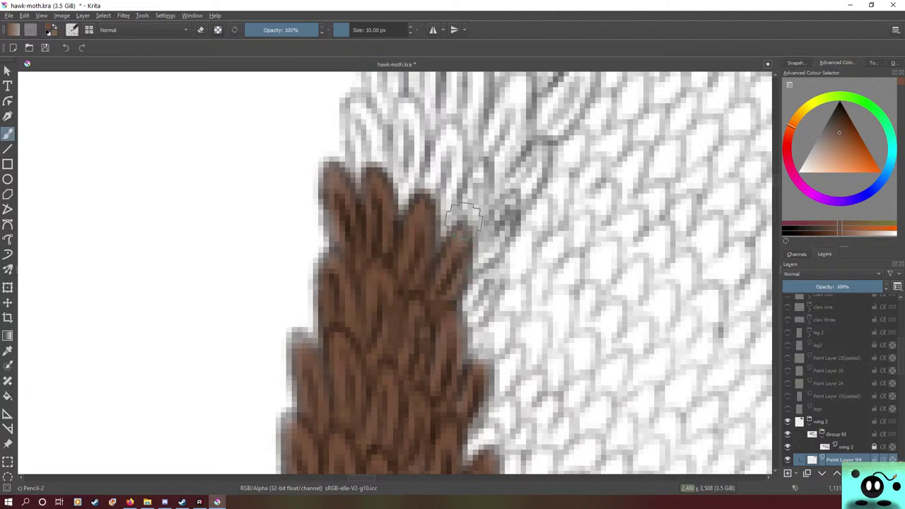
pyautogui.moveTo(450, 277)
pyautogui.mouseDown()
pyautogui.moveTo(459, 302)
pyautogui.moveTo(490, 264)
pyautogui.moveTo(487, 287)
pyautogui.moveTo(478, 296)
pyautogui.moveTo(485, 276)
pyautogui.moveTo(450, 334)
pyautogui.moveTo(462, 303)
pyautogui.mouseUp()
pyautogui.moveTo(489, 248)
pyautogui.mouseDown()
pyautogui.moveTo(509, 223)
pyautogui.moveTo(508, 212)
pyautogui.moveTo(481, 238)
pyautogui.moveTo(502, 205)
pyautogui.moveTo(477, 261)
pyautogui.moveTo(430, 199)
pyautogui.moveTo(459, 240)
pyautogui.moveTo(469, 206)
pyautogui.moveTo(436, 243)
pyautogui.moveTo(480, 184)
pyautogui.moveTo(467, 205)
pyautogui.mouseUp()
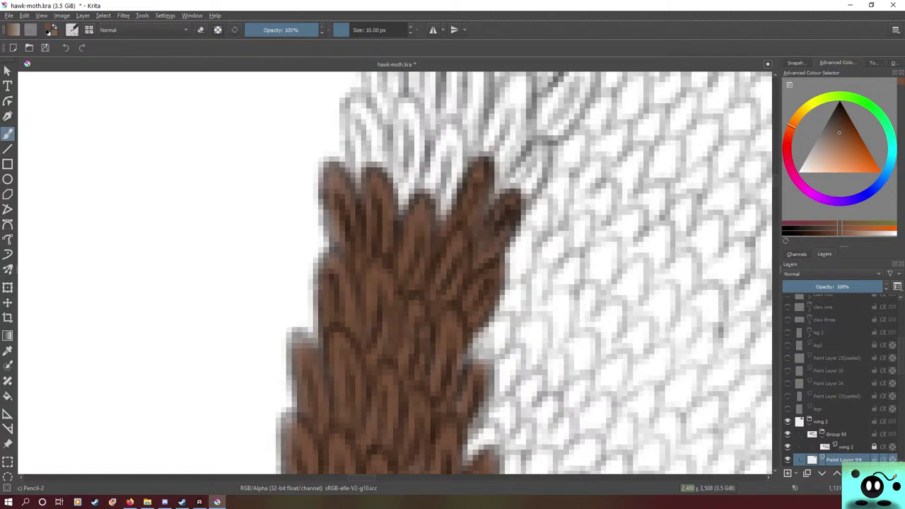
# - Fill the short row of scales brown back to the near margin and add the first long margin scale above it
pyautogui.scroll(5, 529, 273)
pyautogui.moveTo(446, 361)
pyautogui.mouseDown()
pyautogui.moveTo(450, 315)
pyautogui.moveTo(413, 382)
pyautogui.moveTo(423, 359)
pyautogui.moveTo(426, 397)
pyautogui.moveTo(435, 322)
pyautogui.moveTo(404, 318)
pyautogui.moveTo(403, 351)
pyautogui.moveTo(410, 277)
pyautogui.moveTo(399, 277)
pyautogui.moveTo(407, 276)
pyautogui.moveTo(412, 332)
pyautogui.moveTo(401, 375)
pyautogui.mouseUp()
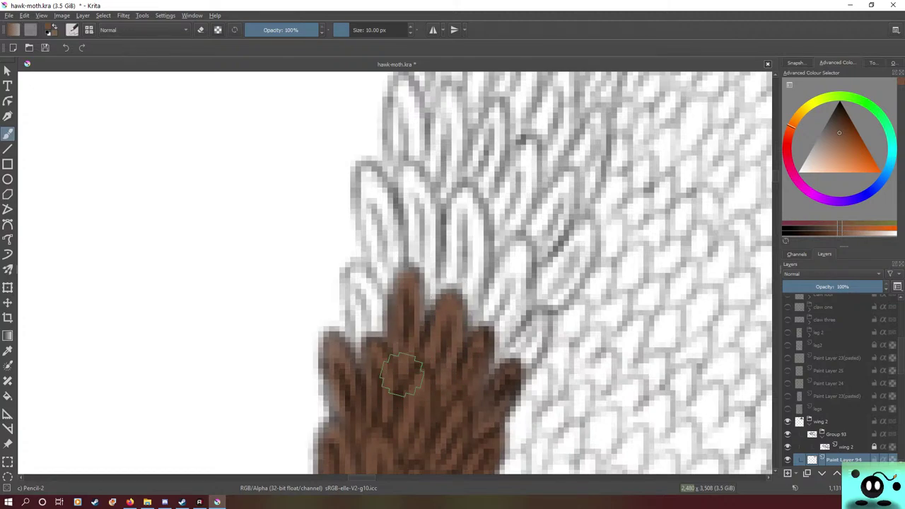
pyautogui.moveTo(357, 289)
pyautogui.mouseDown()
pyautogui.moveTo(374, 341)
pyautogui.moveTo(348, 279)
pyautogui.moveTo(381, 348)
pyautogui.moveTo(365, 301)
pyautogui.mouseUp()
pyautogui.moveTo(379, 263)
pyautogui.mouseDown()
pyautogui.moveTo(368, 177)
pyautogui.moveTo(393, 235)
pyautogui.moveTo(375, 177)
pyautogui.moveTo(392, 278)
pyautogui.mouseUp()
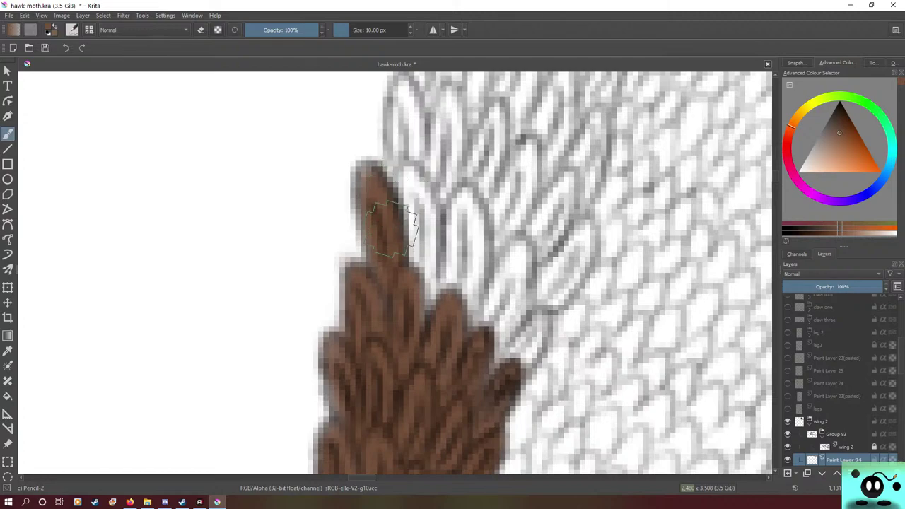
# - Continue the long-scale row in brown to the far side, including the slanted outer scales and the two pointed ones above
pyautogui.moveTo(369, 176)
pyautogui.mouseDown()
pyautogui.moveTo(396, 262)
pyautogui.moveTo(414, 177)
pyautogui.moveTo(425, 283)
pyautogui.moveTo(396, 191)
pyautogui.moveTo(405, 168)
pyautogui.mouseUp()
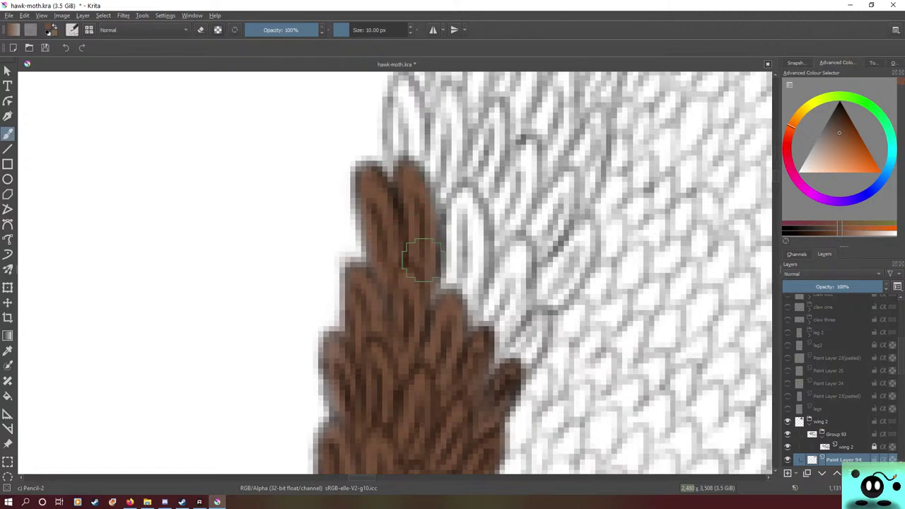
pyautogui.moveTo(423, 262)
pyautogui.mouseDown()
pyautogui.moveTo(414, 198)
pyautogui.moveTo(431, 304)
pyautogui.moveTo(442, 262)
pyautogui.moveTo(468, 294)
pyautogui.moveTo(460, 297)
pyautogui.moveTo(460, 198)
pyautogui.mouseUp()
pyautogui.moveTo(451, 275)
pyautogui.mouseDown()
pyautogui.moveTo(468, 305)
pyautogui.moveTo(460, 222)
pyautogui.mouseUp()
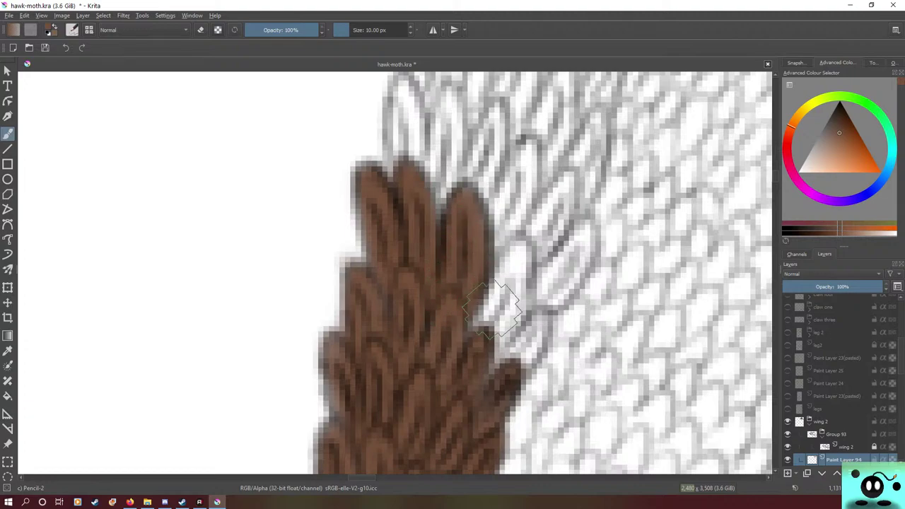
pyautogui.moveTo(494, 309)
pyautogui.mouseDown()
pyautogui.moveTo(527, 244)
pyautogui.moveTo(510, 332)
pyautogui.moveTo(509, 283)
pyautogui.moveTo(468, 338)
pyautogui.moveTo(495, 368)
pyautogui.moveTo(538, 326)
pyautogui.moveTo(471, 411)
pyautogui.mouseUp()
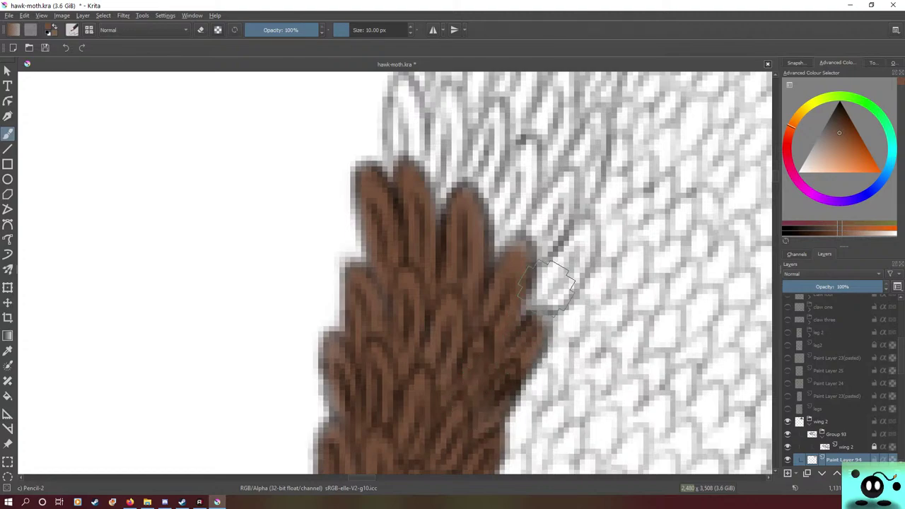
pyautogui.moveTo(547, 287)
pyautogui.mouseDown()
pyautogui.moveTo(559, 255)
pyautogui.moveTo(531, 312)
pyautogui.moveTo(588, 239)
pyautogui.moveTo(551, 272)
pyautogui.moveTo(564, 242)
pyautogui.moveTo(481, 308)
pyautogui.moveTo(568, 178)
pyautogui.moveTo(538, 213)
pyautogui.moveTo(546, 244)
pyautogui.moveTo(538, 185)
pyautogui.moveTo(521, 159)
pyautogui.moveTo(506, 233)
pyautogui.moveTo(529, 180)
pyautogui.moveTo(487, 238)
pyautogui.mouseUp()
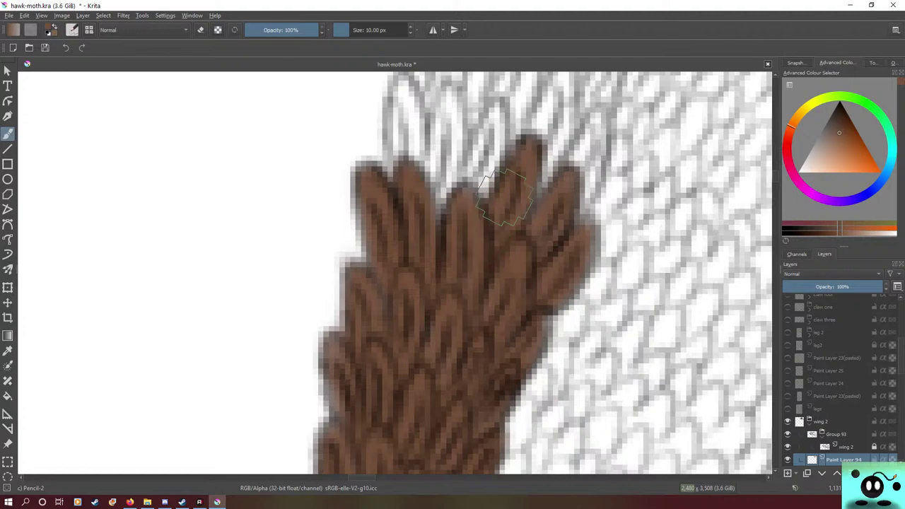
pyautogui.moveTo(776, 177); pyautogui.dragTo(776, 172)
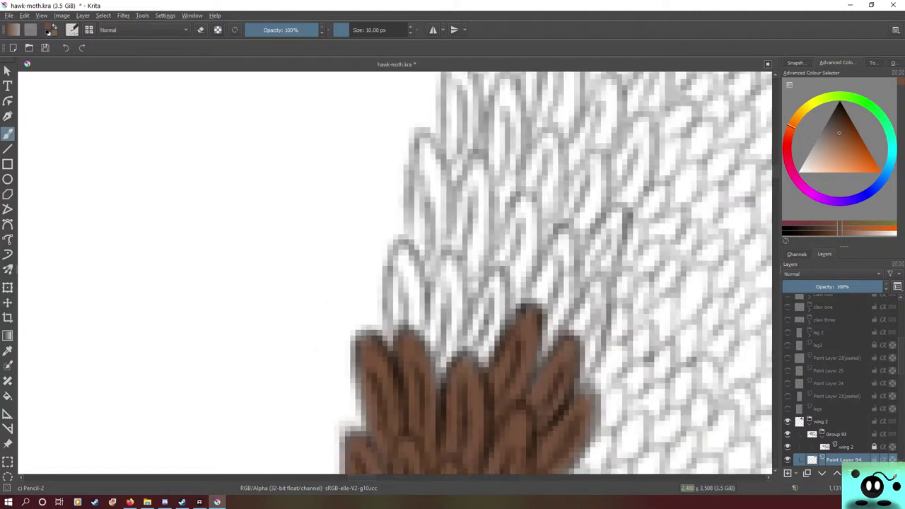
# - Colour the remaining scales back to the near margin brown, plus the long margin scale above and its neighbour
pyautogui.moveTo(484, 338)
pyautogui.mouseDown()
pyautogui.moveTo(495, 272)
pyautogui.moveTo(505, 319)
pyautogui.moveTo(471, 325)
pyautogui.moveTo(488, 297)
pyautogui.mouseUp()
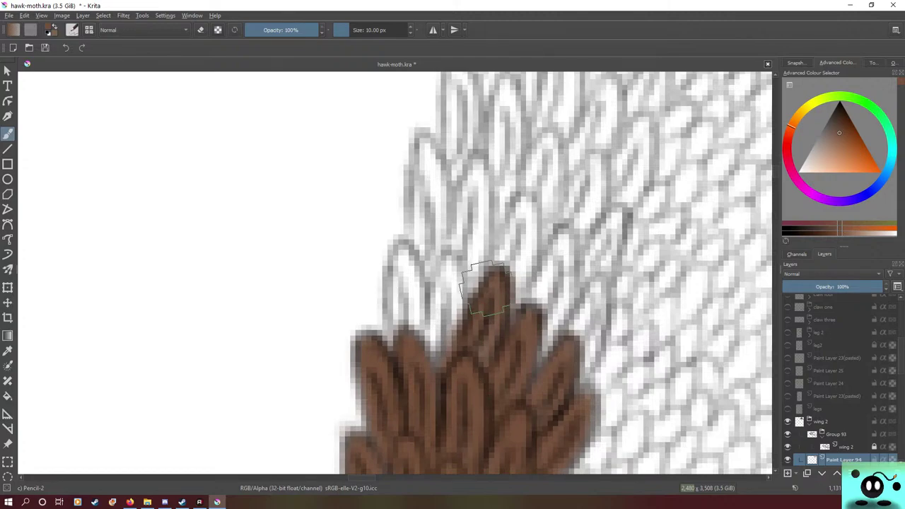
pyautogui.moveTo(444, 368)
pyautogui.mouseDown()
pyautogui.moveTo(440, 273)
pyautogui.moveTo(429, 338)
pyautogui.moveTo(449, 312)
pyautogui.moveTo(448, 355)
pyautogui.moveTo(432, 374)
pyautogui.moveTo(450, 265)
pyautogui.moveTo(406, 318)
pyautogui.moveTo(414, 272)
pyautogui.moveTo(401, 251)
pyautogui.moveTo(394, 270)
pyautogui.moveTo(406, 263)
pyautogui.moveTo(412, 285)
pyautogui.moveTo(400, 314)
pyautogui.mouseUp()
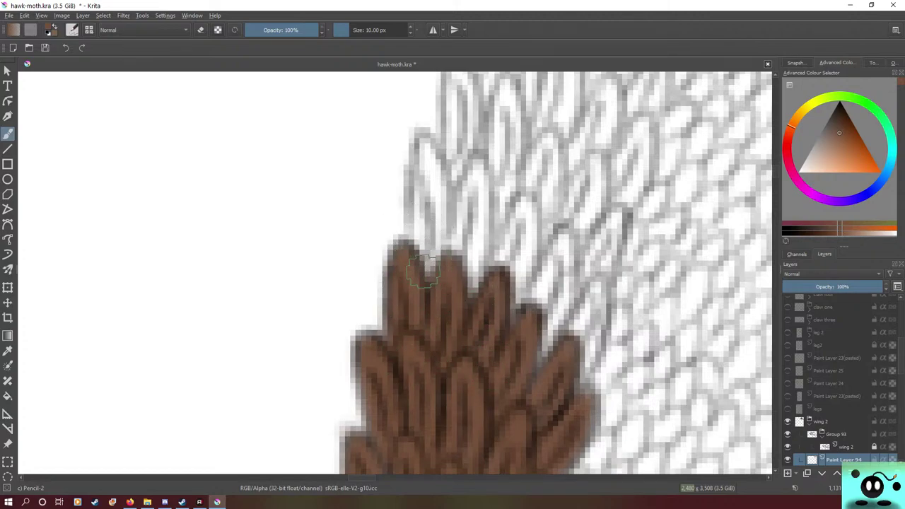
pyautogui.moveTo(423, 272)
pyautogui.mouseDown()
pyautogui.moveTo(420, 144)
pyautogui.moveTo(425, 273)
pyautogui.moveTo(432, 187)
pyautogui.moveTo(429, 224)
pyautogui.mouseUp()
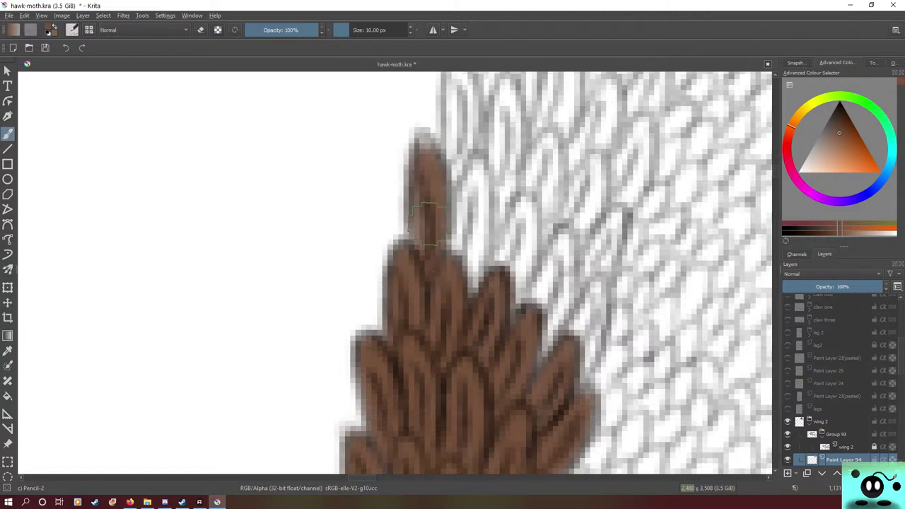
pyautogui.moveTo(460, 261)
pyautogui.mouseDown()
pyautogui.moveTo(481, 169)
pyautogui.moveTo(485, 228)
pyautogui.moveTo(481, 219)
pyautogui.moveTo(452, 271)
pyautogui.moveTo(456, 226)
pyautogui.moveTo(479, 173)
pyautogui.moveTo(485, 228)
pyautogui.moveTo(469, 205)
pyautogui.mouseUp()
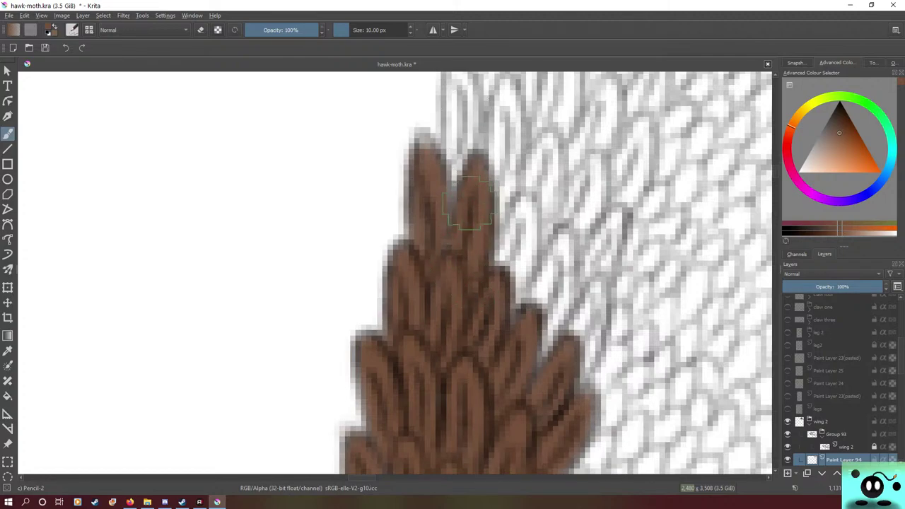
# - Extend that row in brown to the far side and fill the three scales above it back towards the margin
pyautogui.moveTo(513, 276)
pyautogui.mouseDown()
pyautogui.moveTo(515, 306)
pyautogui.moveTo(513, 257)
pyautogui.moveTo(495, 275)
pyautogui.moveTo(525, 223)
pyautogui.moveTo(508, 311)
pyautogui.moveTo(560, 227)
pyautogui.moveTo(573, 255)
pyautogui.moveTo(531, 320)
pyautogui.moveTo(563, 251)
pyautogui.moveTo(557, 325)
pyautogui.moveTo(569, 254)
pyautogui.moveTo(580, 322)
pyautogui.moveTo(572, 319)
pyautogui.moveTo(590, 316)
pyautogui.moveTo(578, 366)
pyautogui.moveTo(567, 364)
pyautogui.moveTo(589, 308)
pyautogui.moveTo(564, 333)
pyautogui.moveTo(611, 233)
pyautogui.moveTo(596, 276)
pyautogui.moveTo(611, 219)
pyautogui.moveTo(593, 252)
pyautogui.mouseUp()
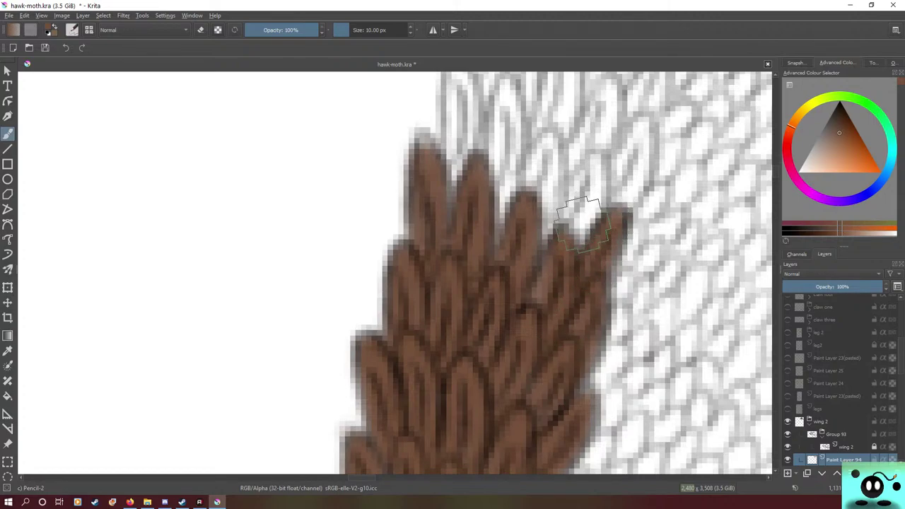
pyautogui.moveTo(576, 212)
pyautogui.mouseDown()
pyautogui.moveTo(556, 221)
pyautogui.moveTo(570, 227)
pyautogui.moveTo(566, 262)
pyautogui.moveTo(582, 219)
pyautogui.mouseUp()
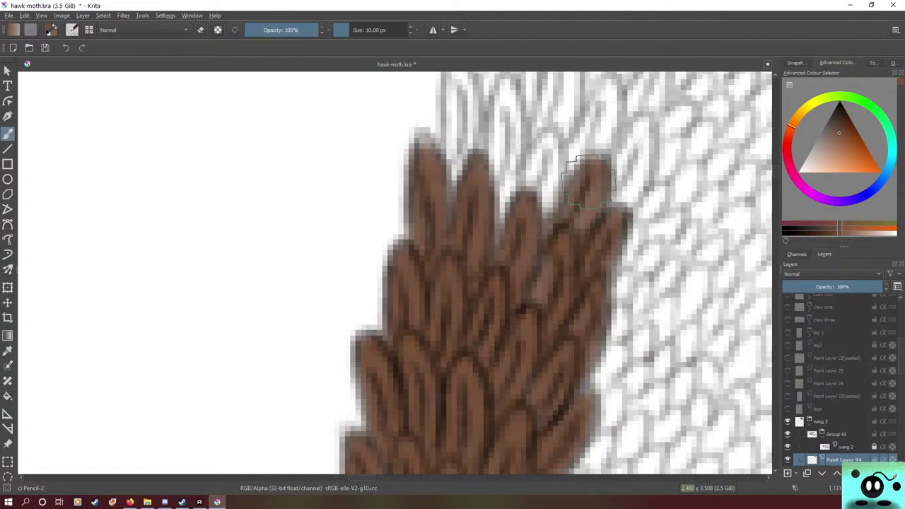
pyautogui.moveTo(588, 181)
pyautogui.mouseDown()
pyautogui.moveTo(567, 226)
pyautogui.moveTo(593, 162)
pyautogui.moveTo(539, 280)
pyautogui.moveTo(530, 238)
pyautogui.moveTo(543, 150)
pyautogui.moveTo(545, 208)
pyautogui.moveTo(534, 141)
pyautogui.moveTo(513, 205)
pyautogui.moveTo(513, 239)
pyautogui.moveTo(537, 193)
pyautogui.moveTo(551, 126)
pyautogui.moveTo(520, 222)
pyautogui.moveTo(498, 220)
pyautogui.moveTo(492, 132)
pyautogui.moveTo(500, 150)
pyautogui.moveTo(513, 141)
pyautogui.moveTo(512, 105)
pyautogui.moveTo(485, 189)
pyautogui.moveTo(492, 200)
pyautogui.moveTo(510, 88)
pyautogui.moveTo(504, 177)
pyautogui.mouseUp()
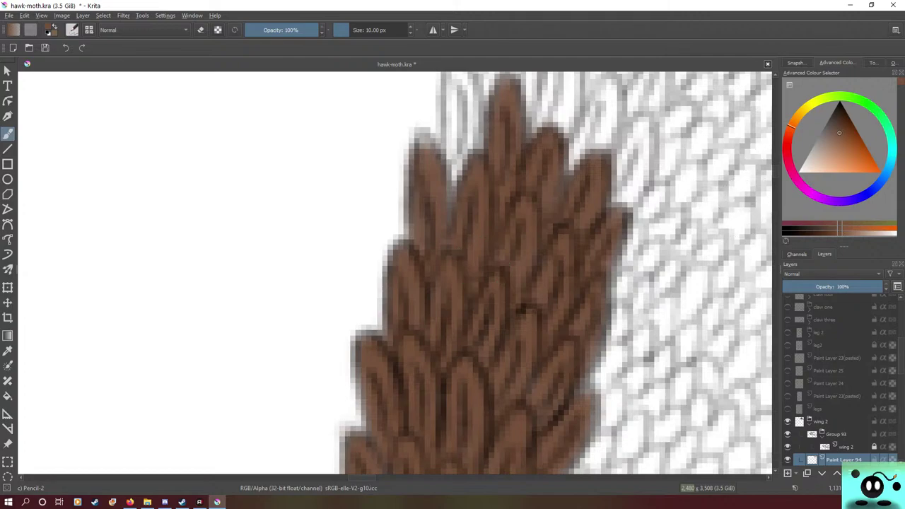
# - Paint the next two rows of scales up the vein brown, each from the near margin across to the far side
pyautogui.moveTo(775, 172); pyautogui.dragTo(775, 167)
pyautogui.moveTo(470, 281)
pyautogui.mouseDown()
pyautogui.moveTo(448, 406)
pyautogui.moveTo(452, 272)
pyautogui.moveTo(453, 295)
pyautogui.moveTo(471, 256)
pyautogui.moveTo(450, 348)
pyautogui.moveTo(484, 272)
pyautogui.moveTo(477, 306)
pyautogui.moveTo(478, 172)
pyautogui.moveTo(489, 190)
pyautogui.moveTo(482, 198)
pyautogui.moveTo(491, 298)
pyautogui.moveTo(486, 207)
pyautogui.moveTo(513, 258)
pyautogui.moveTo(523, 241)
pyautogui.moveTo(522, 277)
pyautogui.moveTo(524, 161)
pyautogui.moveTo(512, 252)
pyautogui.moveTo(526, 283)
pyautogui.moveTo(517, 290)
pyautogui.moveTo(549, 287)
pyautogui.moveTo(571, 223)
pyautogui.moveTo(573, 244)
pyautogui.moveTo(571, 233)
pyautogui.moveTo(538, 317)
pyautogui.moveTo(557, 230)
pyautogui.moveTo(559, 255)
pyautogui.mouseUp()
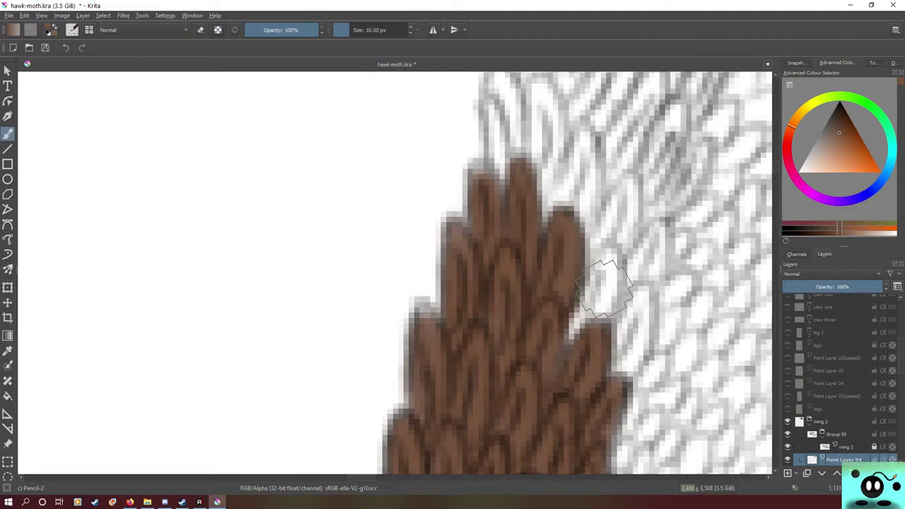
pyautogui.moveTo(604, 289)
pyautogui.mouseDown()
pyautogui.moveTo(569, 329)
pyautogui.moveTo(601, 273)
pyautogui.moveTo(594, 340)
pyautogui.moveTo(568, 361)
pyautogui.moveTo(616, 237)
pyautogui.moveTo(577, 304)
pyautogui.mouseUp()
pyautogui.moveTo(644, 296)
pyautogui.mouseDown()
pyautogui.moveTo(636, 351)
pyautogui.moveTo(598, 385)
pyautogui.moveTo(595, 355)
pyautogui.moveTo(615, 313)
pyautogui.mouseUp()
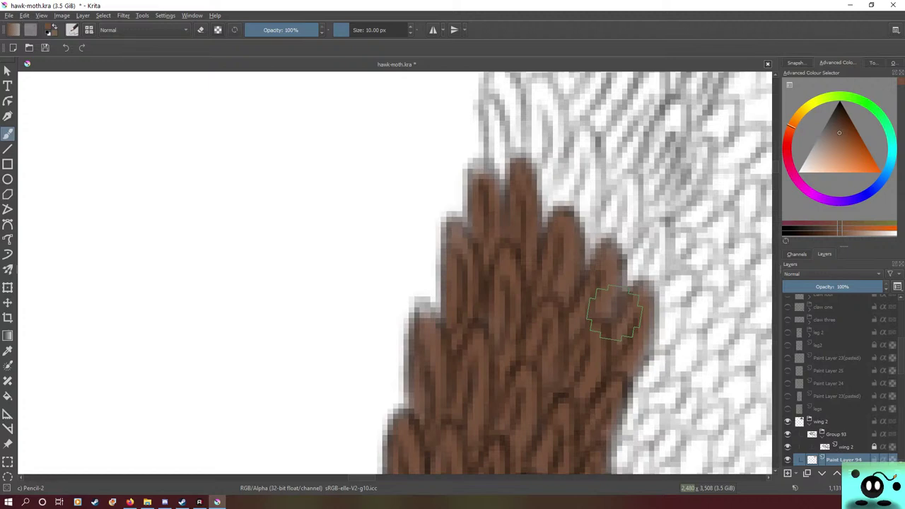
pyautogui.moveTo(495, 213)
pyautogui.mouseDown()
pyautogui.moveTo(502, 352)
pyautogui.moveTo(491, 172)
pyautogui.moveTo(520, 191)
pyautogui.moveTo(506, 205)
pyautogui.moveTo(495, 149)
pyautogui.moveTo(500, 272)
pyautogui.moveTo(538, 227)
pyautogui.moveTo(556, 172)
pyautogui.moveTo(530, 205)
pyautogui.moveTo(544, 235)
pyautogui.moveTo(562, 212)
pyautogui.moveTo(545, 311)
pyautogui.moveTo(586, 212)
pyautogui.moveTo(587, 293)
pyautogui.moveTo(559, 319)
pyautogui.moveTo(559, 260)
pyautogui.moveTo(566, 265)
pyautogui.mouseUp()
pyautogui.moveTo(542, 331)
pyautogui.mouseDown()
pyautogui.moveTo(583, 325)
pyautogui.moveTo(623, 278)
pyautogui.moveTo(632, 294)
pyautogui.moveTo(625, 315)
pyautogui.moveTo(597, 351)
pyautogui.moveTo(592, 339)
pyautogui.moveTo(617, 283)
pyautogui.moveTo(597, 336)
pyautogui.moveTo(629, 276)
pyautogui.moveTo(617, 368)
pyautogui.moveTo(651, 319)
pyautogui.moveTo(634, 333)
pyautogui.moveTo(650, 361)
pyautogui.moveTo(627, 380)
pyautogui.moveTo(645, 330)
pyautogui.mouseUp()
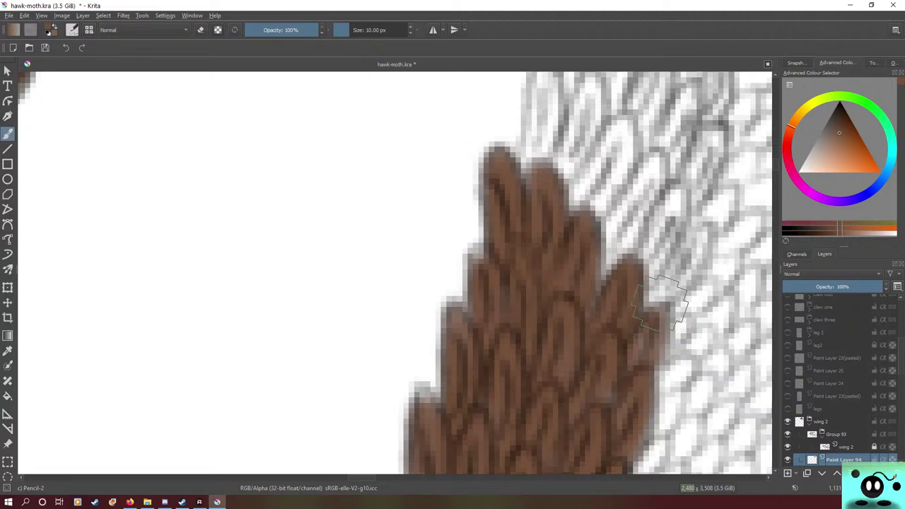
# - Fill the following row brown, from the tall margin scale to the slanted far-side scales, and cover the gaps beneath it
pyautogui.scroll(3, 394, 272)
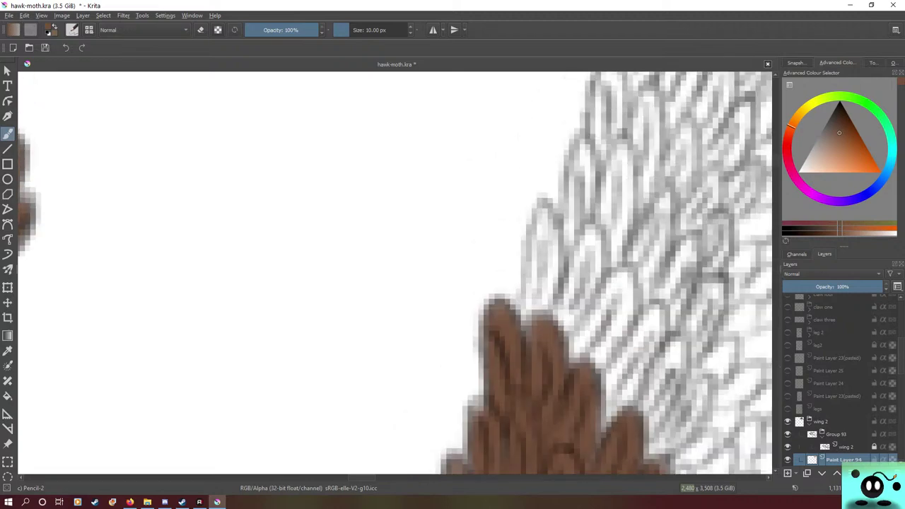
pyautogui.scroll(-1, 395, 272)
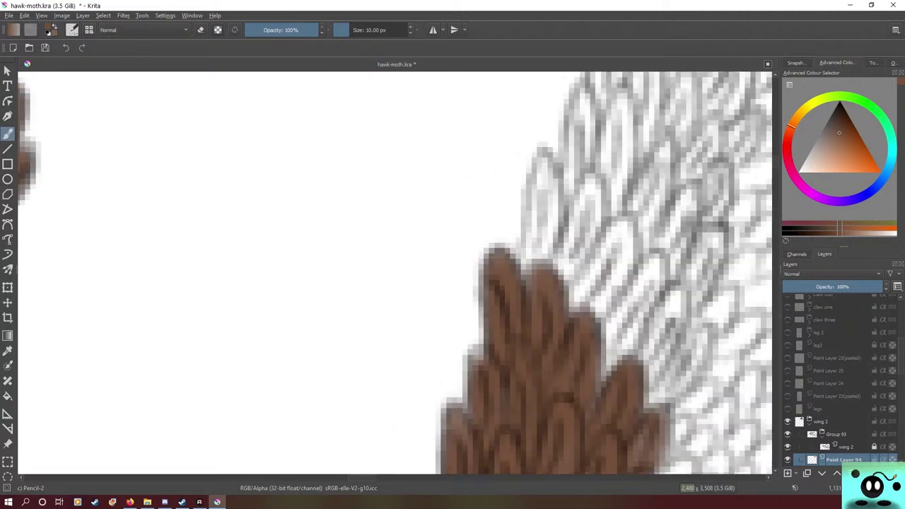
pyautogui.moveTo(361, 478); pyautogui.dragTo(370, 478)
pyautogui.moveTo(316, 272)
pyautogui.mouseDown()
pyautogui.moveTo(324, 200)
pyautogui.moveTo(316, 261)
pyautogui.moveTo(332, 160)
pyautogui.moveTo(341, 186)
pyautogui.moveTo(329, 170)
pyautogui.moveTo(324, 288)
pyautogui.moveTo(387, 194)
pyautogui.moveTo(373, 251)
pyautogui.moveTo(334, 311)
pyautogui.mouseUp()
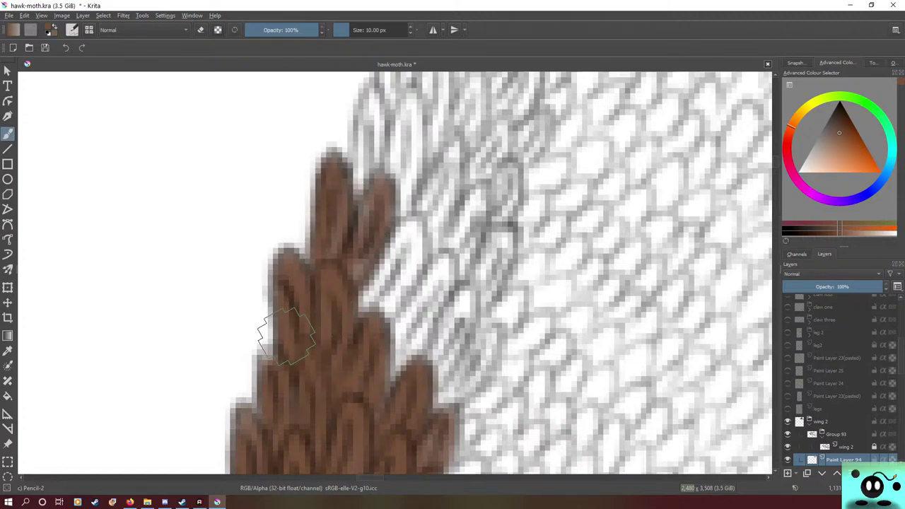
pyautogui.moveTo(378, 198)
pyautogui.mouseDown()
pyautogui.moveTo(353, 287)
pyautogui.moveTo(384, 187)
pyautogui.moveTo(357, 230)
pyautogui.mouseUp()
pyautogui.moveTo(369, 301)
pyautogui.mouseDown()
pyautogui.moveTo(405, 231)
pyautogui.moveTo(371, 298)
pyautogui.mouseUp()
pyautogui.moveTo(372, 297)
pyautogui.mouseDown()
pyautogui.moveTo(407, 225)
pyautogui.moveTo(374, 325)
pyautogui.moveTo(403, 233)
pyautogui.moveTo(435, 297)
pyautogui.moveTo(452, 254)
pyautogui.moveTo(425, 332)
pyautogui.moveTo(396, 368)
pyautogui.moveTo(432, 280)
pyautogui.mouseUp()
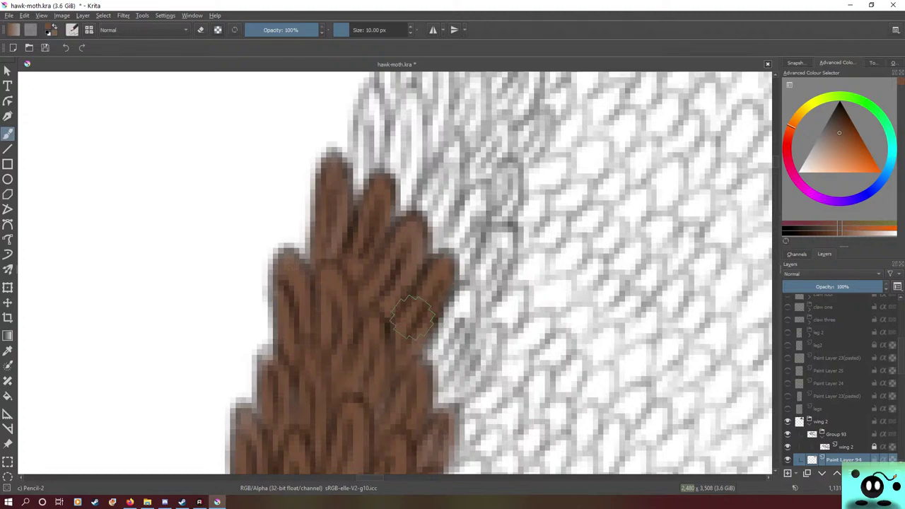
pyautogui.moveTo(378, 310)
pyautogui.mouseDown()
pyautogui.moveTo(422, 239)
pyautogui.moveTo(342, 216)
pyautogui.mouseUp()
pyautogui.moveTo(337, 286); pyautogui.dragTo(309, 272)
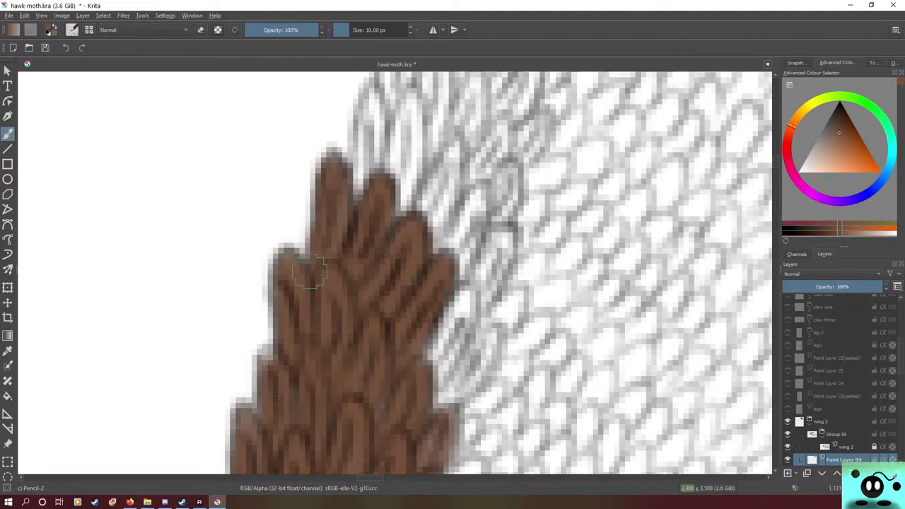
# - Colour the slanted outer scales over the dark sketched patch on the vein's far side brown
pyautogui.moveTo(298, 398); pyautogui.dragTo(336, 317)
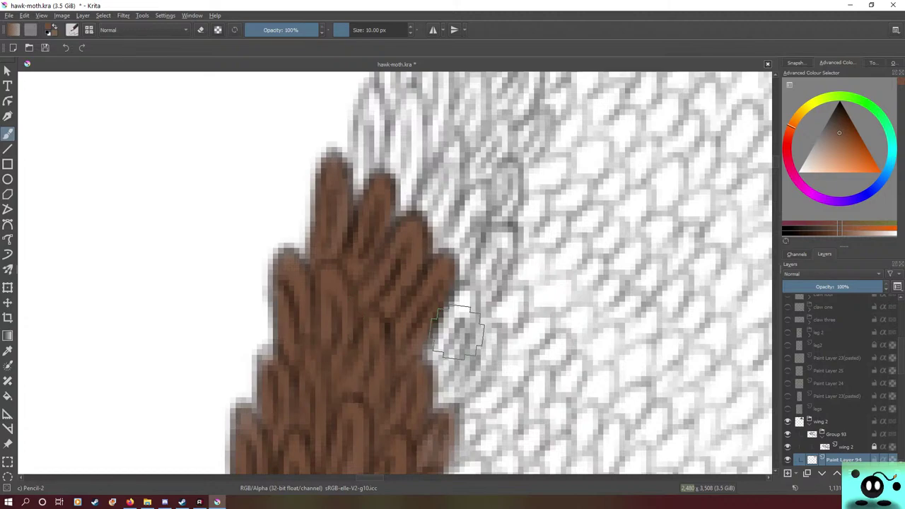
pyautogui.moveTo(431, 369)
pyautogui.mouseDown()
pyautogui.moveTo(455, 305)
pyautogui.moveTo(435, 341)
pyautogui.mouseUp()
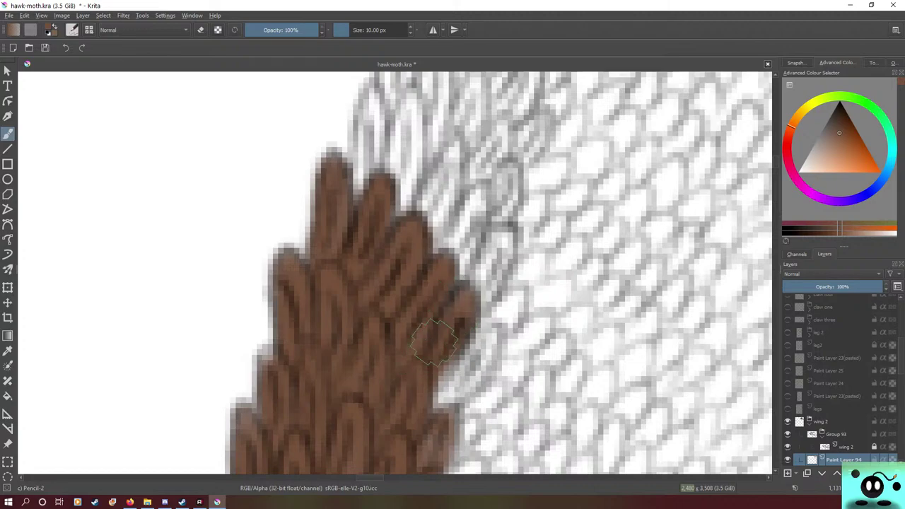
pyautogui.moveTo(425, 373)
pyautogui.mouseDown()
pyautogui.moveTo(445, 385)
pyautogui.moveTo(469, 333)
pyautogui.moveTo(467, 361)
pyautogui.moveTo(451, 380)
pyautogui.moveTo(463, 361)
pyautogui.mouseUp()
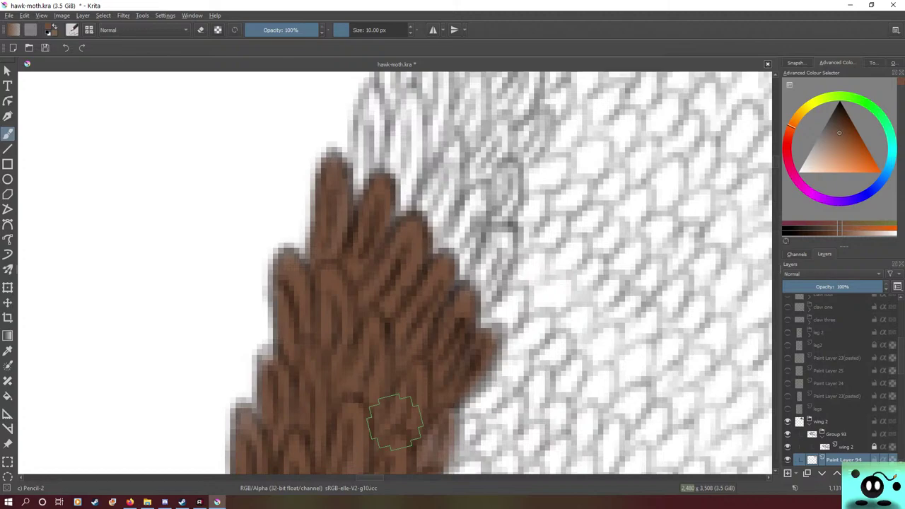
# - In the wing 3 group, make Paint Layers 65, 68, 77 and 67 and Group 73 visible with the whole wing in view
pyautogui.scroll(-10, 395, 423)
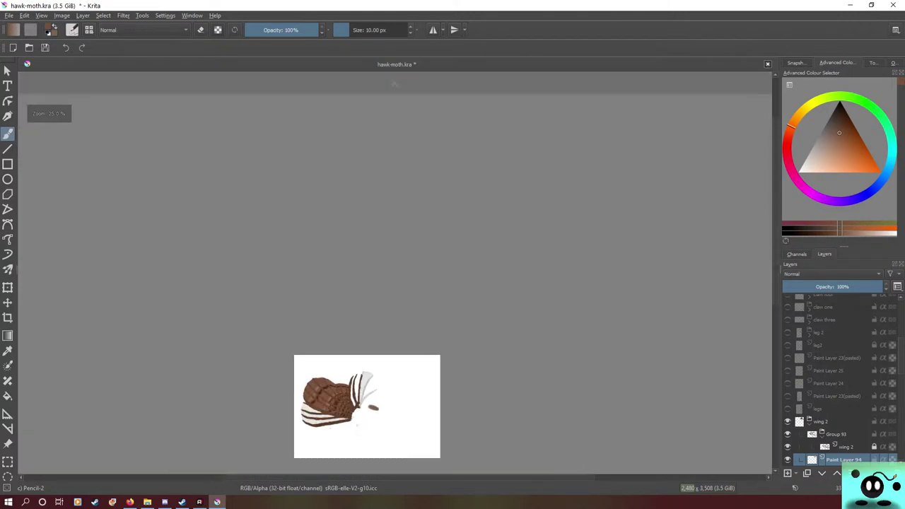
pyautogui.scroll(6, 344, 408)
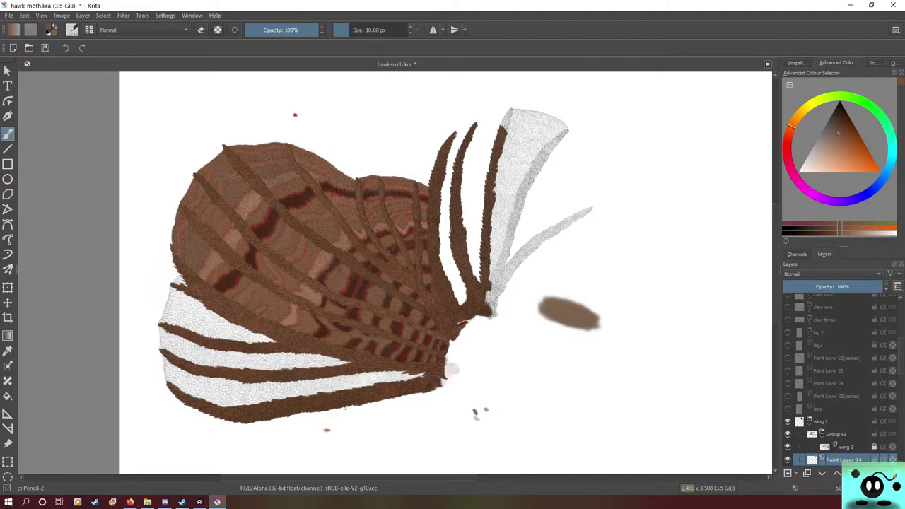
pyautogui.moveTo(345, 408); pyautogui.dragTo(259, 223)
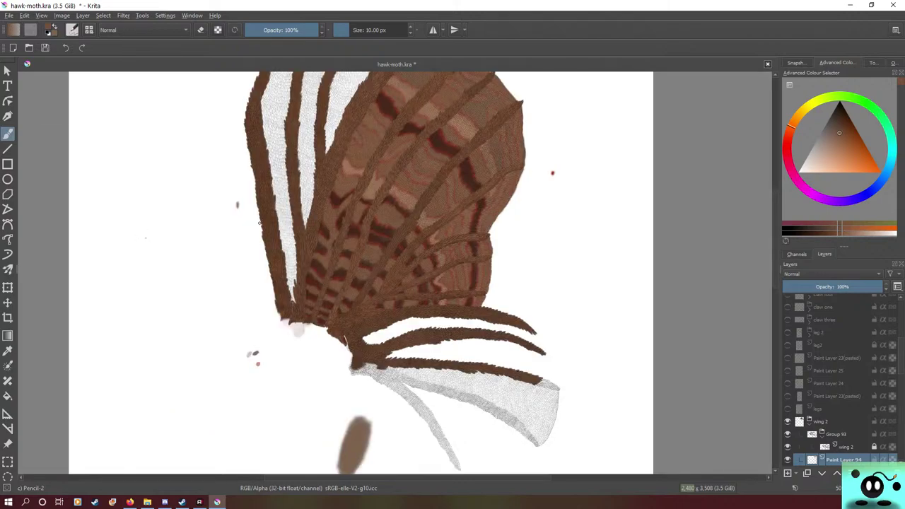
pyautogui.scroll(-4, 386, 408)
pyautogui.scroll(3, 394, 409)
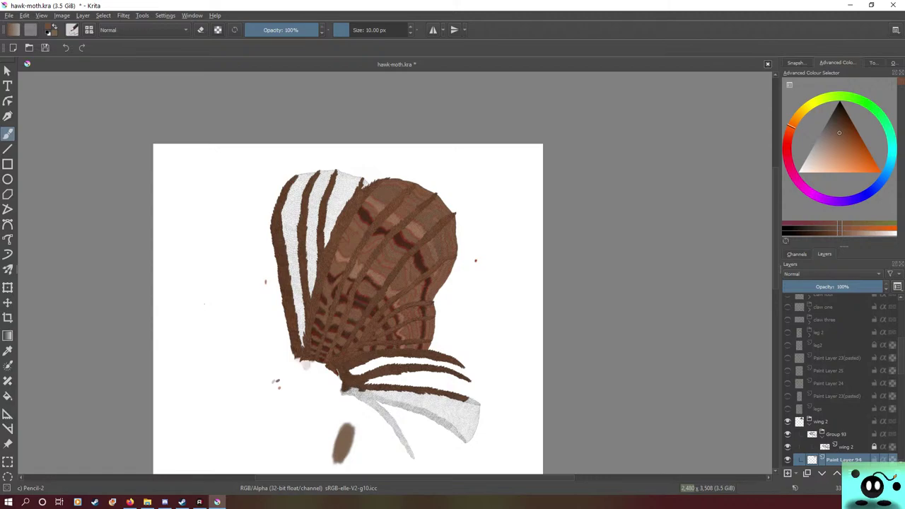
pyautogui.scroll(-5, 841, 382)
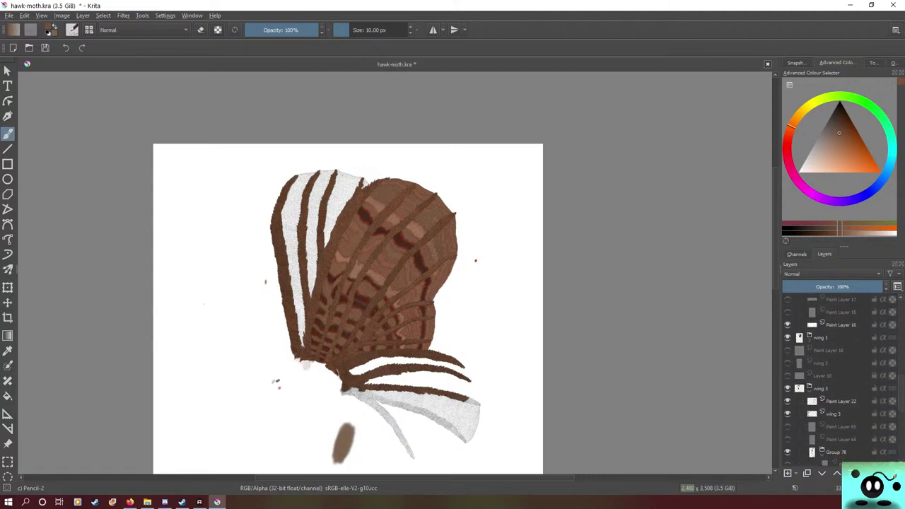
pyautogui.scroll(-1, 842, 382)
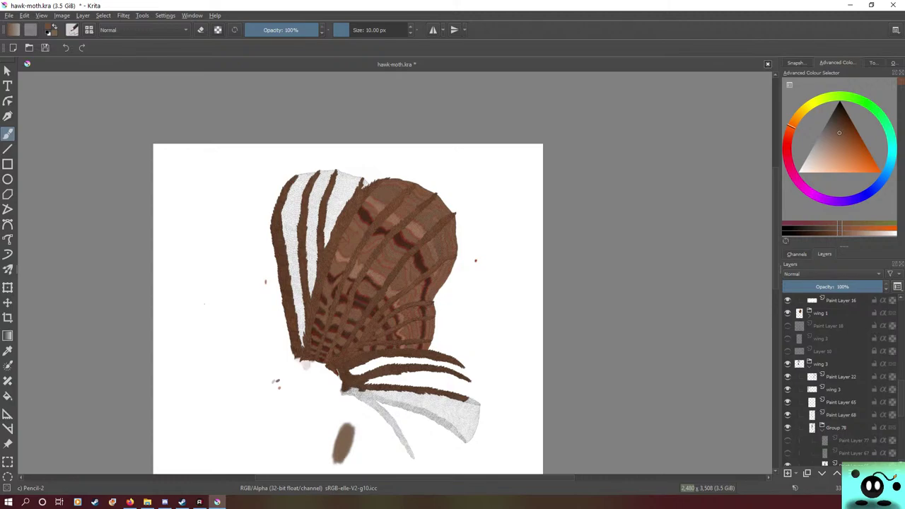
pyautogui.scroll(-2, 841, 382)
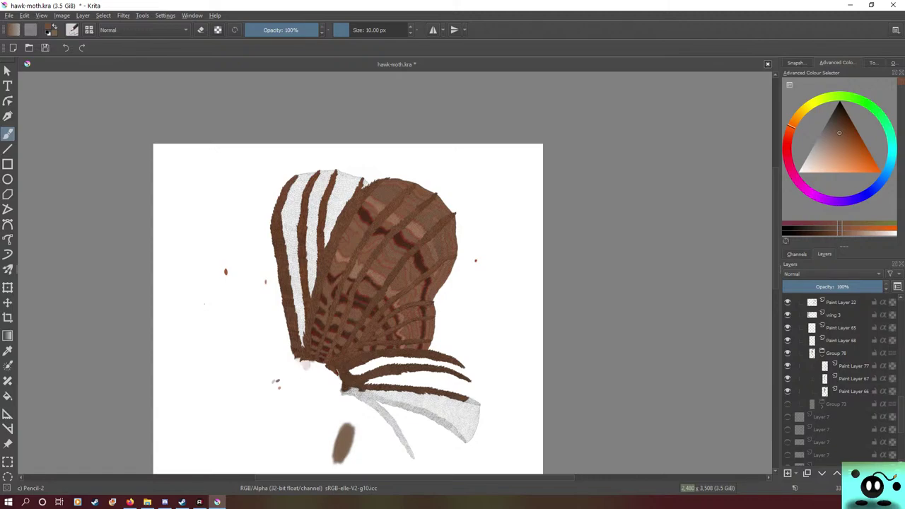
pyautogui.click(788, 404)
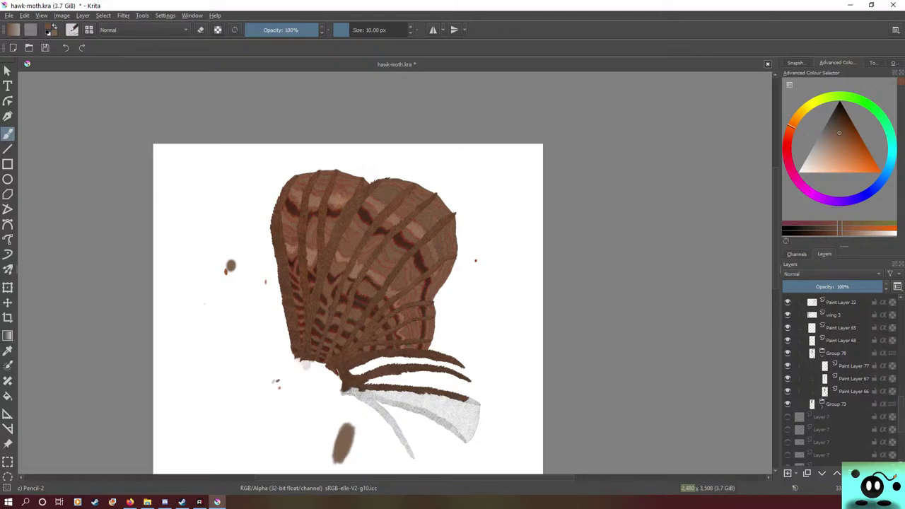
# - Paint the remaining sketched scales at the outer end of the vein brown, all the way to its tip
pyautogui.scroll(3, 840, 380)
pyautogui.scroll(5, 530, 363)
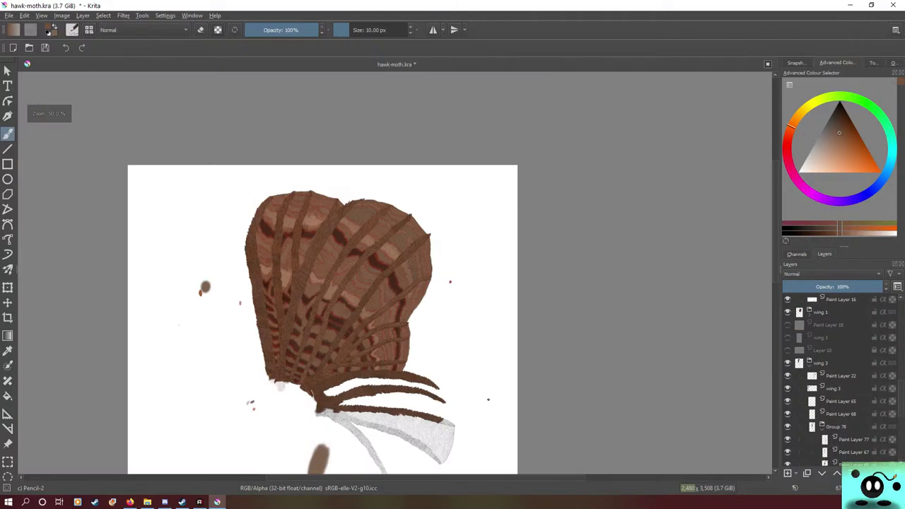
pyautogui.scroll(-5, 450, 409)
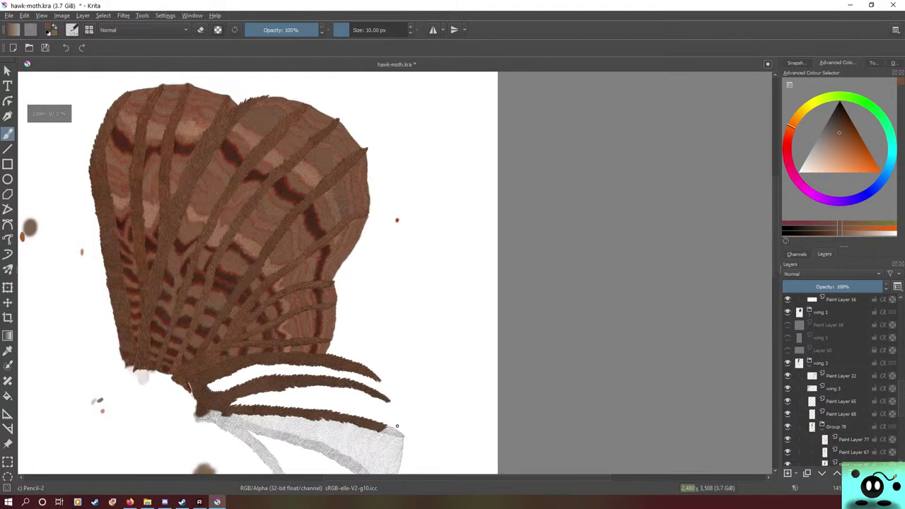
pyautogui.scroll(10, 498, 294)
pyautogui.scroll(-8, 498, 294)
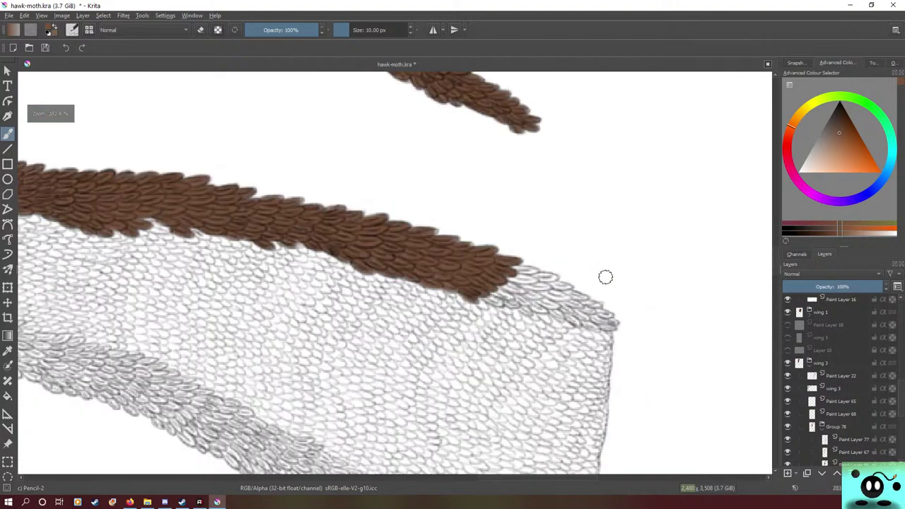
pyautogui.scroll(7, 535, 313)
pyautogui.scroll(-1, 542, 323)
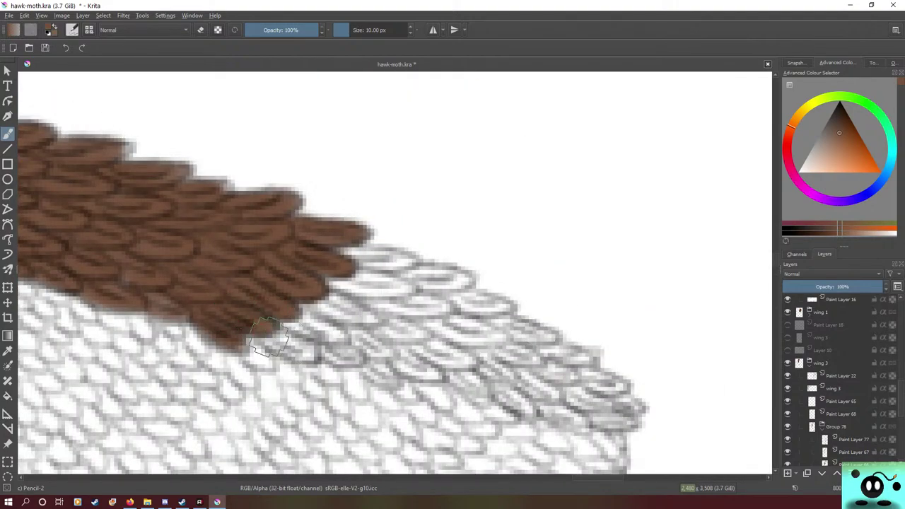
pyautogui.moveTo(282, 338)
pyautogui.mouseDown()
pyautogui.moveTo(310, 354)
pyautogui.moveTo(266, 335)
pyautogui.moveTo(313, 348)
pyautogui.moveTo(292, 329)
pyautogui.moveTo(267, 324)
pyautogui.moveTo(292, 347)
pyautogui.moveTo(304, 341)
pyautogui.moveTo(289, 305)
pyautogui.moveTo(320, 338)
pyautogui.moveTo(298, 317)
pyautogui.moveTo(298, 299)
pyautogui.moveTo(301, 291)
pyautogui.moveTo(350, 314)
pyautogui.moveTo(300, 292)
pyautogui.moveTo(342, 307)
pyautogui.moveTo(317, 278)
pyautogui.moveTo(342, 278)
pyautogui.moveTo(328, 280)
pyautogui.moveTo(350, 272)
pyautogui.mouseUp()
pyautogui.moveTo(356, 251)
pyautogui.mouseDown()
pyautogui.moveTo(403, 262)
pyautogui.moveTo(380, 251)
pyautogui.moveTo(345, 261)
pyautogui.moveTo(423, 283)
pyautogui.moveTo(447, 274)
pyautogui.moveTo(462, 283)
pyautogui.moveTo(411, 287)
pyautogui.moveTo(472, 303)
pyautogui.moveTo(449, 293)
pyautogui.moveTo(457, 297)
pyautogui.moveTo(404, 304)
pyautogui.moveTo(380, 292)
pyautogui.moveTo(432, 310)
pyautogui.moveTo(426, 302)
pyautogui.moveTo(405, 310)
pyautogui.moveTo(374, 301)
pyautogui.moveTo(402, 335)
pyautogui.moveTo(425, 338)
pyautogui.moveTo(401, 313)
pyautogui.moveTo(364, 318)
pyautogui.moveTo(362, 329)
pyautogui.moveTo(380, 338)
pyautogui.moveTo(355, 341)
pyautogui.moveTo(392, 354)
pyautogui.moveTo(362, 340)
pyautogui.moveTo(326, 353)
pyautogui.moveTo(349, 357)
pyautogui.moveTo(322, 346)
pyautogui.moveTo(352, 359)
pyautogui.moveTo(296, 341)
pyautogui.moveTo(356, 354)
pyautogui.moveTo(387, 382)
pyautogui.moveTo(371, 368)
pyautogui.moveTo(389, 378)
pyautogui.moveTo(377, 368)
pyautogui.moveTo(394, 354)
pyautogui.moveTo(435, 375)
pyautogui.moveTo(423, 371)
pyautogui.moveTo(389, 357)
pyautogui.moveTo(453, 372)
pyautogui.moveTo(458, 388)
pyautogui.moveTo(491, 407)
pyautogui.moveTo(463, 361)
pyautogui.moveTo(492, 410)
pyautogui.moveTo(445, 347)
pyautogui.moveTo(460, 353)
pyautogui.moveTo(417, 332)
pyautogui.moveTo(396, 340)
pyautogui.moveTo(488, 321)
pyautogui.moveTo(465, 328)
pyautogui.moveTo(488, 321)
pyautogui.moveTo(463, 347)
pyautogui.moveTo(444, 313)
pyautogui.mouseUp()
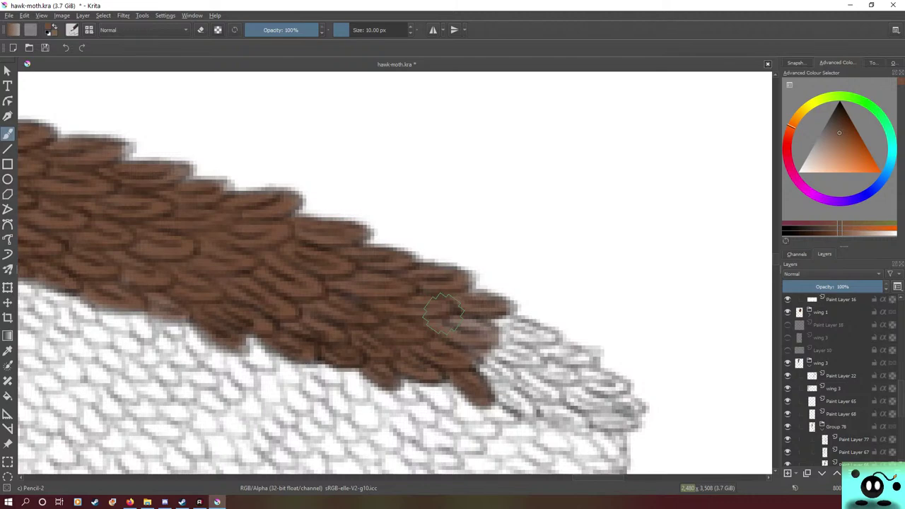
pyautogui.moveTo(443, 313)
pyautogui.mouseDown()
pyautogui.moveTo(490, 334)
pyautogui.moveTo(449, 317)
pyautogui.moveTo(470, 335)
pyautogui.moveTo(500, 338)
pyautogui.moveTo(483, 320)
pyautogui.moveTo(498, 311)
pyautogui.moveTo(504, 332)
pyautogui.moveTo(511, 321)
pyautogui.moveTo(554, 339)
pyautogui.moveTo(545, 339)
pyautogui.moveTo(599, 344)
pyautogui.moveTo(510, 359)
pyautogui.moveTo(515, 346)
pyautogui.moveTo(499, 346)
pyautogui.moveTo(514, 360)
pyautogui.moveTo(527, 356)
pyautogui.moveTo(479, 354)
pyautogui.moveTo(476, 372)
pyautogui.moveTo(507, 381)
pyautogui.moveTo(473, 370)
pyautogui.moveTo(536, 411)
pyautogui.moveTo(496, 383)
pyautogui.moveTo(488, 388)
pyautogui.moveTo(556, 394)
pyautogui.moveTo(518, 382)
pyautogui.moveTo(556, 393)
pyautogui.moveTo(575, 380)
pyautogui.moveTo(535, 365)
pyautogui.moveTo(570, 368)
pyautogui.moveTo(545, 363)
pyautogui.moveTo(560, 369)
pyautogui.moveTo(571, 342)
pyautogui.moveTo(566, 359)
pyautogui.moveTo(598, 360)
pyautogui.moveTo(571, 363)
pyautogui.moveTo(541, 348)
pyautogui.moveTo(575, 356)
pyautogui.moveTo(516, 342)
pyautogui.moveTo(588, 385)
pyautogui.moveTo(580, 377)
pyautogui.moveTo(610, 383)
pyautogui.moveTo(615, 401)
pyautogui.moveTo(633, 403)
pyautogui.moveTo(580, 404)
pyautogui.moveTo(623, 419)
pyautogui.moveTo(551, 393)
pyautogui.moveTo(558, 419)
pyautogui.moveTo(512, 382)
pyautogui.mouseUp()
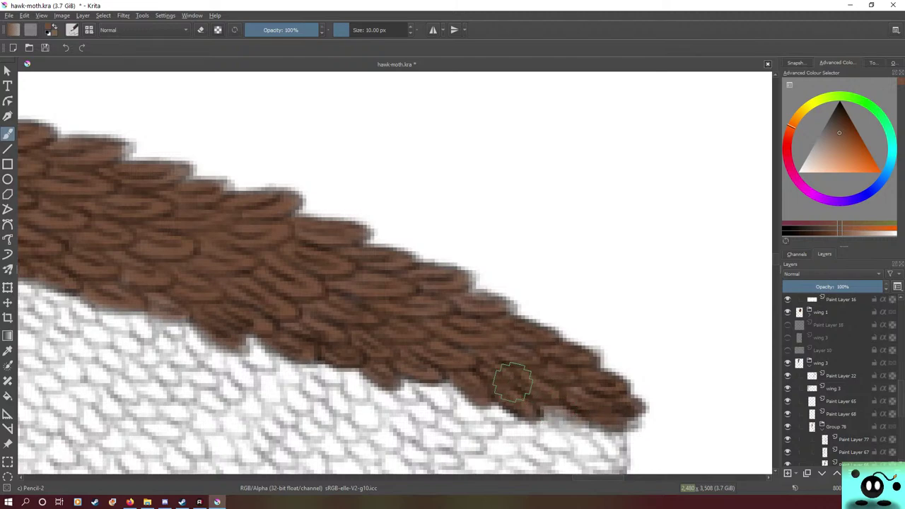
# - Erase the brown overspill along the lower edge of the vein's tip with the Eraser Circle brush at 16.86 px
pyautogui.press('e')
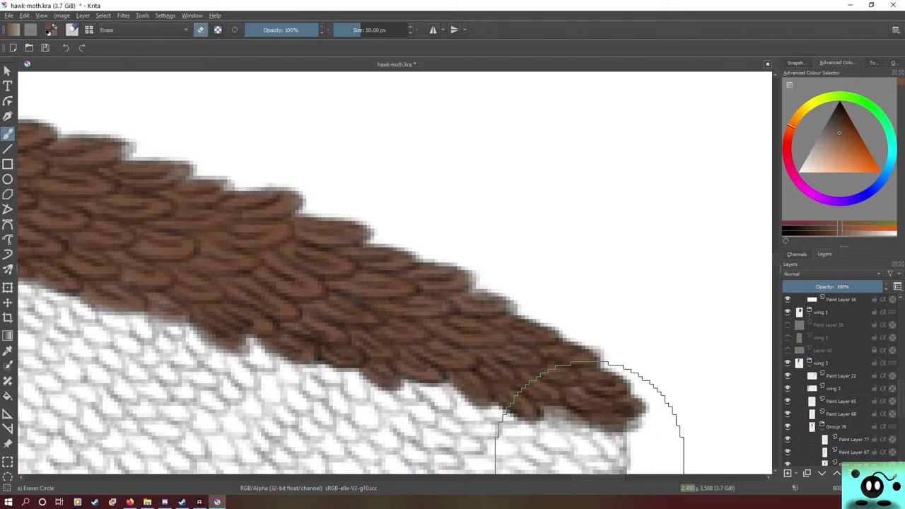
pyautogui.click(352, 30)
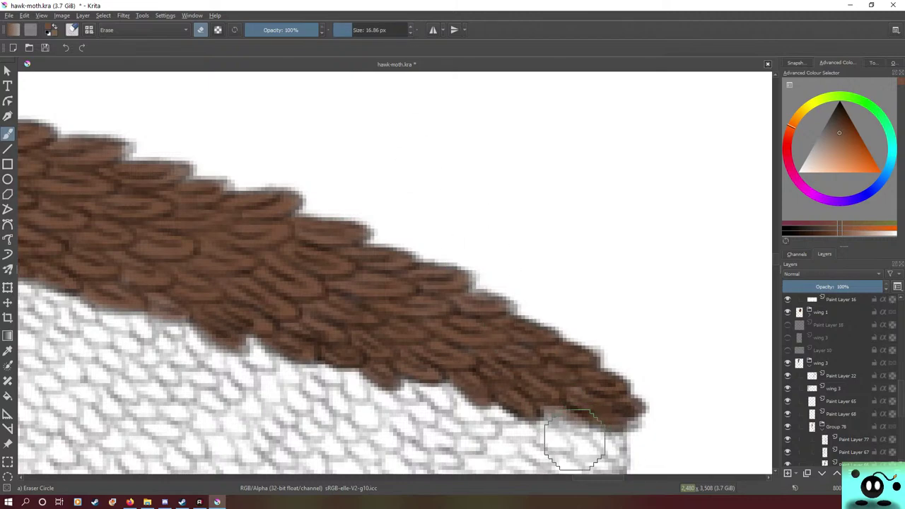
pyautogui.moveTo(586, 425)
pyautogui.mouseDown()
pyautogui.moveTo(570, 437)
pyautogui.moveTo(616, 441)
pyautogui.moveTo(639, 430)
pyautogui.moveTo(638, 444)
pyautogui.moveTo(595, 449)
pyautogui.moveTo(572, 435)
pyautogui.moveTo(530, 446)
pyautogui.moveTo(585, 420)
pyautogui.moveTo(549, 422)
pyautogui.moveTo(552, 411)
pyautogui.mouseUp()
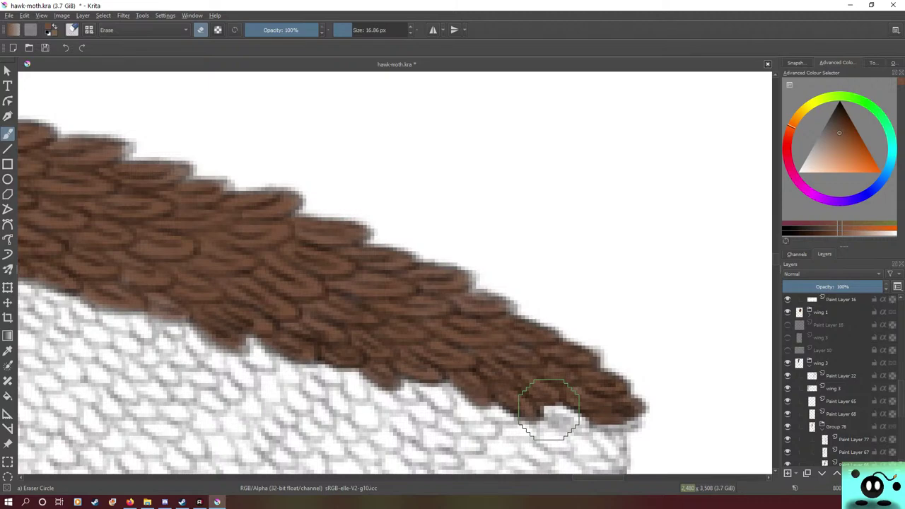
# - Fill in the lower edge of the vein's outer tip in brown with the Pencil-2 brush at 10 px and save the document
pyautogui.press('/')
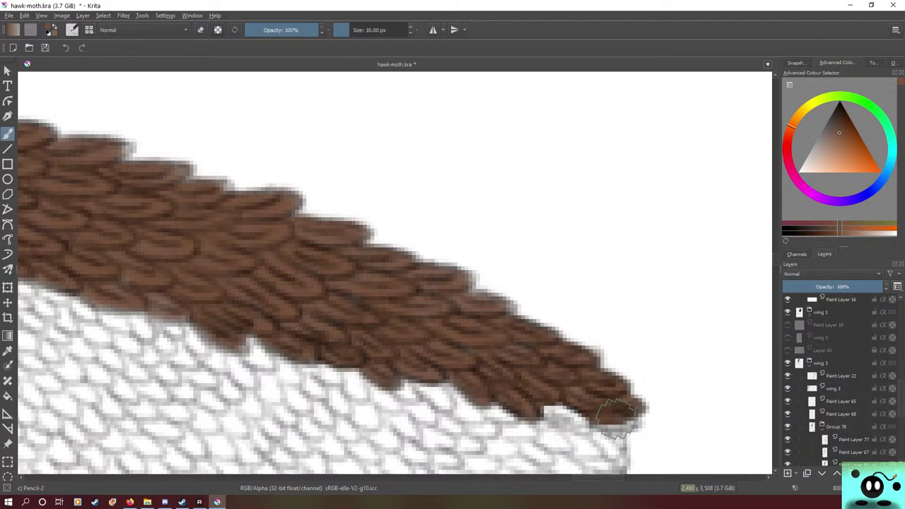
pyautogui.moveTo(594, 417)
pyautogui.mouseDown()
pyautogui.moveTo(637, 421)
pyautogui.moveTo(587, 408)
pyautogui.moveTo(586, 400)
pyautogui.moveTo(563, 397)
pyautogui.mouseUp()
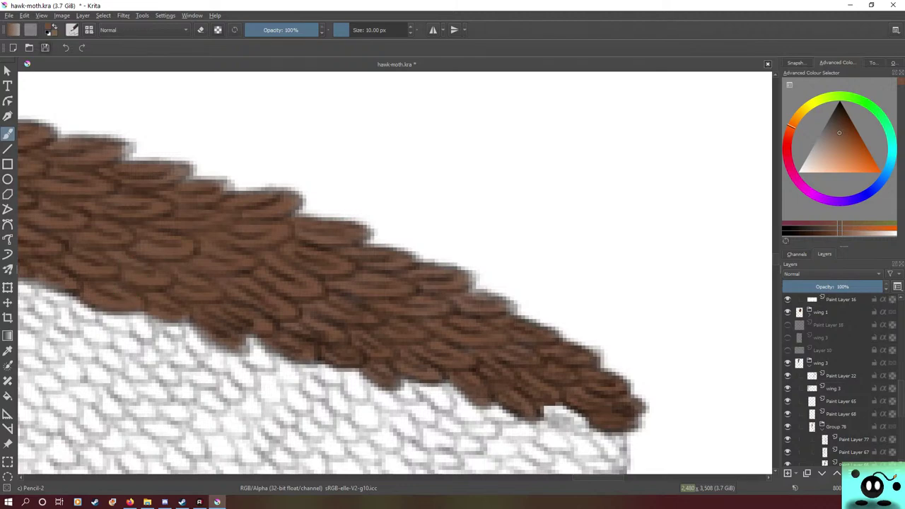
pyautogui.hotkey('ctrl', 's')
# - Switch the program window to full-screen mode
pyautogui.click(42, 15)
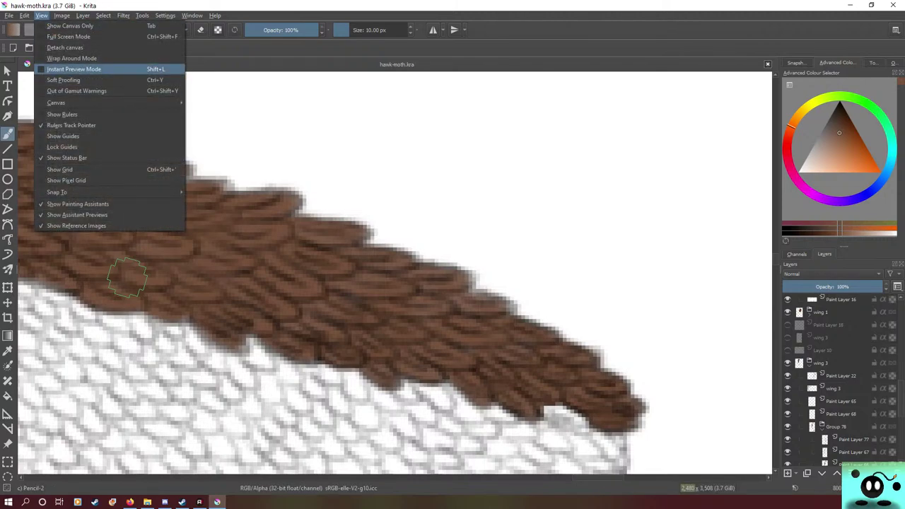
pyautogui.press('Down')
pyautogui.press('Up')
pyautogui.press('Up')
pyautogui.press('Up')
pyautogui.press('Up')
pyautogui.press('Return')
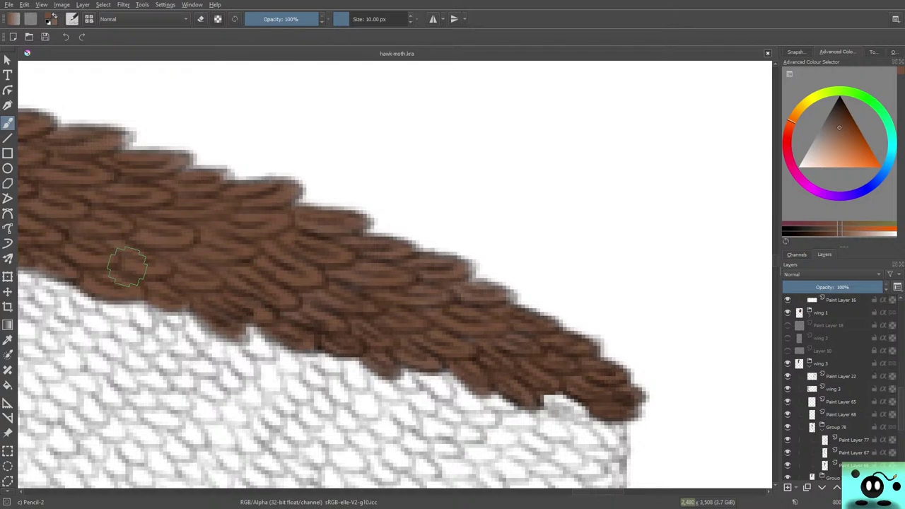
# - View the whole moth wing in canvas-only mode to check the painted veins
pyautogui.scroll(-13, 291, 246)
pyautogui.scroll(2, 270, 247)
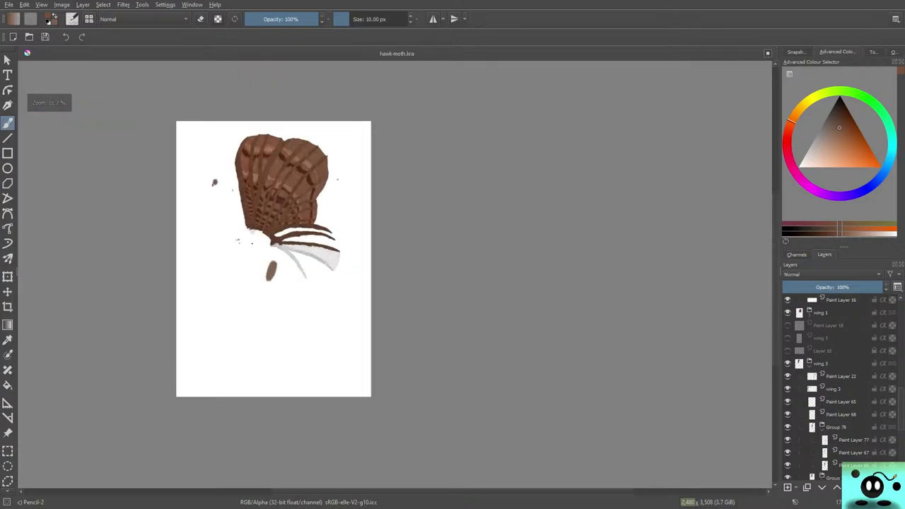
pyautogui.scroll(3, 264, 186)
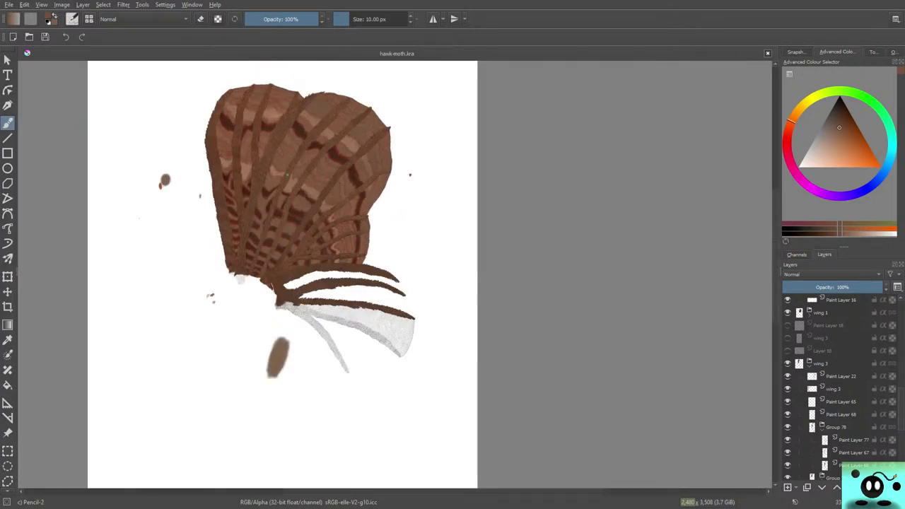
pyautogui.press('Tab')
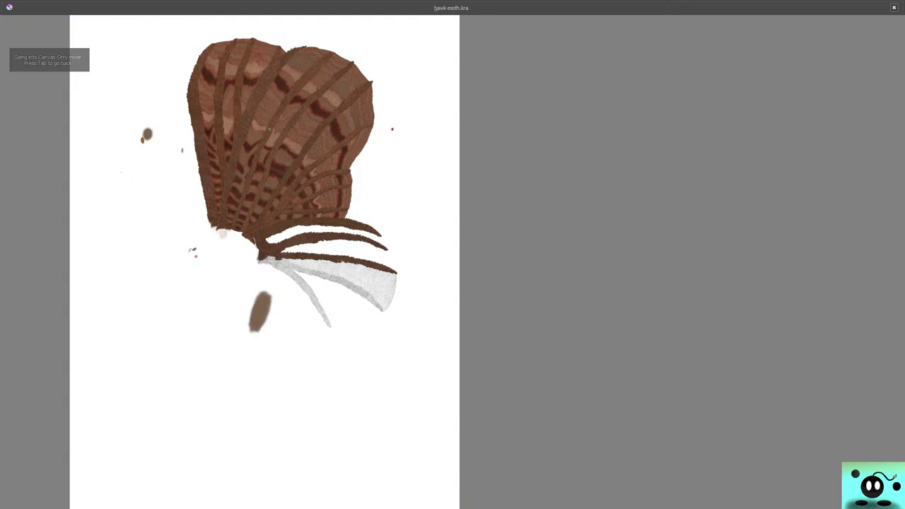